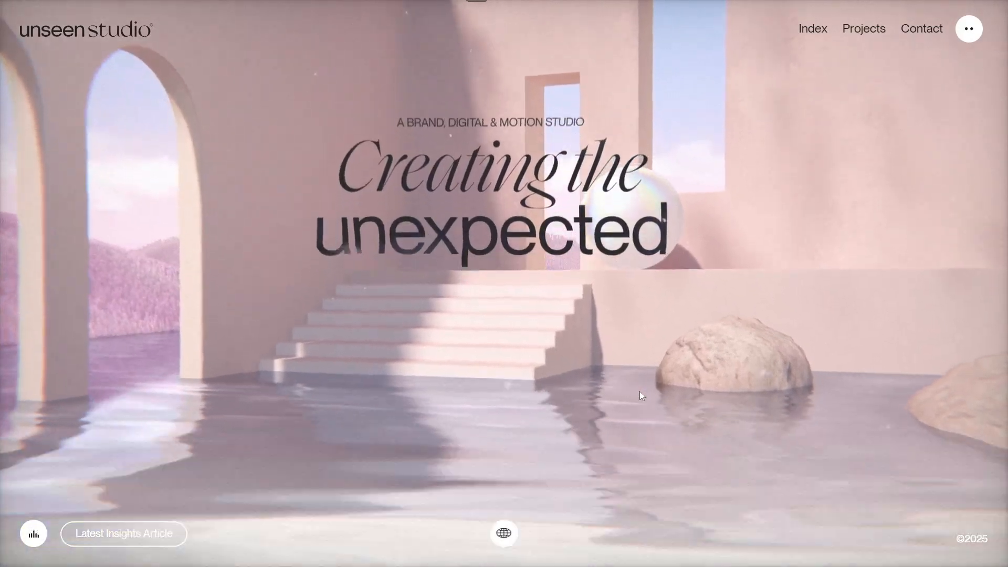
Scroll down through the example studio websites used as inspiration
{"action": "scroll", "coordinate": [640, 391], "scroll_direction": "down", "scroll_amount": 5}
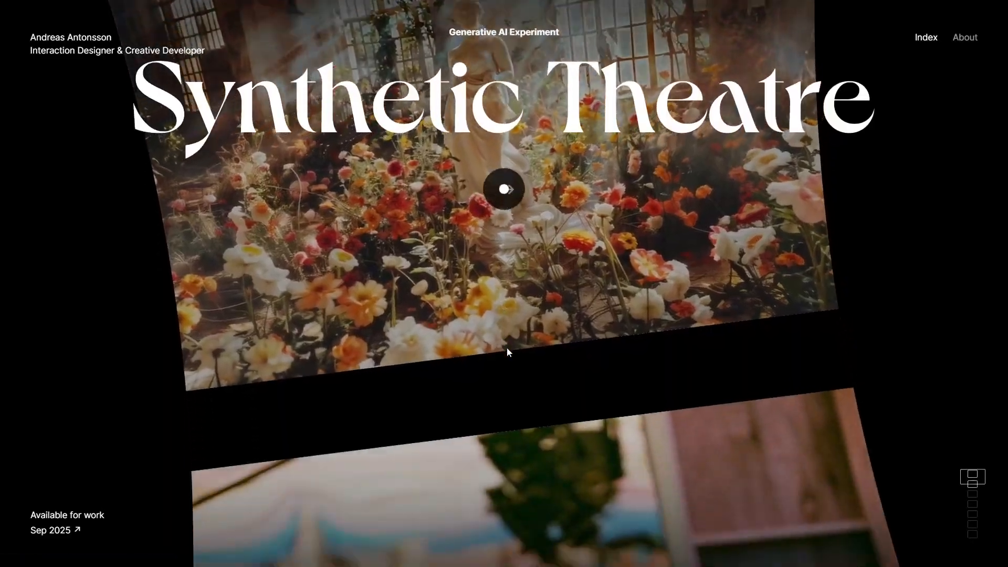
{"action": "scroll", "coordinate": [506, 347], "scroll_direction": "down", "scroll_amount": 8}
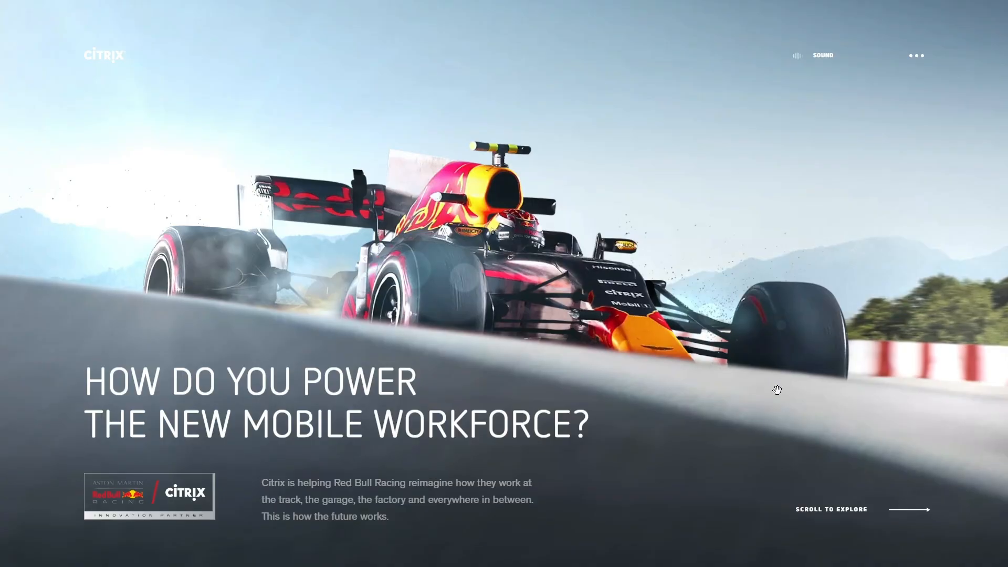
{"action": "scroll", "coordinate": [484, 360], "scroll_direction": "down", "scroll_amount": 2}
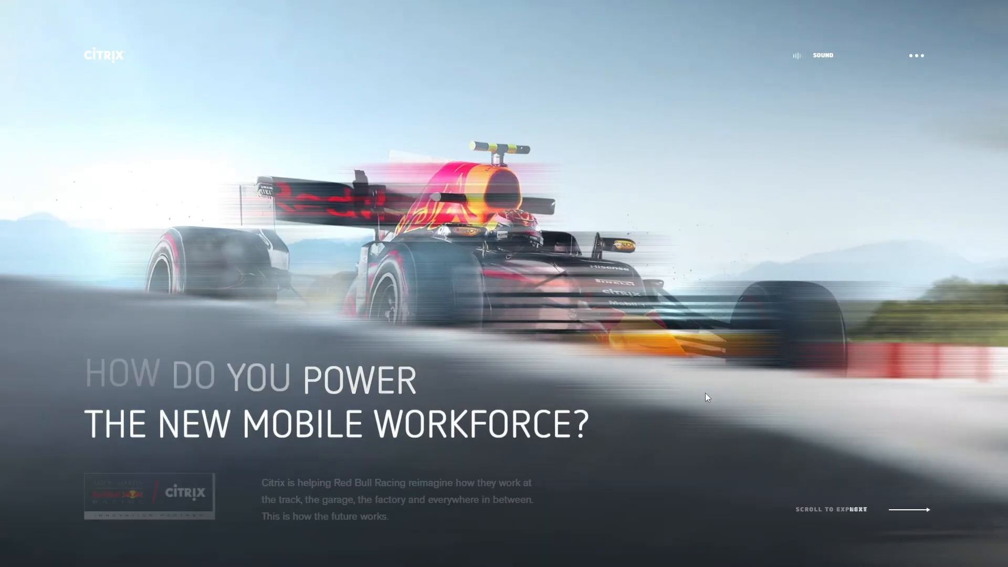
{"action": "scroll", "coordinate": [706, 397], "scroll_direction": "down", "scroll_amount": 2}
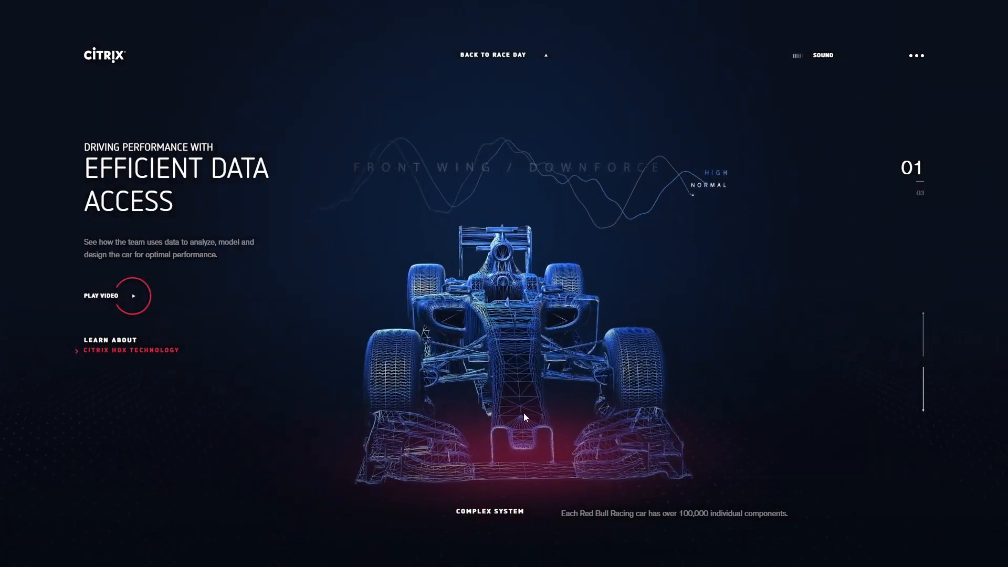
{"action": "scroll", "coordinate": [752, 401], "scroll_direction": "down", "scroll_amount": 2}
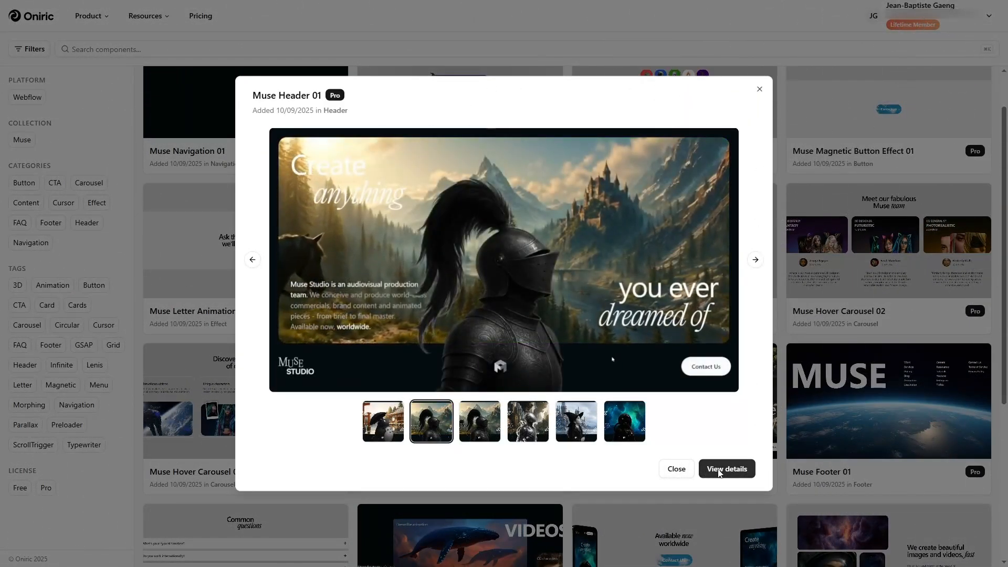
Close the Muse Header 01 preview and show the Muse Dynamic Carousel's second preview video
{"action": "left_click", "coordinate": [741, 496]}
{"action": "scroll", "coordinate": [498, 393], "scroll_direction": "down", "scroll_amount": 4}
{"action": "left_click", "coordinate": [497, 393]}
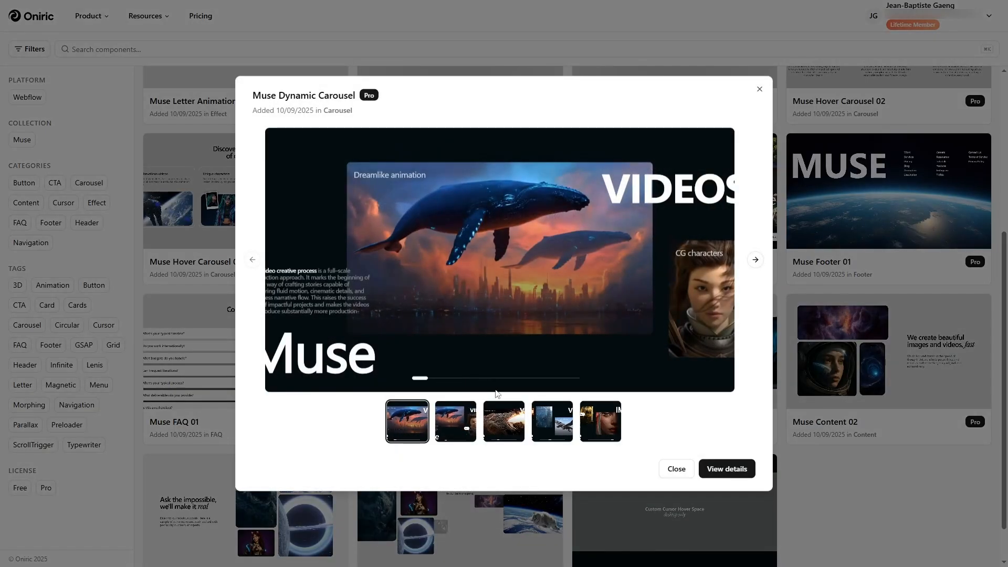
{"action": "left_click", "coordinate": [473, 425]}
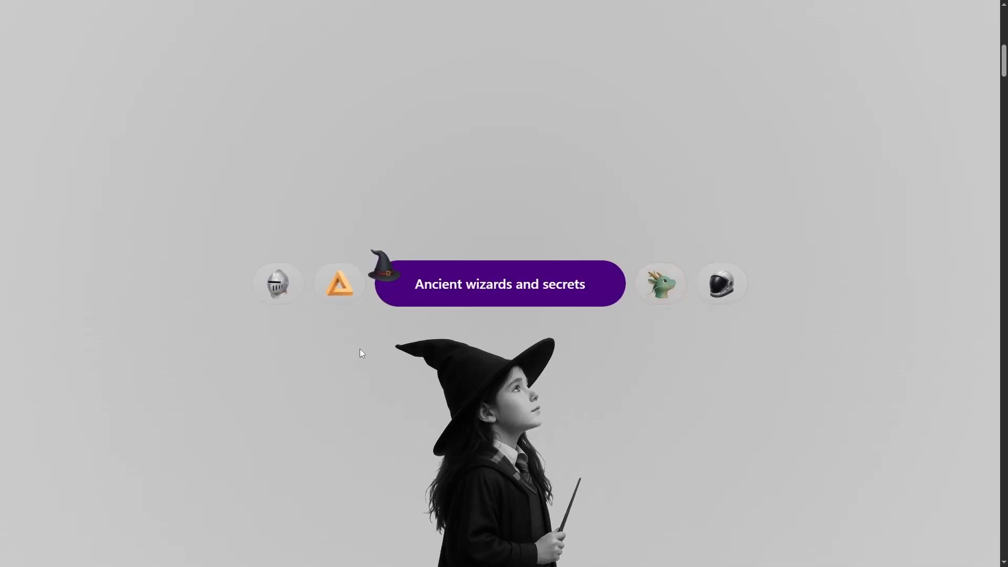
Scroll down through the Muse Studio live demo page
{"action": "scroll", "coordinate": [365, 386], "scroll_direction": "down", "scroll_amount": 5}
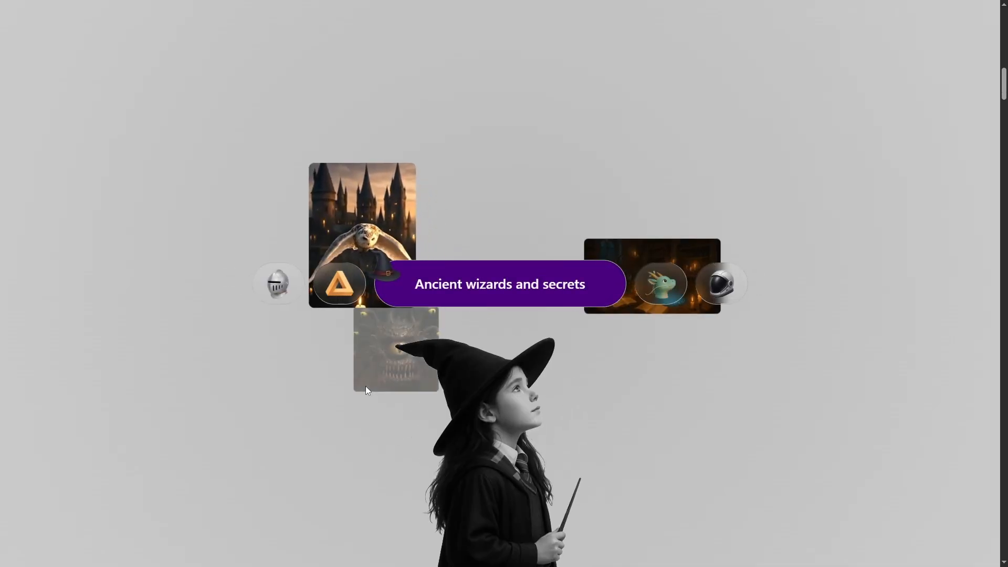
{"action": "scroll", "coordinate": [379, 401], "scroll_direction": "down", "scroll_amount": 3}
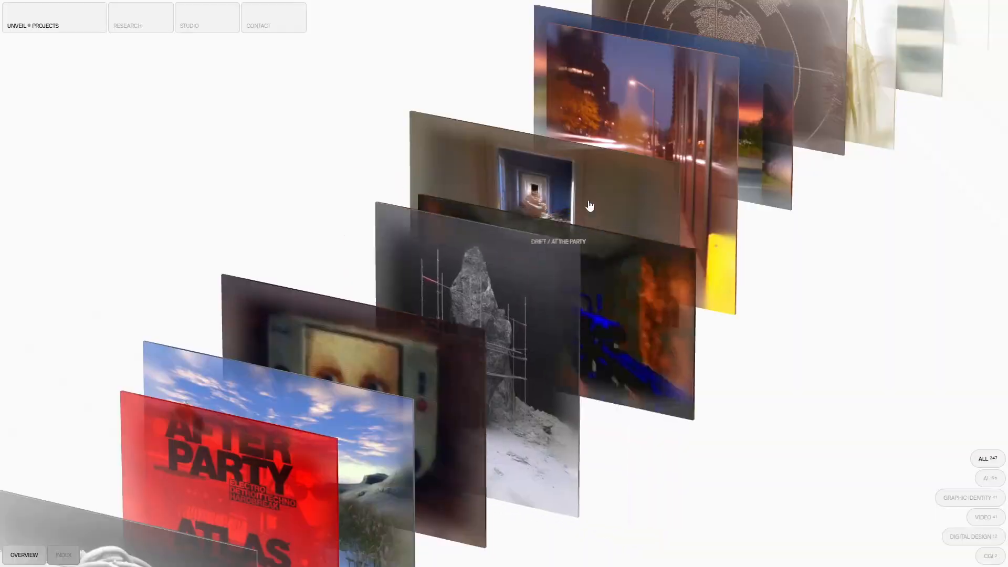
{"action": "scroll", "coordinate": [589, 209], "scroll_direction": "down", "scroll_amount": 5}
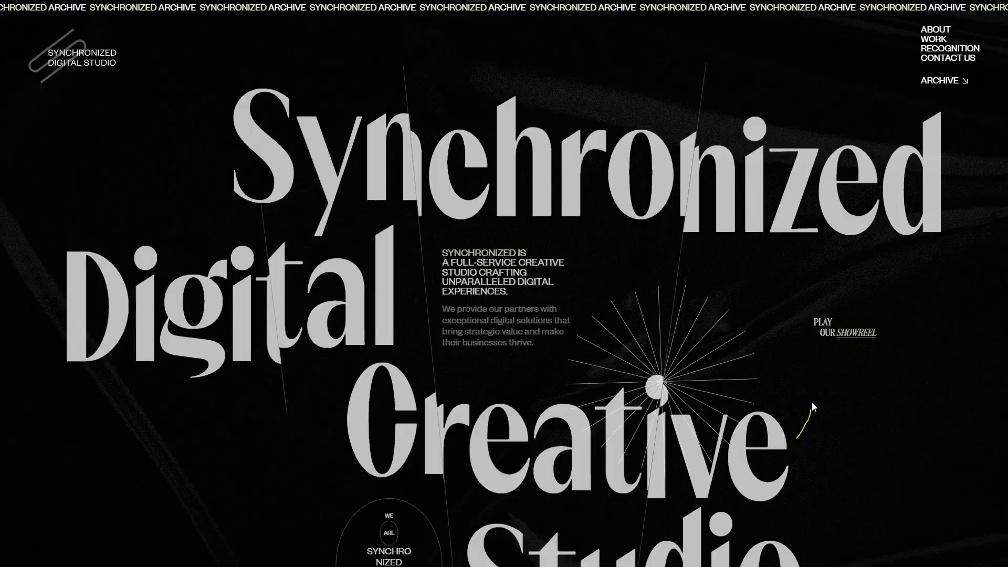
{"action": "scroll", "coordinate": [812, 403], "scroll_direction": "down", "scroll_amount": 5}
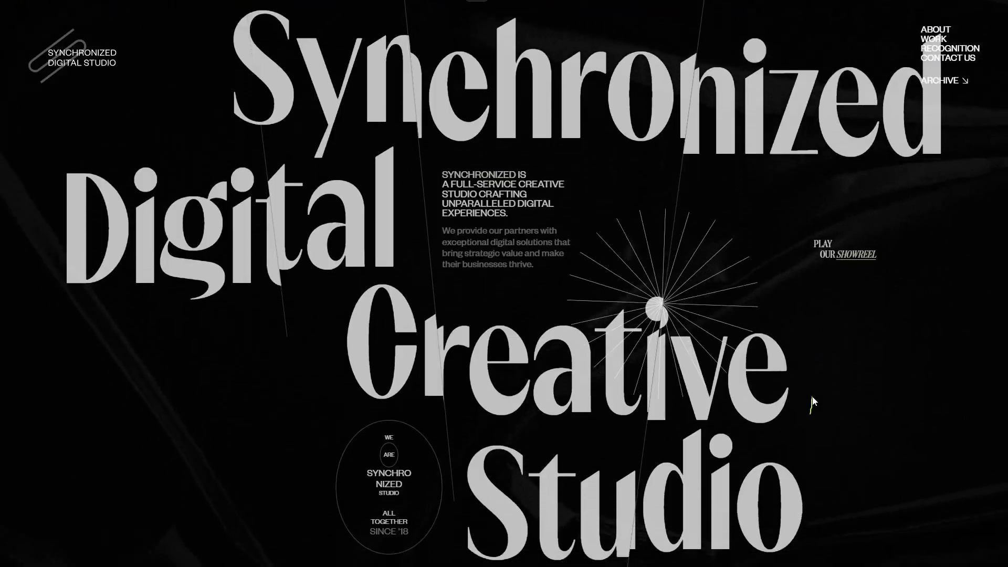
{"action": "scroll", "coordinate": [812, 402], "scroll_direction": "down", "scroll_amount": 3}
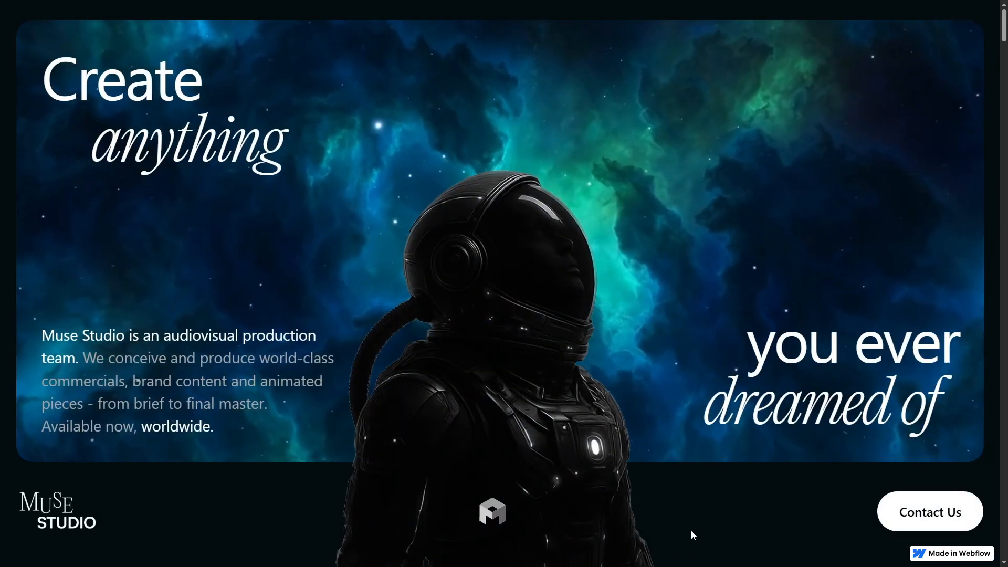
Cycle the demo's theme pills through ancient wizards, Japanese visuals and cosmic odyssey
{"action": "scroll", "coordinate": [693, 519], "scroll_direction": "down", "scroll_amount": 5}
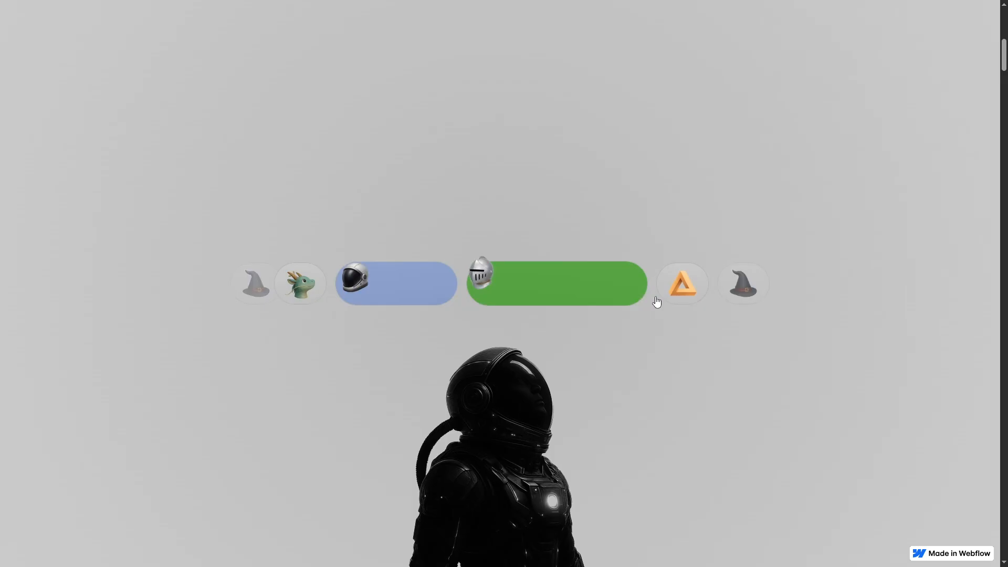
{"action": "scroll", "coordinate": [721, 493], "scroll_direction": "up", "scroll_amount": 5}
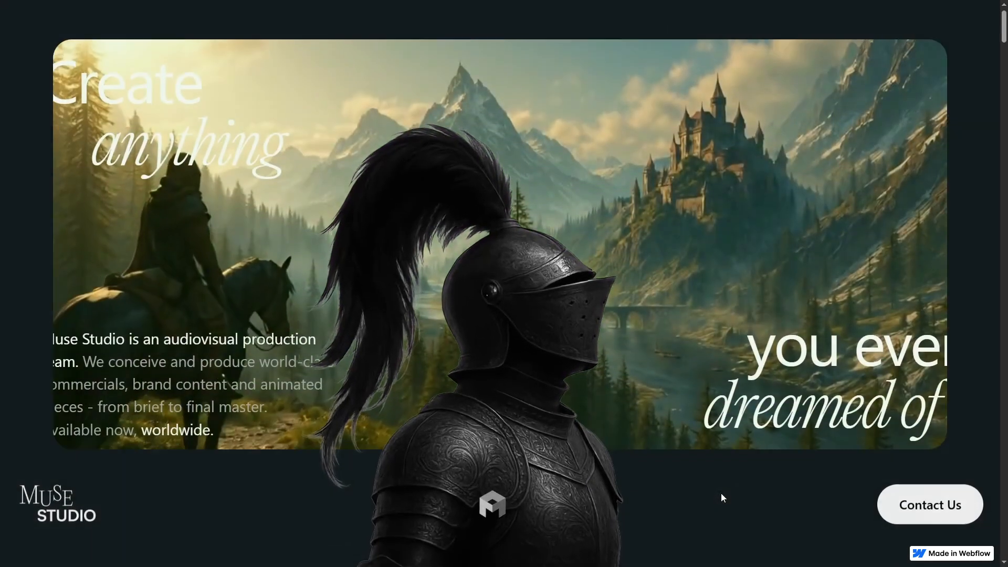
{"action": "scroll", "coordinate": [720, 493], "scroll_direction": "down", "scroll_amount": 5}
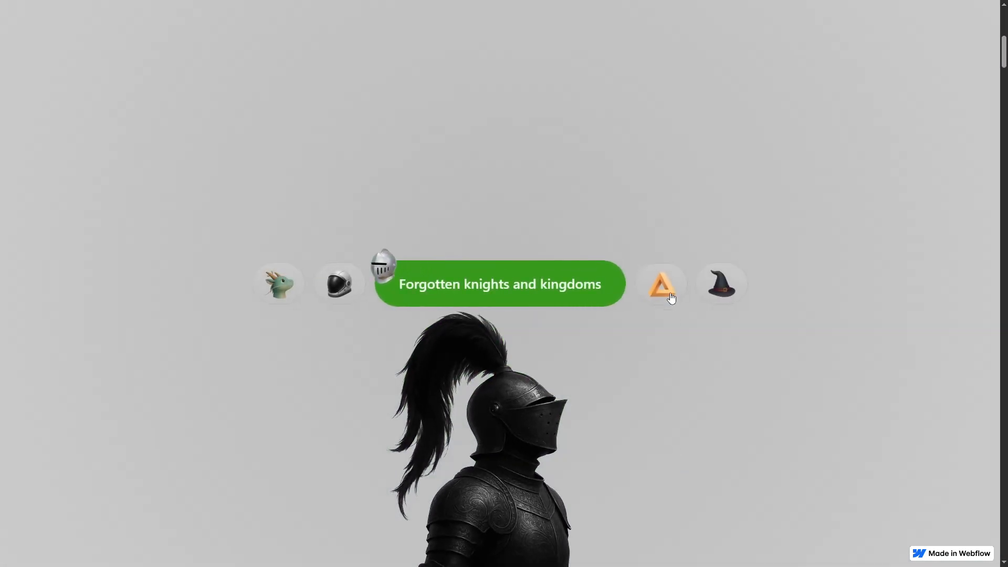
{"action": "scroll", "coordinate": [707, 540], "scroll_direction": "up", "scroll_amount": 3}
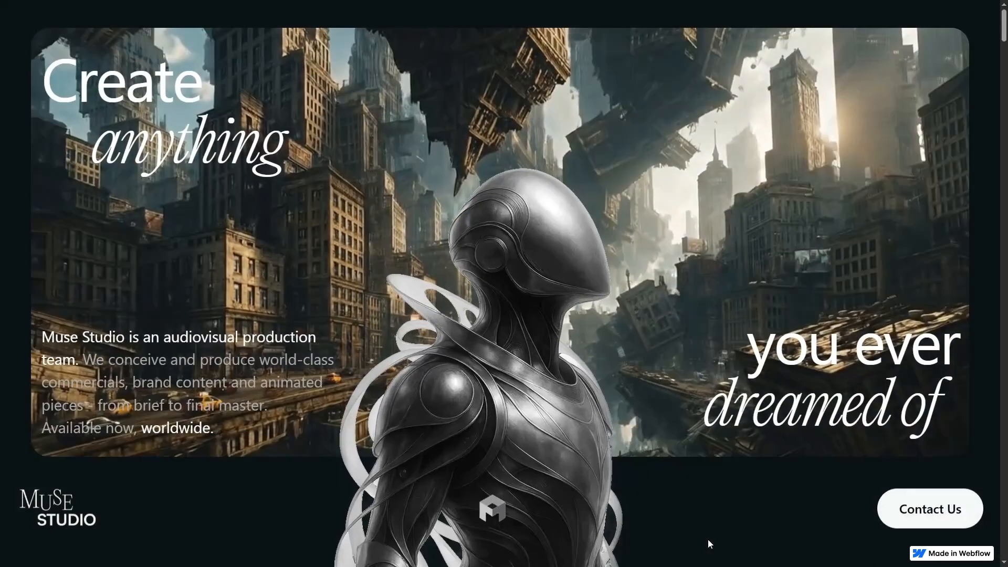
{"action": "scroll", "coordinate": [708, 540], "scroll_direction": "down", "scroll_amount": 3}
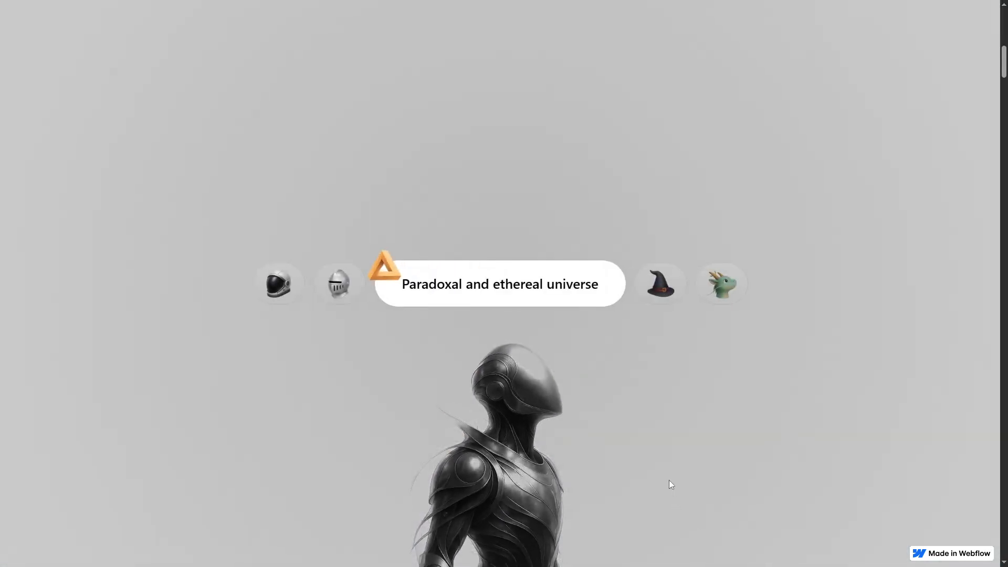
{"action": "scroll", "coordinate": [669, 480], "scroll_direction": "down", "scroll_amount": 5}
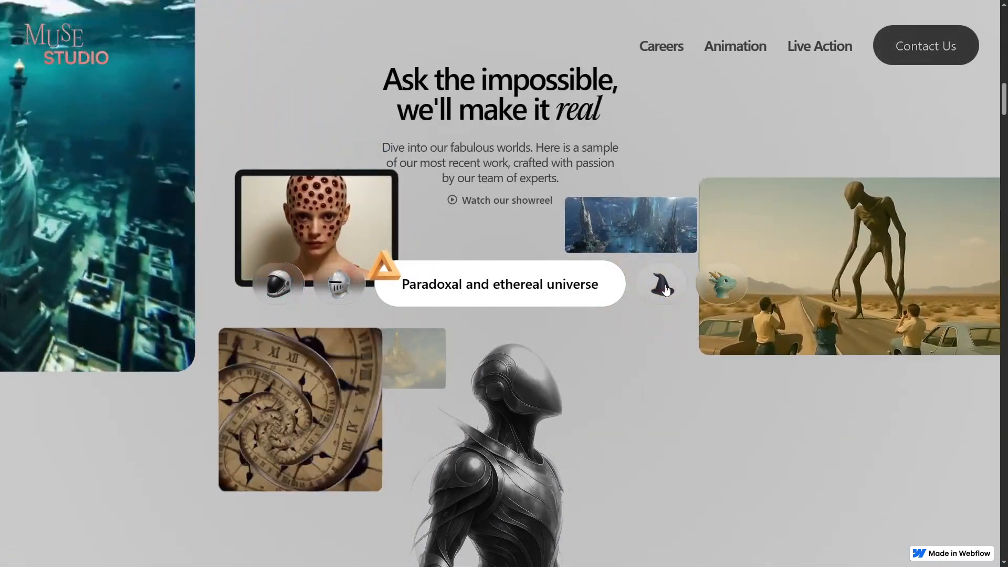
{"action": "left_click", "coordinate": [666, 286]}
{"action": "left_click", "coordinate": [665, 290]}
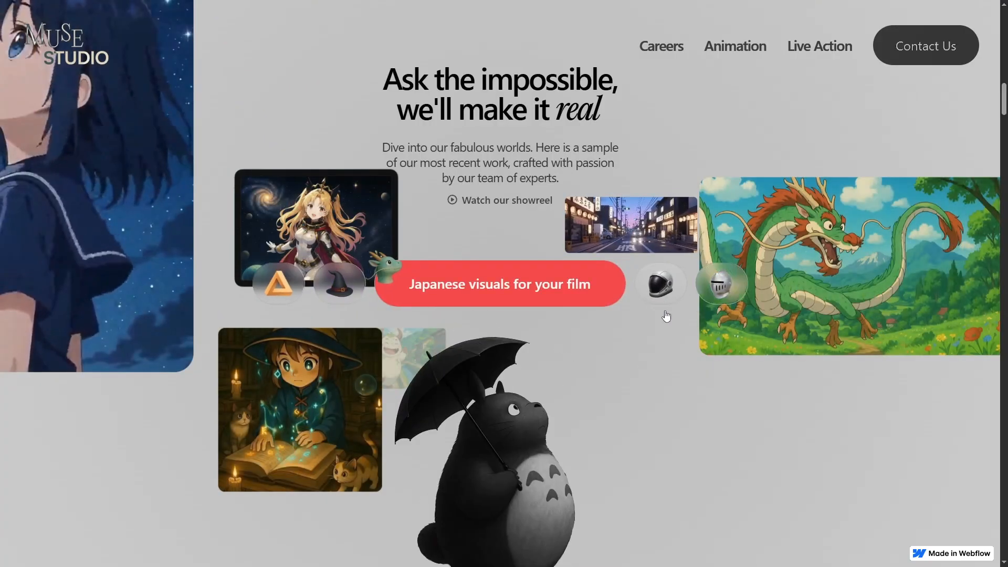
{"action": "scroll", "coordinate": [670, 338], "scroll_direction": "down", "scroll_amount": 4}
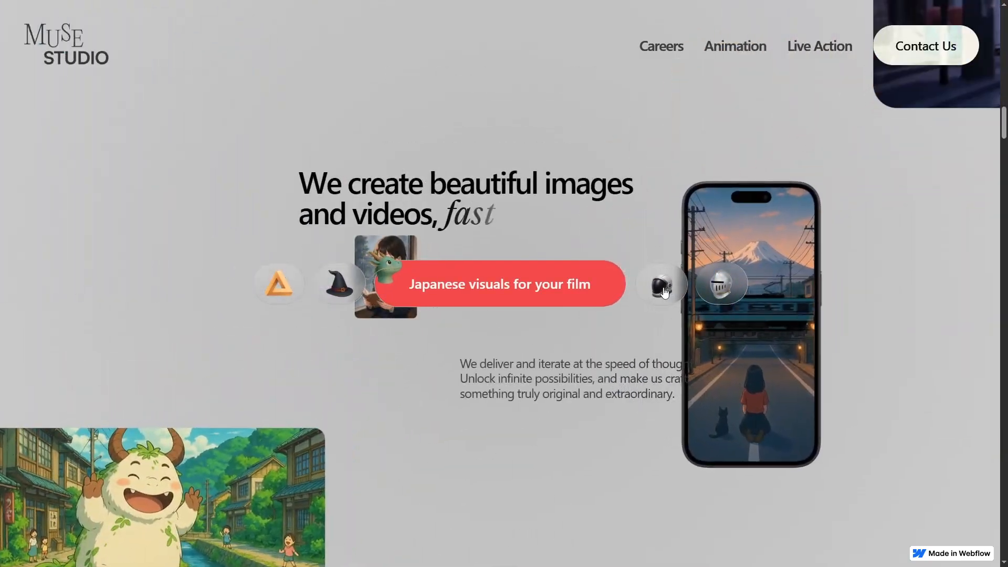
{"action": "left_click", "coordinate": [666, 314]}
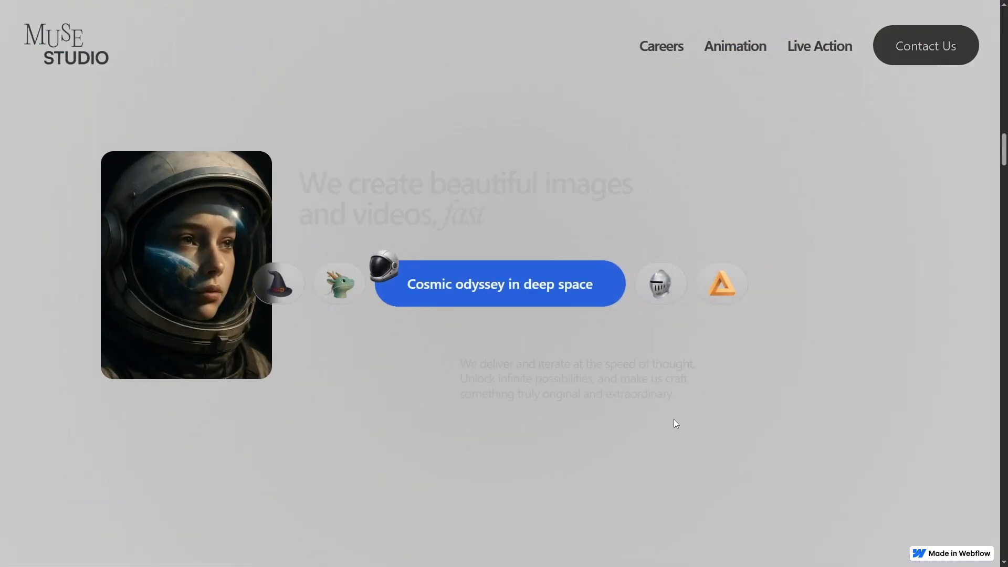
Slide the VIDEOS carousel on to the IMAGES slides and scroll toward the Muse team section
{"action": "scroll", "coordinate": [675, 430], "scroll_direction": "down", "scroll_amount": 10}
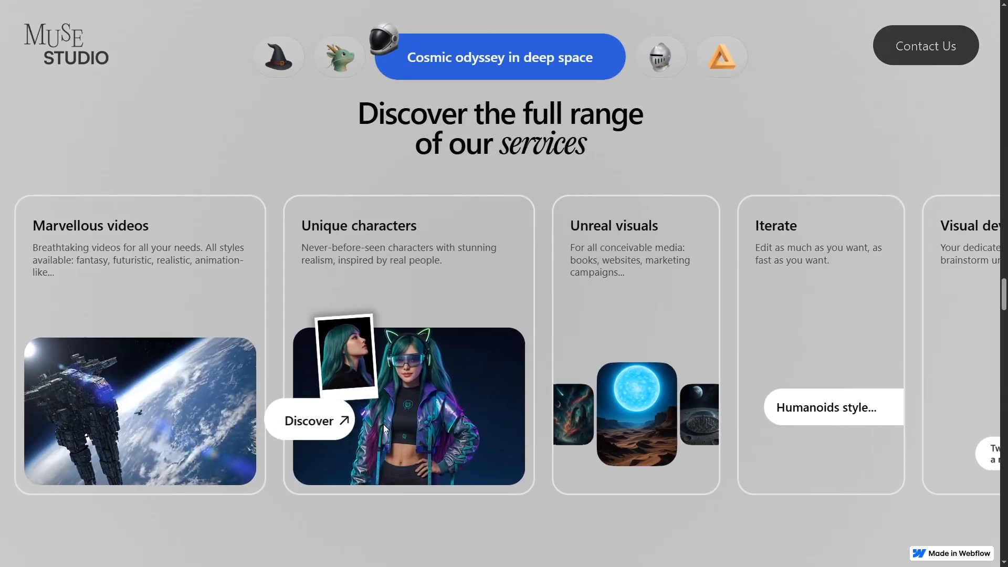
{"action": "scroll", "coordinate": [811, 436], "scroll_direction": "down", "scroll_amount": 5}
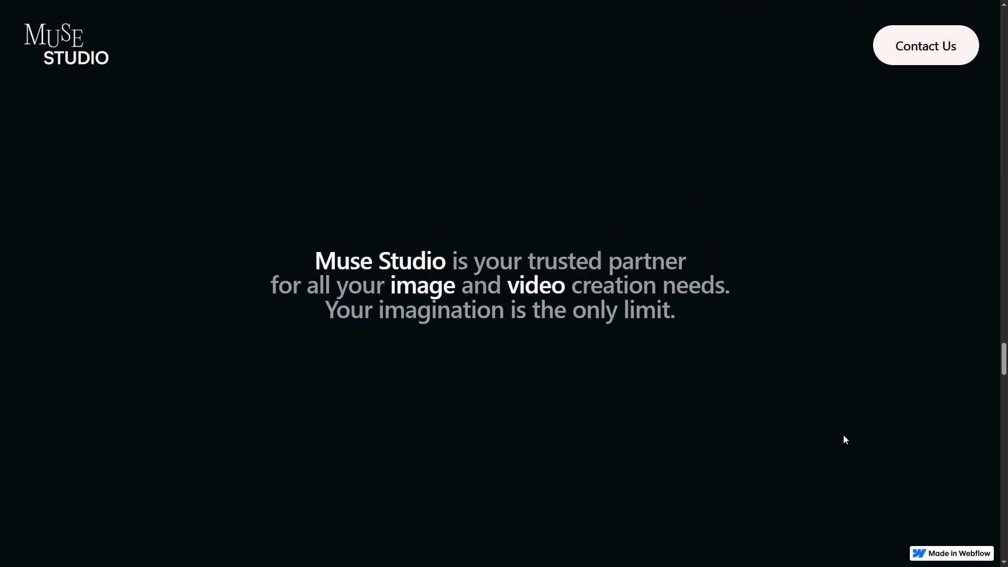
{"action": "scroll", "coordinate": [843, 436], "scroll_direction": "down", "scroll_amount": 4}
{"action": "left_click_drag", "start_coordinate": [772, 391], "coordinate": [564, 329]}
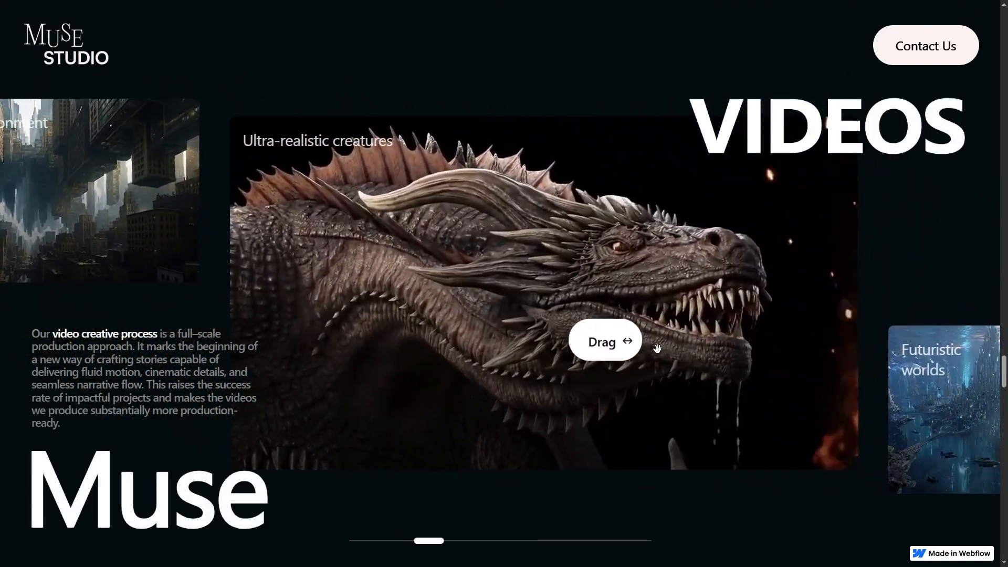
{"action": "left_click_drag", "start_coordinate": [768, 366], "coordinate": [378, 254]}
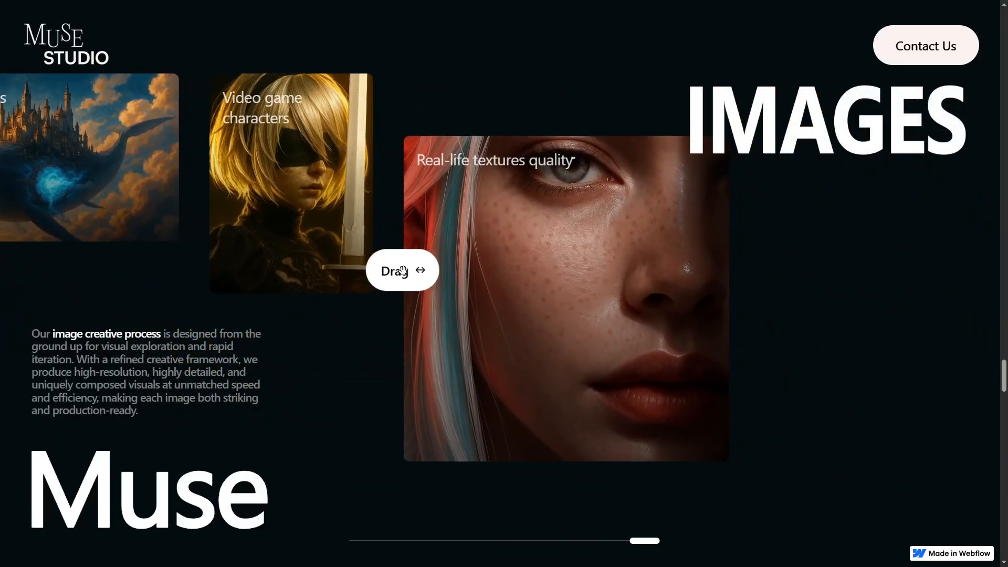
{"action": "scroll", "coordinate": [409, 277], "scroll_direction": "down", "scroll_amount": 5}
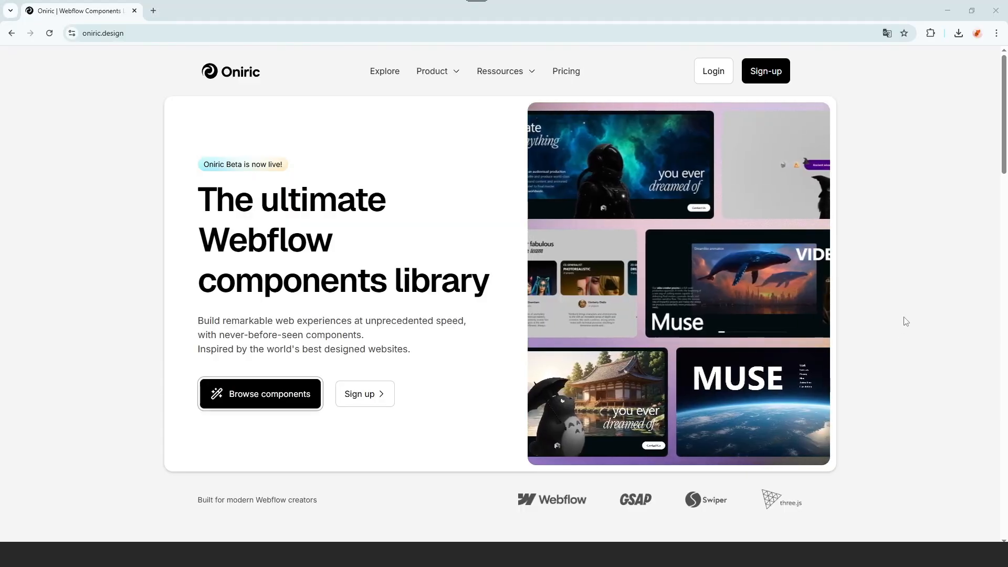
Scroll the component grid and enter an e-mail address in the sign-up field
{"action": "scroll", "coordinate": [910, 305], "scroll_direction": "down", "scroll_amount": 12}
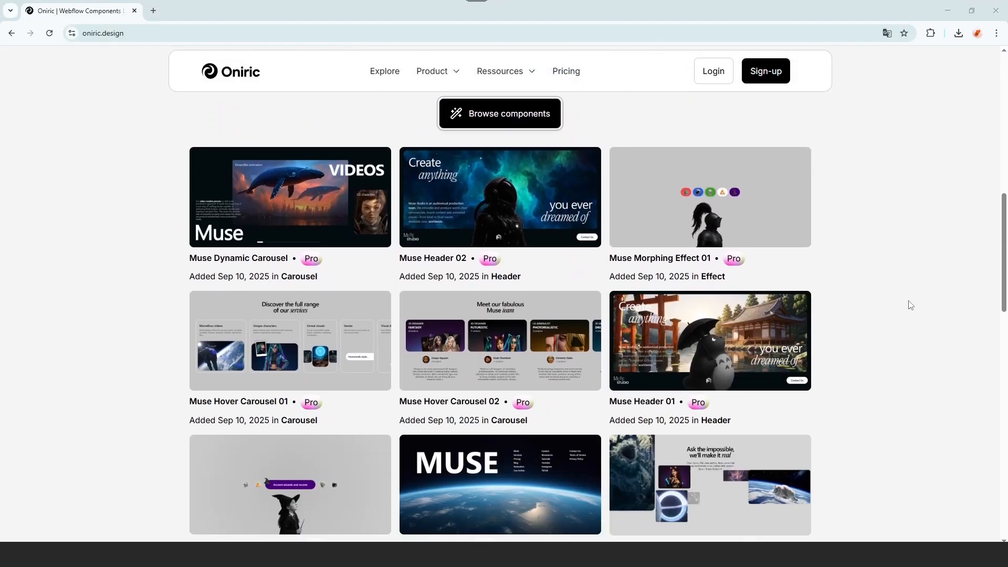
{"action": "scroll", "coordinate": [911, 305], "scroll_direction": "down", "scroll_amount": 12}
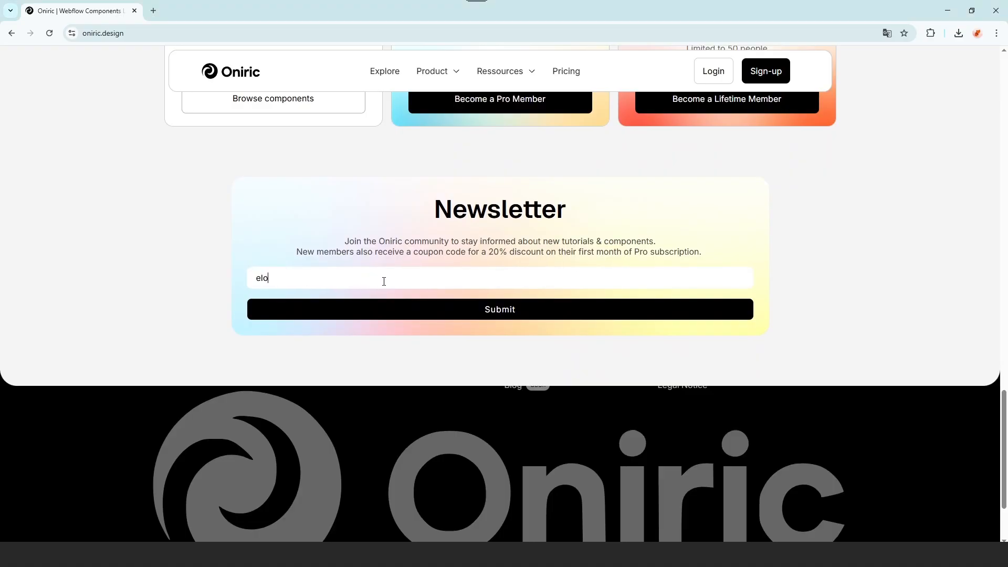
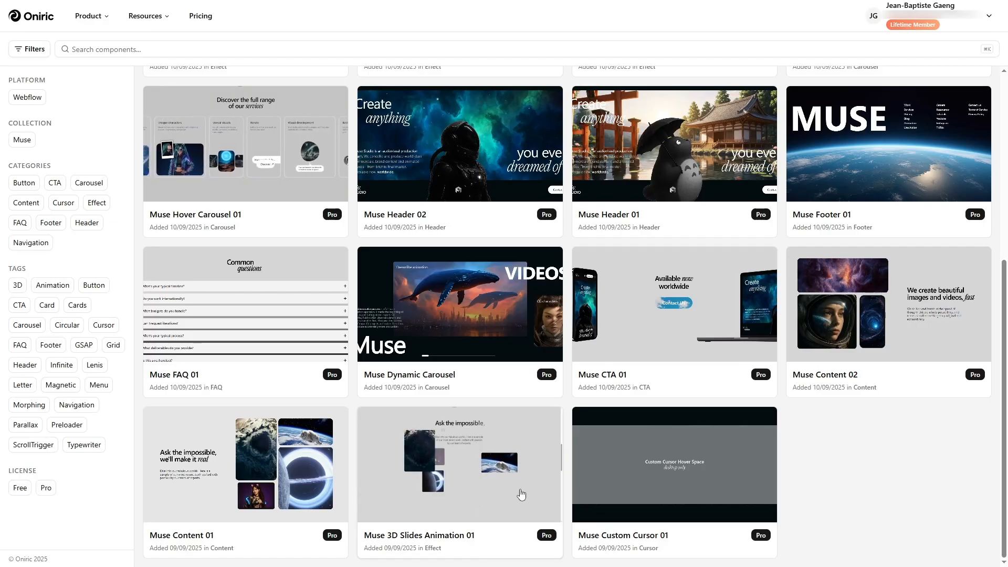
Preview Muse Magnetic Button Effect 01, view its second preview, and open its details page
{"action": "scroll", "coordinate": [521, 495], "scroll_direction": "up", "scroll_amount": 2}
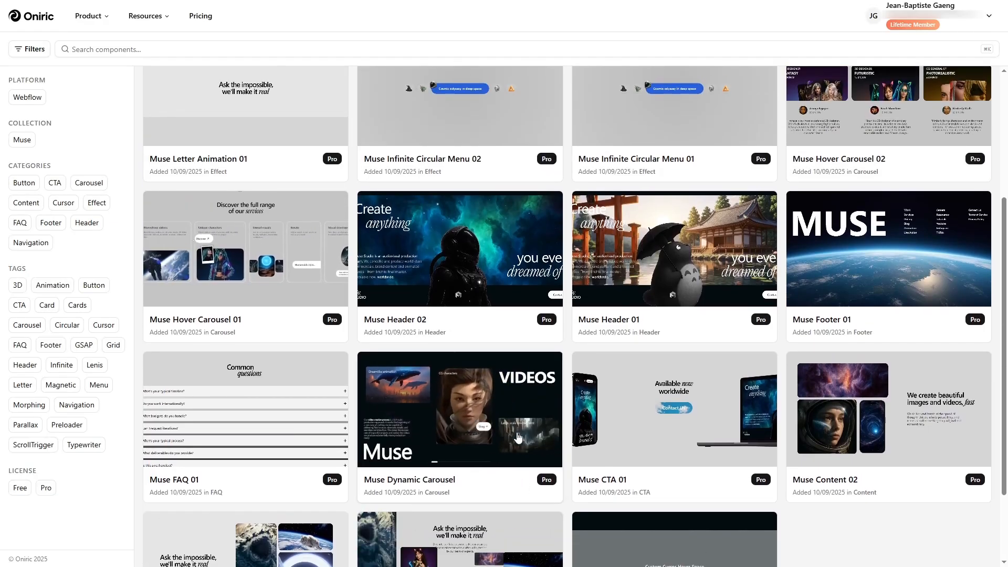
{"action": "scroll", "coordinate": [579, 282], "scroll_direction": "up", "scroll_amount": 4}
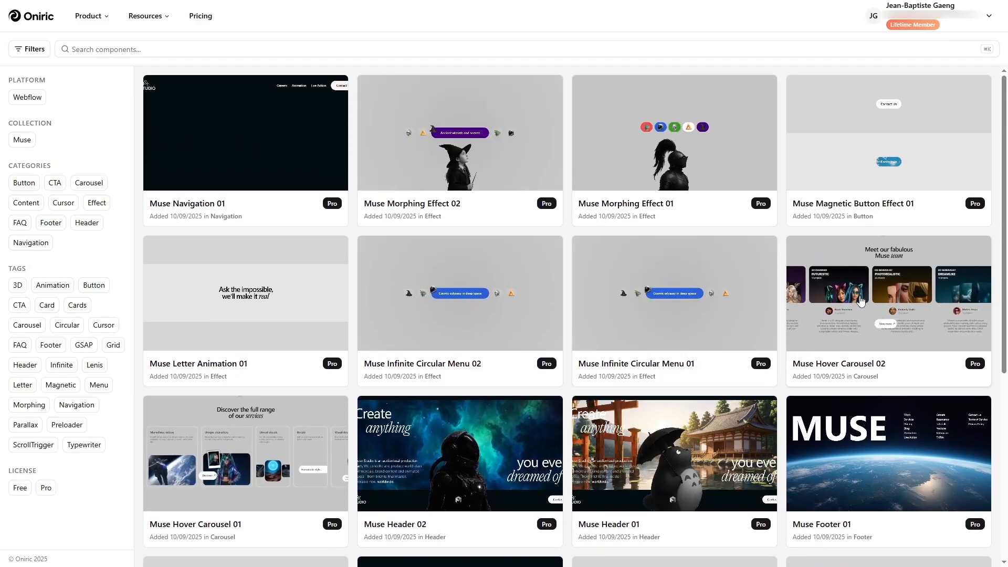
{"action": "left_click", "coordinate": [914, 209]}
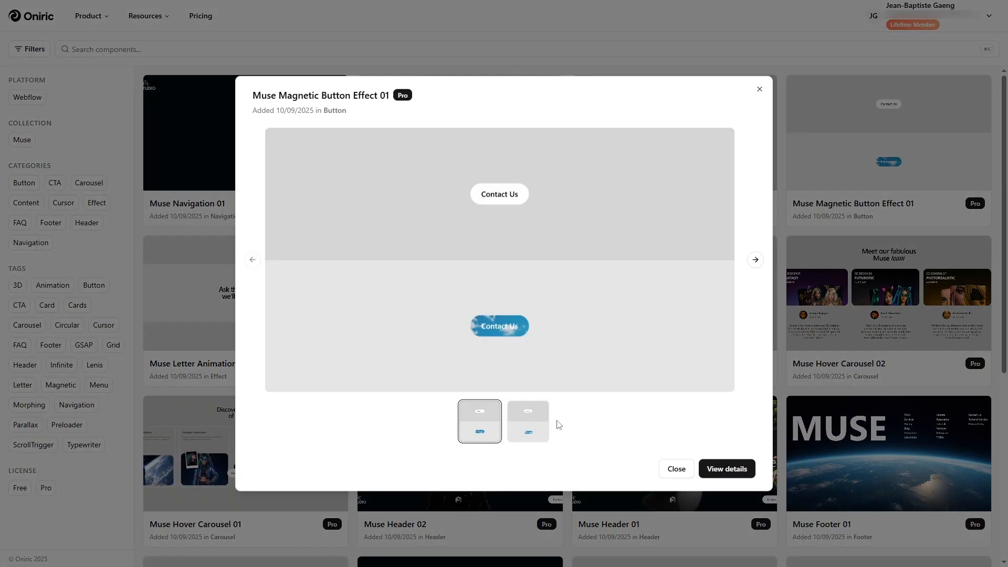
{"action": "left_click", "coordinate": [535, 424]}
{"action": "left_click", "coordinate": [727, 470]}
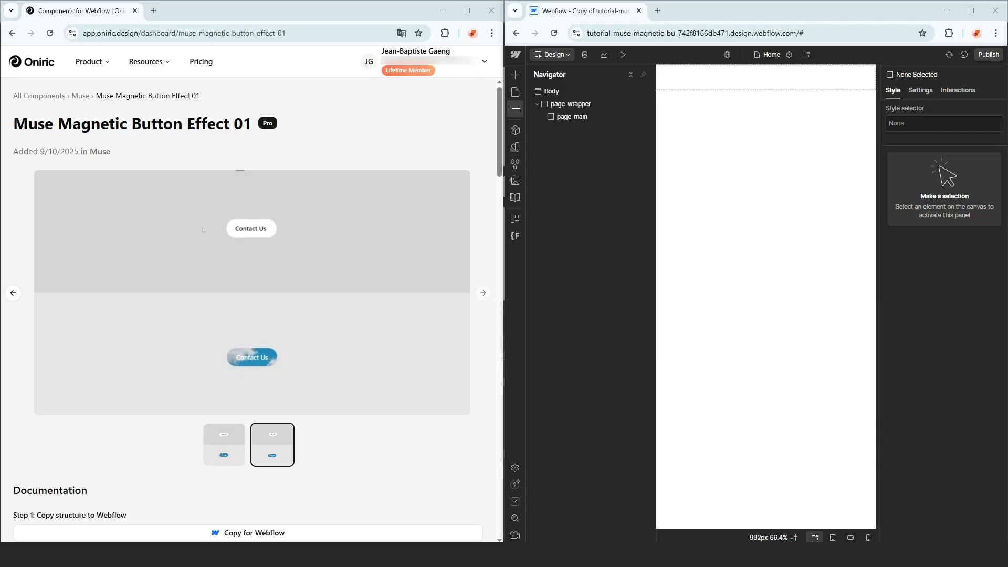
Paste the copied magnetic button component into page-main
{"action": "scroll", "coordinate": [399, 446], "scroll_direction": "down", "scroll_amount": 3}
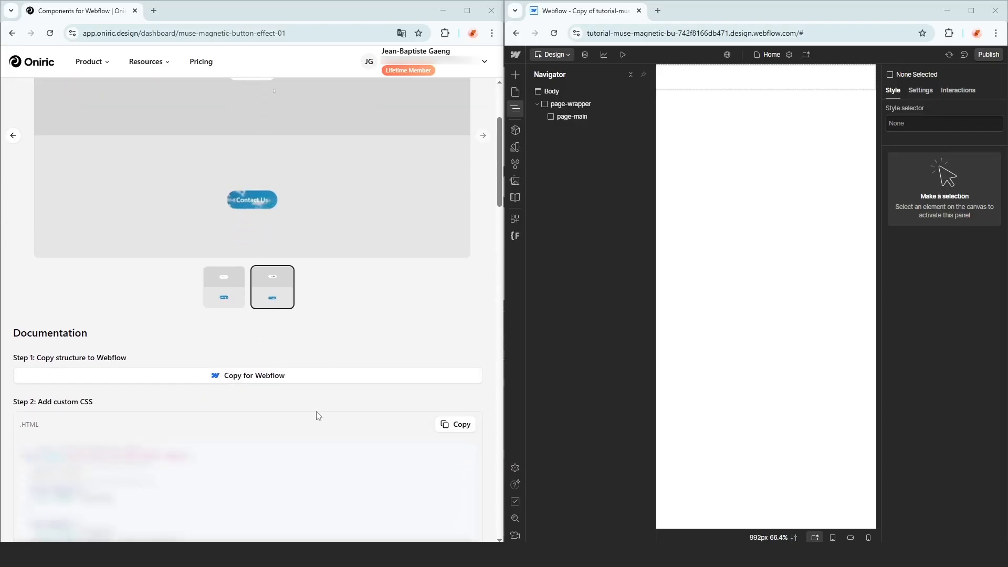
{"action": "left_click", "coordinate": [603, 117]}
{"action": "key", "text": "ctrl+v"}
Paste the component's custom CSS into the Home page's head code
{"action": "scroll", "coordinate": [263, 262], "scroll_direction": "down", "scroll_amount": 4}
{"action": "left_click", "coordinate": [452, 214]}
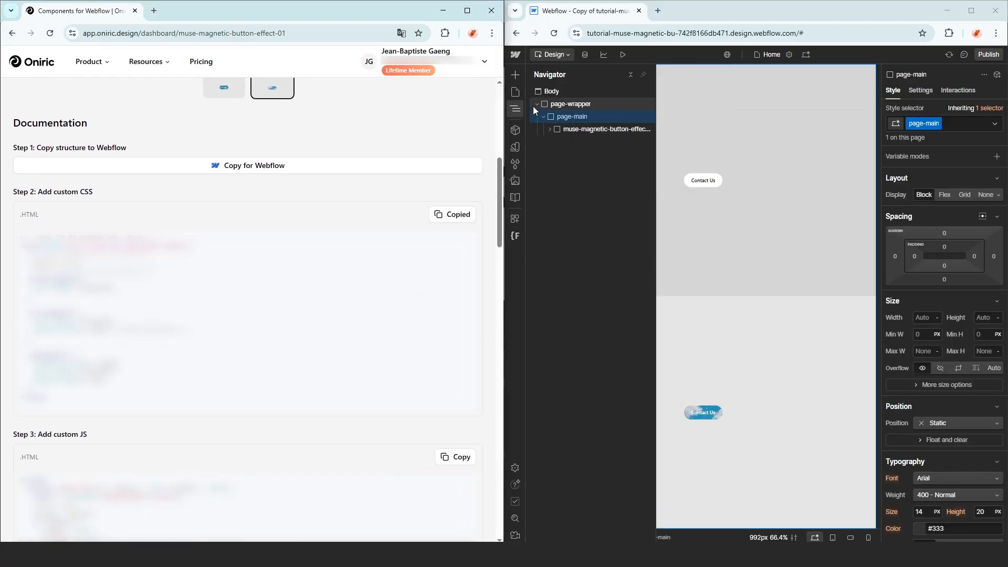
{"action": "left_click", "coordinate": [515, 91]}
{"action": "left_click", "coordinate": [638, 133]}
{"action": "scroll", "coordinate": [757, 199], "scroll_direction": "down", "scroll_amount": 15}
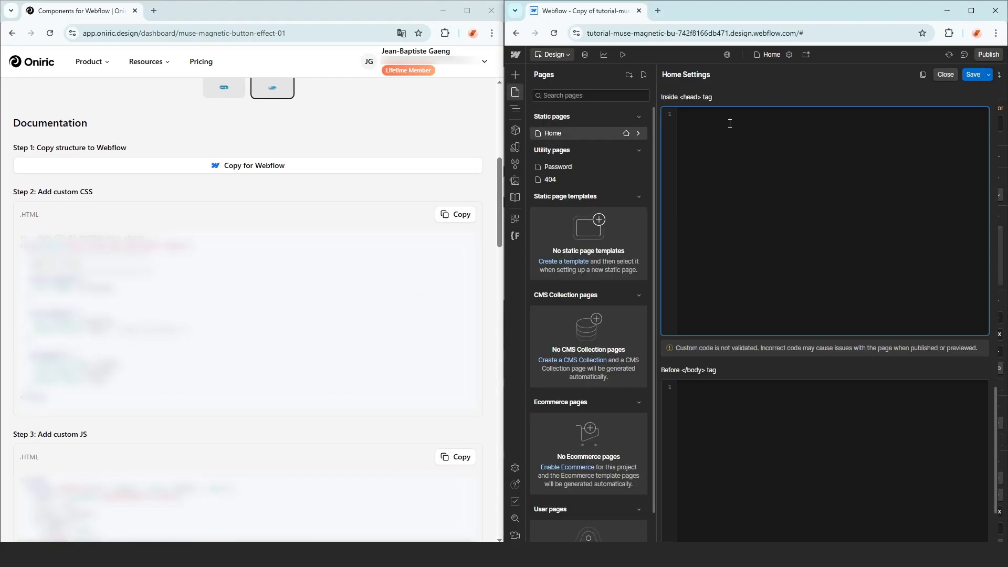
{"action": "key", "text": "ctrl+v"}
Paste the component's custom JS before the Home page's closing body tag and save
{"action": "scroll", "coordinate": [315, 315], "scroll_direction": "down", "scroll_amount": 5}
{"action": "left_click", "coordinate": [455, 202]}
{"action": "scroll", "coordinate": [725, 281], "scroll_direction": "down", "scroll_amount": 2}
{"action": "left_click", "coordinate": [764, 275]}
{"action": "key", "text": "ctrl+v"}
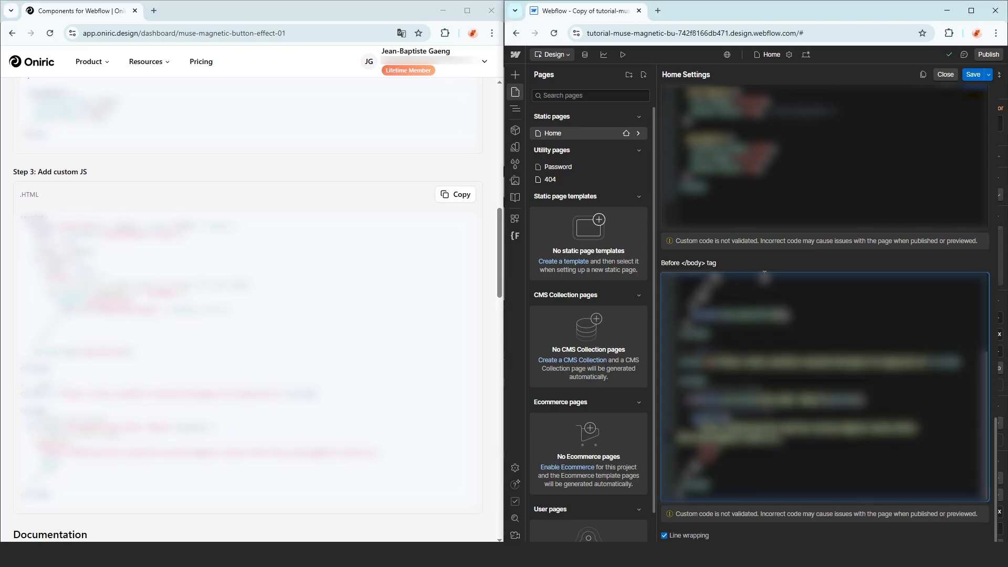
{"action": "left_click", "coordinate": [977, 78]}
Publish the site and open the published staging site
{"action": "key", "text": "super+Up"}
{"action": "left_click", "coordinate": [986, 58]}
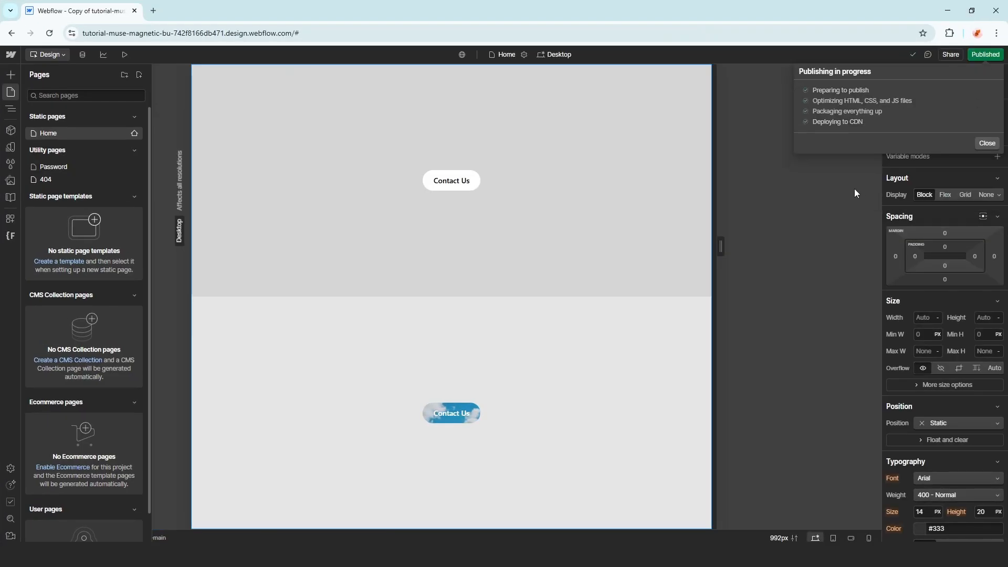
{"action": "left_click", "coordinate": [899, 118]}
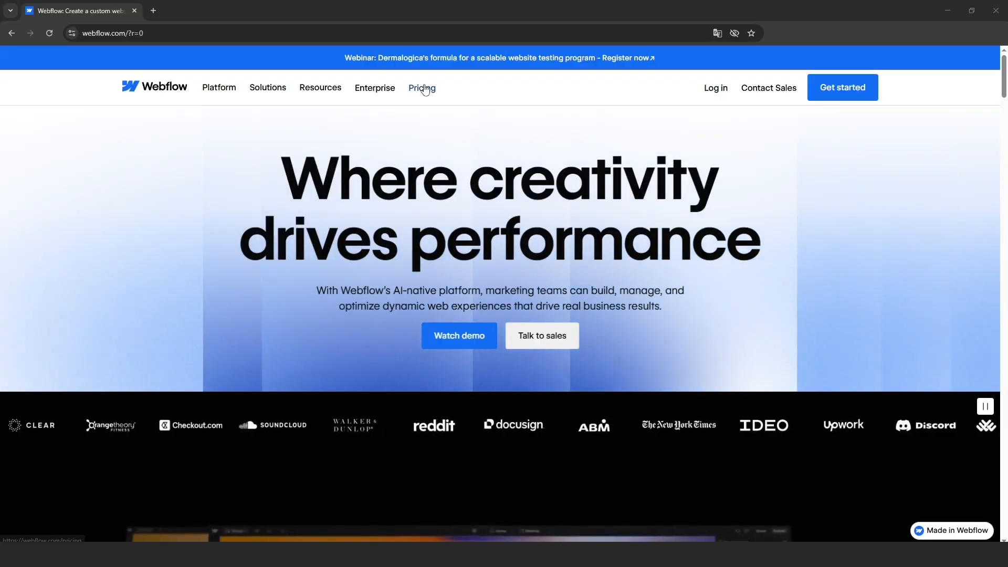
Show Webflow's Workspace plans pricing and scroll to the Free, Core and Growth plan cards
{"action": "left_click", "coordinate": [420, 87]}
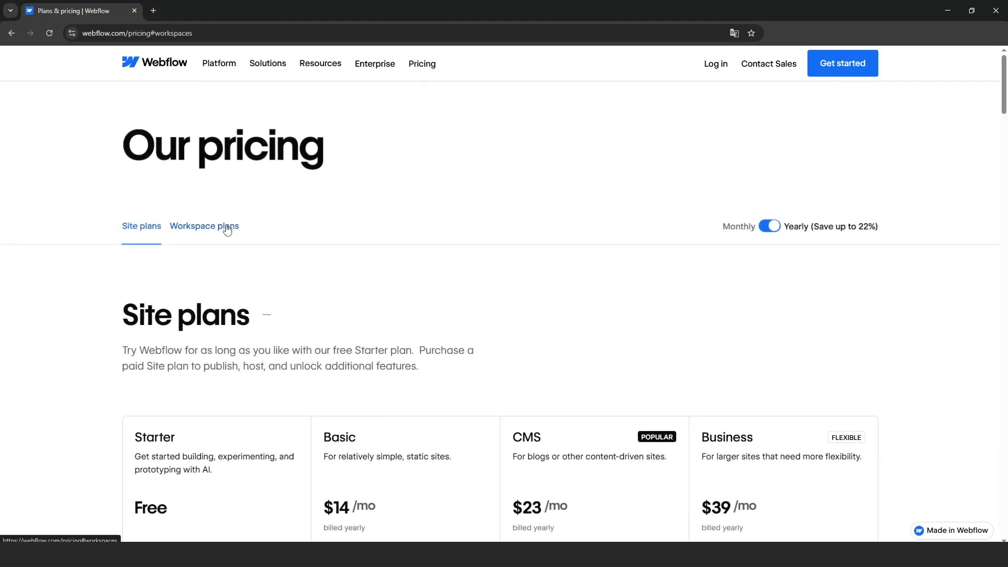
{"action": "left_click", "coordinate": [226, 226]}
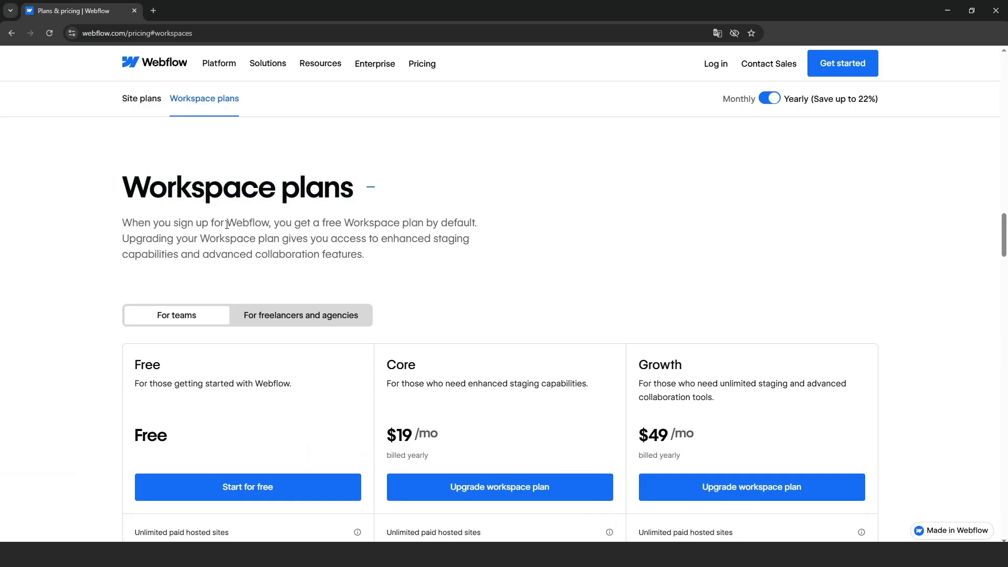
{"action": "scroll", "coordinate": [227, 224], "scroll_direction": "down", "scroll_amount": 4}
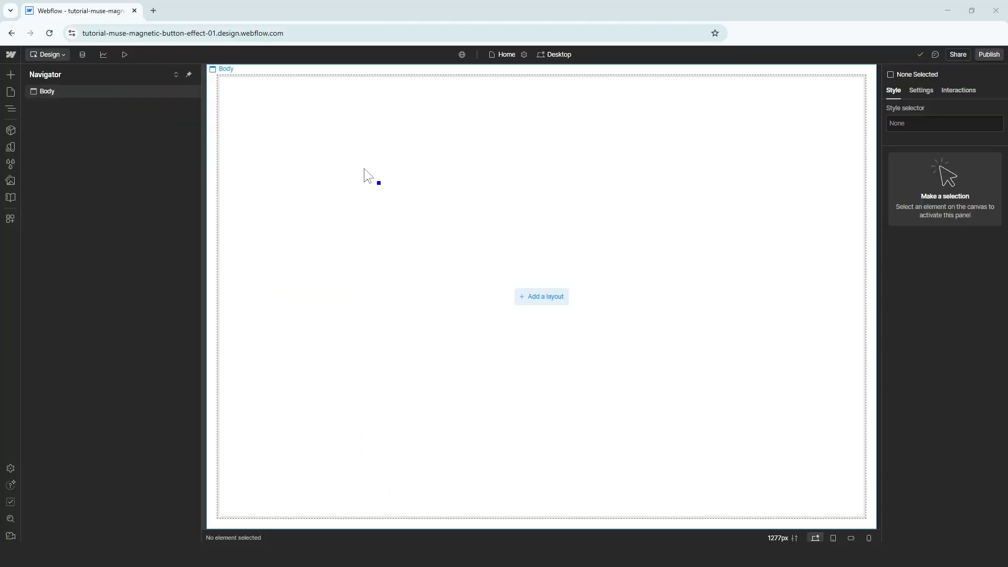
In the site's Fonts settings, drop in the SEGUISB.TTF font file
{"action": "left_click", "coordinate": [10, 55]}
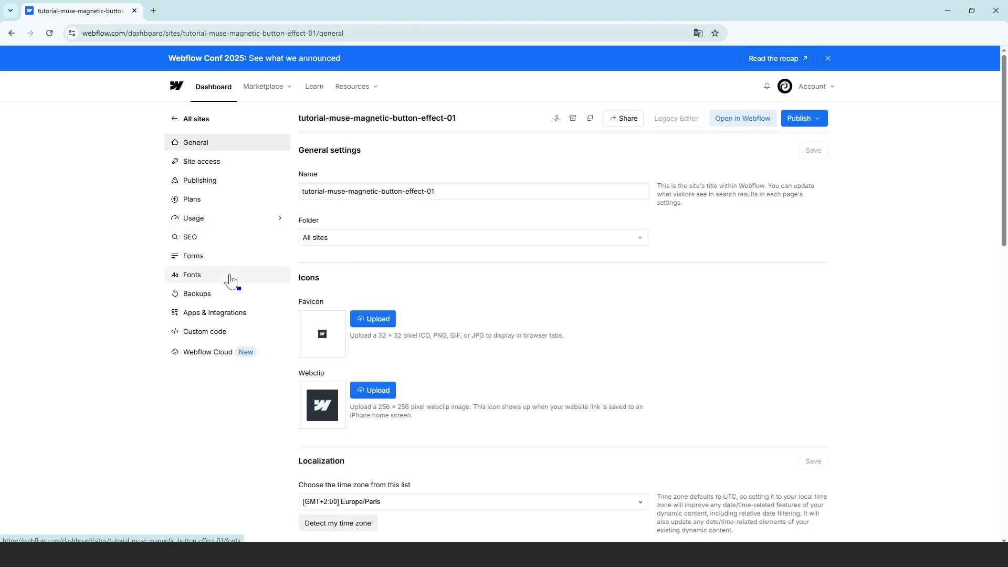
{"action": "left_click", "coordinate": [229, 280]}
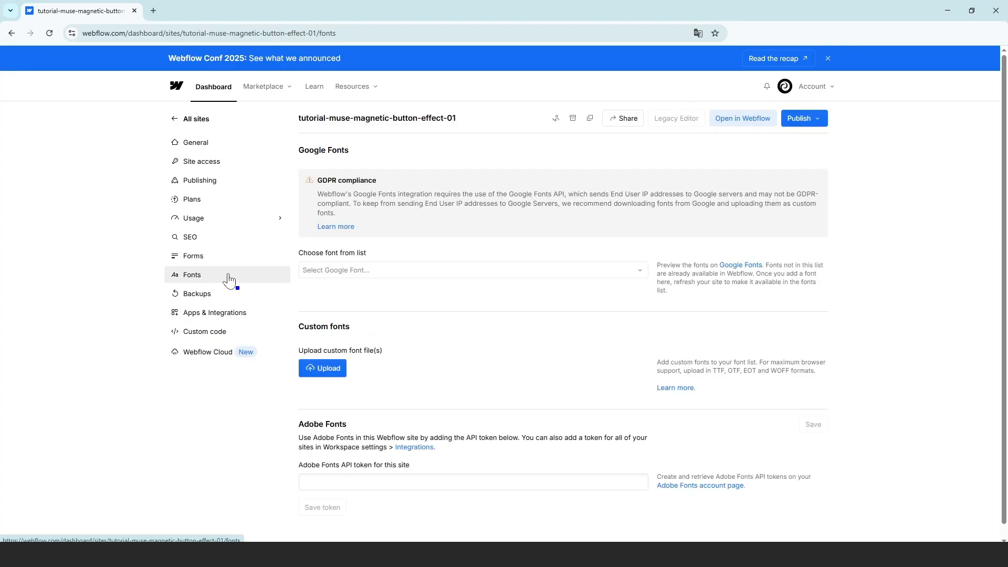
{"action": "scroll", "coordinate": [401, 296], "scroll_direction": "down", "scroll_amount": 1}
{"action": "left_click_drag", "start_coordinate": [0, 100], "coordinate": [656, 77]}
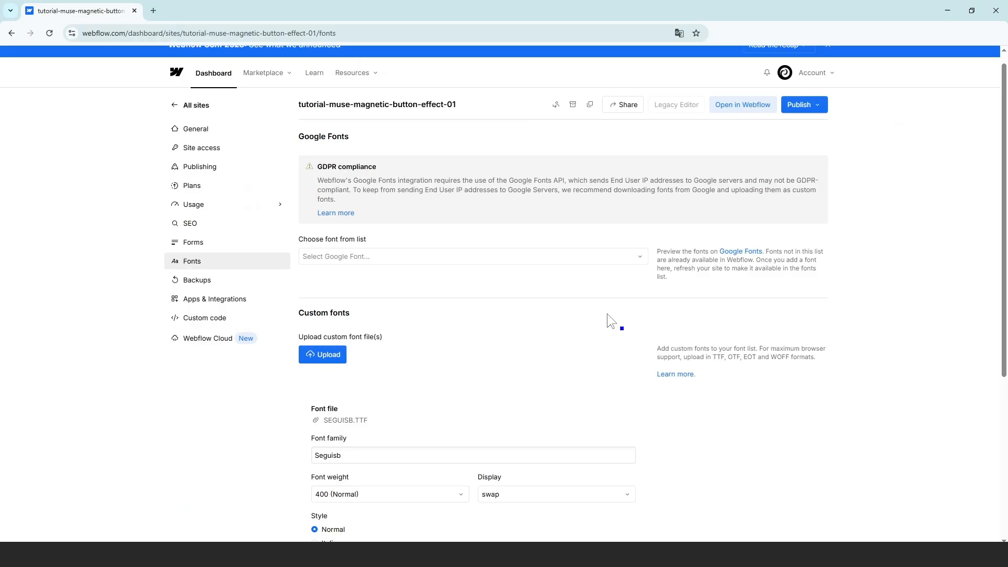
{"action": "scroll", "coordinate": [598, 310], "scroll_direction": "down", "scroll_amount": 4}
Name the font Segoe UI Semi Bold, weight 600, Arial fallback, upload it, and reopen the designer
{"action": "double_click", "coordinate": [373, 247]}
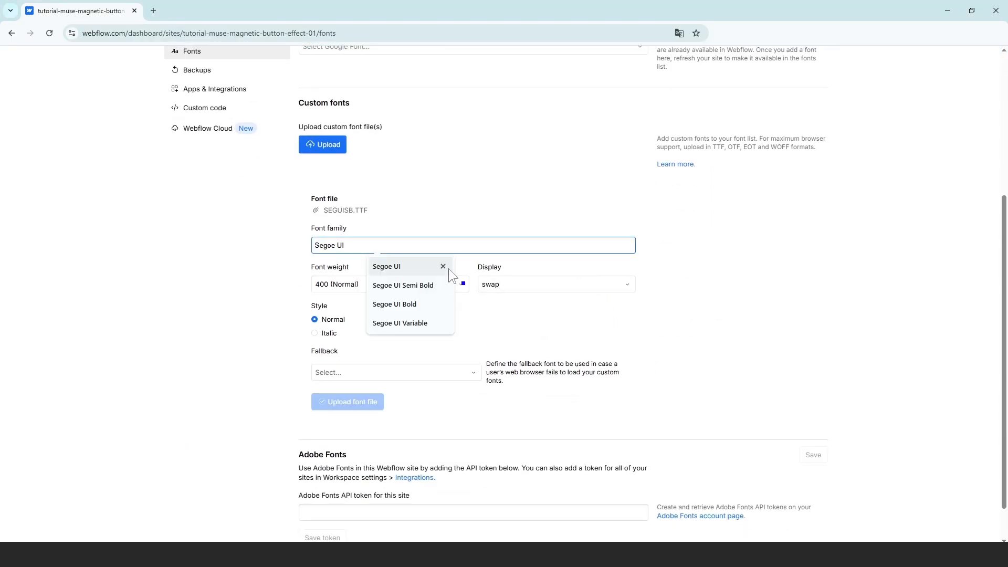
{"action": "left_click", "coordinate": [434, 287]}
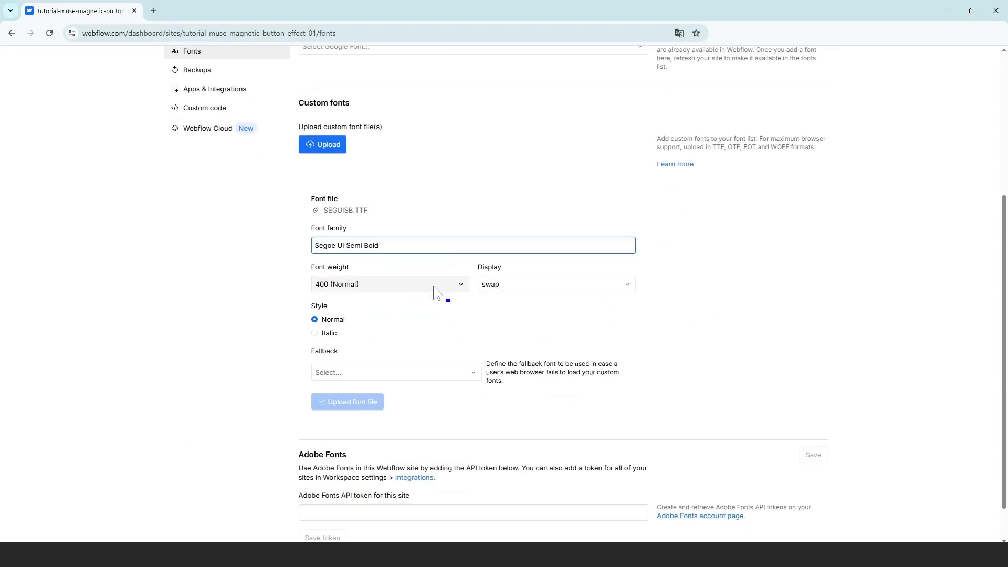
{"action": "left_click", "coordinate": [398, 281]}
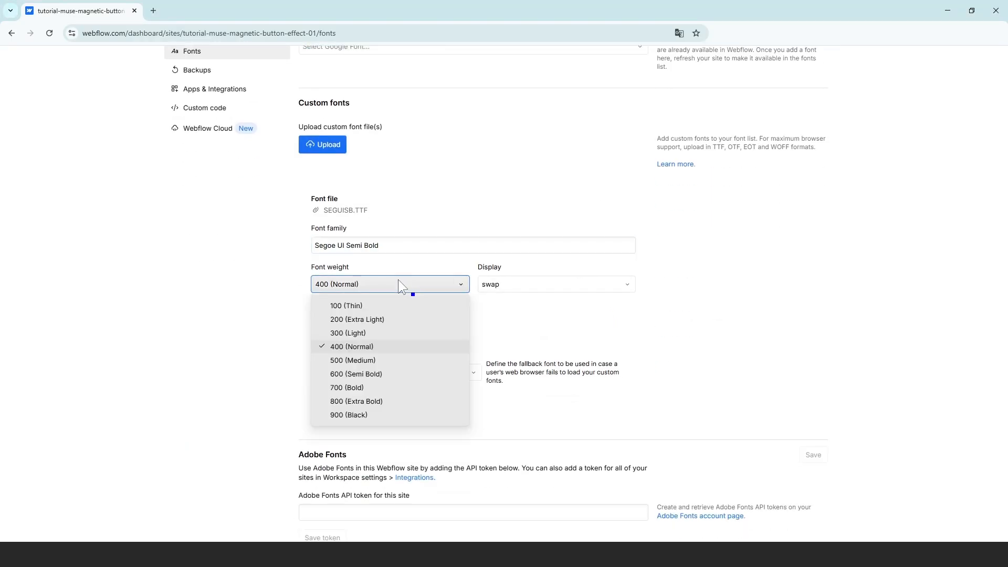
{"action": "left_click", "coordinate": [386, 373]}
{"action": "left_click", "coordinate": [370, 370]}
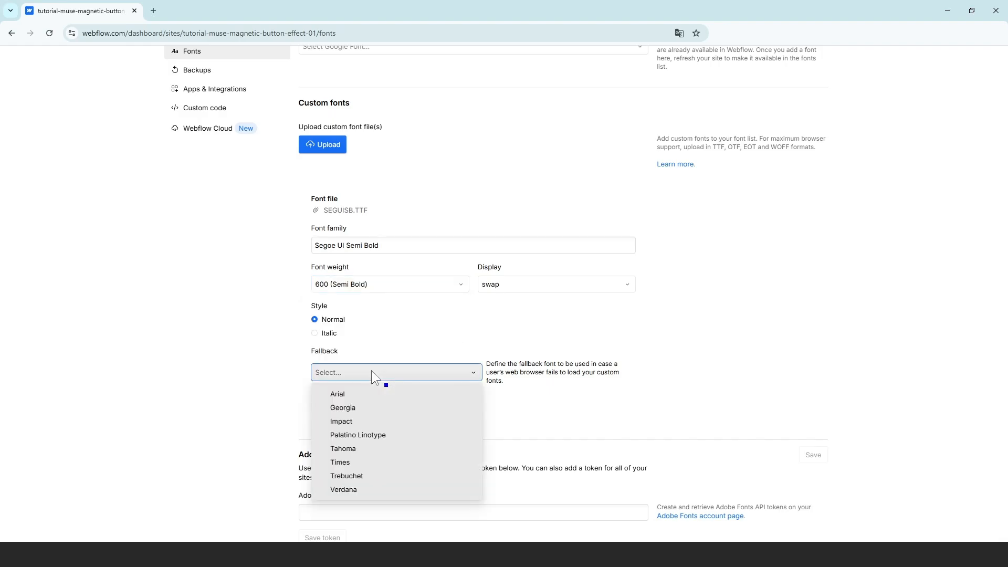
{"action": "left_click", "coordinate": [365, 392]}
{"action": "left_click", "coordinate": [363, 403]}
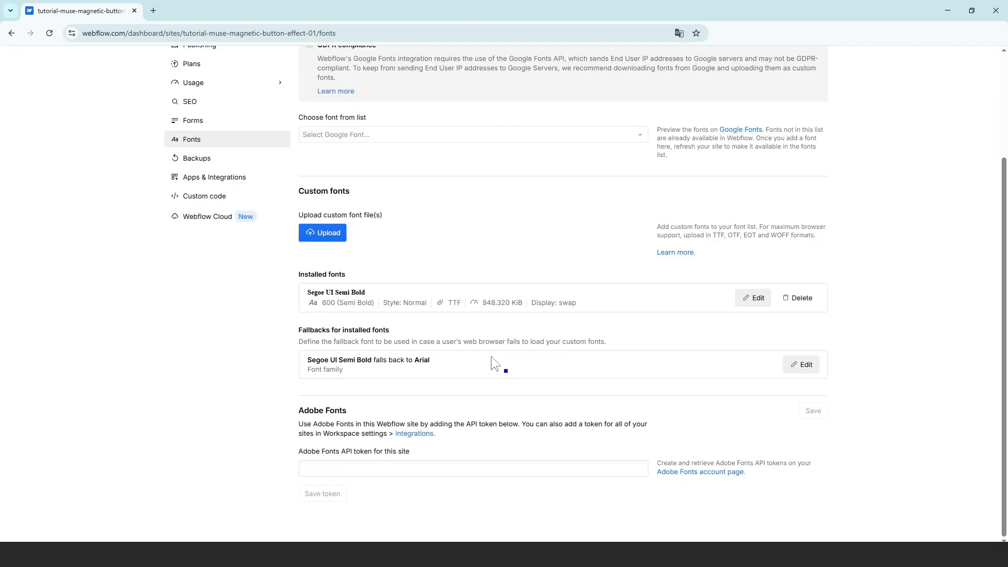
{"action": "scroll", "coordinate": [490, 355], "scroll_direction": "up", "scroll_amount": 3}
{"action": "left_click", "coordinate": [755, 120]}
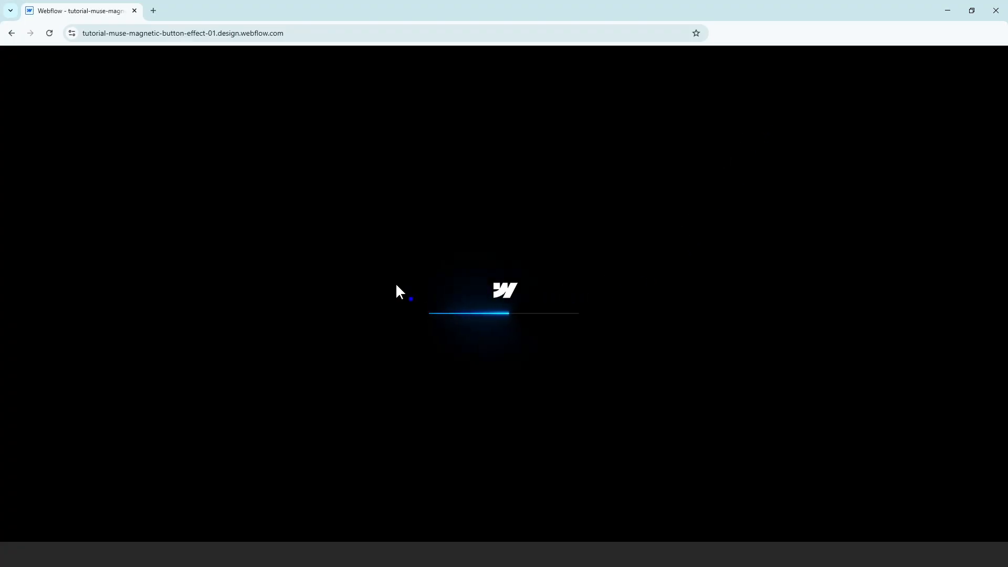
Add a Div Block to the Body with the class page-wrapper
{"action": "key", "text": "ctrl+e"}
{"action": "type", "text": "div"}
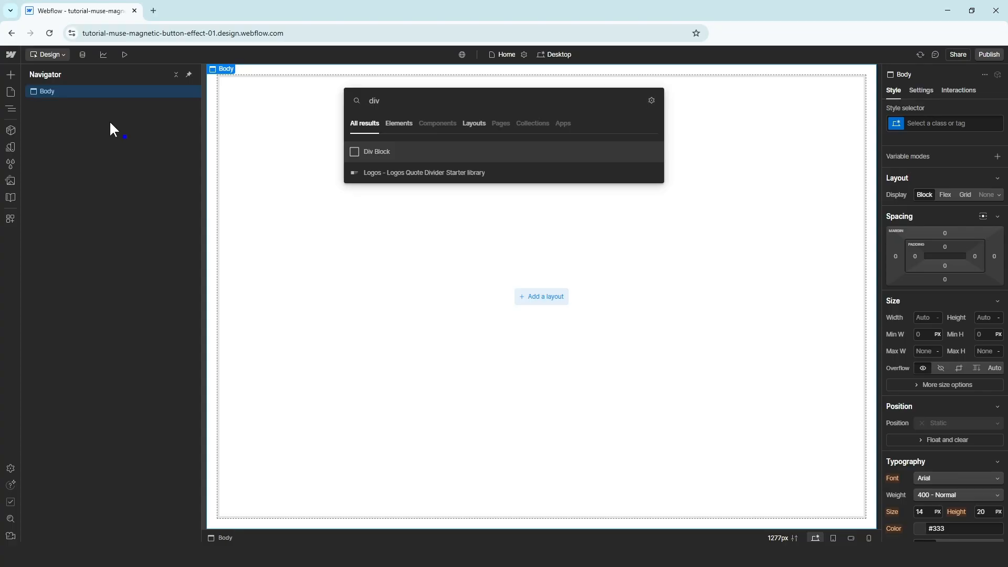
{"action": "key", "text": "Return"}
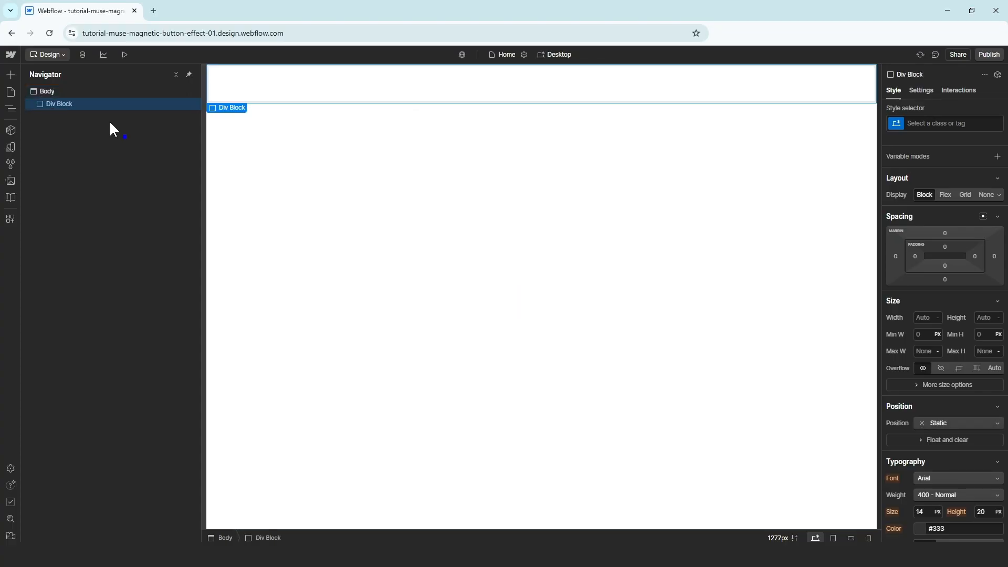
{"action": "left_click", "coordinate": [918, 123]}
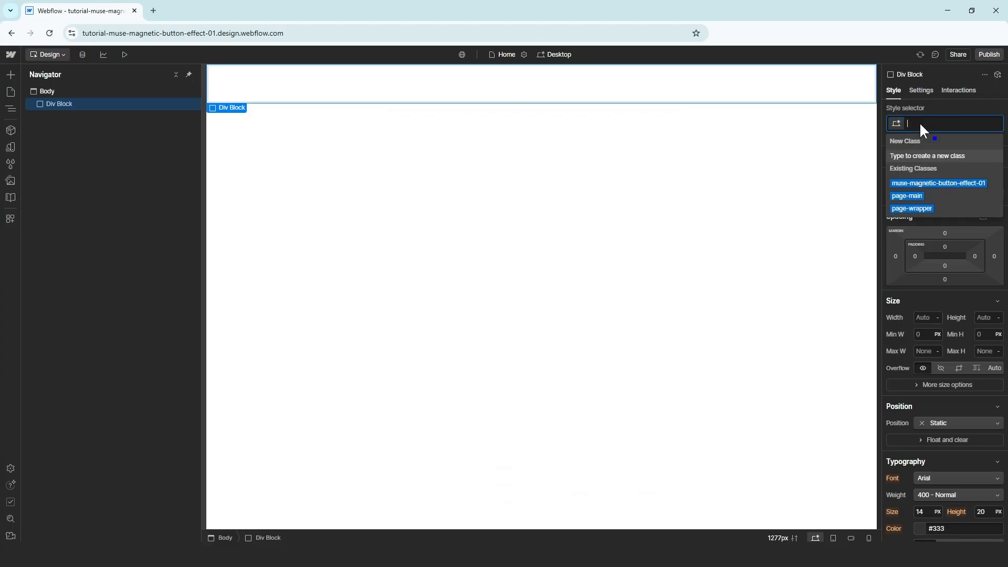
{"action": "type", "text": "page-wr"}
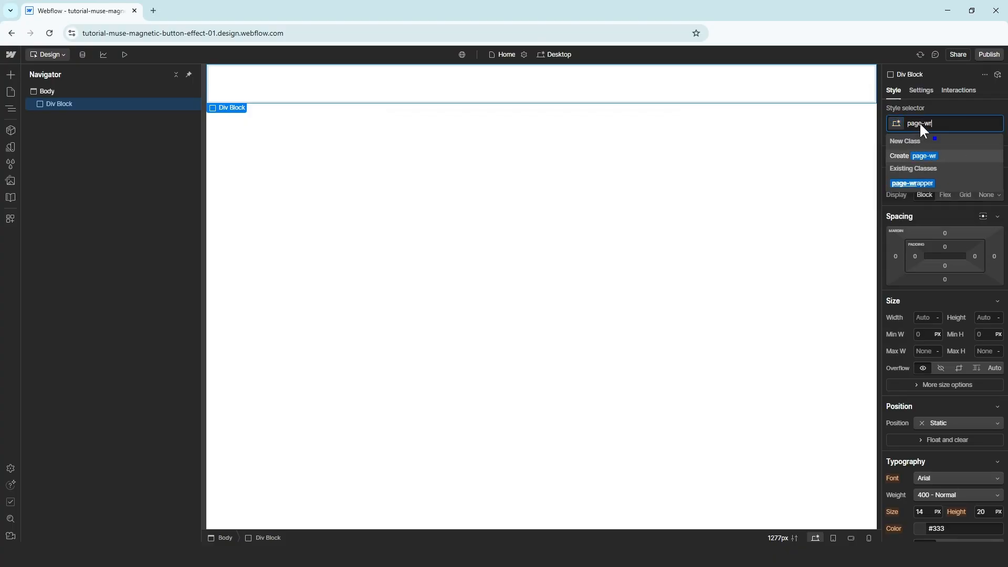
{"action": "type", "text": "apper"}
{"action": "key", "text": "Return"}
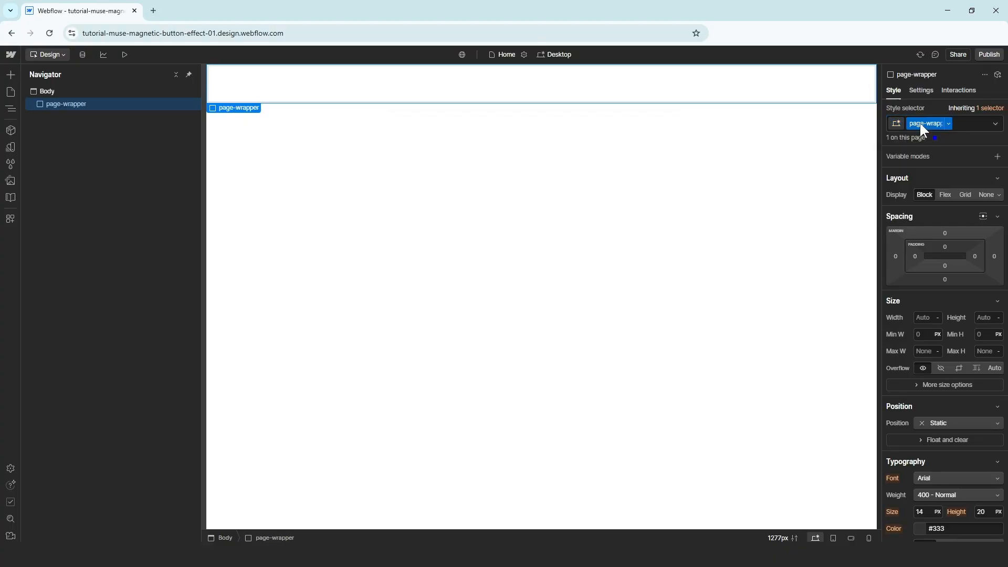
Add a page-main div block and set its HTML tag to Main
{"action": "key", "text": "ctrl+e"}
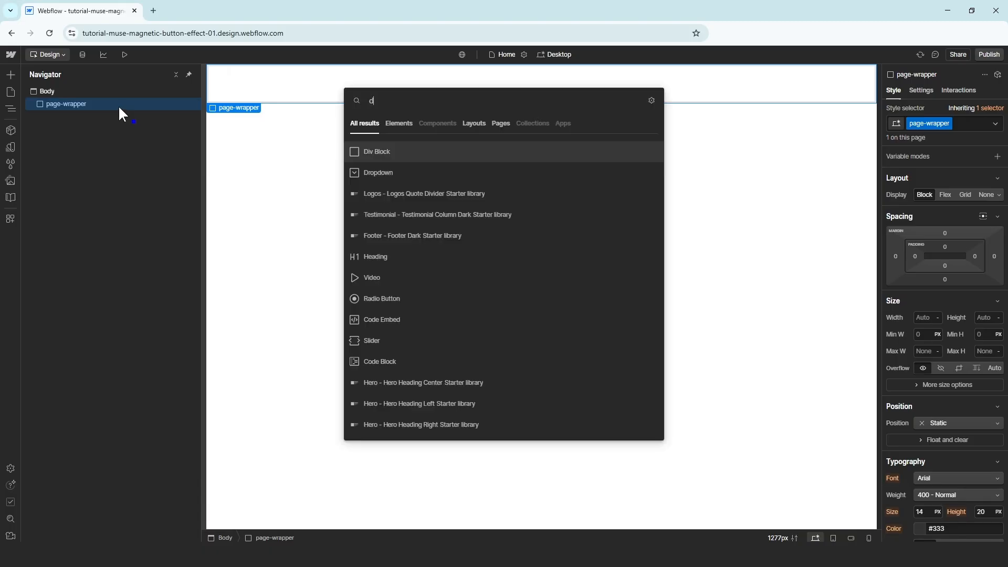
{"action": "type", "text": "div"}
{"action": "key", "text": "Return"}
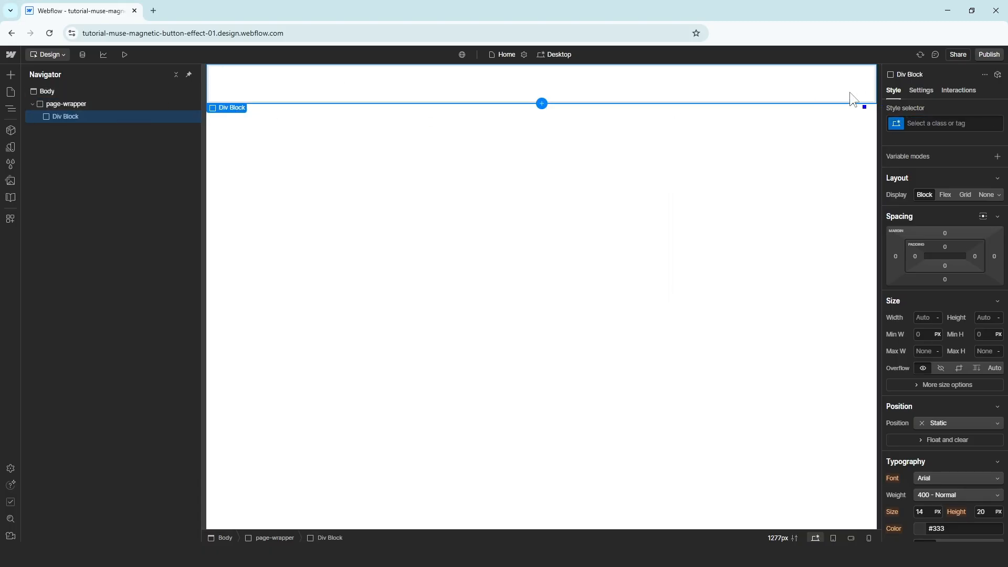
{"action": "left_click", "coordinate": [922, 125]}
{"action": "type", "text": "page-main"}
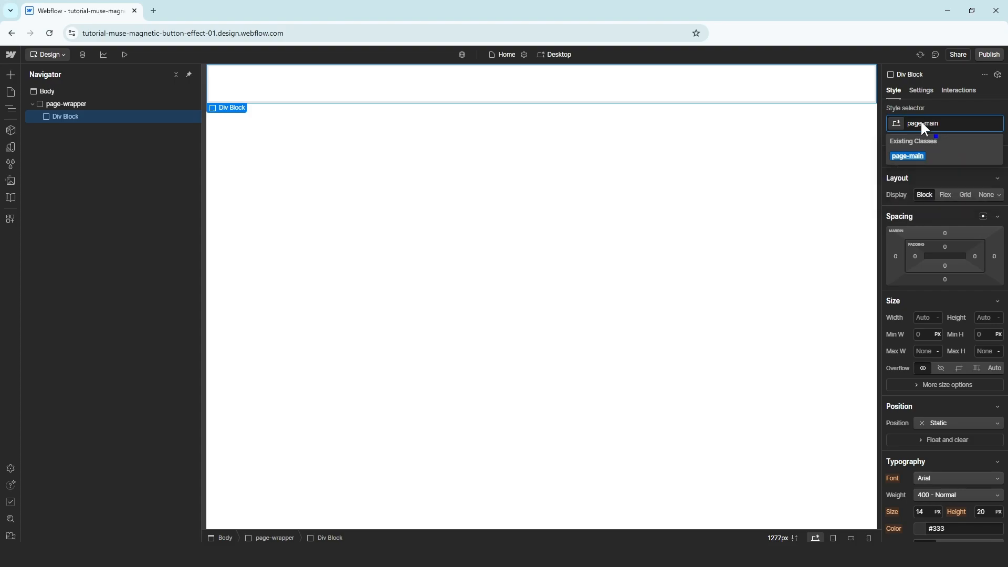
{"action": "key", "text": "Return"}
{"action": "left_click", "coordinate": [926, 92]}
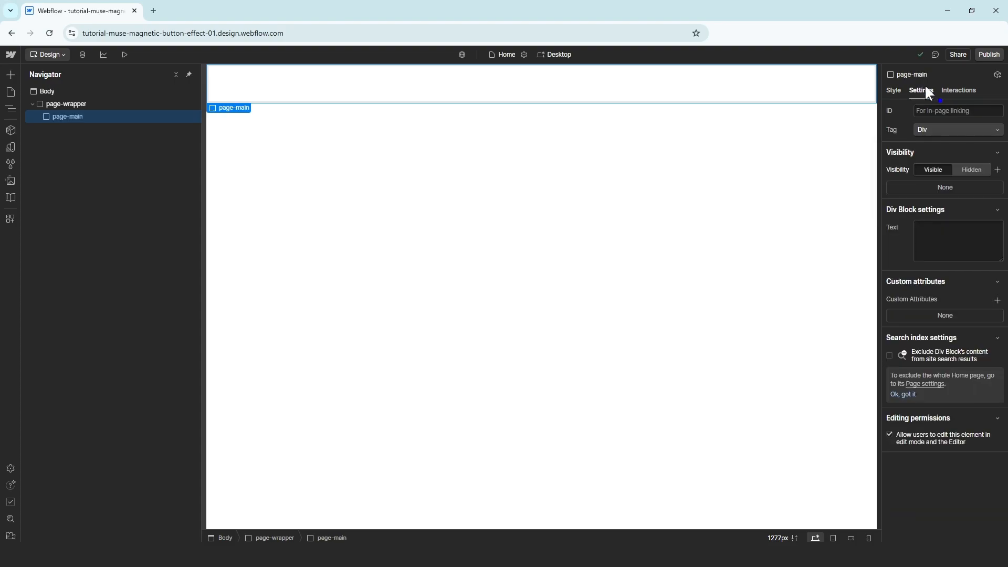
{"action": "left_click", "coordinate": [935, 126]}
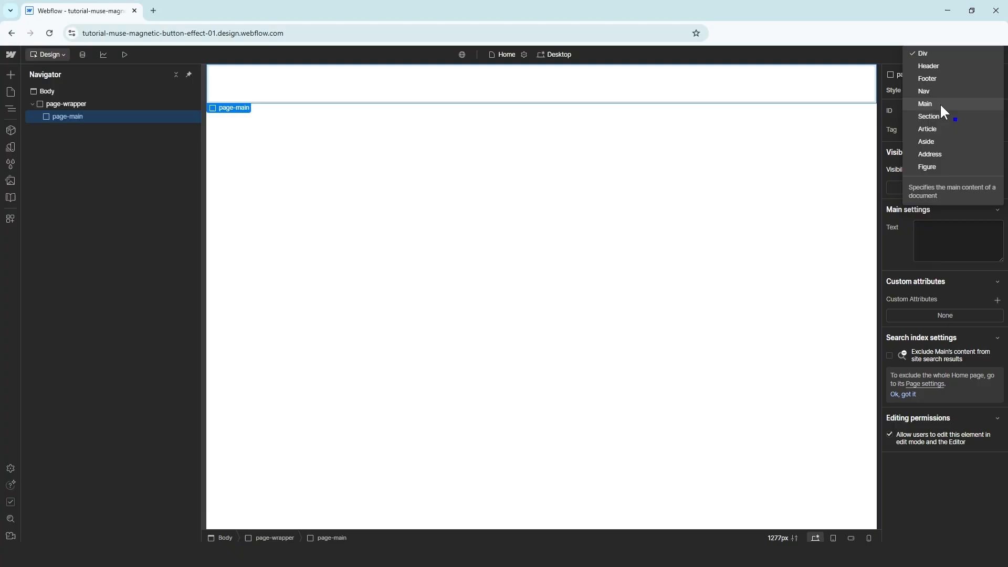
{"action": "left_click", "coordinate": [940, 104]}
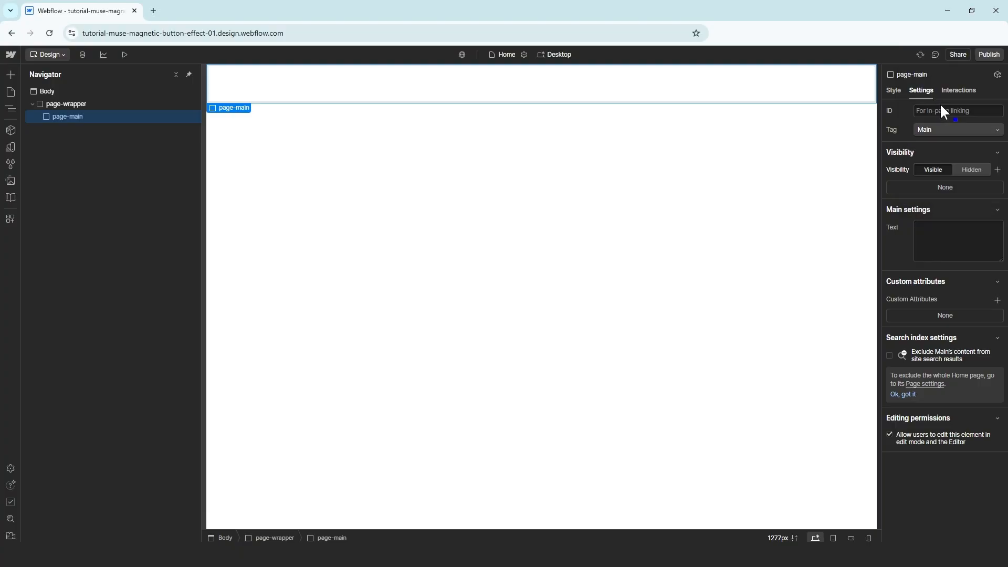
{"action": "left_click", "coordinate": [894, 91]}
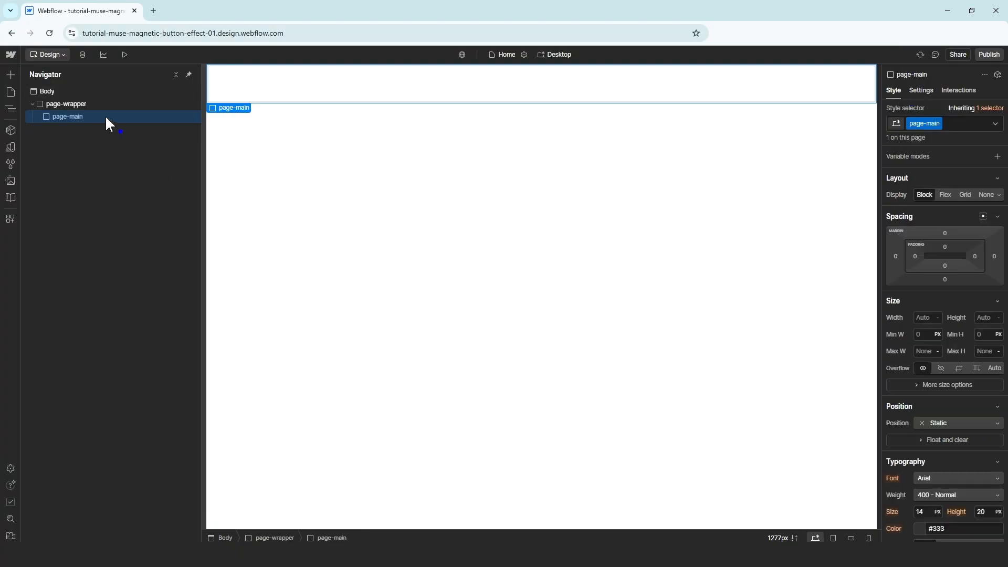
Insert a div with class muse-magnetic-button-effect-01 inside page-main
{"action": "key", "text": "ctrl+e"}
{"action": "type", "text": "div"}
{"action": "key", "text": "Return"}
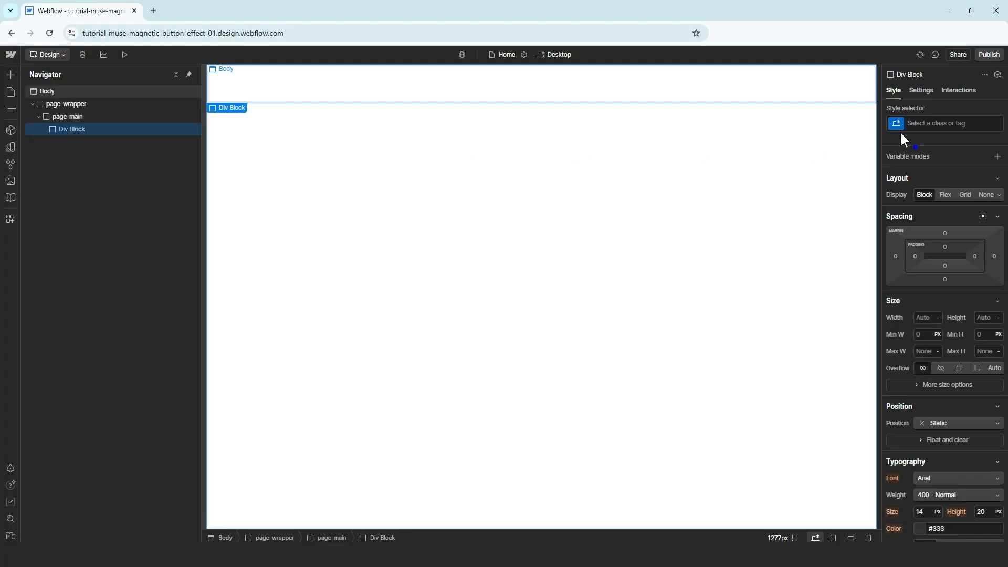
{"action": "left_click", "coordinate": [930, 122]}
{"action": "type", "text": "muse-magnetic-b"}
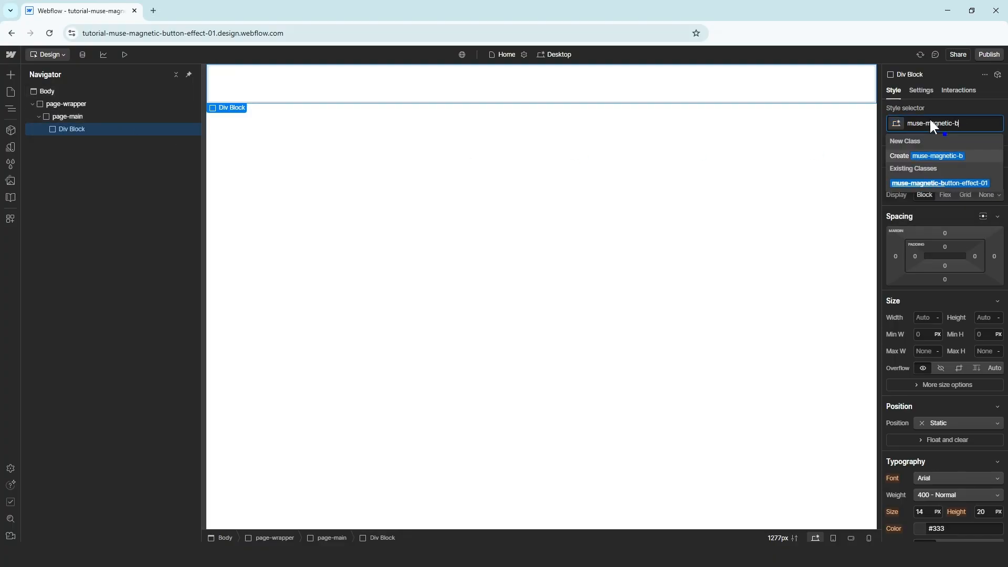
{"action": "type", "text": "utton-effect-01"}
{"action": "key", "text": "Return"}
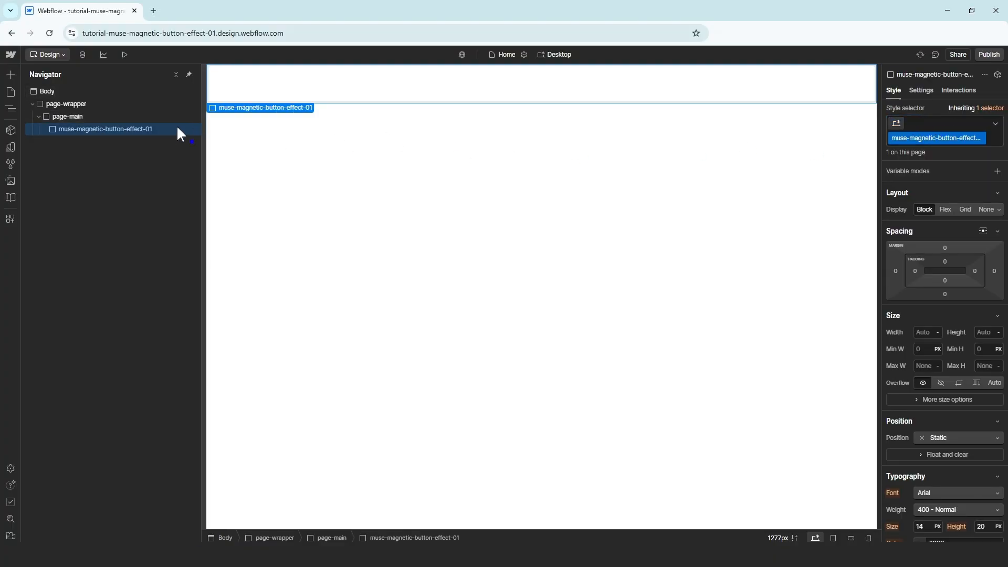
Insert a top-wrapper div inside muse-magnetic-button-effect-01
{"action": "key", "text": "ctrl+e"}
{"action": "type", "text": "div"}
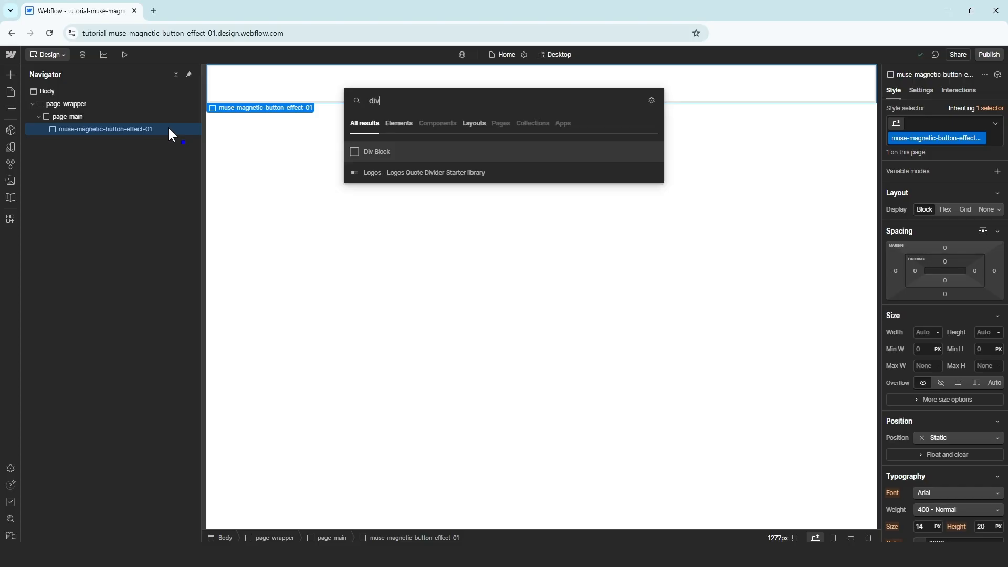
{"action": "key", "text": "Return"}
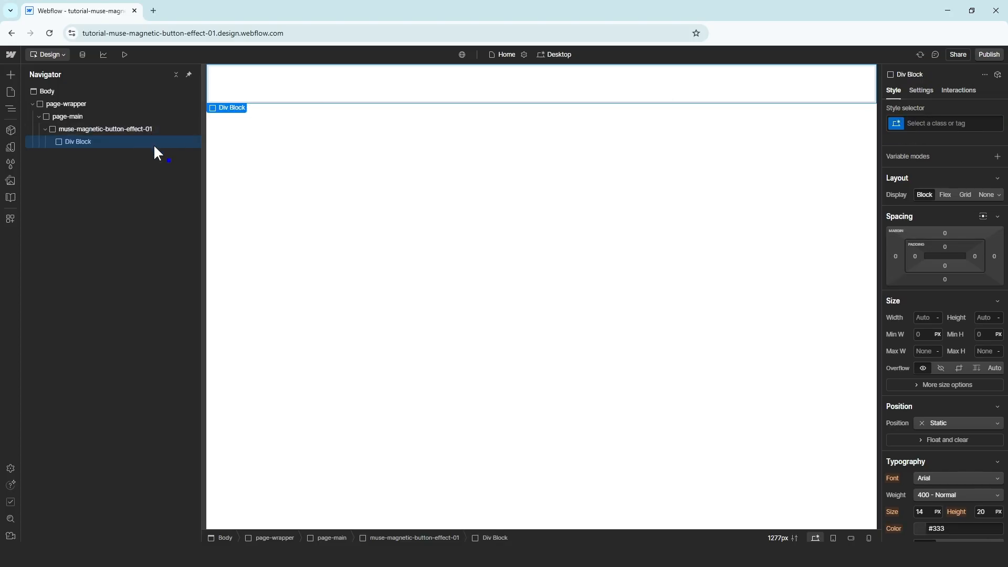
{"action": "left_click", "coordinate": [923, 125]}
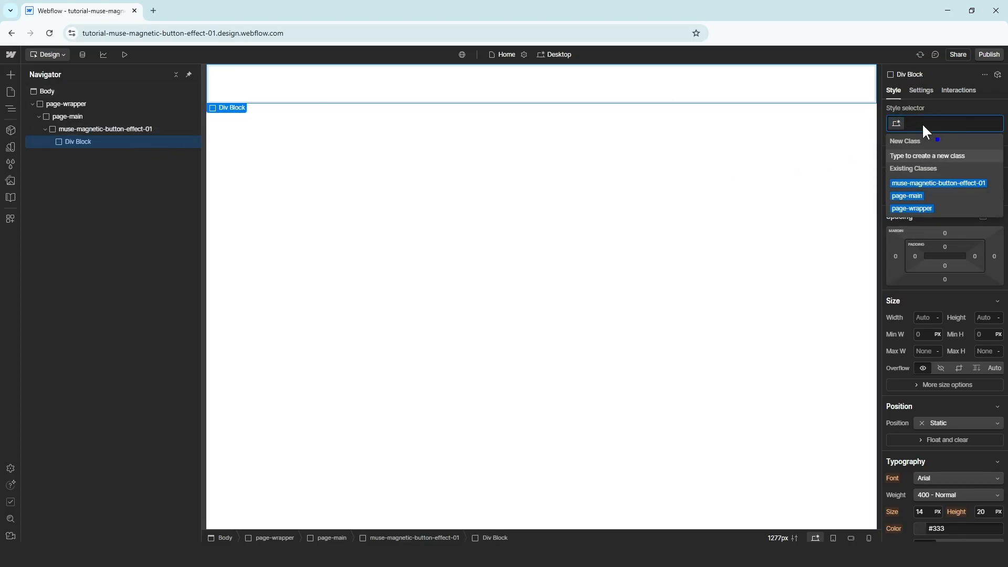
{"action": "type", "text": "top-wrapper"}
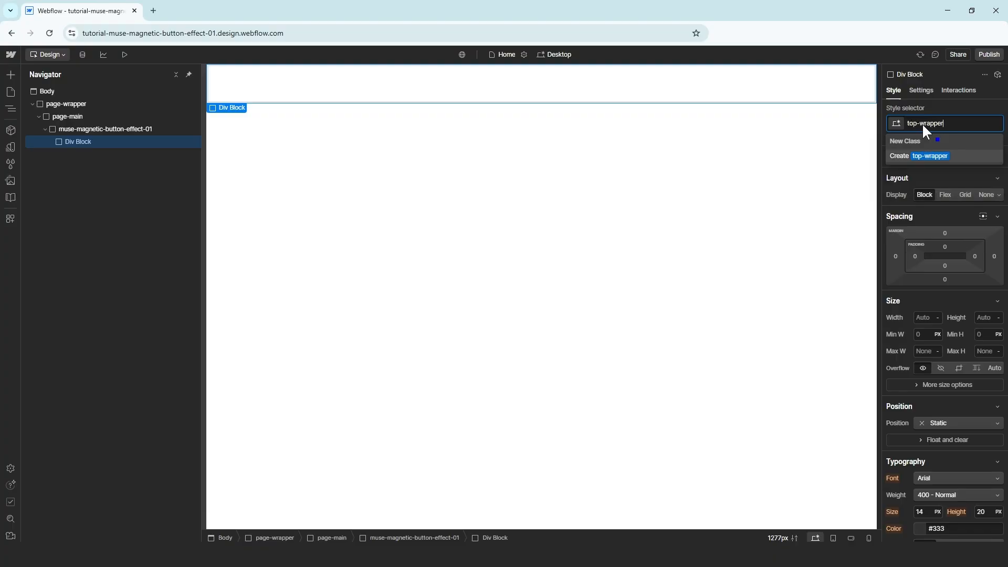
{"action": "key", "text": "Return"}
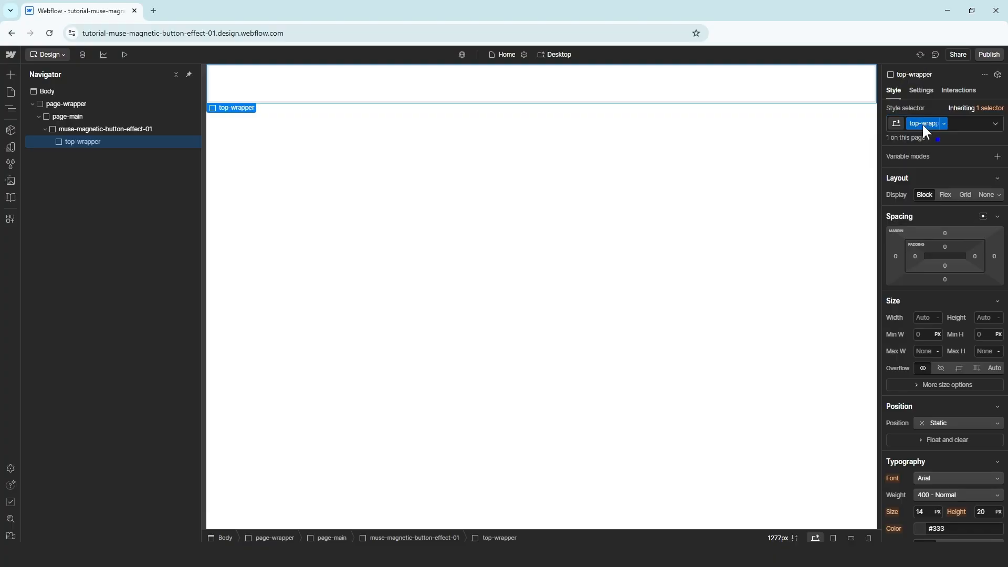
Add a bottom-wrapper div after top-wrapper inside muse-magnetic-button-effect-01
{"action": "left_click", "coordinate": [138, 124]}
{"action": "key", "text": "ctrl+k"}
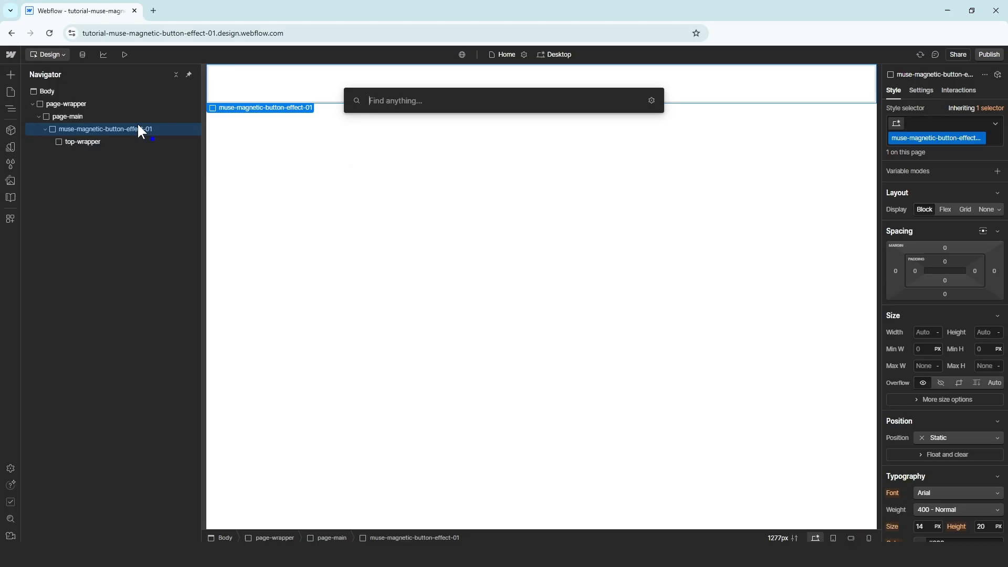
{"action": "type", "text": "div"}
{"action": "key", "text": "Return"}
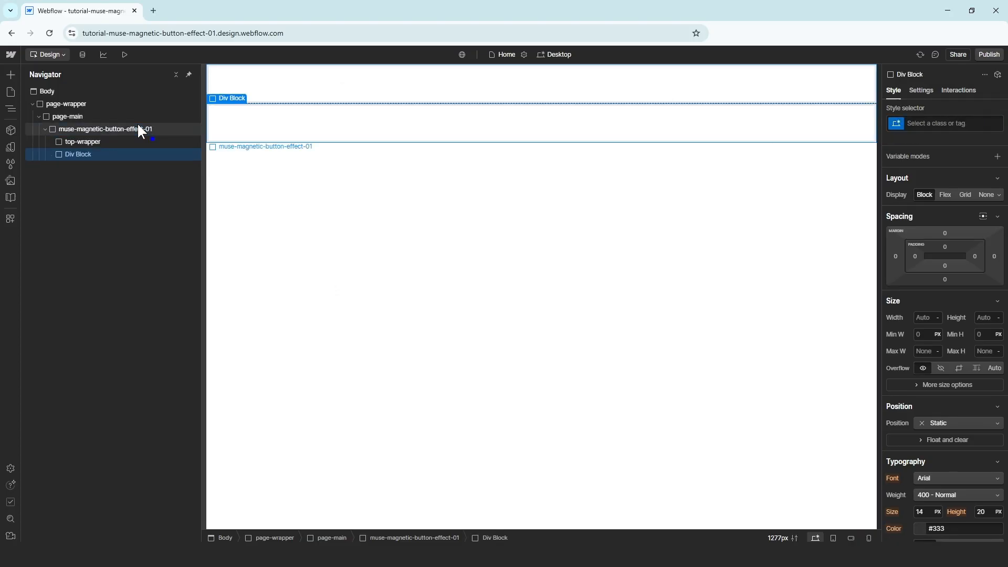
{"action": "left_click", "coordinate": [963, 124]}
{"action": "type", "text": "botto"}
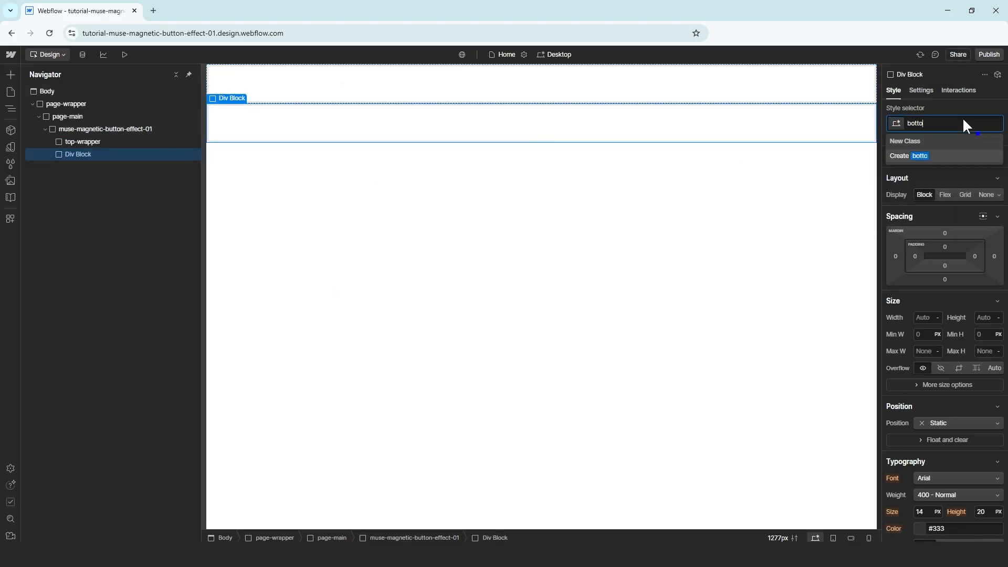
{"action": "type", "text": "m-wrapper"}
{"action": "key", "text": "Return"}
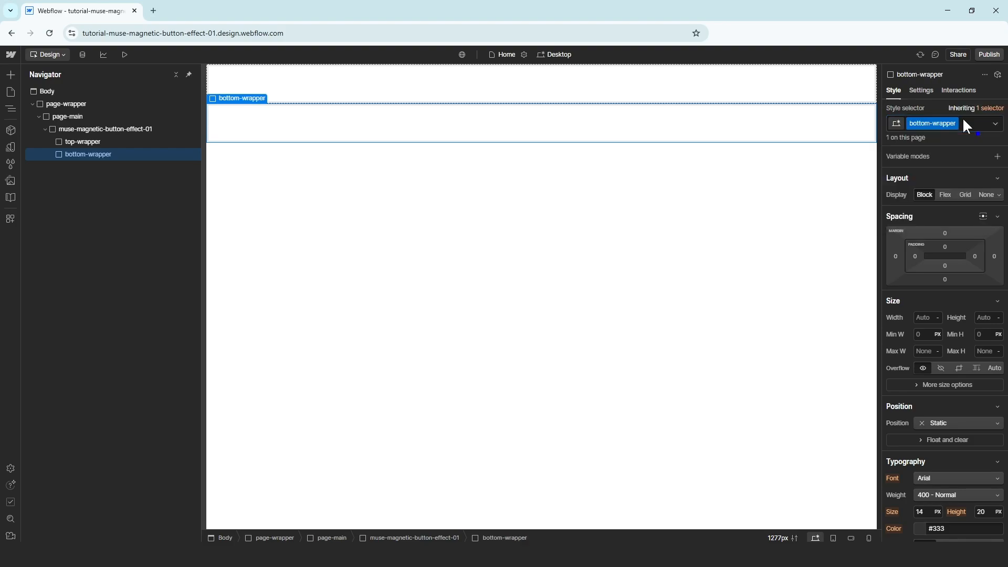
{"action": "left_click", "coordinate": [98, 139]}
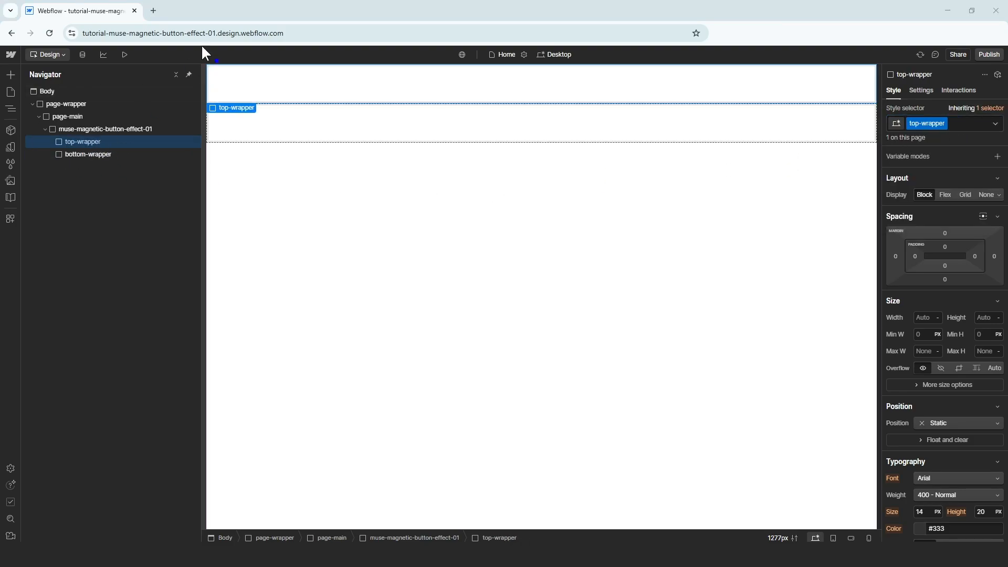
Make top-wrapper a centred flex container 50 SVH tall
{"action": "left_click", "coordinate": [945, 195]}
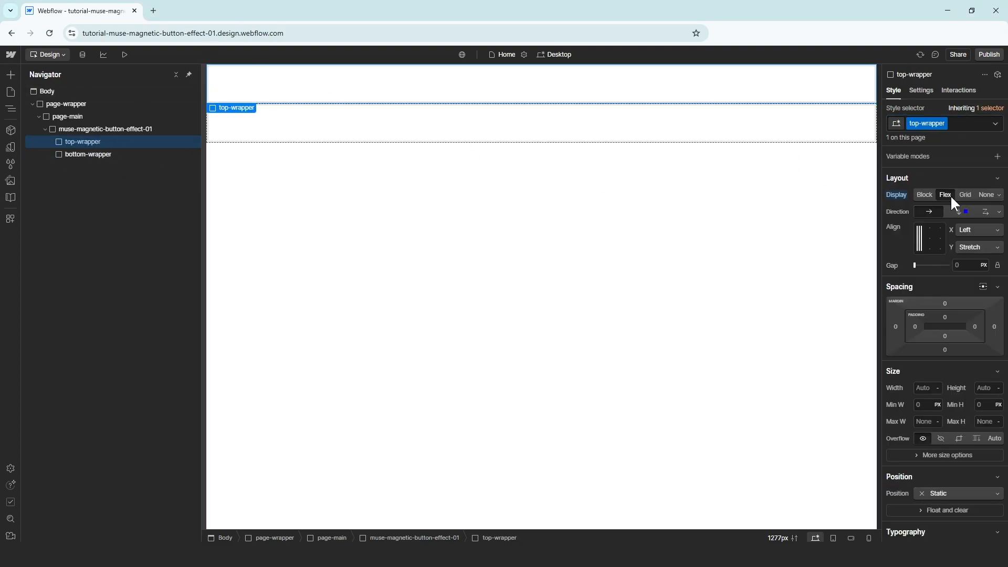
{"action": "left_click", "coordinate": [931, 236]}
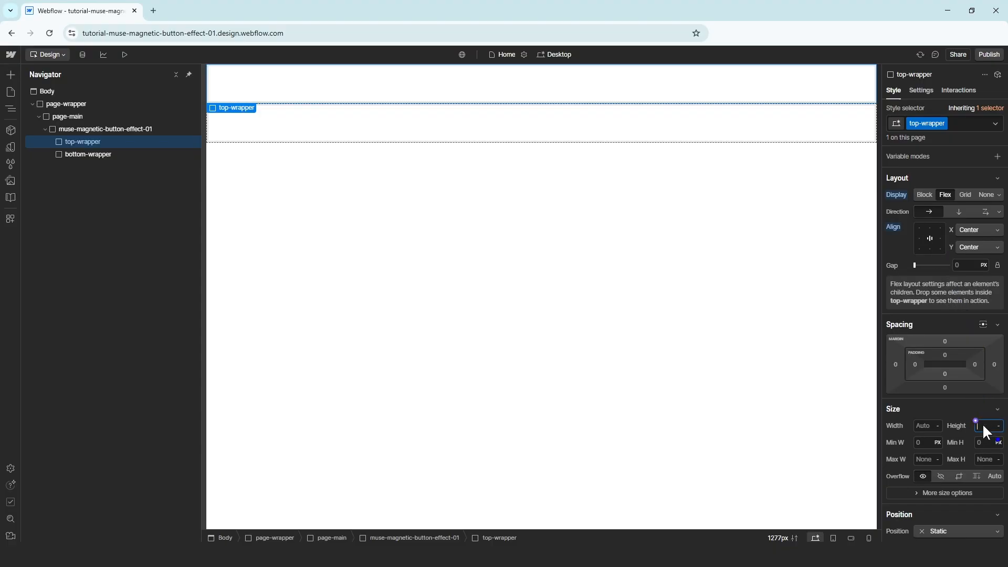
{"action": "type", "text": "vh"}
{"action": "key", "text": "Return"}
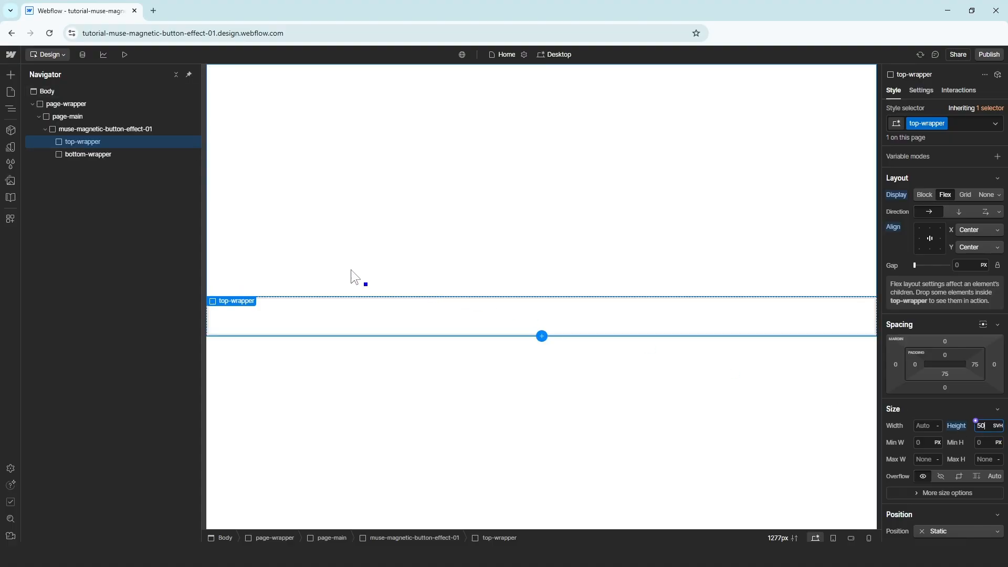
Make bottom-wrapper a centred flex container with height 50svh
{"action": "left_click", "coordinate": [102, 155]}
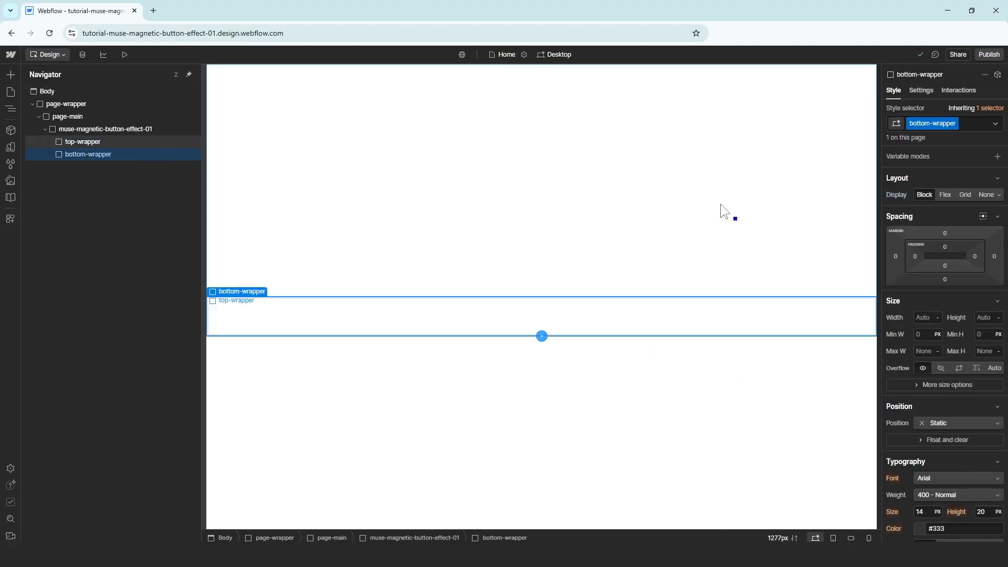
{"action": "left_click", "coordinate": [945, 195]}
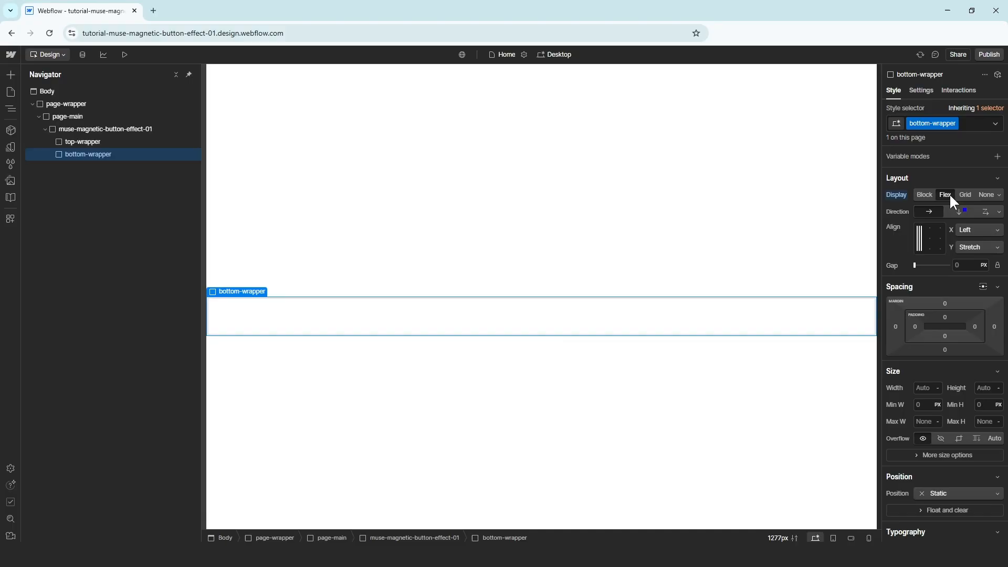
{"action": "left_click", "coordinate": [931, 235]}
{"action": "left_click", "coordinate": [987, 435]}
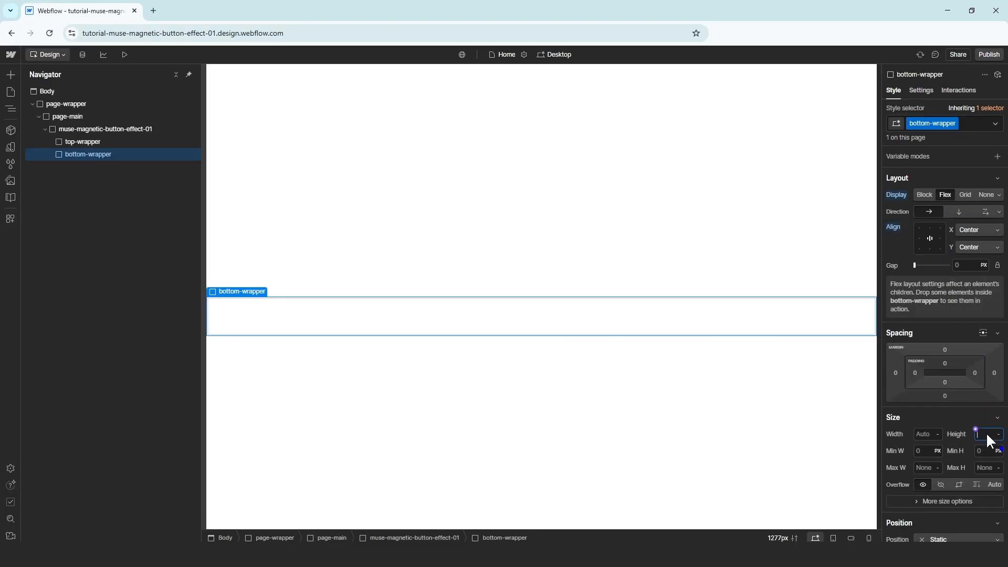
{"action": "type", "text": "50svh"}
{"action": "key", "text": "Return"}
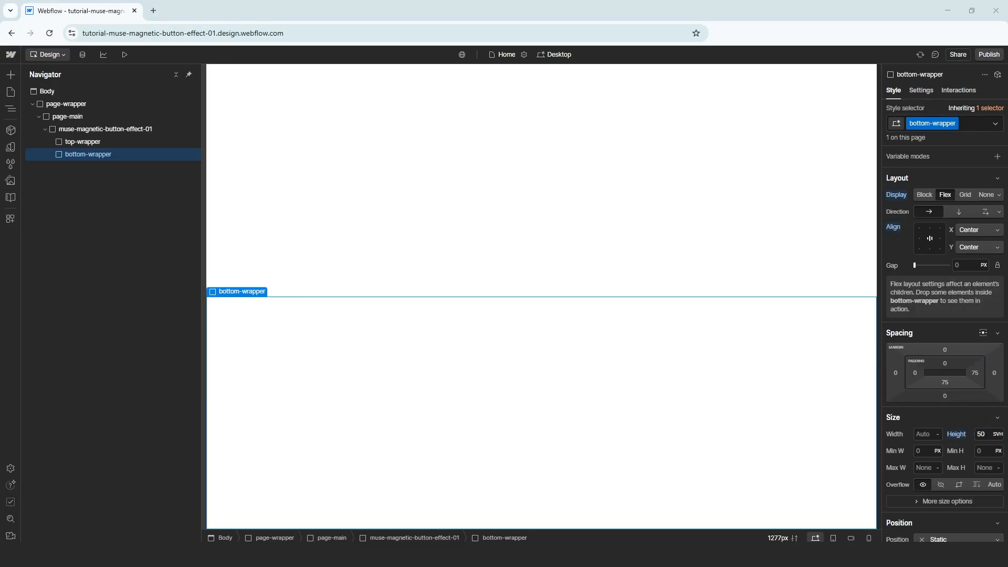
{"action": "left_click", "coordinate": [108, 141]}
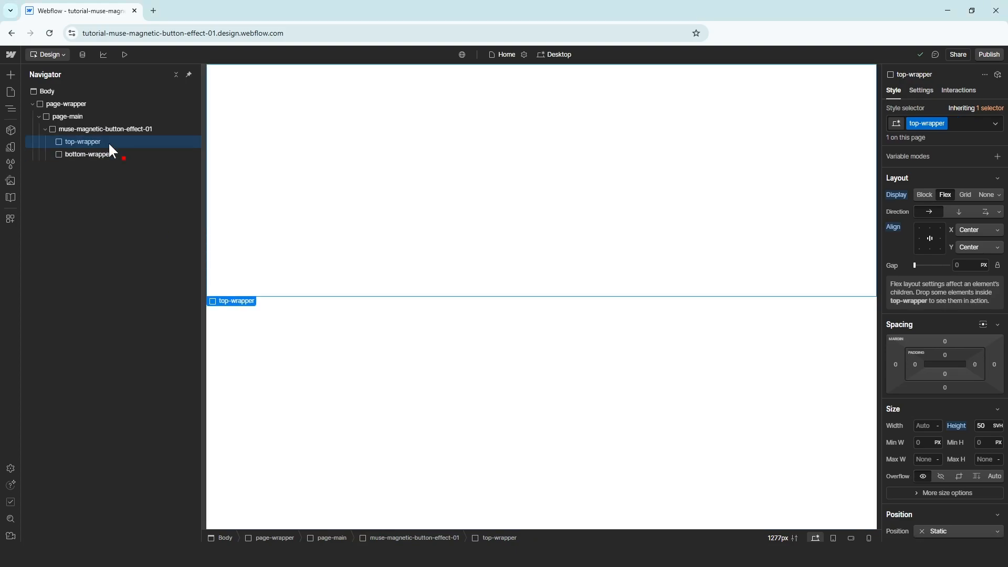
{"action": "scroll", "coordinate": [941, 307], "scroll_direction": "down", "scroll_amount": 6}
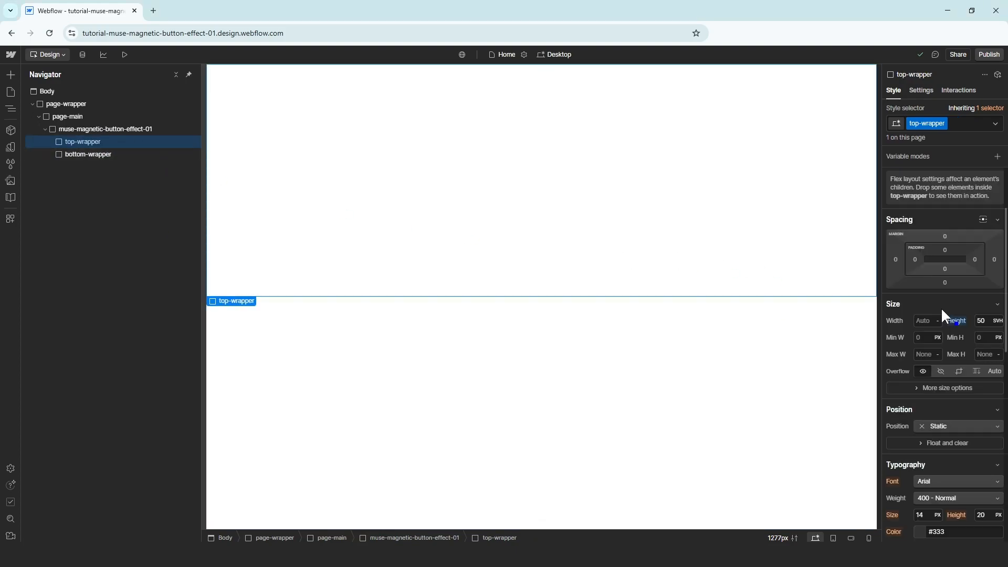
Give top-wrapper a #d5d5d5 background colour
{"action": "scroll", "coordinate": [935, 326], "scroll_direction": "down", "scroll_amount": 1}
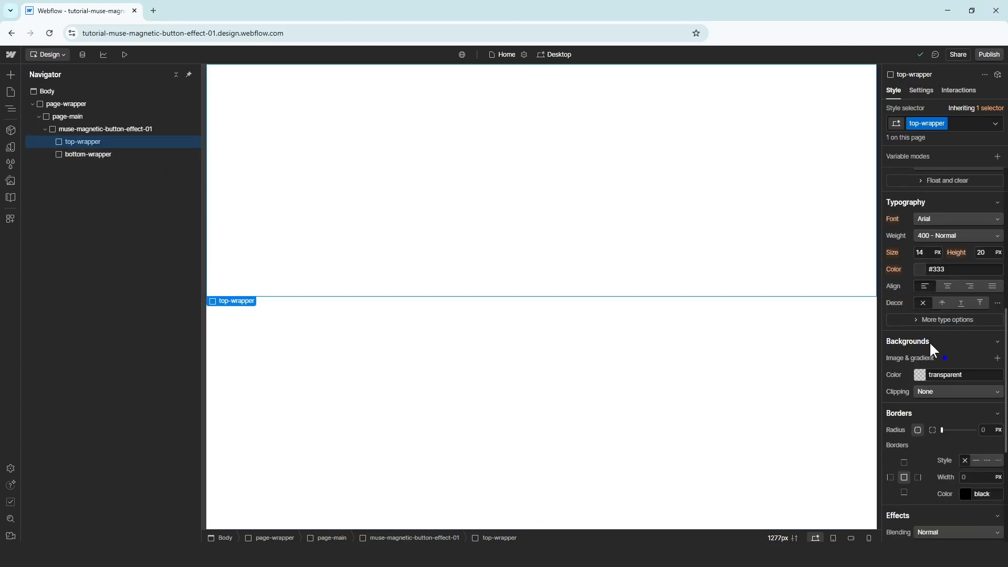
{"action": "left_click", "coordinate": [915, 370]}
{"action": "left_click", "coordinate": [920, 377]}
{"action": "left_click", "coordinate": [921, 374]}
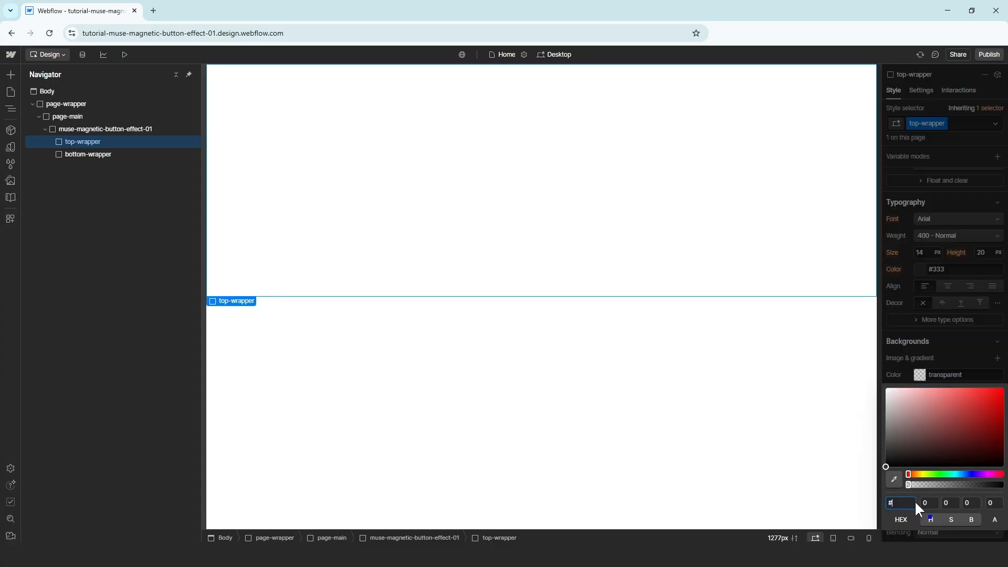
{"action": "type", "text": "d5d5d5"}
{"action": "key", "text": "Return"}
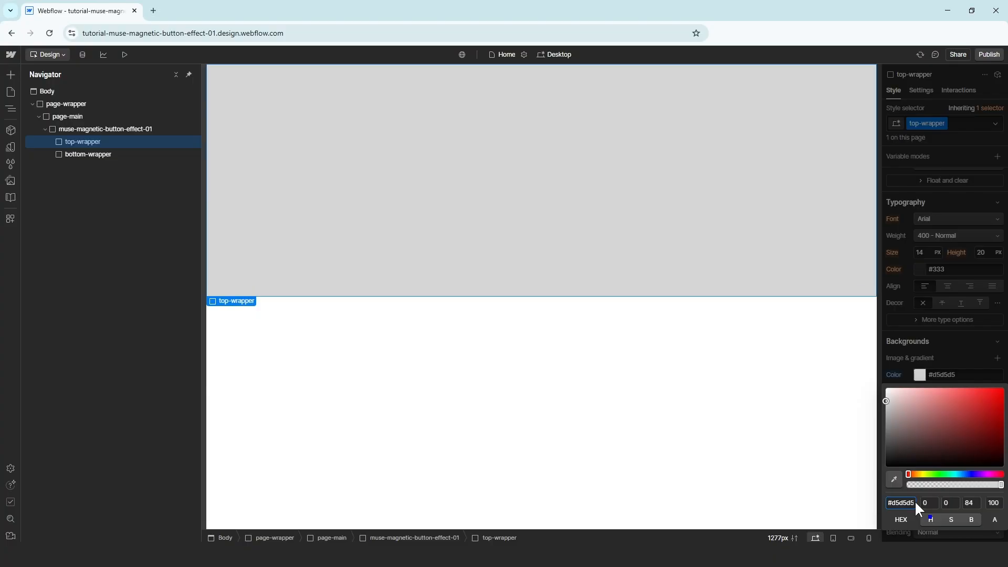
Give bottom-wrapper a #e6e6e6 background colour
{"action": "left_click", "coordinate": [728, 395]}
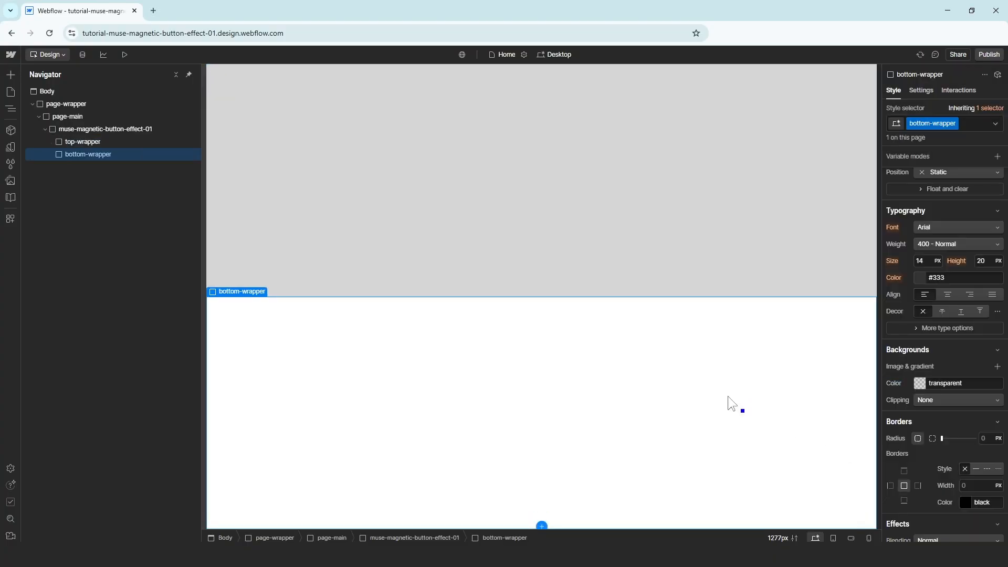
{"action": "left_click", "coordinate": [921, 383]}
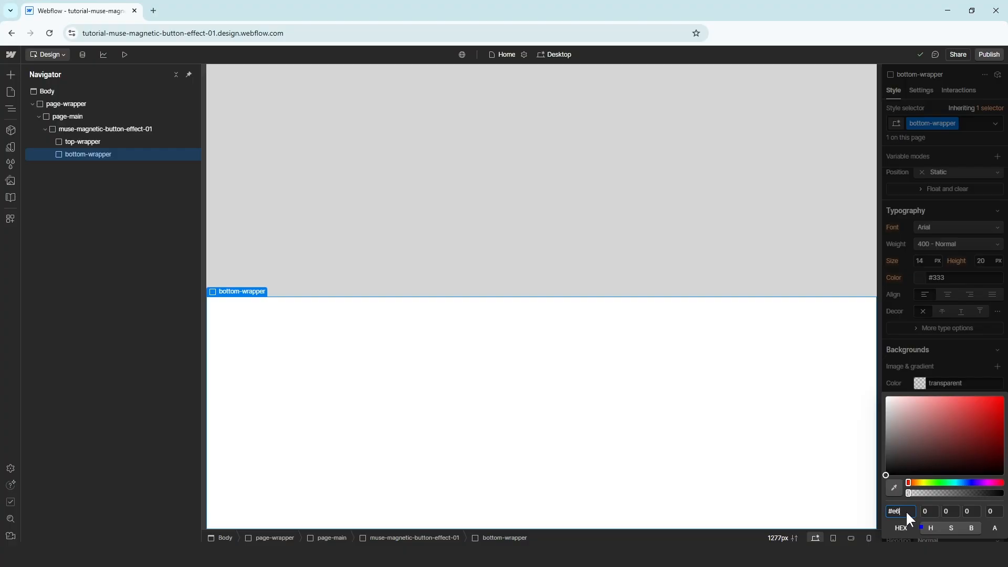
{"action": "type", "text": "#e6e6e6"}
{"action": "key", "text": "Return"}
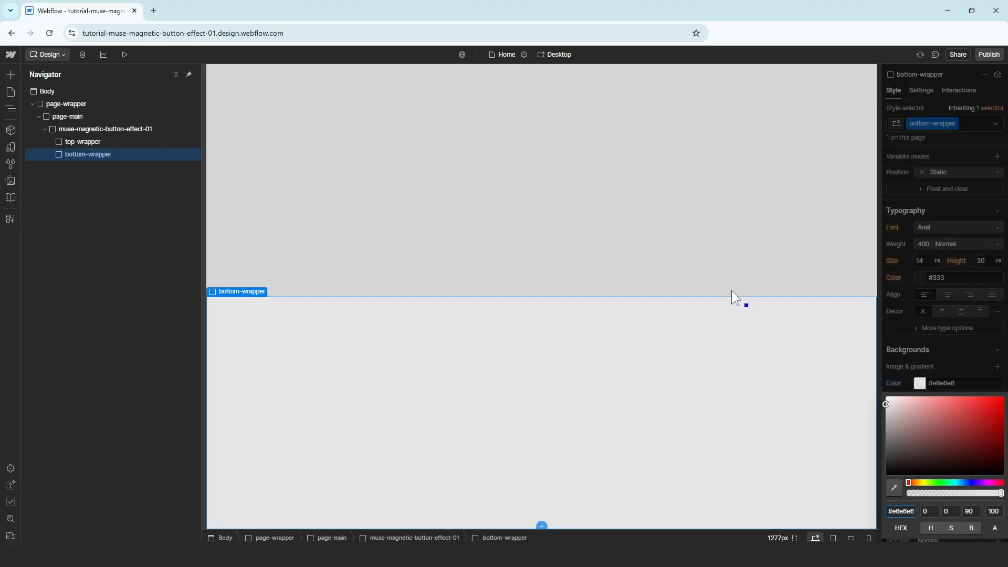
{"action": "left_click", "coordinate": [679, 229]}
Add a Div Block in top-wrapper, convert it to a Link Block with class button-group
{"action": "key", "text": "ctrl+k"}
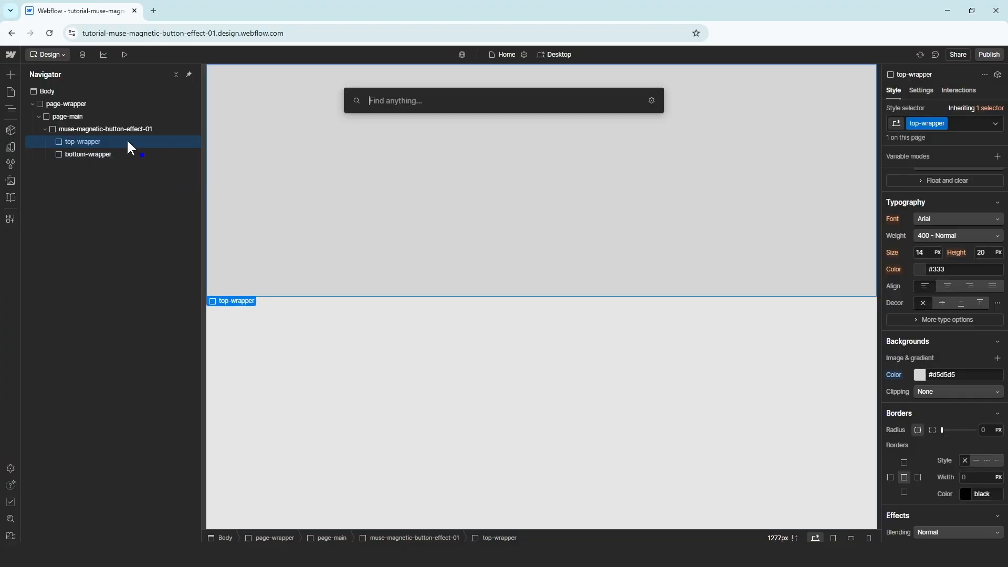
{"action": "type", "text": "div"}
{"action": "key", "text": "Return"}
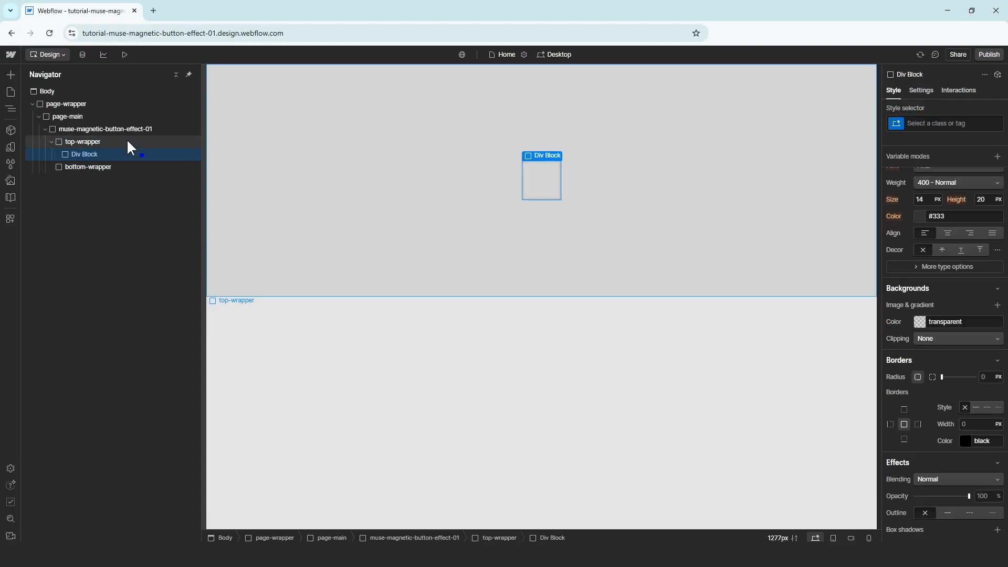
{"action": "right_click", "coordinate": [117, 152]}
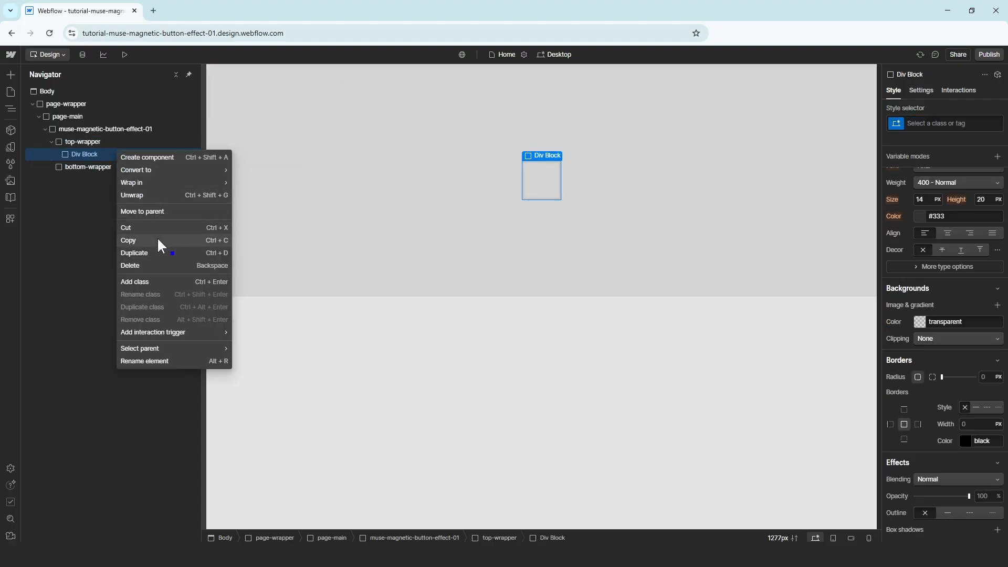
{"action": "mouse_move", "coordinate": [171, 170]}
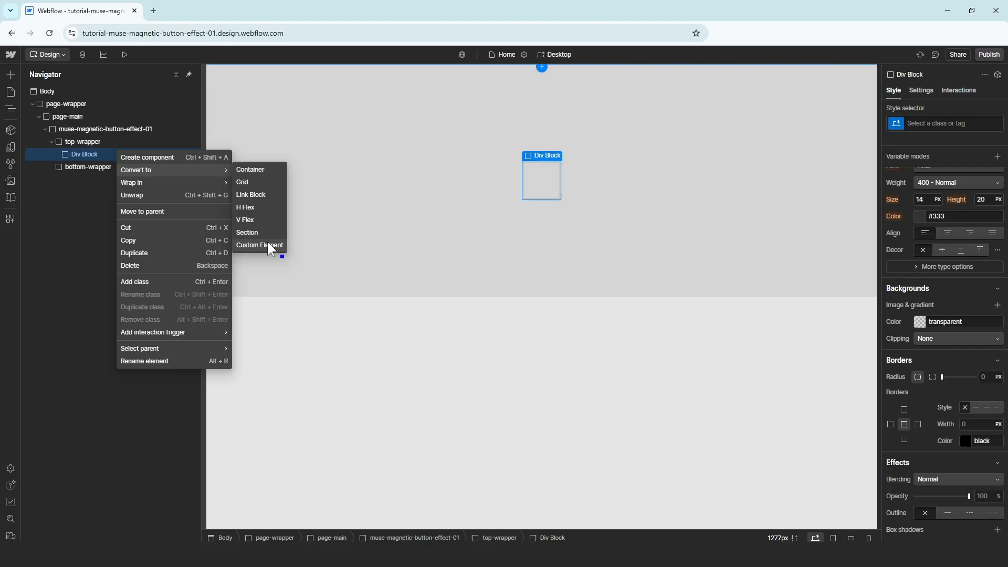
{"action": "left_click", "coordinate": [265, 194]}
{"action": "left_click", "coordinate": [942, 123]}
{"action": "type", "text": "bu"}
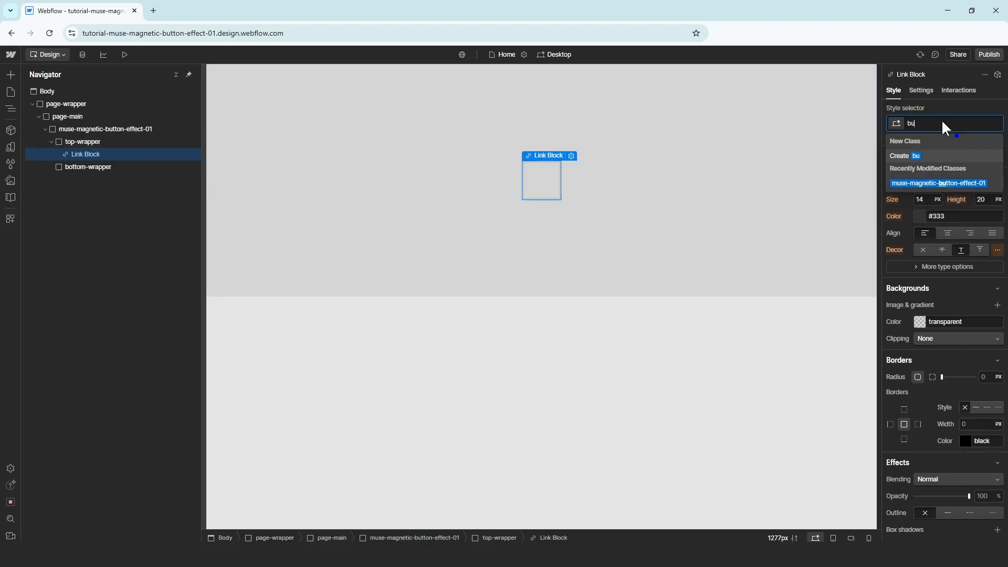
{"action": "type", "text": "tton-group"}
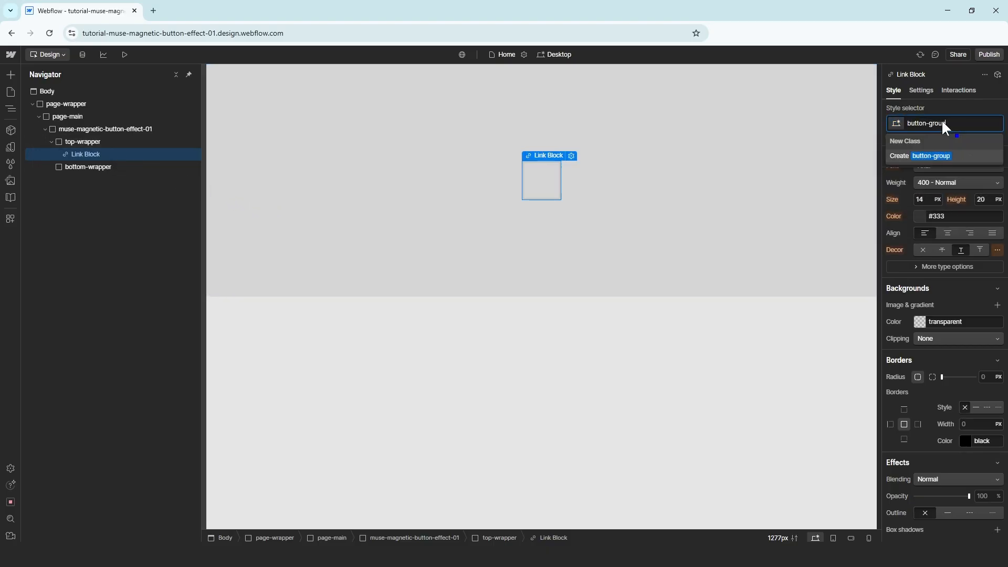
{"action": "key", "text": "Return"}
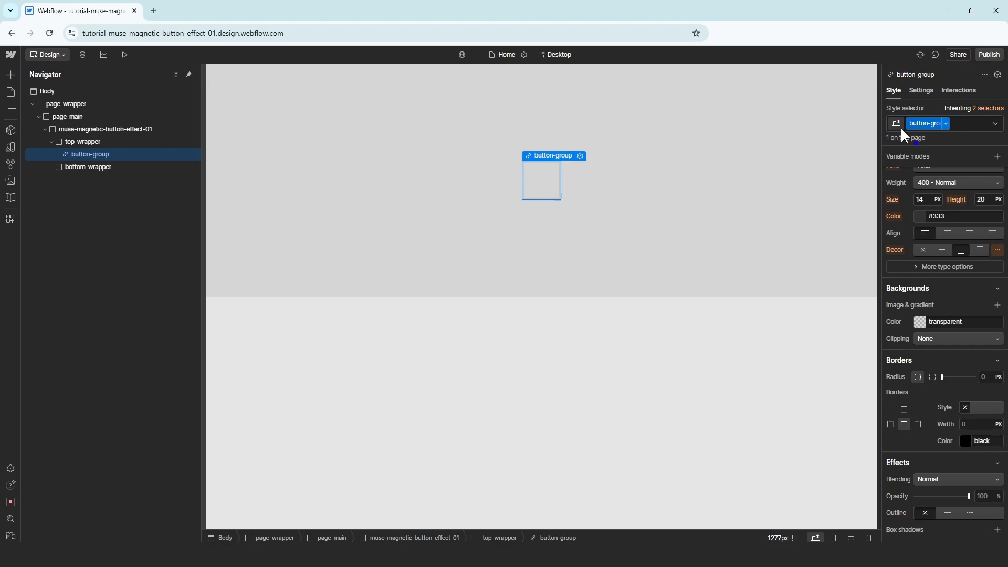
Insert a Text Block inside button-group with class text-button
{"action": "key", "text": "ctrl+k"}
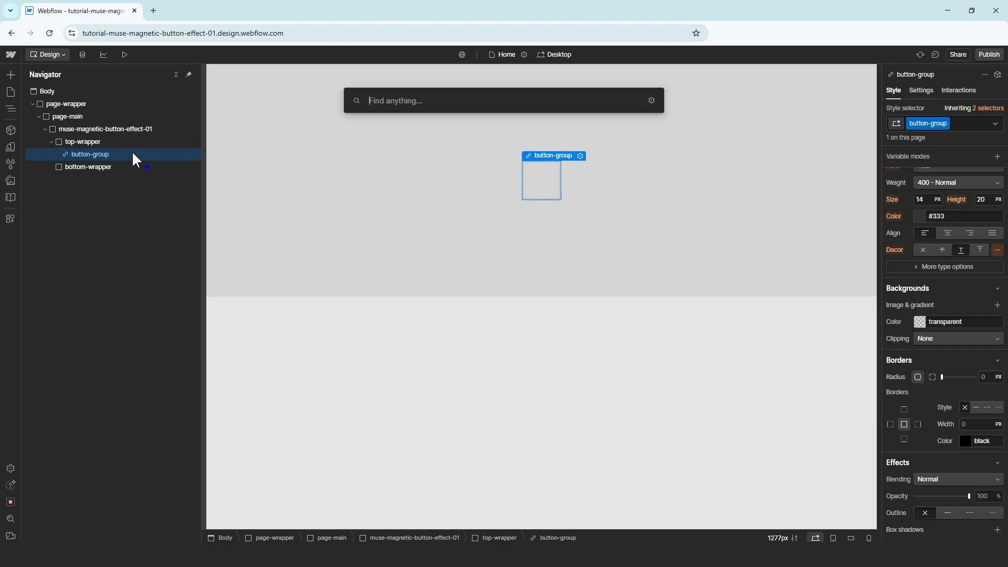
{"action": "type", "text": "text"}
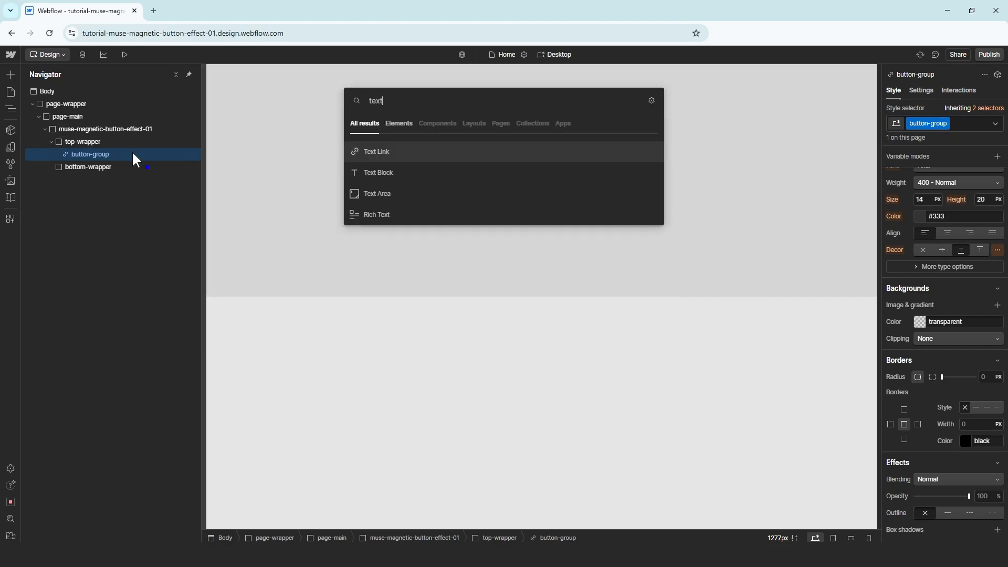
{"action": "left_click", "coordinate": [435, 178]}
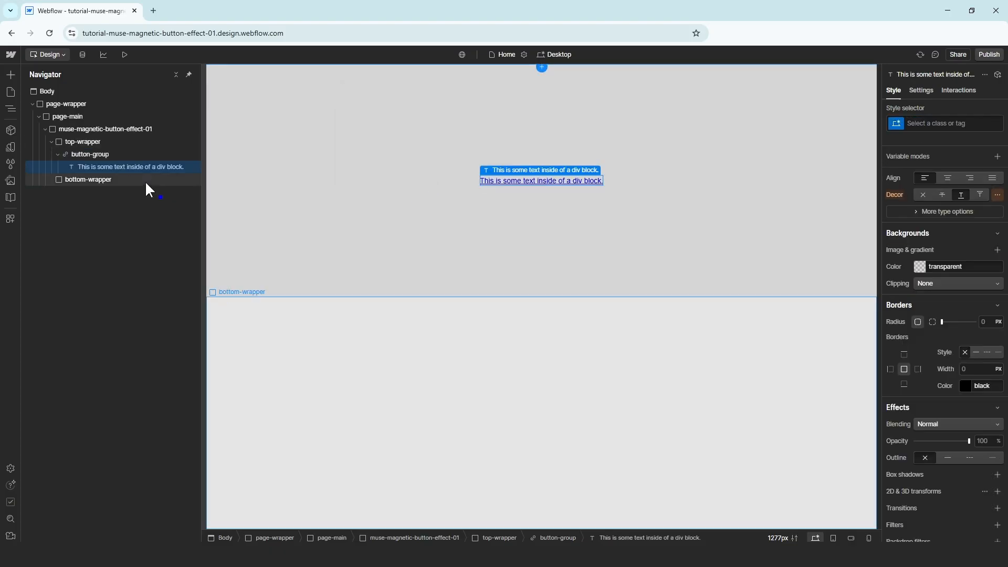
{"action": "left_click", "coordinate": [919, 123]}
{"action": "type", "text": "text-button"}
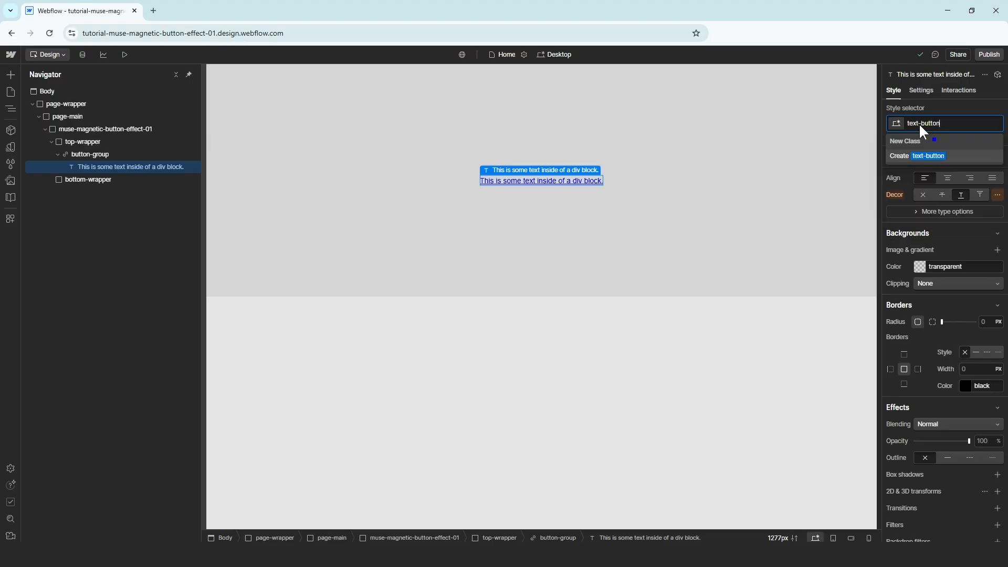
{"action": "key", "text": "Return"}
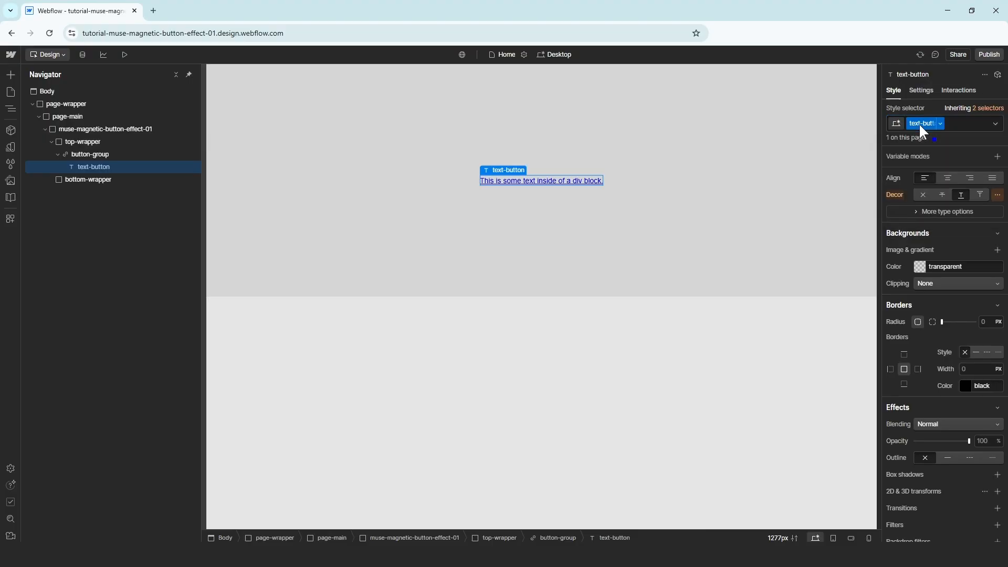
Add a Div Block with class button-bg inside button-group
{"action": "left_click", "coordinate": [115, 154]}
{"action": "key", "text": "ctrl+k"}
{"action": "type", "text": "div"}
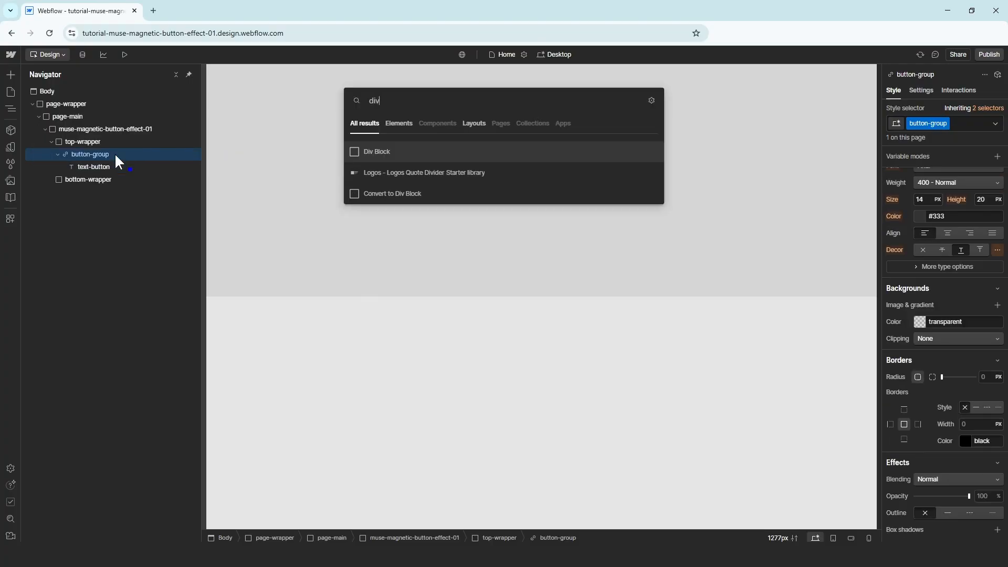
{"action": "key", "text": "Return"}
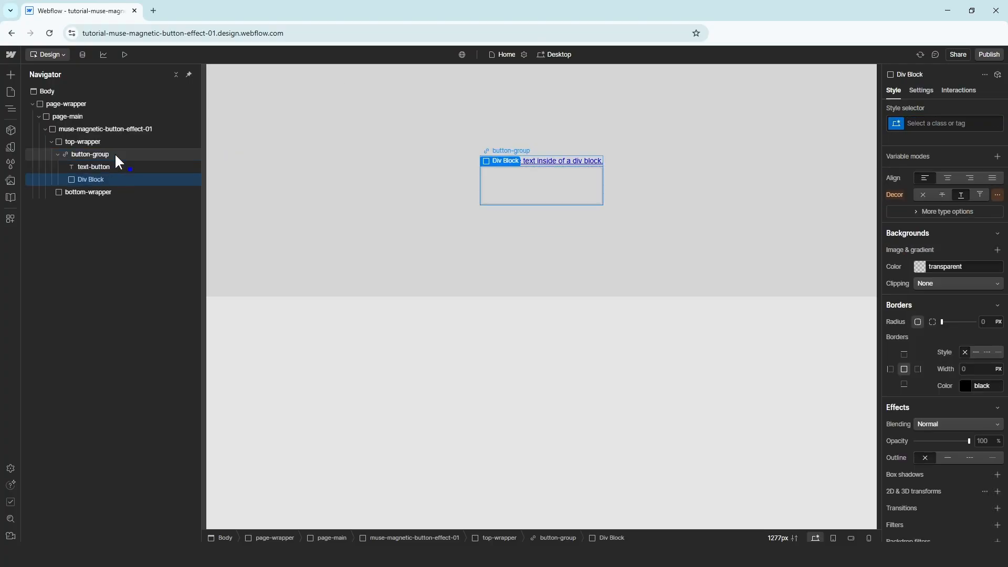
{"action": "left_click", "coordinate": [951, 123]}
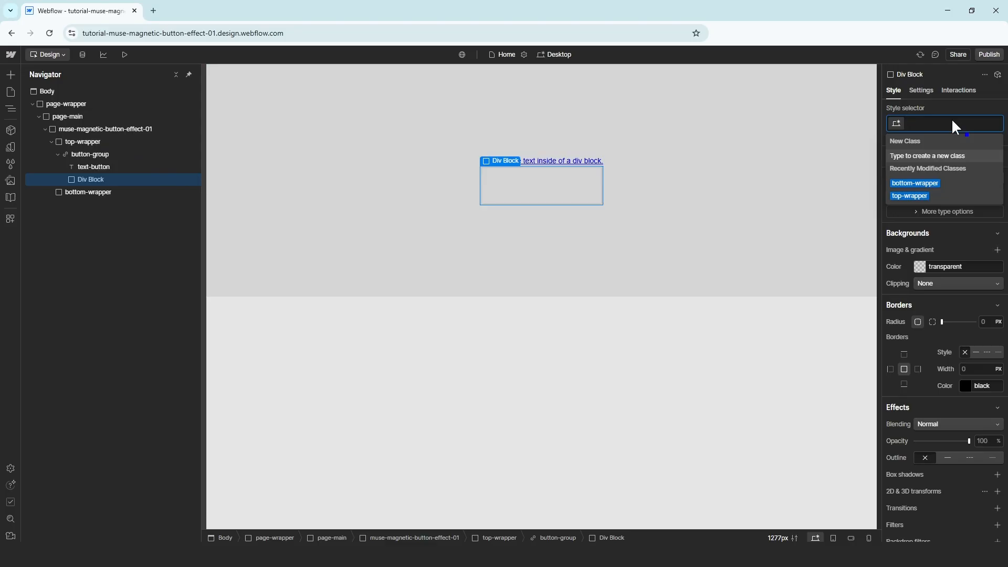
{"action": "type", "text": "button-bg"}
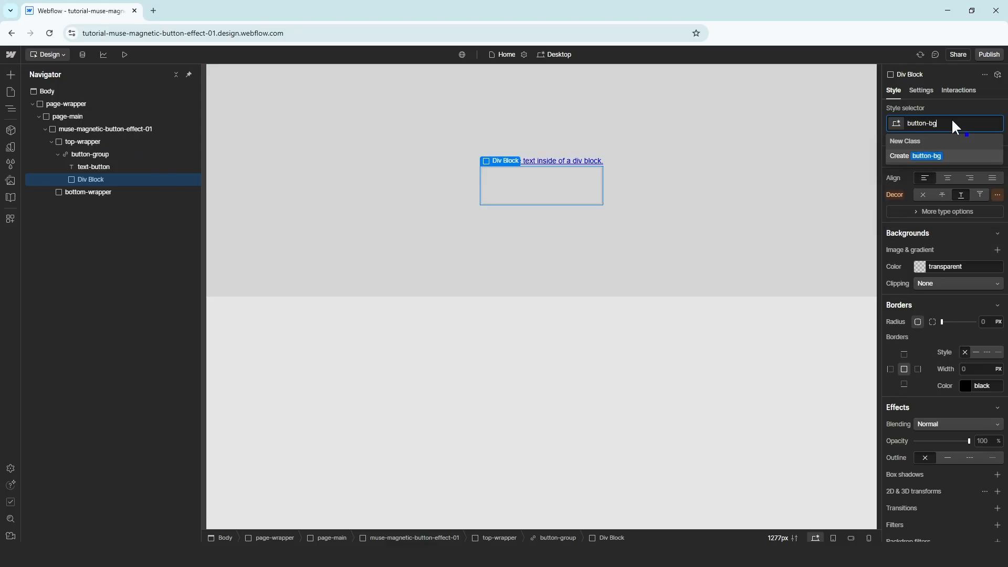
{"action": "key", "text": "Return"}
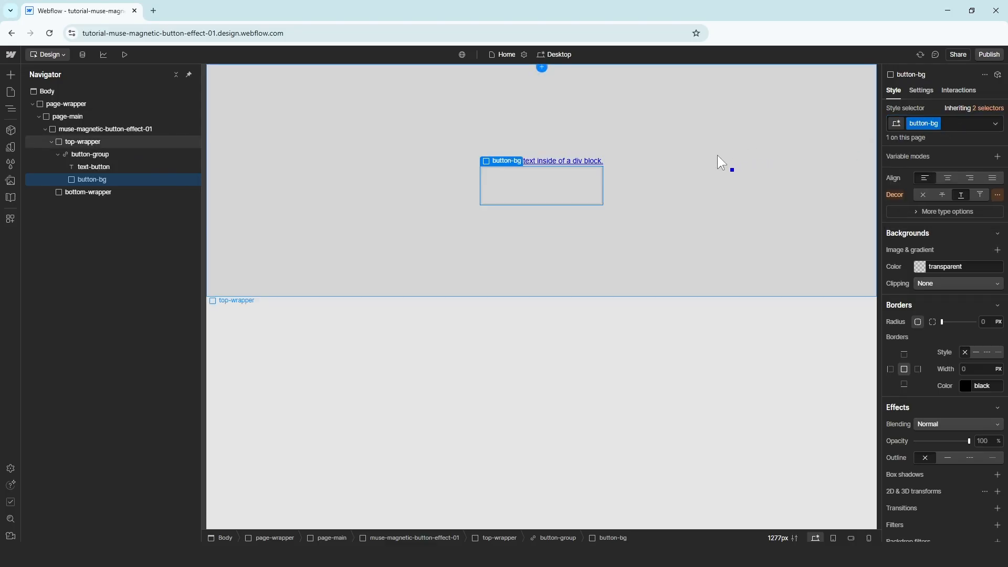
Set button-group's position to Relative
{"action": "left_click", "coordinate": [117, 154]}
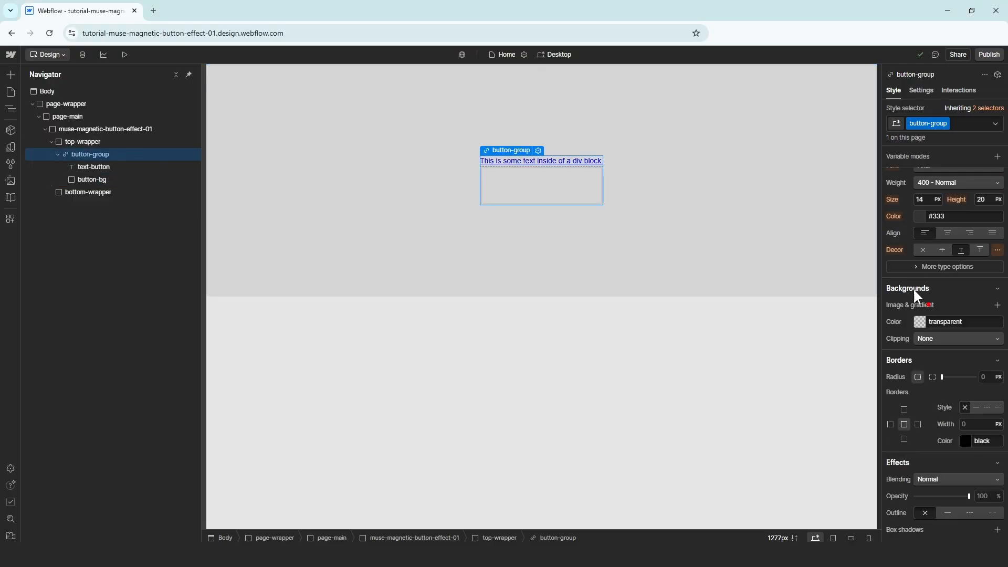
{"action": "scroll", "coordinate": [908, 290], "scroll_direction": "up", "scroll_amount": 3}
{"action": "left_click", "coordinate": [928, 268]}
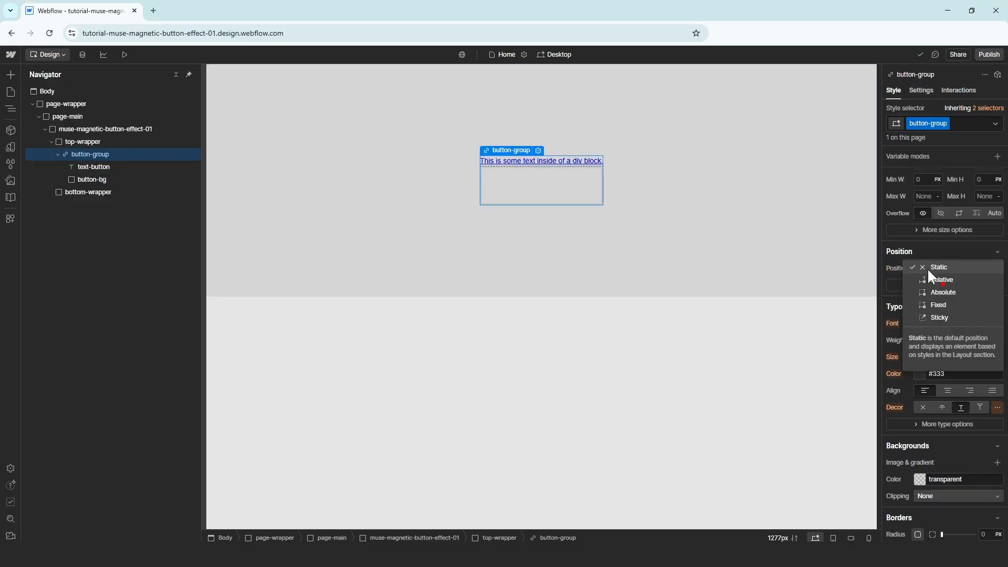
{"action": "left_click", "coordinate": [938, 278]}
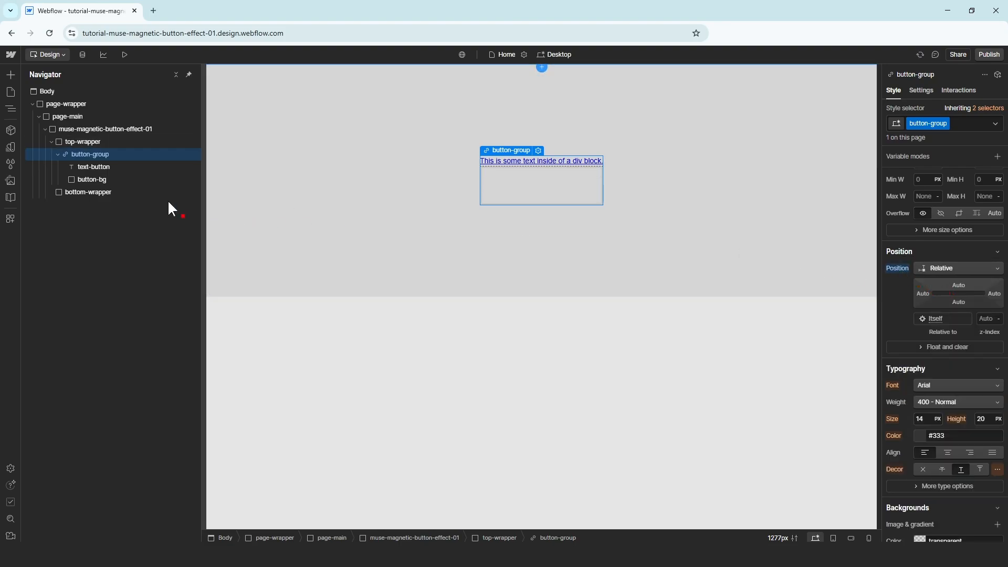
Set both text-button and button-bg to Absolute positioning
{"action": "left_click", "coordinate": [150, 167]}
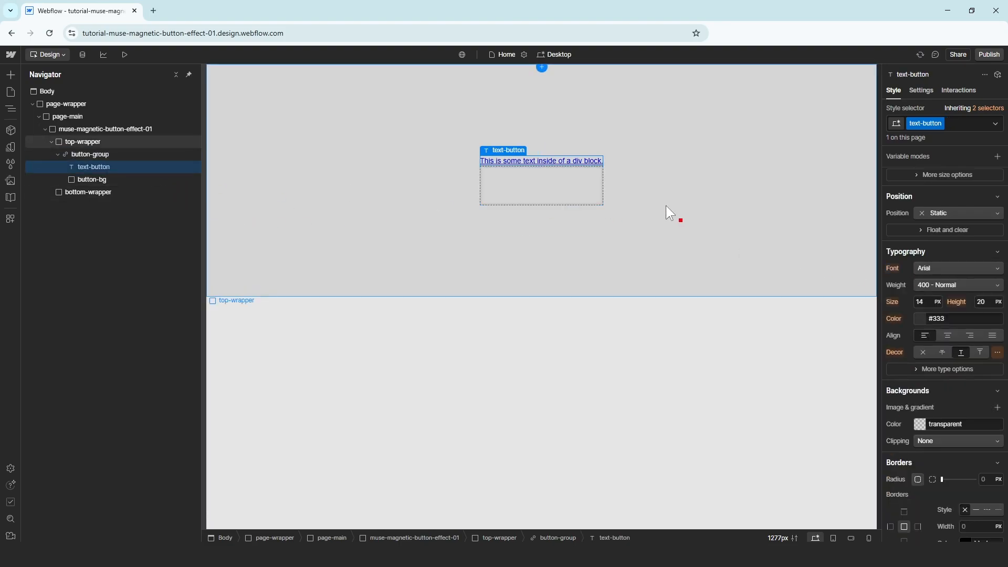
{"action": "left_click", "coordinate": [927, 208]}
{"action": "left_click", "coordinate": [944, 235]}
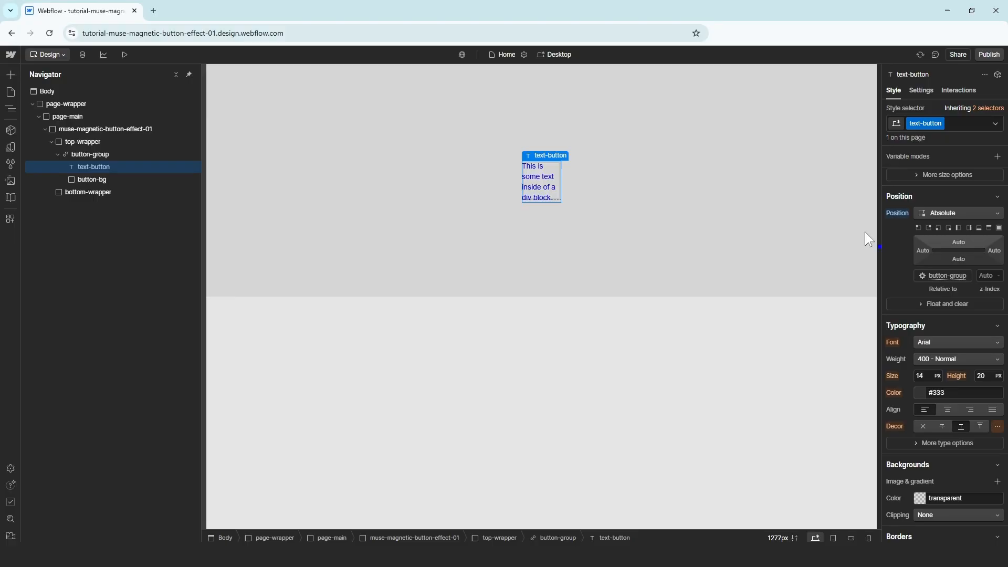
{"action": "left_click", "coordinate": [93, 178]}
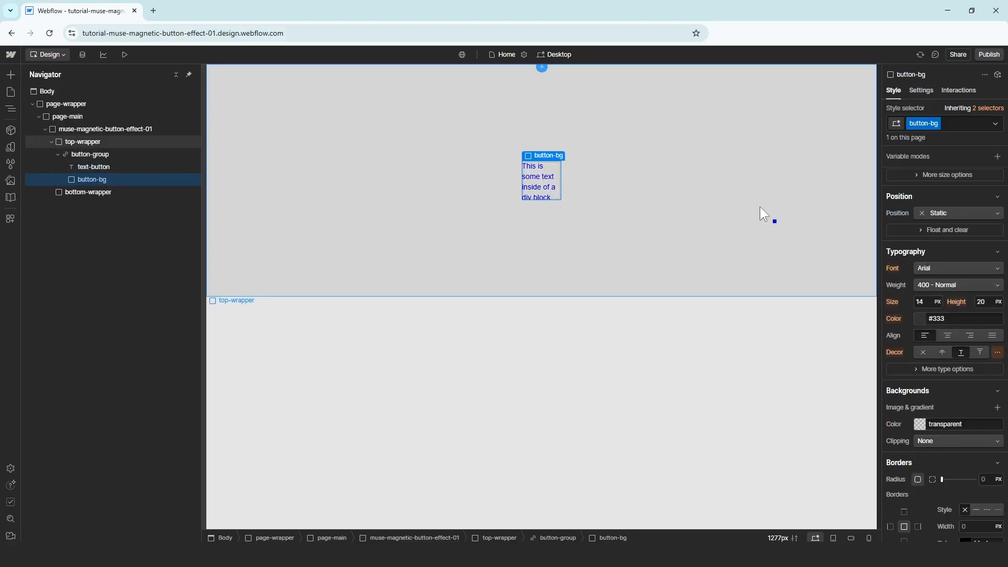
{"action": "left_click", "coordinate": [959, 209]}
{"action": "left_click", "coordinate": [950, 235]}
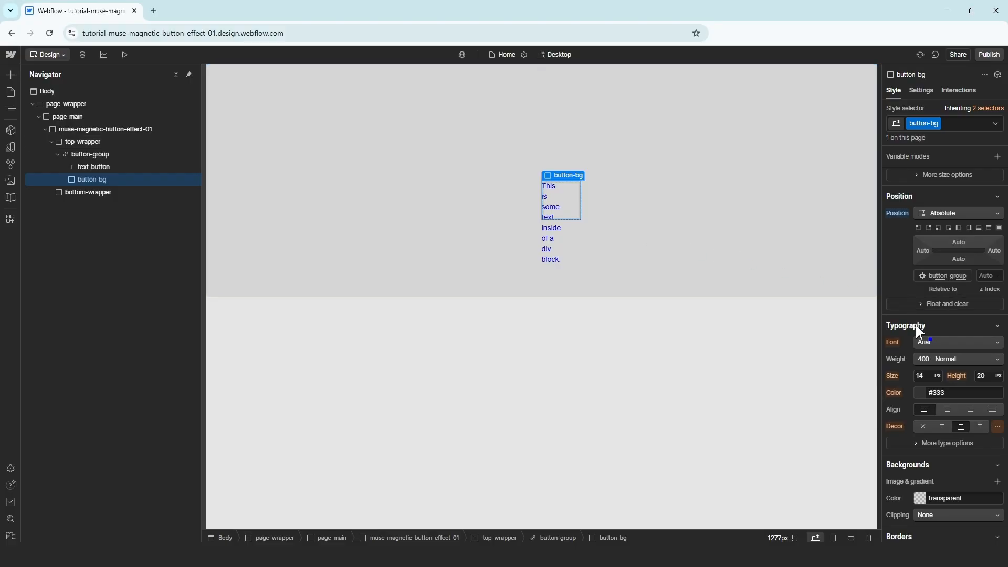
Adjust the z-index so text-button stacks on top at 1
{"action": "scroll", "coordinate": [915, 323], "scroll_direction": "down", "scroll_amount": 3}
{"action": "scroll", "coordinate": [927, 335], "scroll_direction": "up", "scroll_amount": 4}
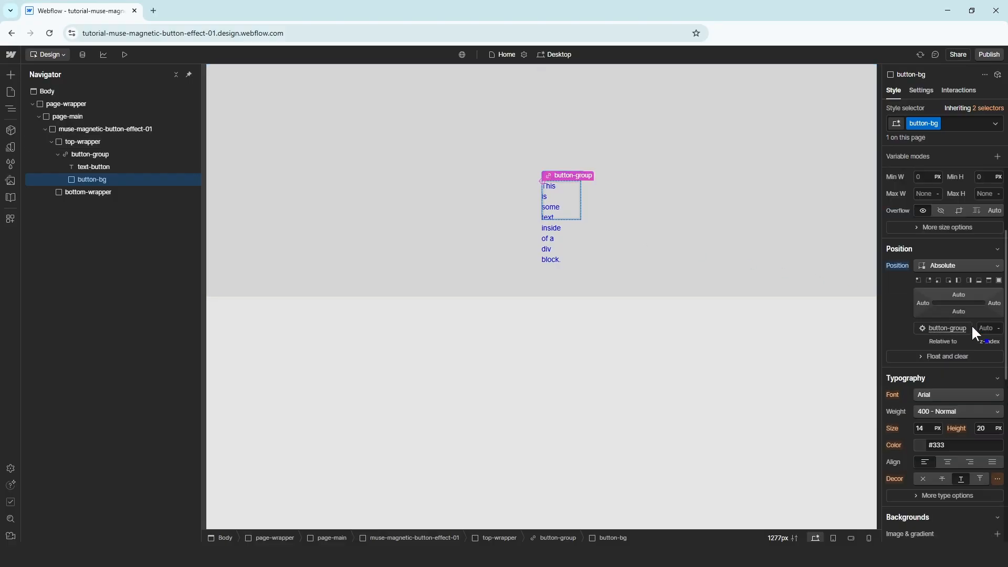
{"action": "left_click", "coordinate": [986, 328]}
{"action": "left_click", "coordinate": [118, 167]}
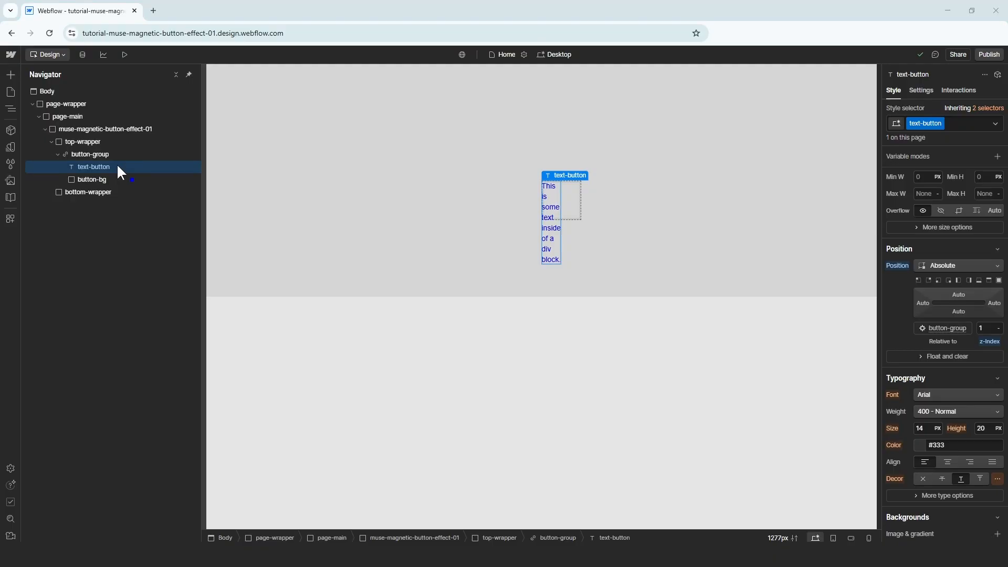
{"action": "left_click", "coordinate": [115, 153]}
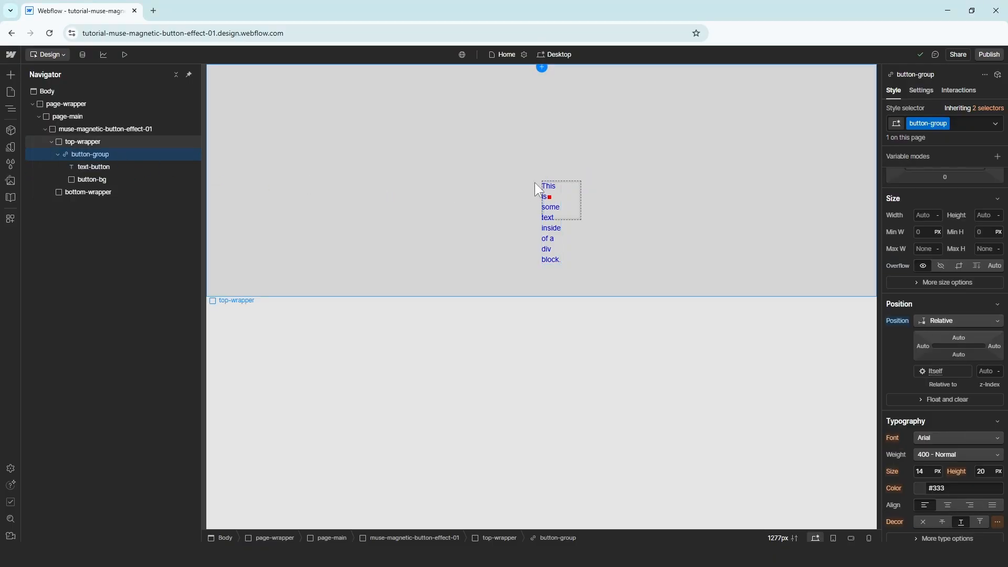
Size button-group to 11vw wide and 4vw tall
{"action": "scroll", "coordinate": [898, 342], "scroll_direction": "up", "scroll_amount": 1}
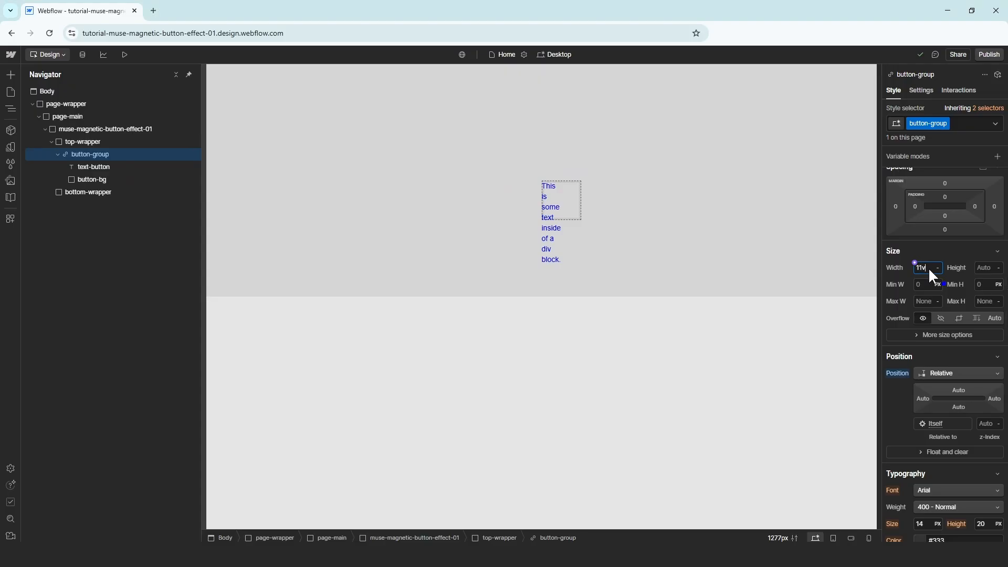
{"action": "key", "text": "Return"}
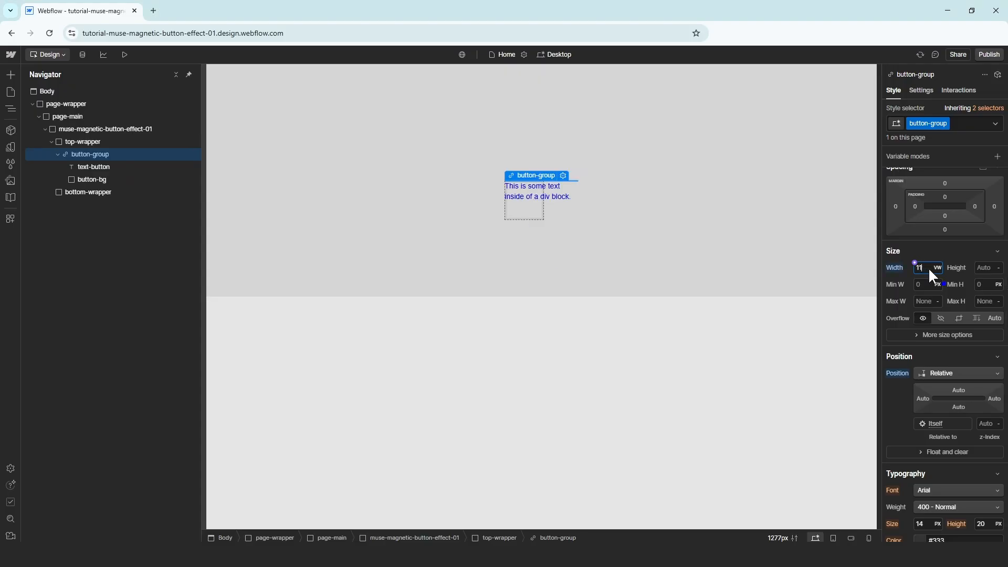
{"action": "left_click", "coordinate": [985, 268]}
{"action": "type", "text": "4vw"}
{"action": "key", "text": "Return"}
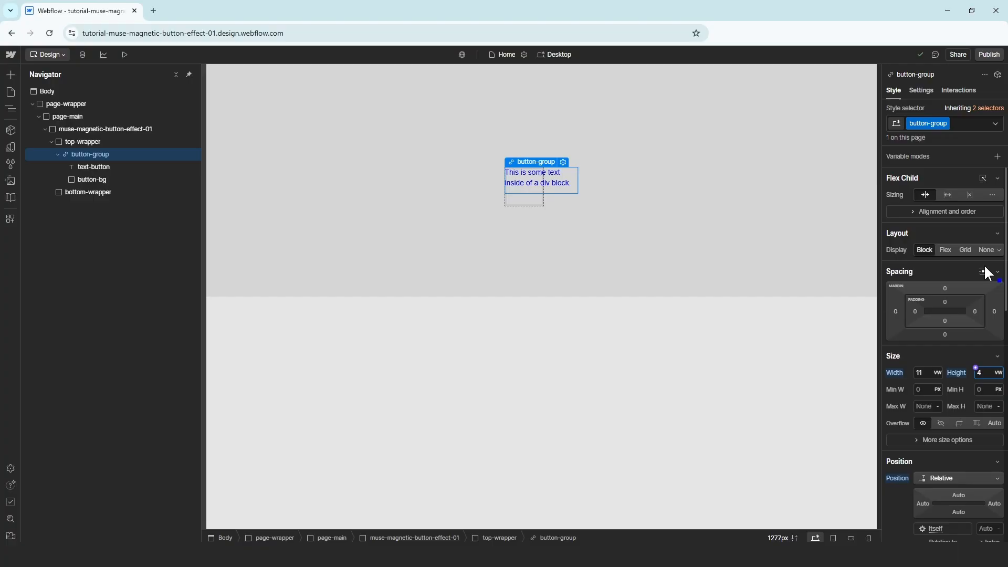
Make button-group a flex container centring its contents on both axes
{"action": "left_click", "coordinate": [945, 250]}
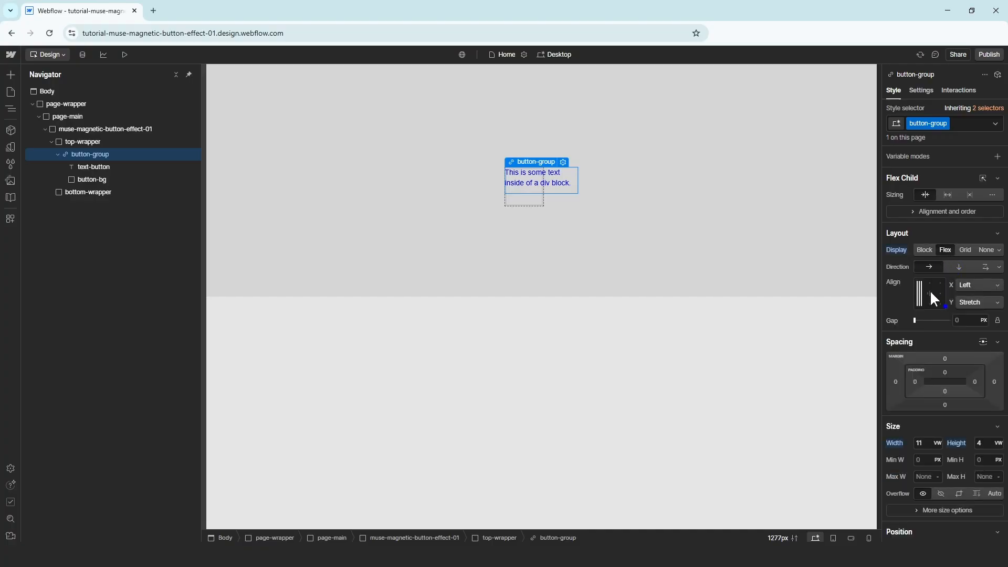
{"action": "left_click", "coordinate": [930, 293]}
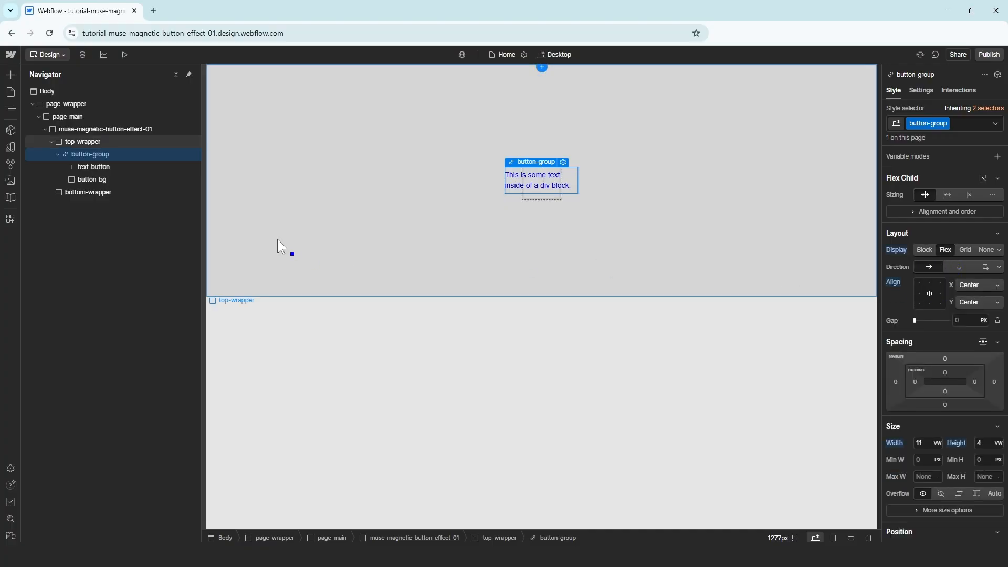
{"action": "left_click", "coordinate": [115, 179]}
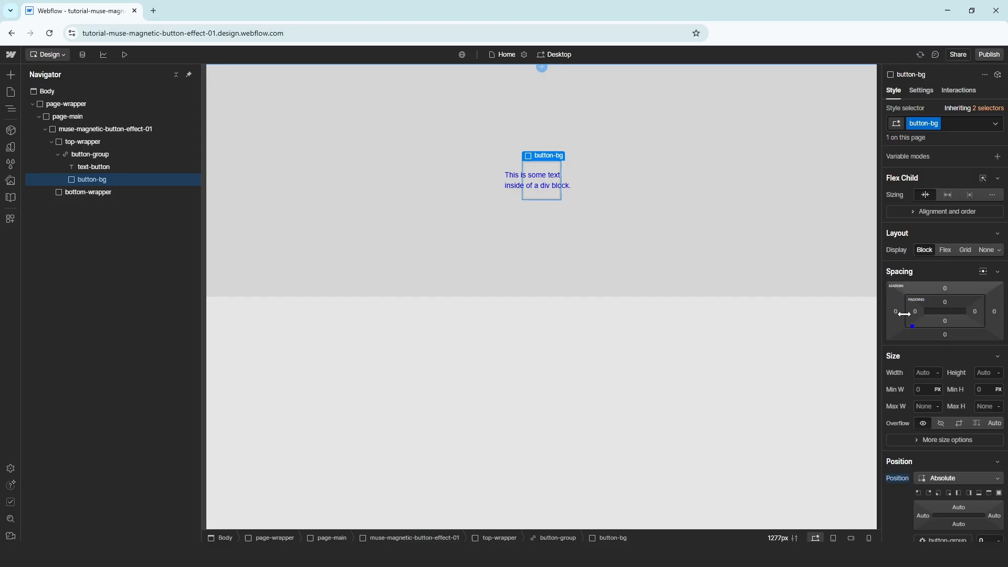
Apply the full-size position preset so button-bg fills the button
{"action": "scroll", "coordinate": [940, 336], "scroll_direction": "down", "scroll_amount": 3}
{"action": "scroll", "coordinate": [905, 319], "scroll_direction": "down", "scroll_amount": 1}
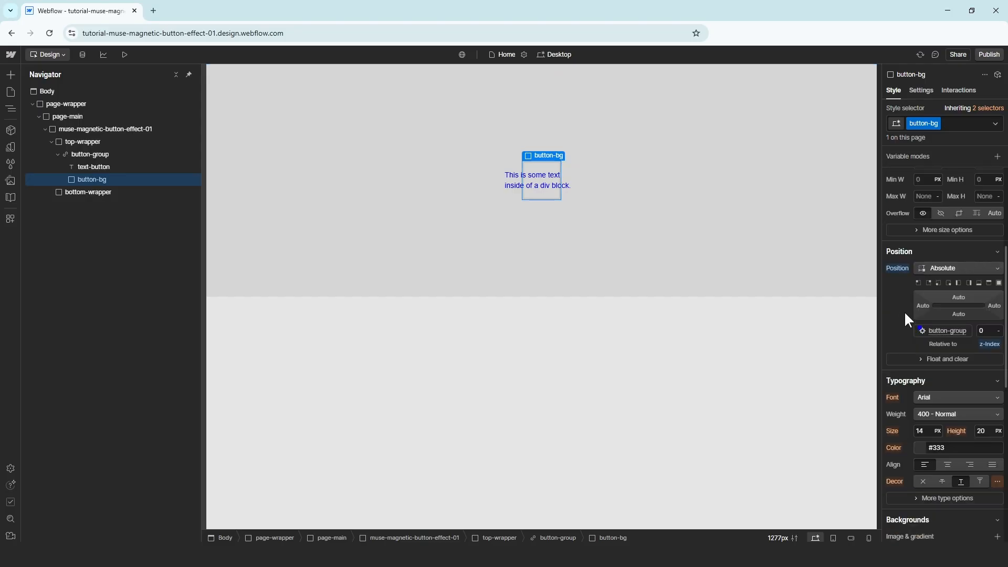
{"action": "left_click", "coordinate": [999, 284]}
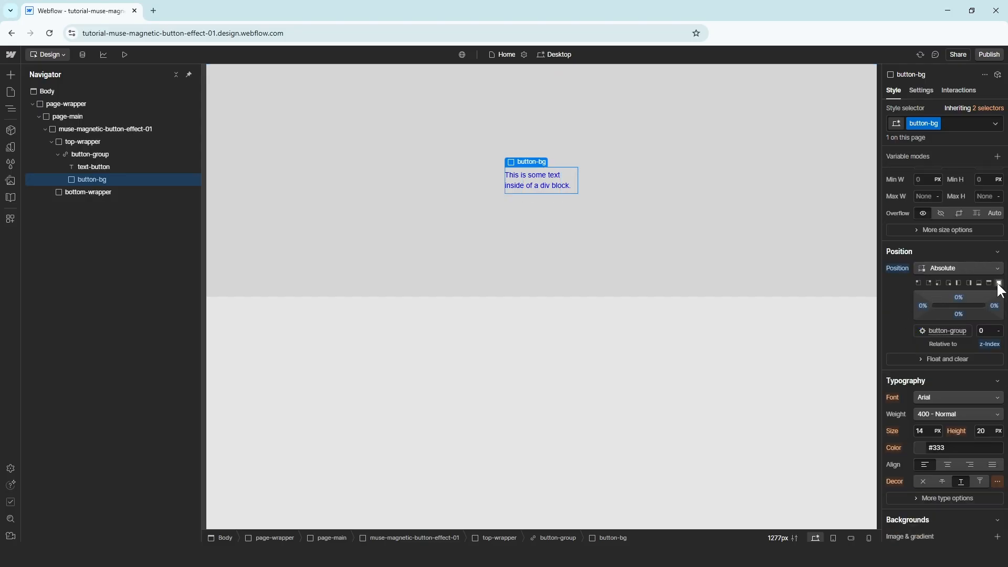
Give text-button the Segoe UI Semi Bold font in black
{"action": "left_click", "coordinate": [108, 166]}
{"action": "scroll", "coordinate": [913, 254], "scroll_direction": "down", "scroll_amount": 2}
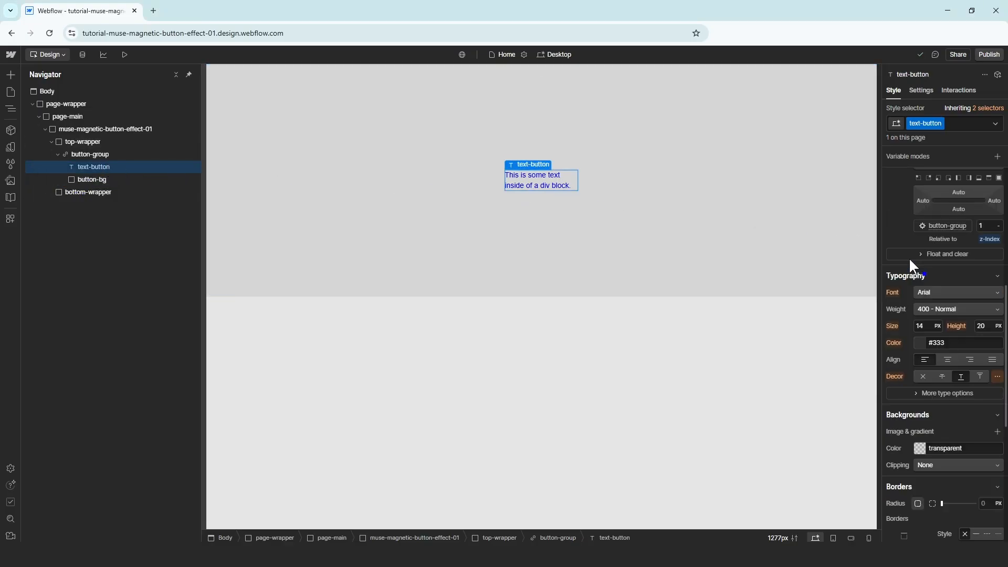
{"action": "left_click", "coordinate": [936, 292]}
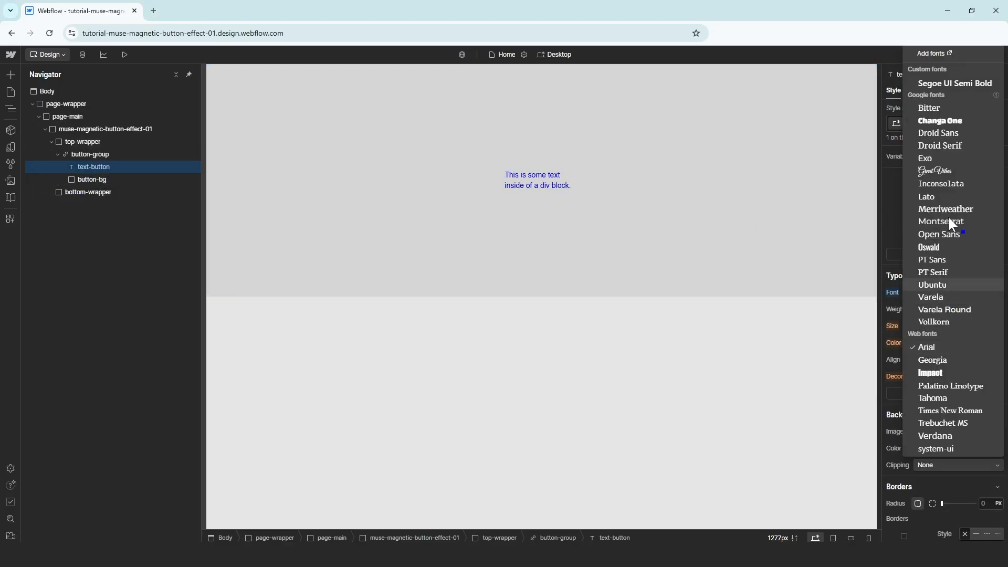
{"action": "left_click", "coordinate": [962, 81]}
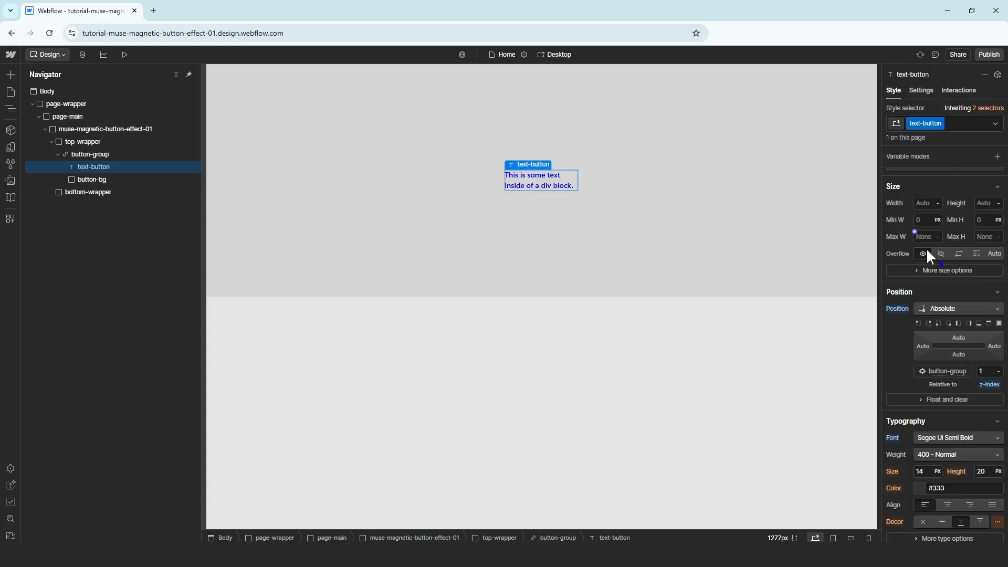
{"action": "scroll", "coordinate": [906, 314], "scroll_direction": "down", "scroll_amount": 3}
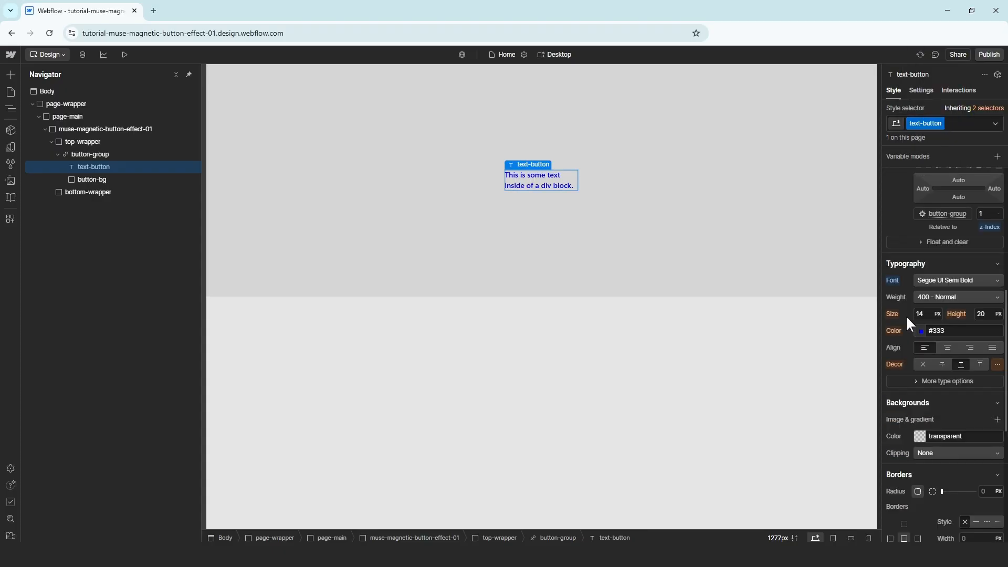
{"action": "left_click", "coordinate": [912, 324]}
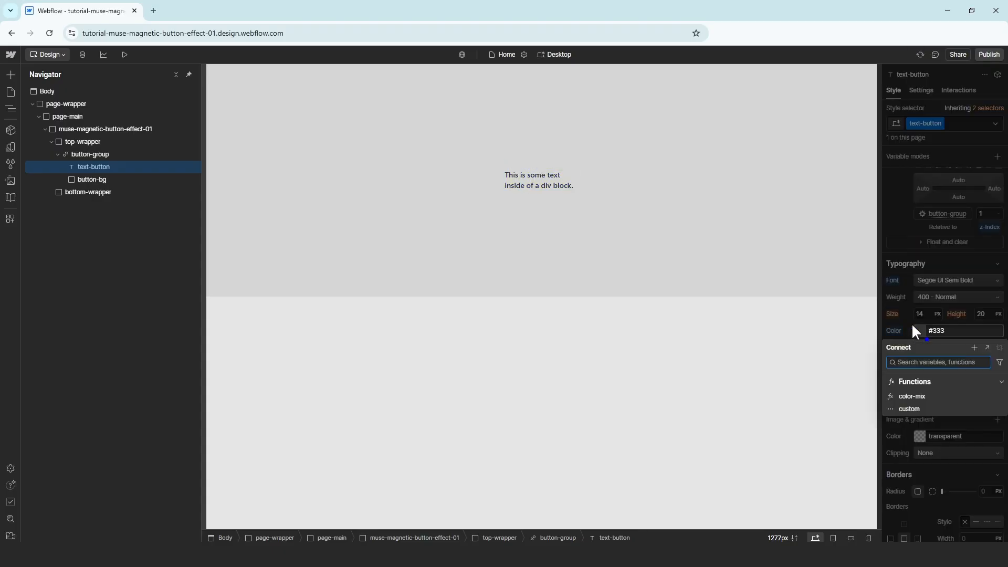
{"action": "left_click", "coordinate": [921, 330]}
{"action": "left_click", "coordinate": [922, 330]}
{"action": "left_click_drag", "start_coordinate": [932, 362], "coordinate": [872, 439]}
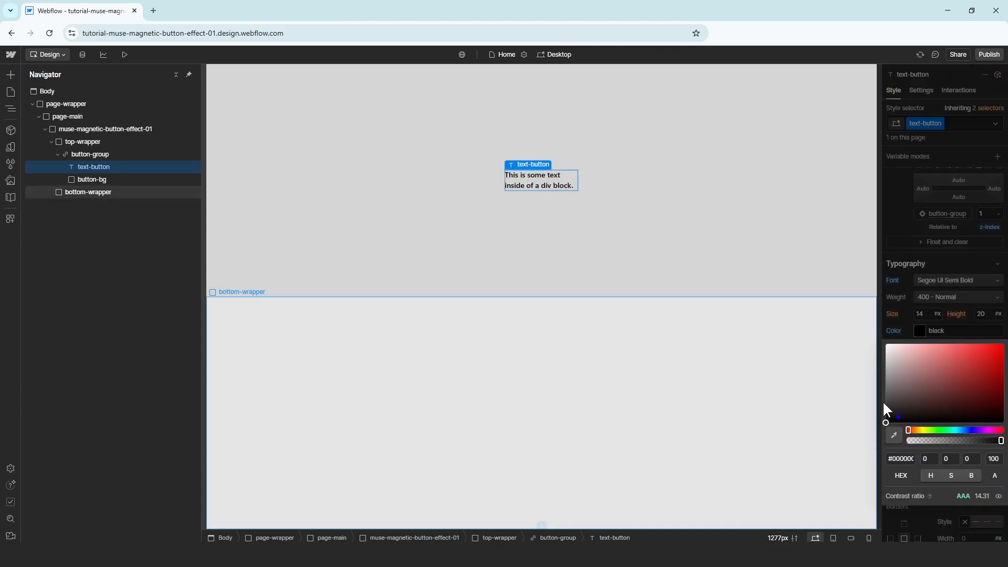
{"action": "left_click", "coordinate": [903, 327]}
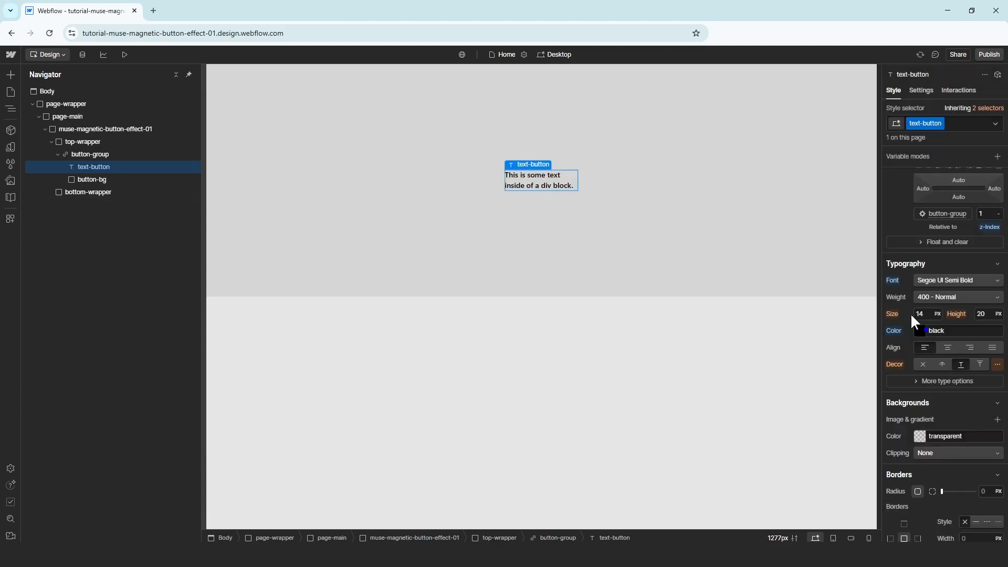
Remove button-group's underline and set text-button to 1.4vw size, 100% line height
{"action": "left_click", "coordinate": [111, 153]}
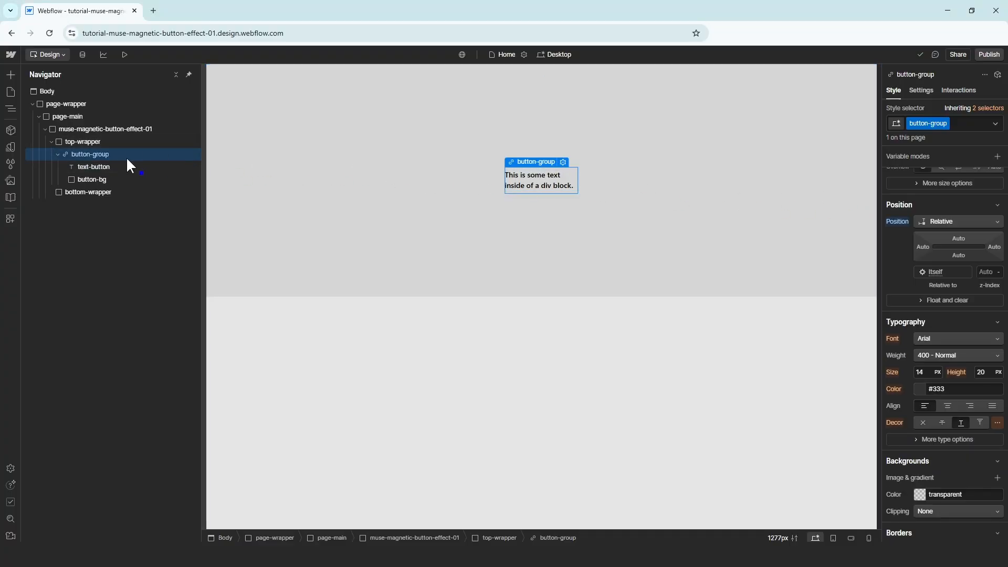
{"action": "left_click", "coordinate": [922, 423]}
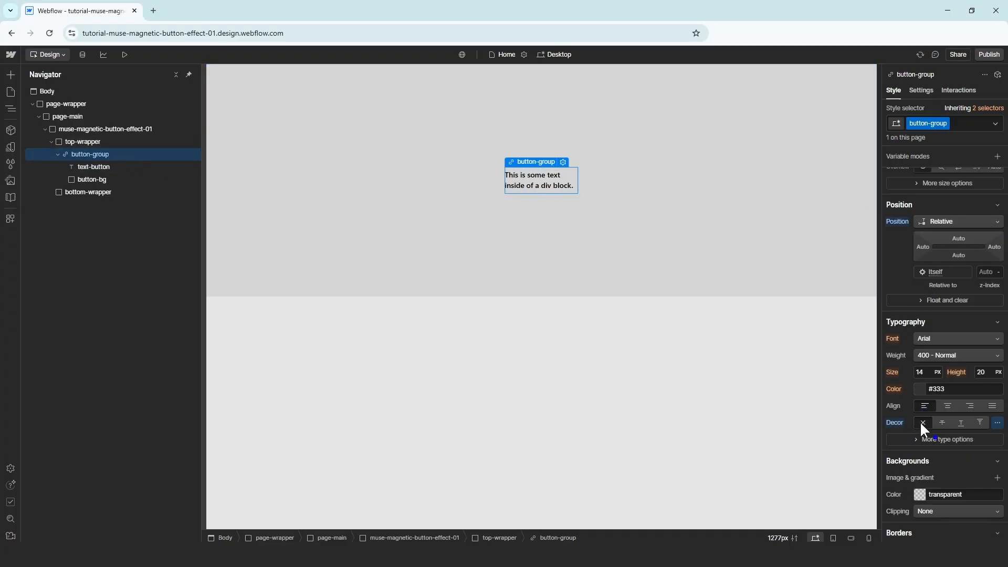
{"action": "left_click", "coordinate": [120, 165]}
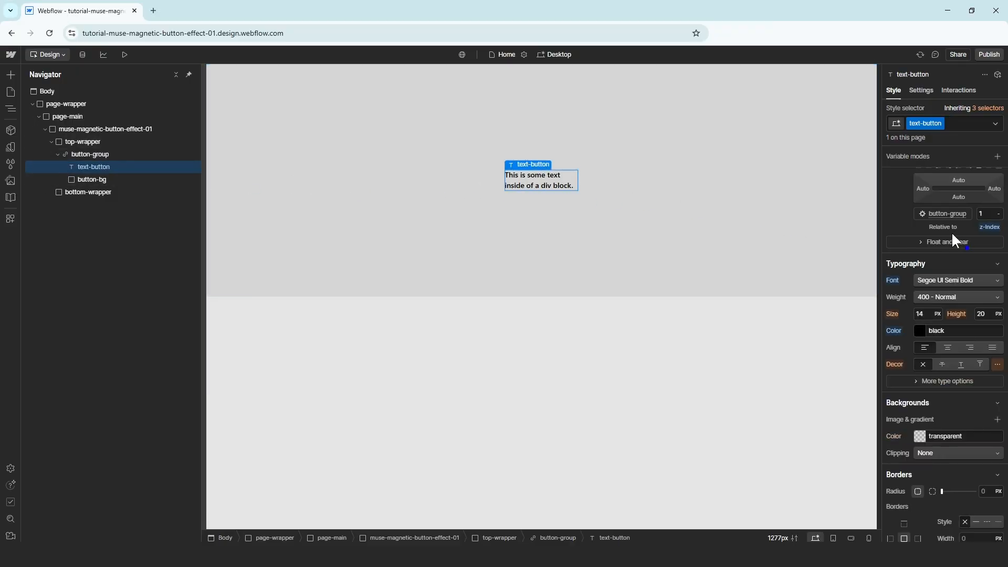
{"action": "left_click", "coordinate": [928, 314]}
{"action": "type", "text": "1.4vw"}
{"action": "key", "text": "Return"}
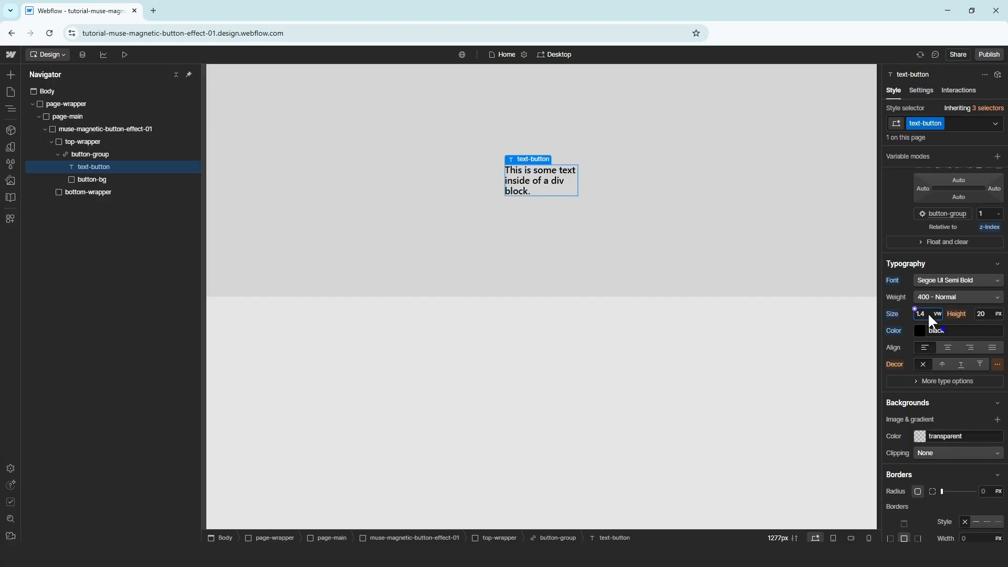
{"action": "left_click", "coordinate": [986, 314]}
{"action": "type", "text": "100"}
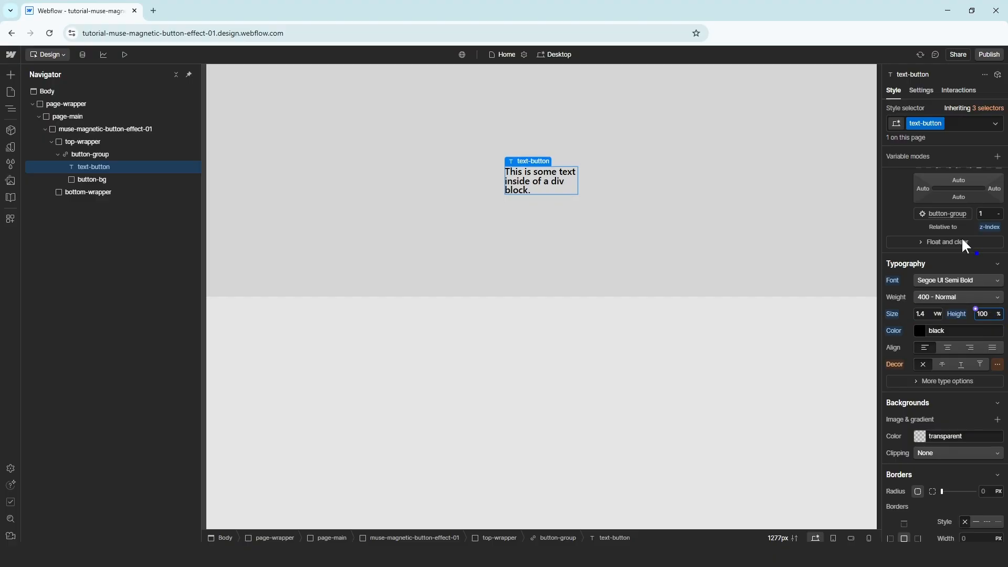
Change the button text to 'Contact Us'
{"action": "left_click", "coordinate": [924, 91]}
{"action": "triple_click", "coordinate": [933, 204]}
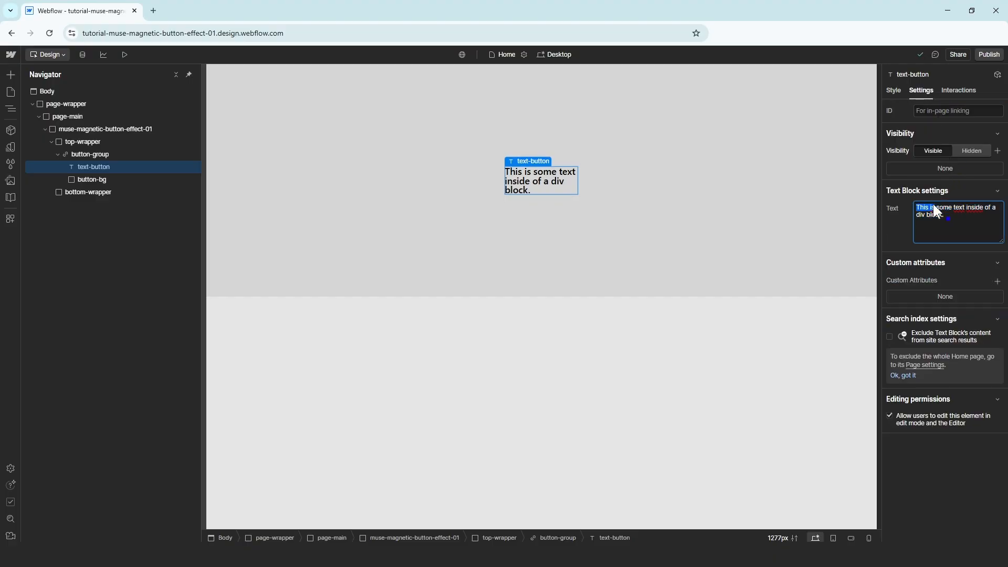
{"action": "type", "text": "Contact"}
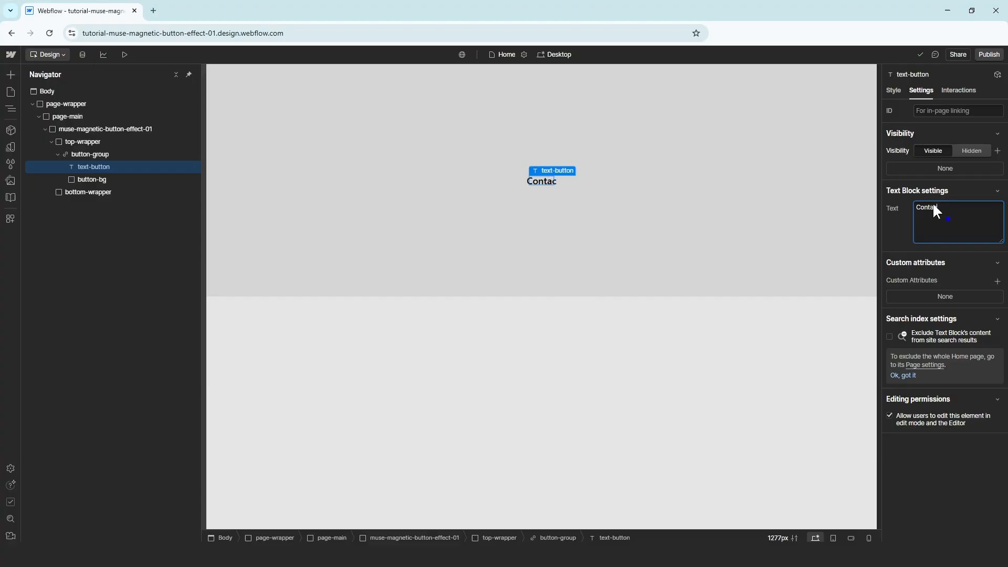
{"action": "type", "text": " Us"}
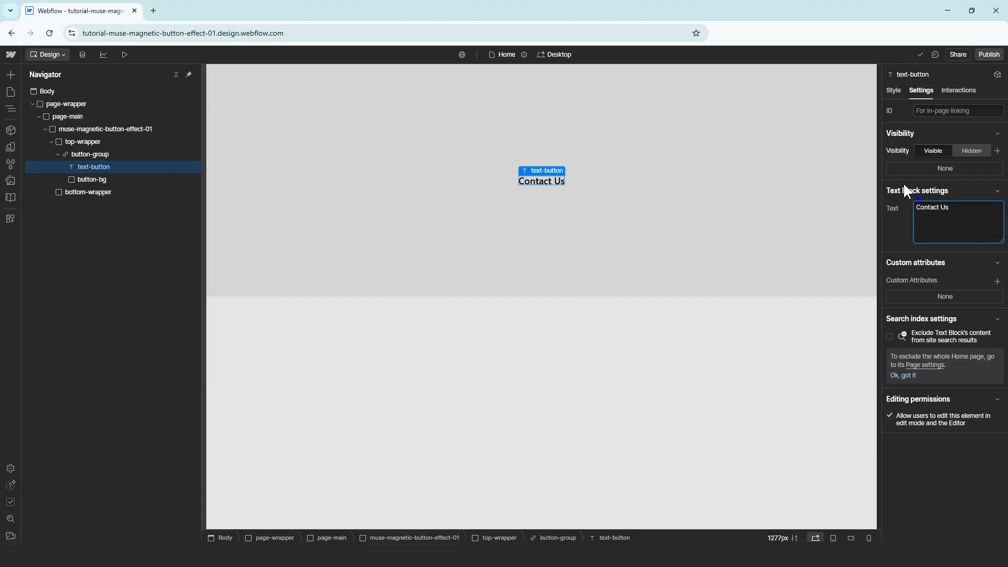
{"action": "left_click", "coordinate": [891, 89]}
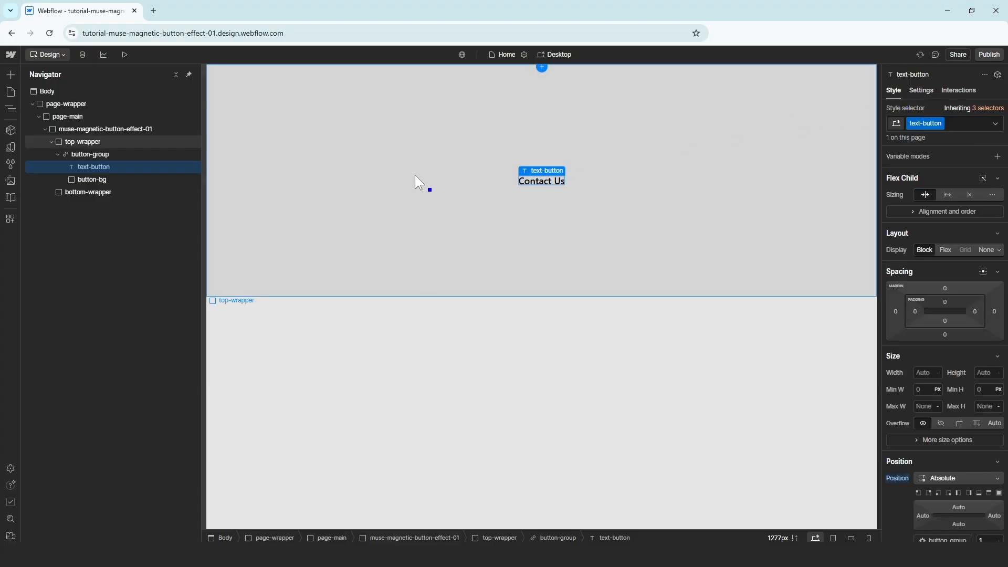
Give button-bg a white background and an 80px border radius
{"action": "left_click", "coordinate": [105, 180]}
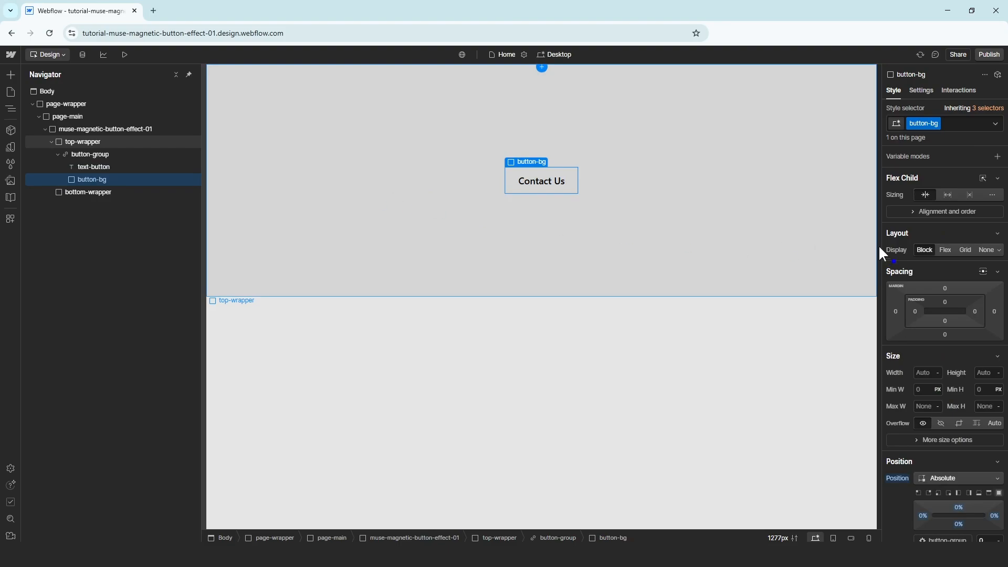
{"action": "scroll", "coordinate": [897, 241], "scroll_direction": "down", "scroll_amount": 6}
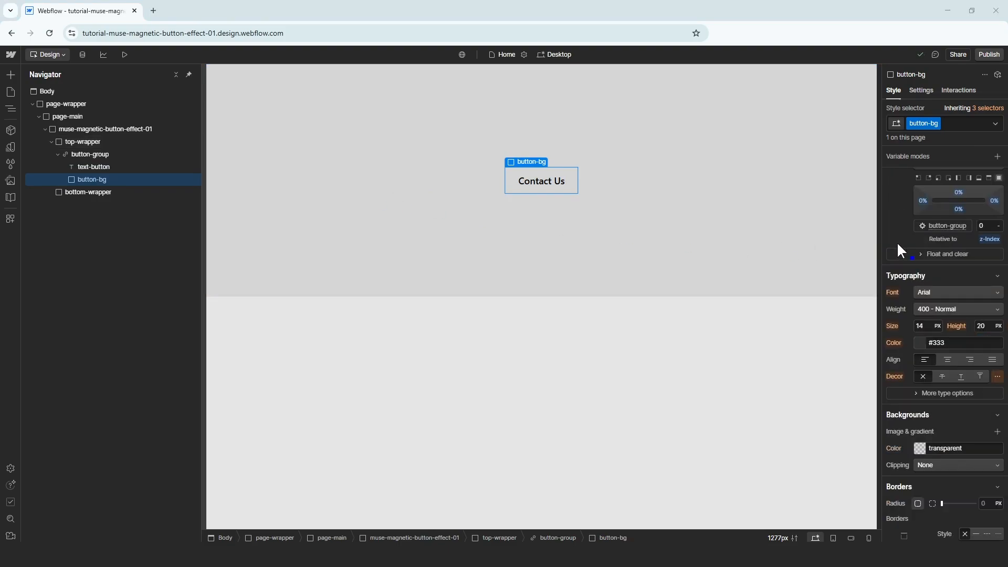
{"action": "scroll", "coordinate": [903, 336], "scroll_direction": "down", "scroll_amount": 2}
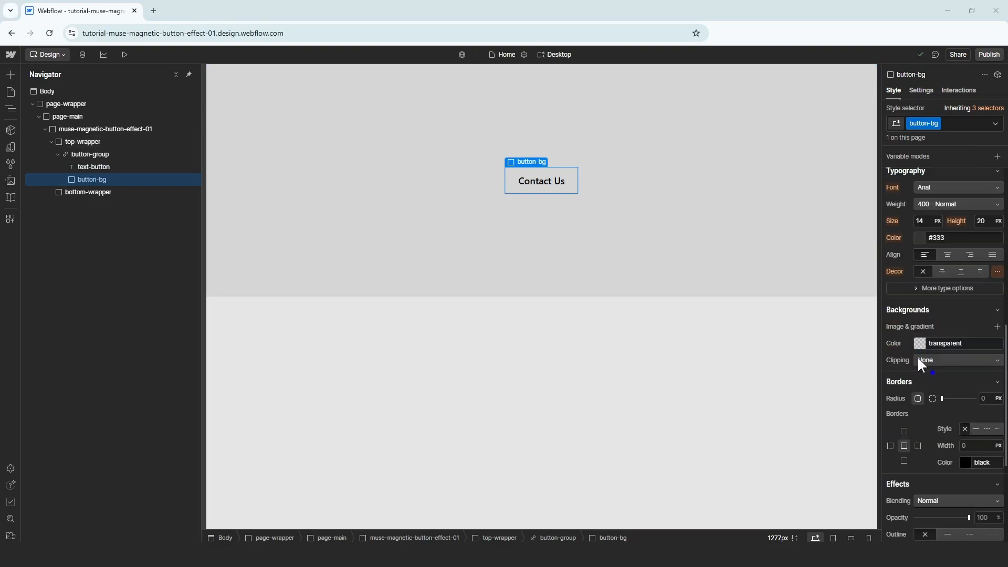
{"action": "left_click", "coordinate": [921, 344]}
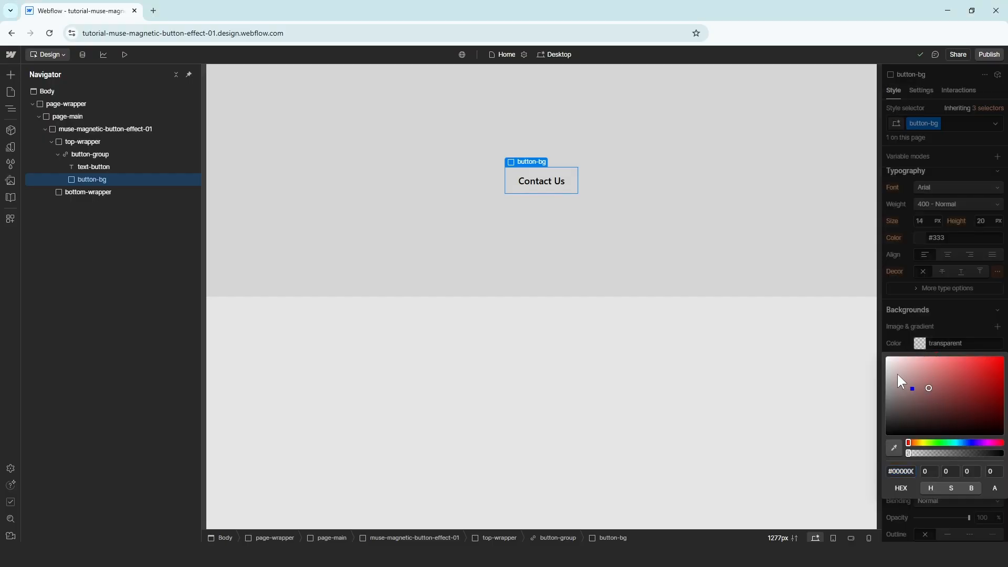
{"action": "left_click_drag", "start_coordinate": [898, 376], "coordinate": [834, 344]}
{"action": "left_click", "coordinate": [941, 321]}
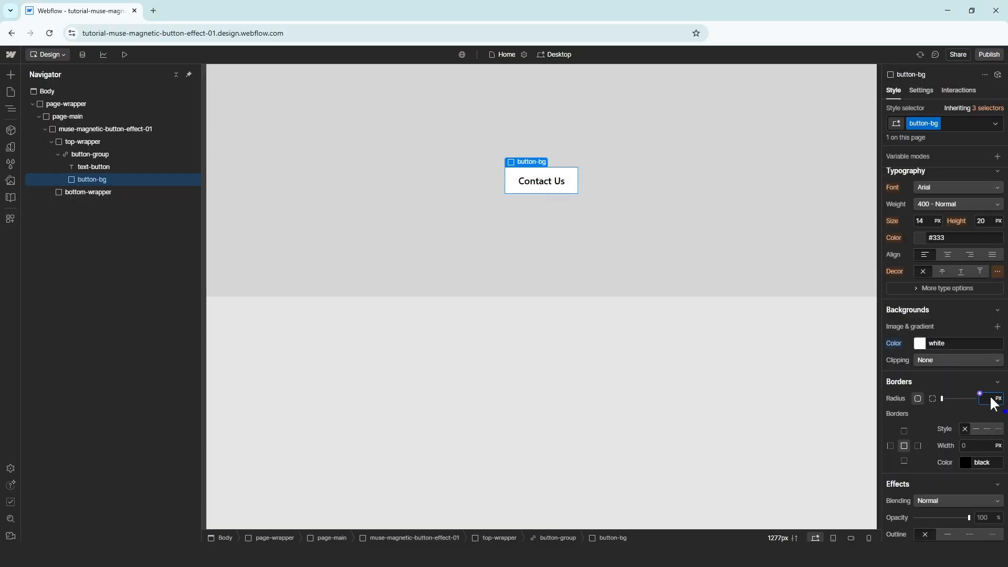
{"action": "type", "text": "80"}
{"action": "key", "text": "Return"}
Add a Div Block in bottom-wrapper, convert it to a Link Block with class button-group
{"action": "left_click", "coordinate": [114, 190]}
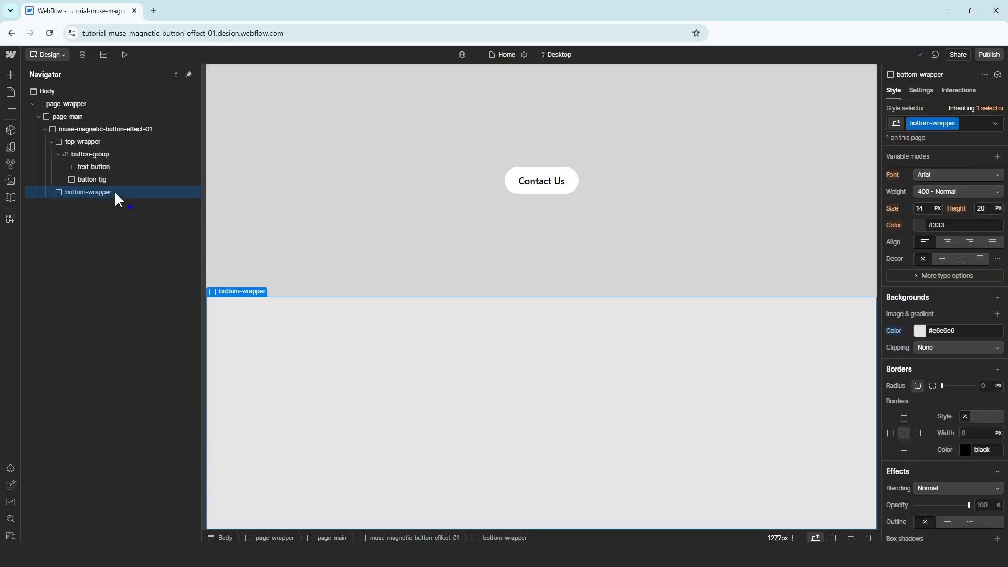
{"action": "key", "text": "ctrl+e"}
{"action": "type", "text": "div"}
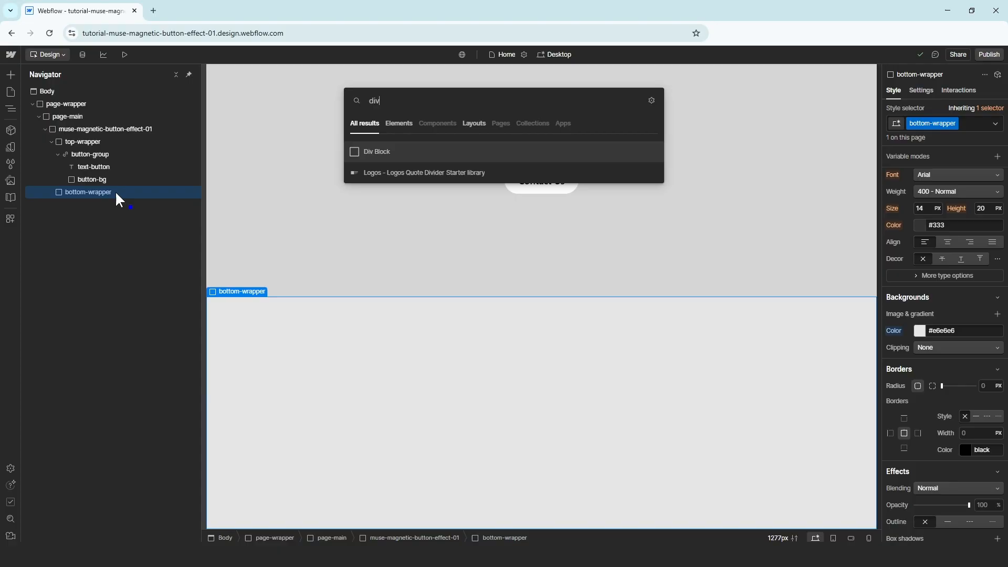
{"action": "key", "text": "Return"}
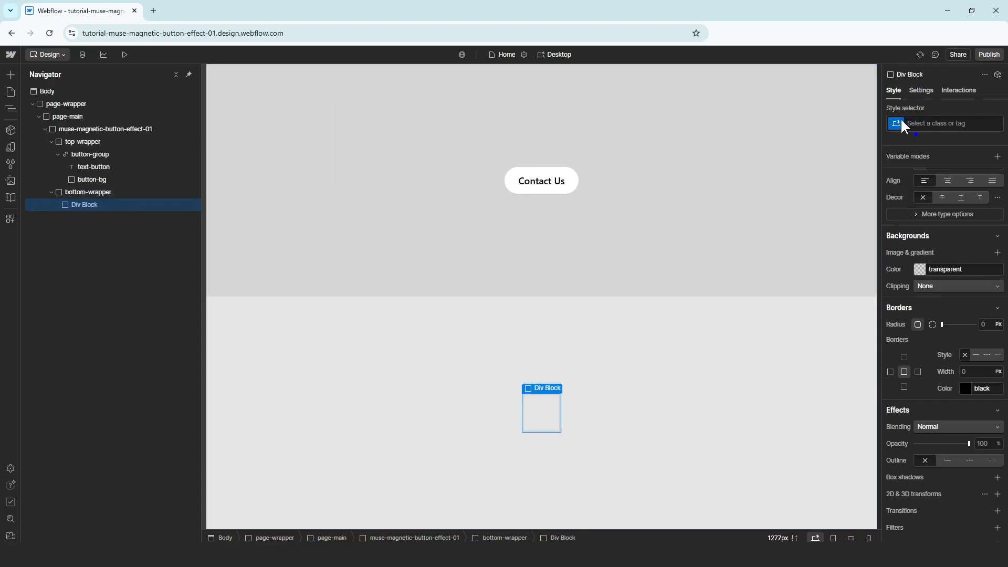
{"action": "right_click", "coordinate": [100, 204]}
{"action": "mouse_move", "coordinate": [130, 225]}
{"action": "left_click", "coordinate": [246, 251]}
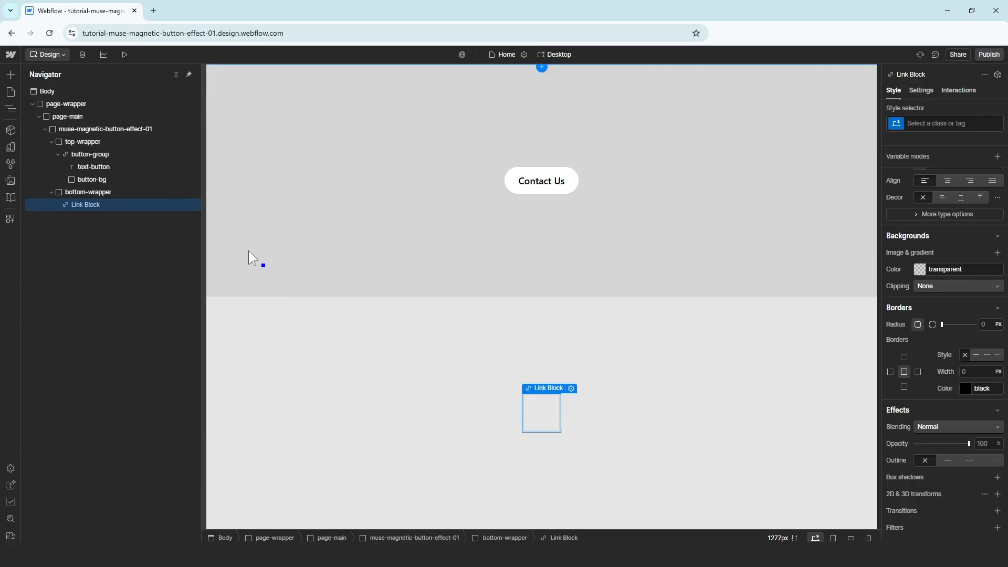
{"action": "left_click", "coordinate": [917, 123]}
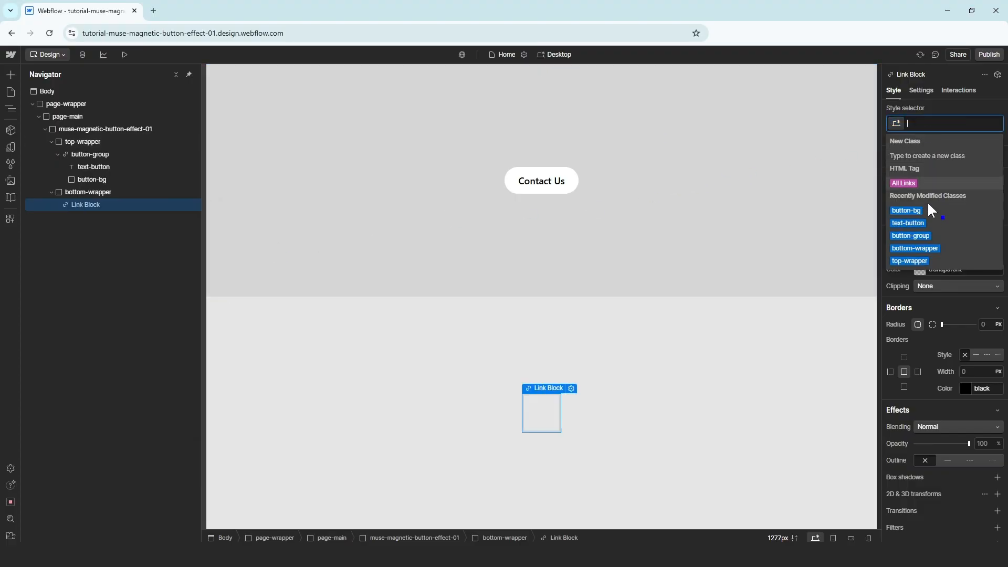
{"action": "left_click", "coordinate": [932, 232]}
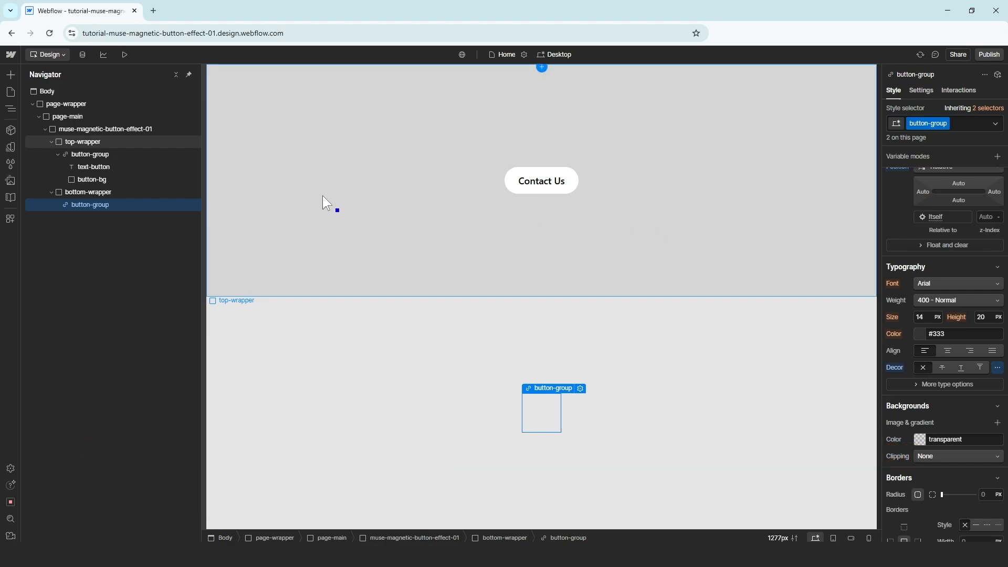
Insert a Text Block into the new link and apply the text-button class
{"action": "key", "text": "ctrl+k"}
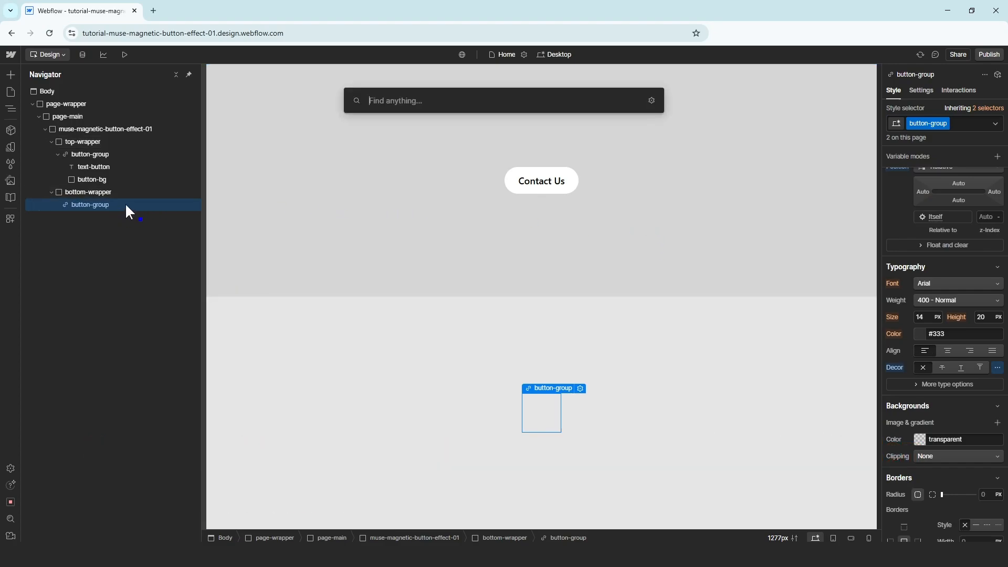
{"action": "type", "text": "text"}
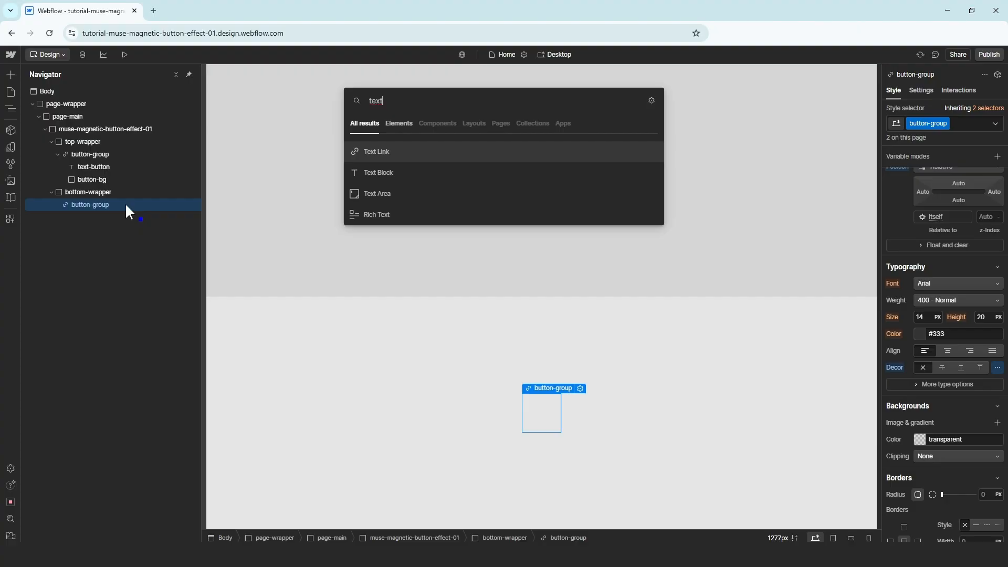
{"action": "left_click", "coordinate": [387, 173]}
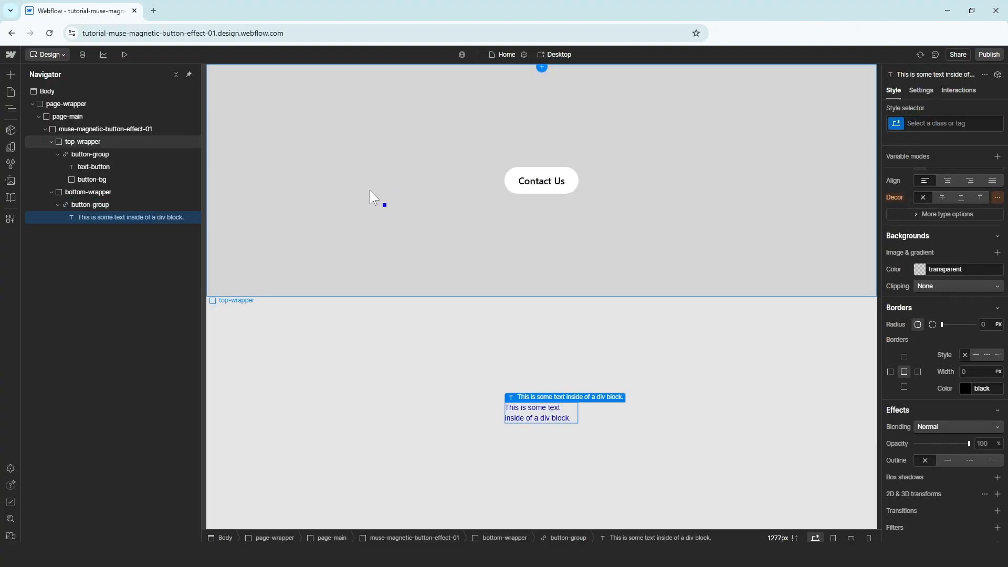
{"action": "left_click", "coordinate": [938, 125]}
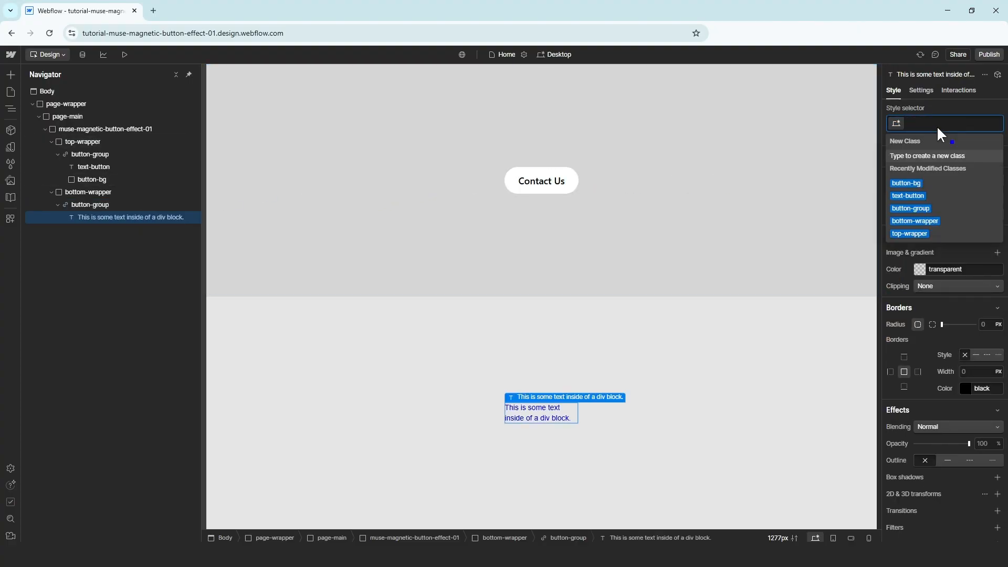
{"action": "type", "text": "text"}
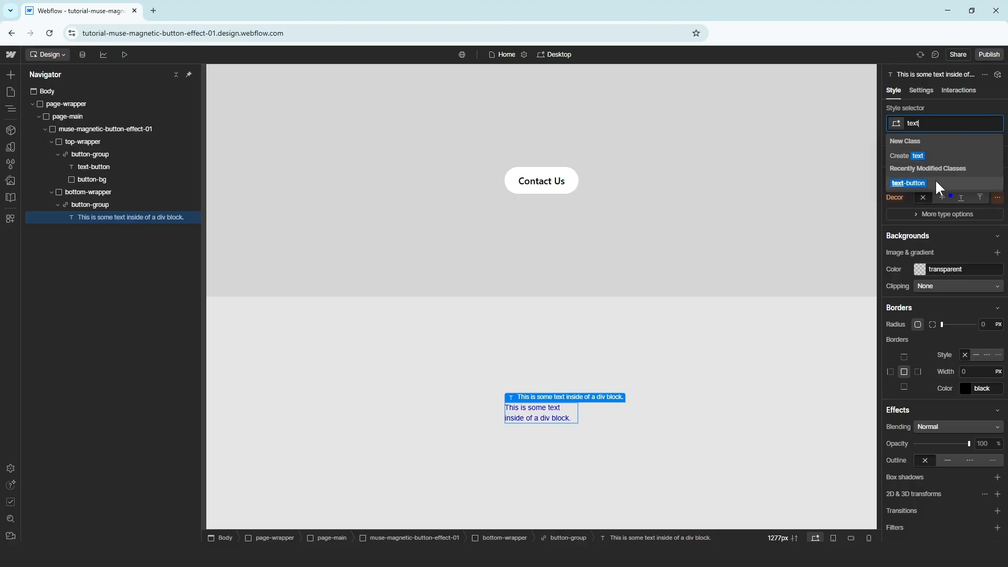
{"action": "left_click", "coordinate": [935, 182]}
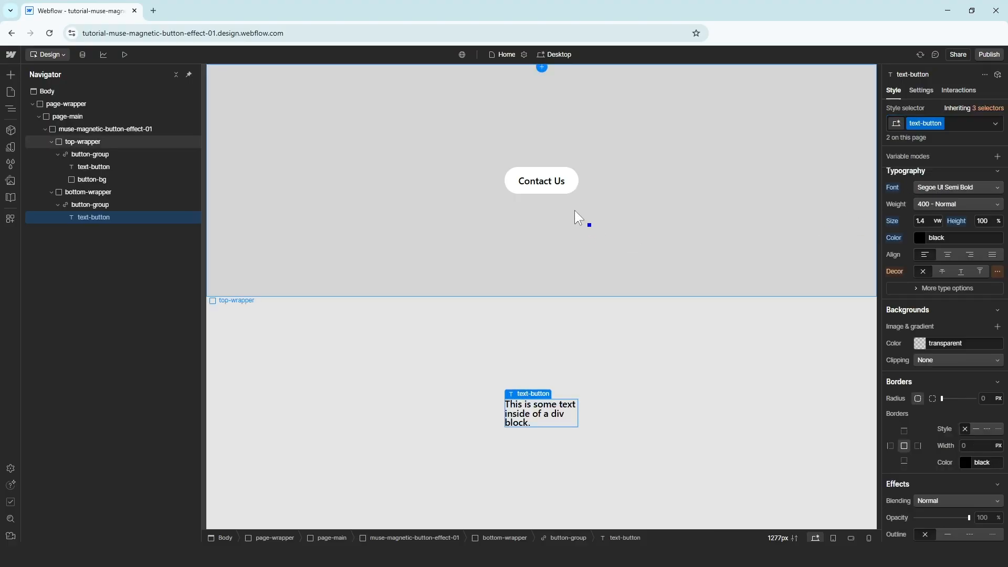
Add a Div Block with class button-overlay to the lower button-group
{"action": "left_click", "coordinate": [120, 205]}
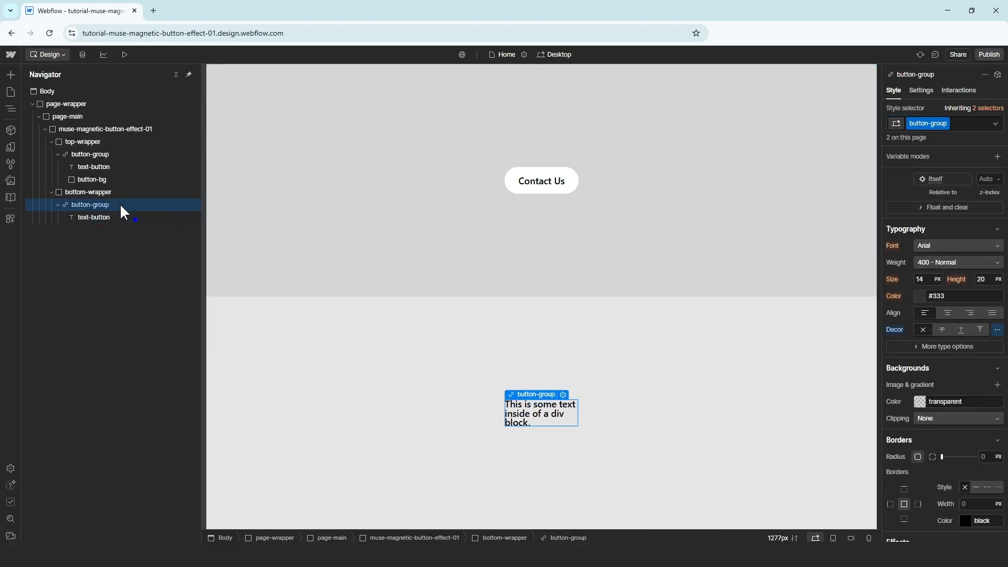
{"action": "key", "text": "ctrl+k"}
{"action": "type", "text": "div"}
{"action": "key", "text": "Return"}
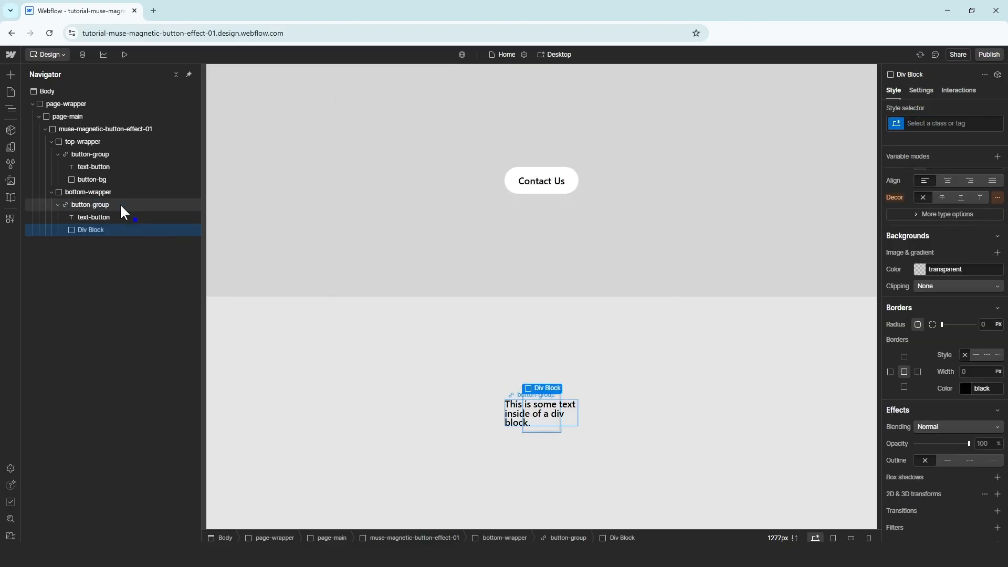
{"action": "left_click", "coordinate": [914, 120]}
{"action": "type", "text": "button"}
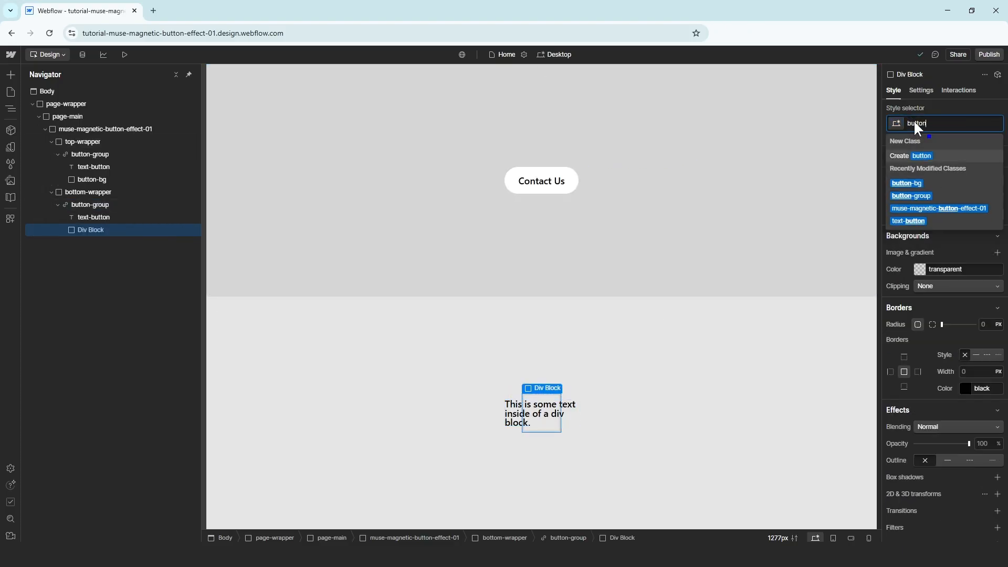
{"action": "type", "text": "-overlay"}
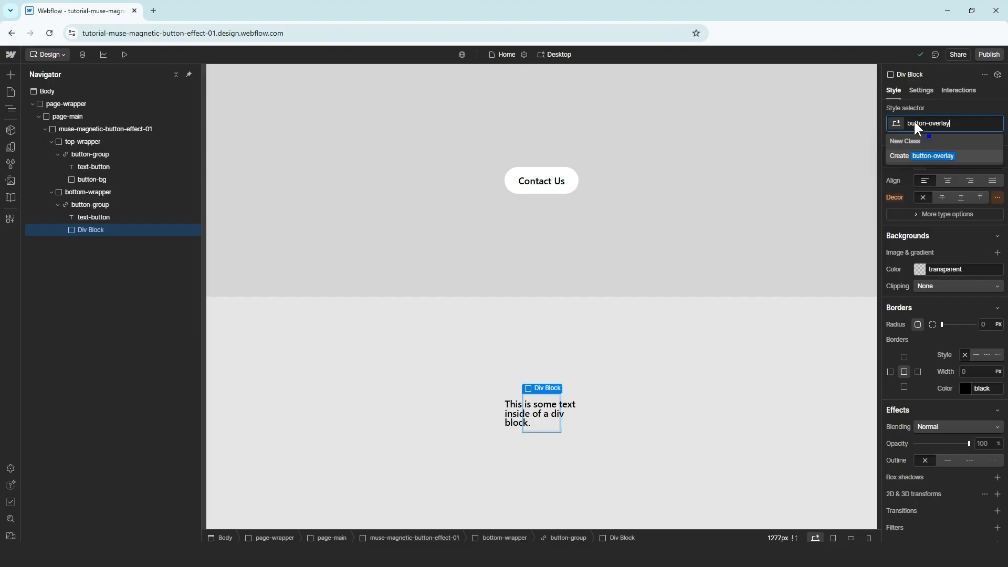
{"action": "key", "text": "Return"}
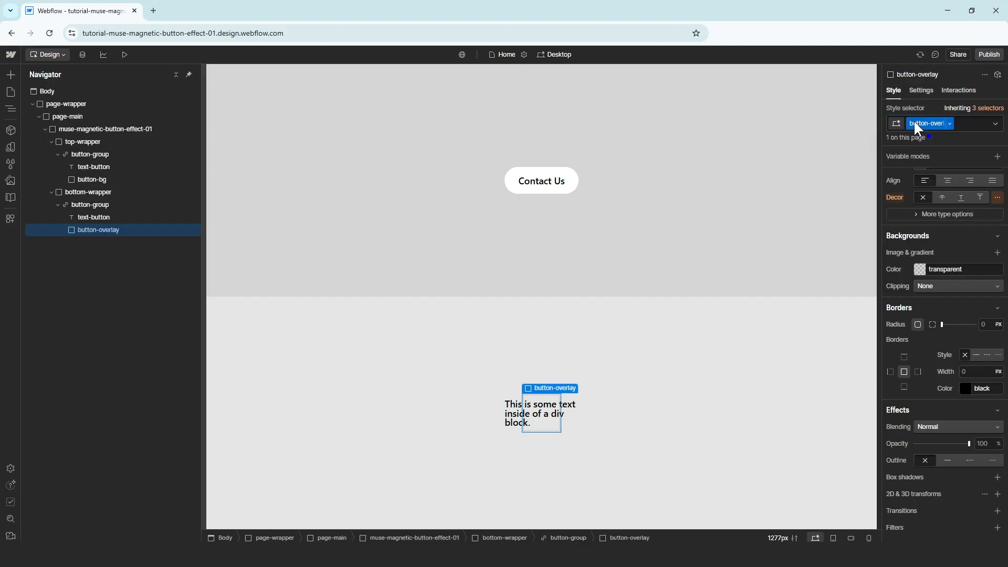
Add a Code Embed with class clouds-video-bg to the lower button-group
{"action": "left_click", "coordinate": [142, 204]}
{"action": "key", "text": "ctrl+e"}
{"action": "type", "text": "code"}
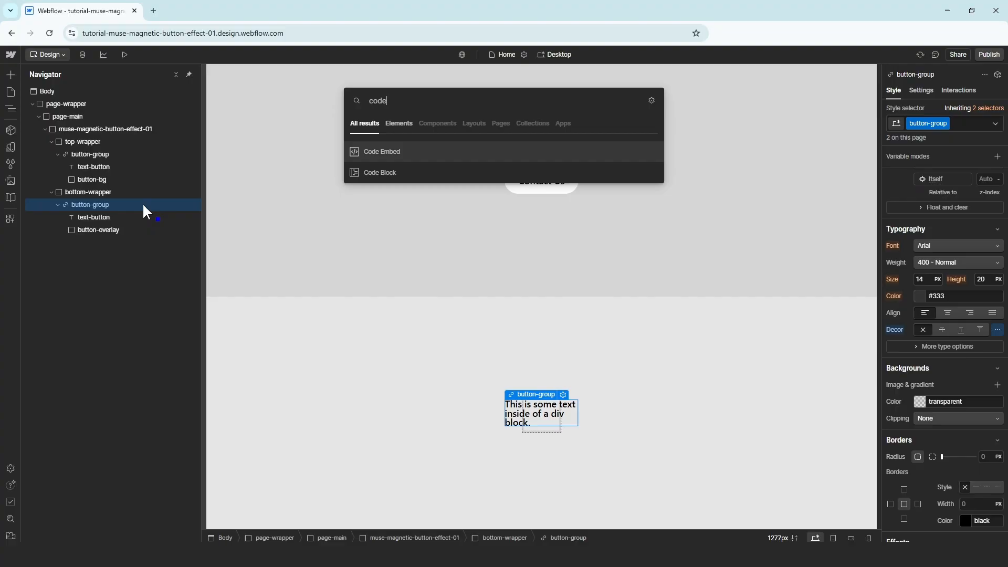
{"action": "left_click", "coordinate": [413, 151]}
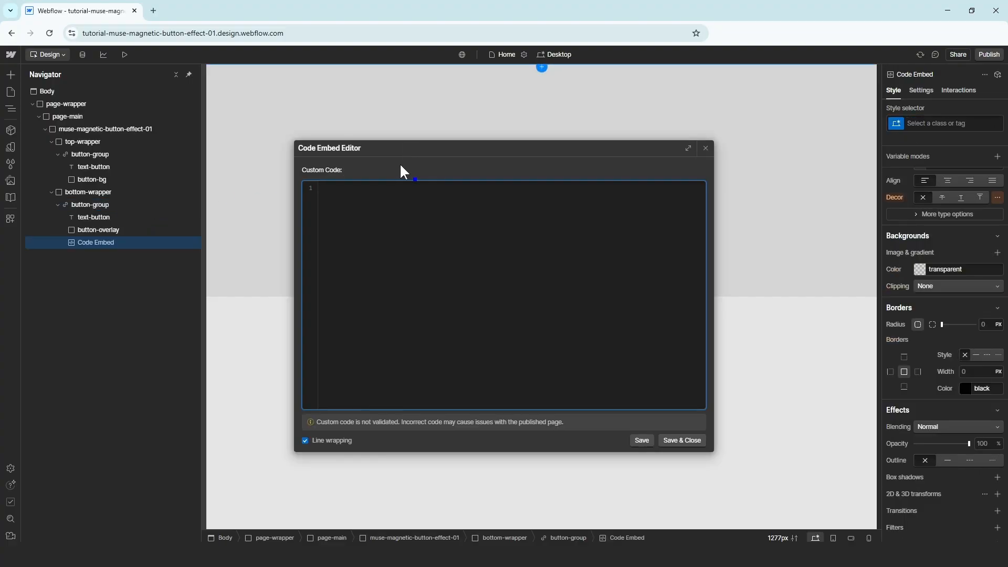
{"action": "left_click", "coordinate": [704, 149]}
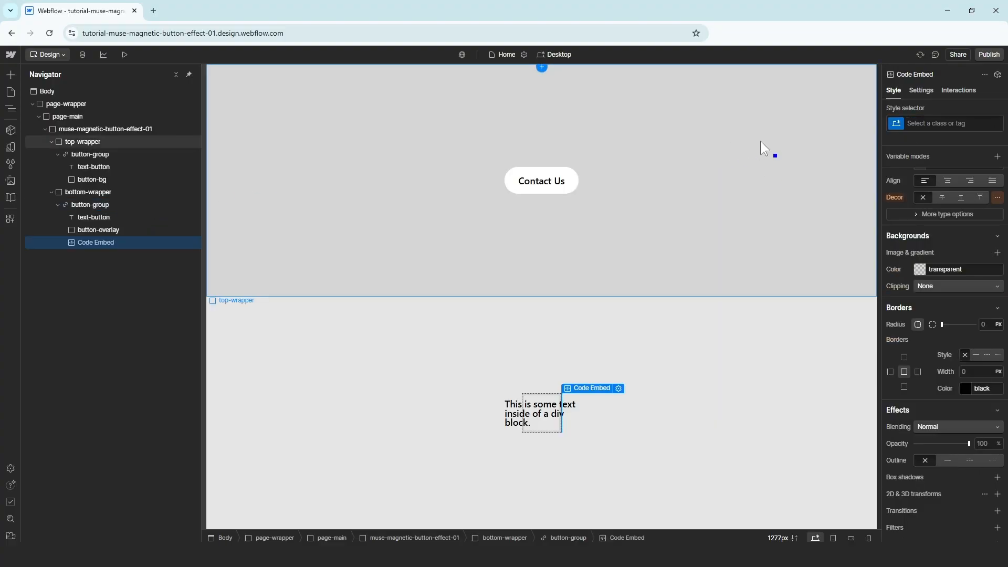
{"action": "left_click", "coordinate": [935, 122]}
{"action": "type", "text": "clo"}
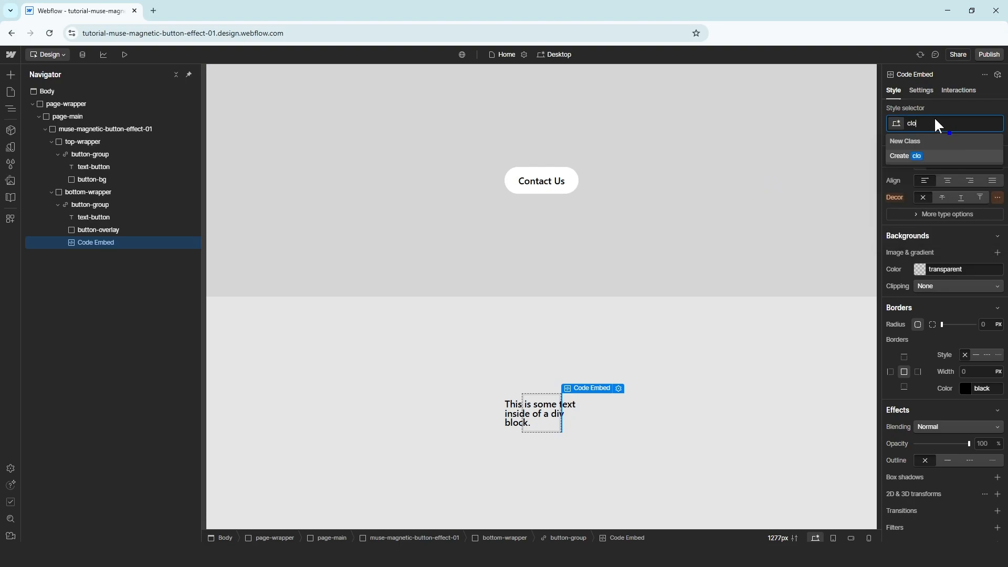
{"action": "type", "text": "uds-video-bg"}
{"action": "key", "text": "Return"}
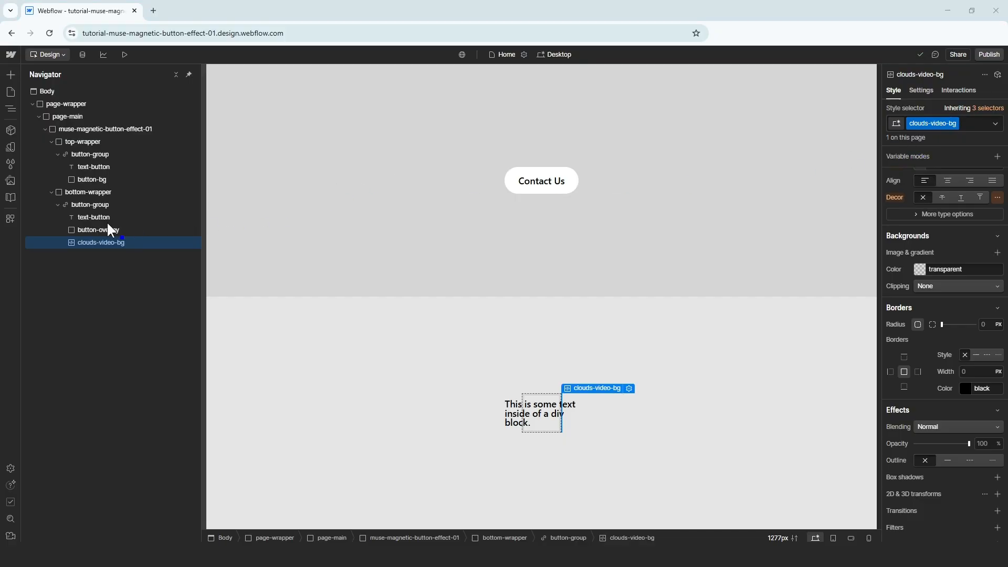
Set button-overlay's position to Absolute
{"action": "left_click", "coordinate": [129, 231]}
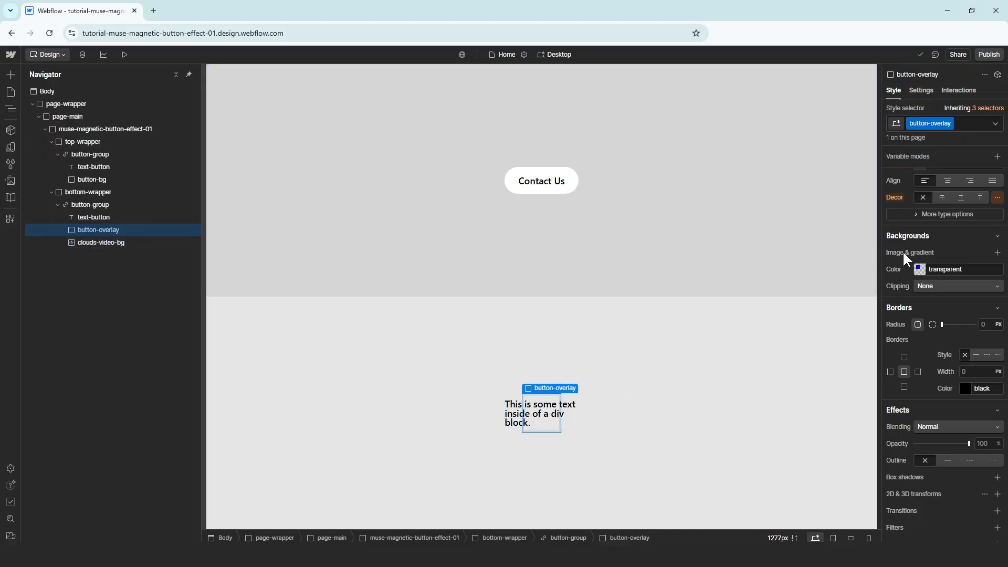
{"action": "scroll", "coordinate": [909, 347], "scroll_direction": "up", "scroll_amount": 6}
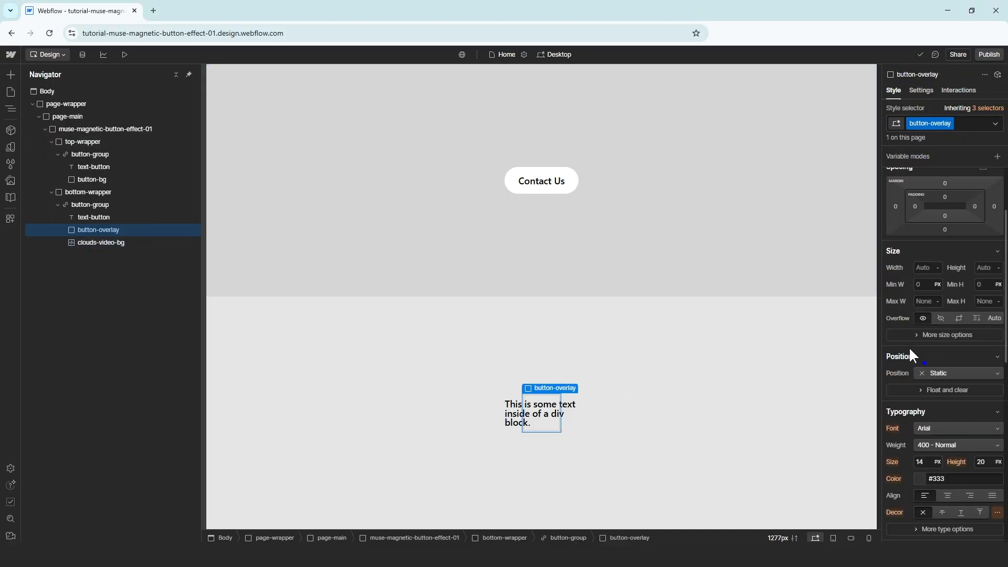
{"action": "left_click", "coordinate": [936, 373]}
{"action": "left_click", "coordinate": [942, 396]}
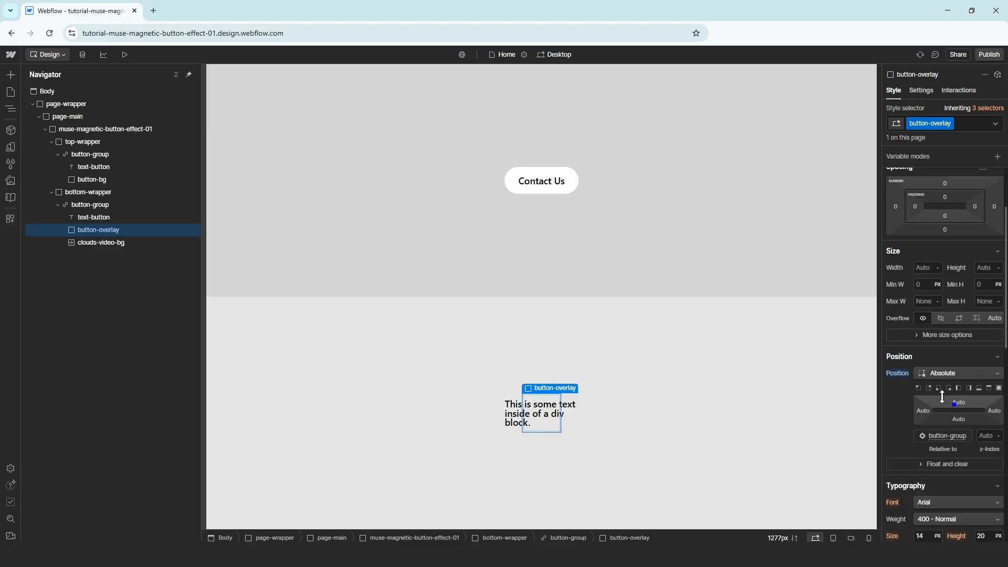
{"action": "scroll", "coordinate": [911, 336], "scroll_direction": "down", "scroll_amount": 1}
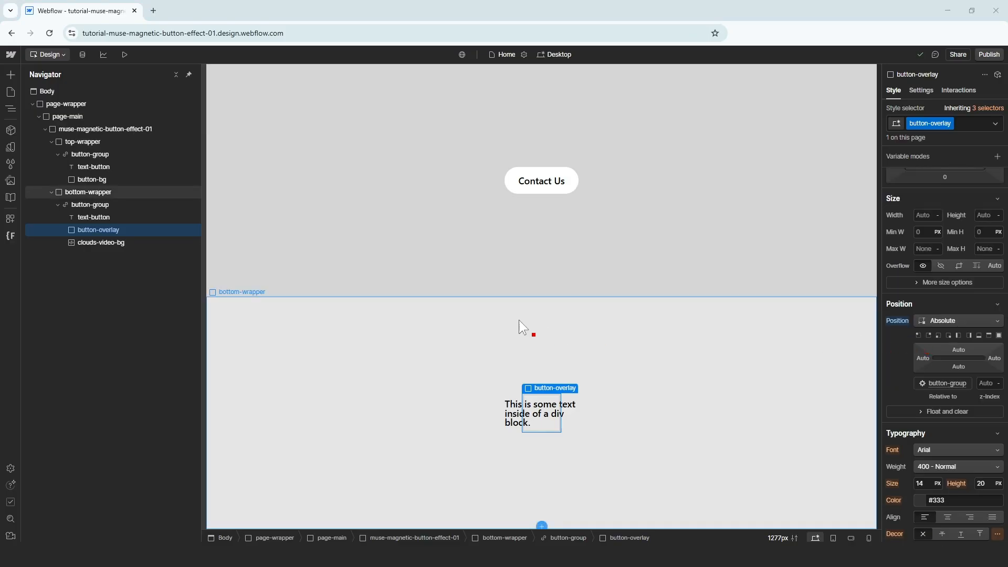
Paste the muted, looping autoplay video code for button_clouds.mp4 from CloudFront into clouds-video-bg and save
{"action": "left_click", "coordinate": [136, 241]}
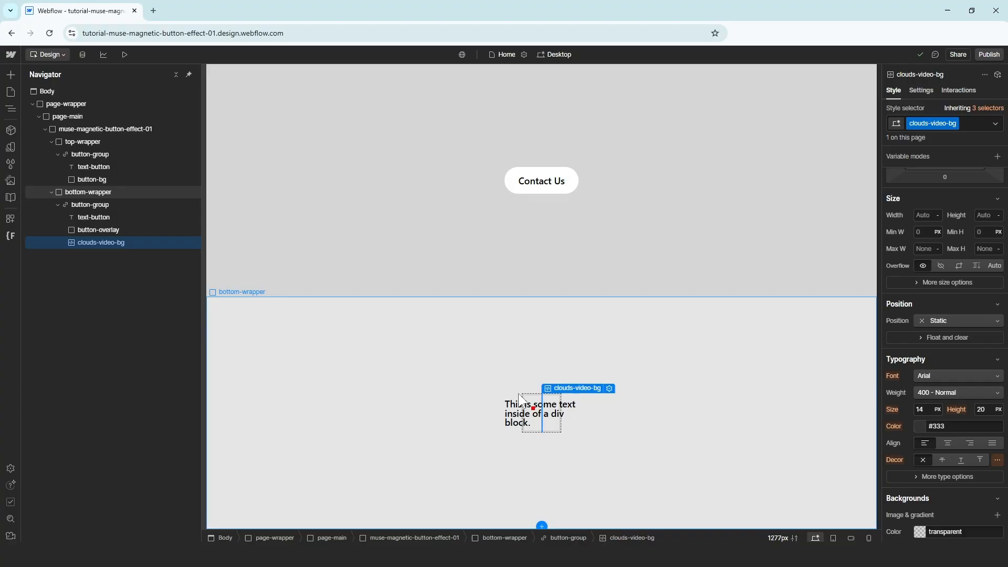
{"action": "double_click", "coordinate": [143, 239]}
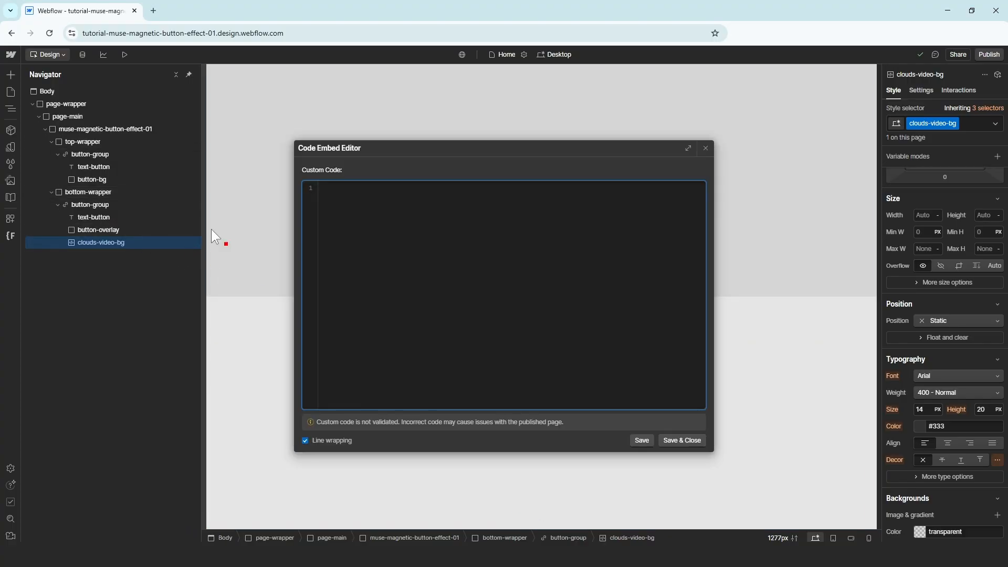
{"action": "type", "text": "<video autoplay muted loop playsinline style=\"width: 100%; height: 100%; object-fit: cover;\">   <source src=\"https://XXX.cloudfront.net/muse-magnetic-button-effect-01/public/button_clouds.mp4\" type=\"video/mp4\" /> </video>"}
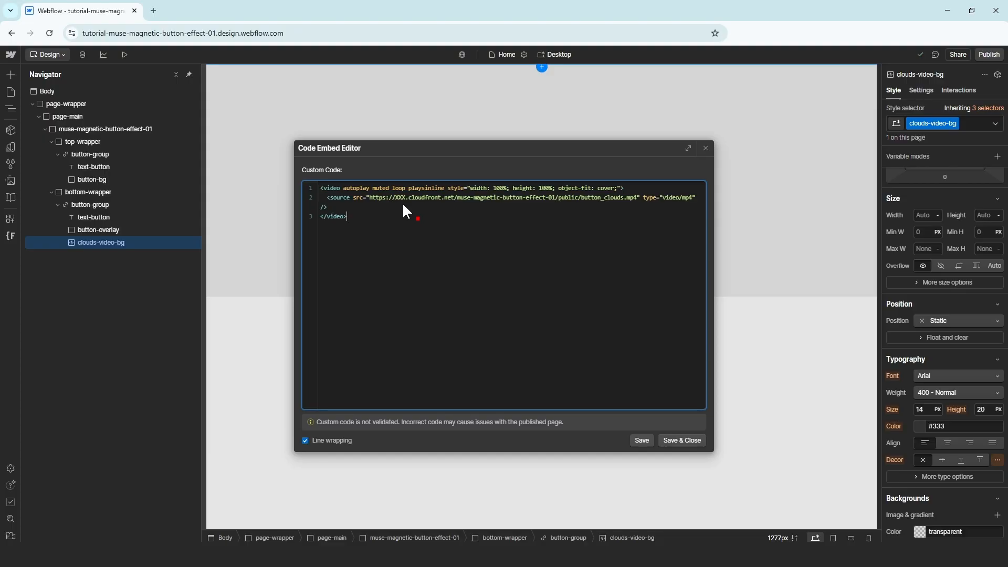
{"action": "left_click", "coordinate": [641, 439]}
{"action": "left_click_drag", "start_coordinate": [0, 59], "coordinate": [535, 74]}
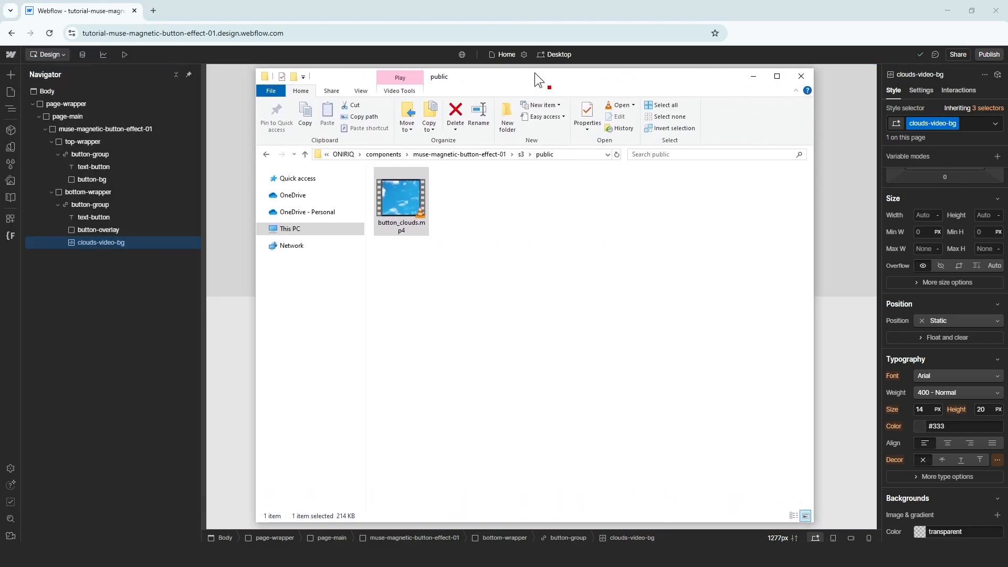
Play button_clouds.mp4 in the video player at full screen
{"action": "double_click", "coordinate": [413, 209]}
{"action": "left_click_drag", "start_coordinate": [407, 83], "coordinate": [697, 83]}
{"action": "double_click", "coordinate": [738, 133]}
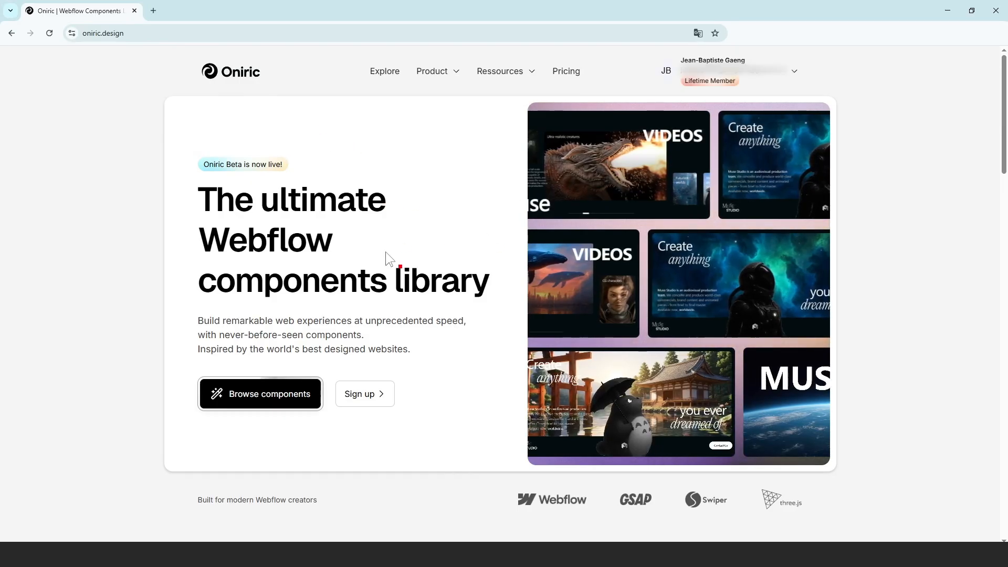
Scroll the Oniric homepage past Latest Webflow components and pricing to the newsletter
{"action": "scroll", "coordinate": [337, 382], "scroll_direction": "down", "scroll_amount": 8}
{"action": "scroll", "coordinate": [896, 226], "scroll_direction": "down", "scroll_amount": 9}
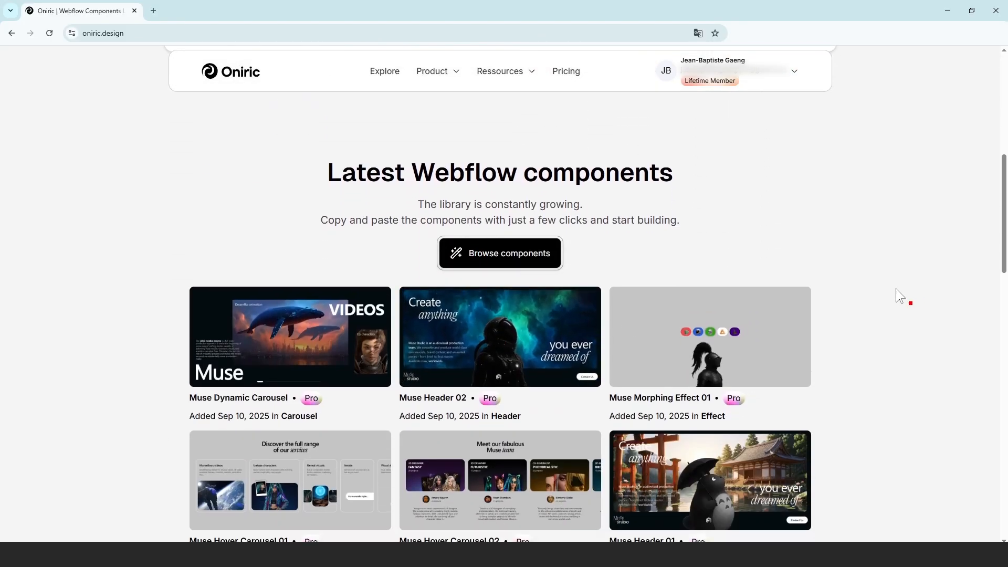
{"action": "scroll", "coordinate": [897, 227], "scroll_direction": "down", "scroll_amount": 9}
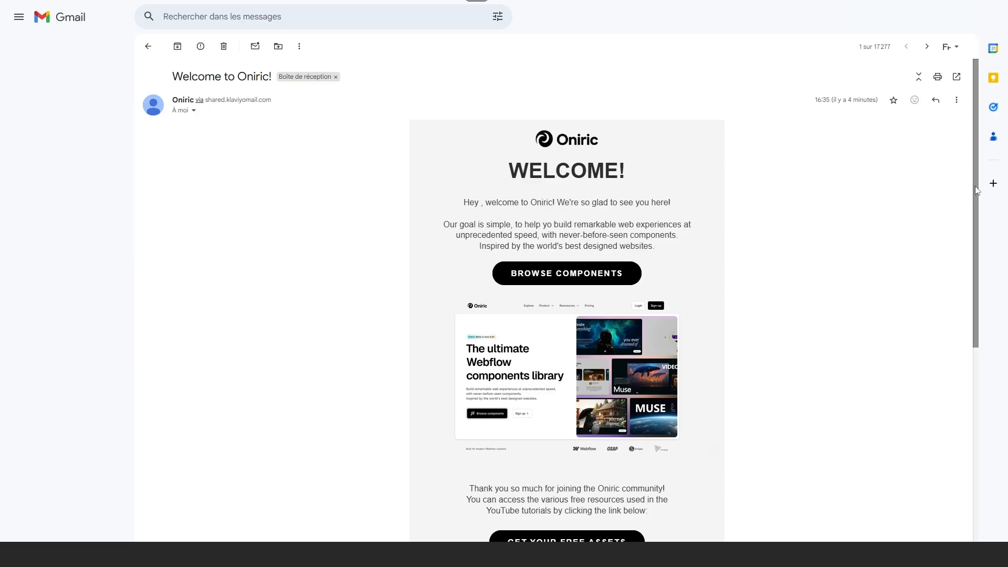
Scroll down through the Welcome to Oniric email in Gmail
{"action": "left_click_drag", "start_coordinate": [975, 186], "coordinate": [971, 314]}
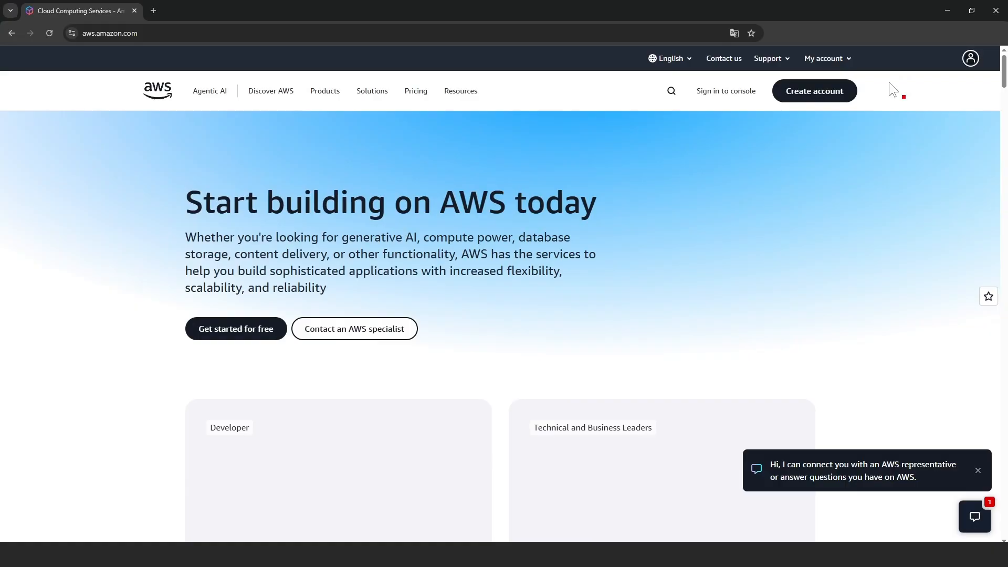
Start a new AWS account, verify the root email with the emailed code, and set a password
{"action": "left_click", "coordinate": [794, 94]}
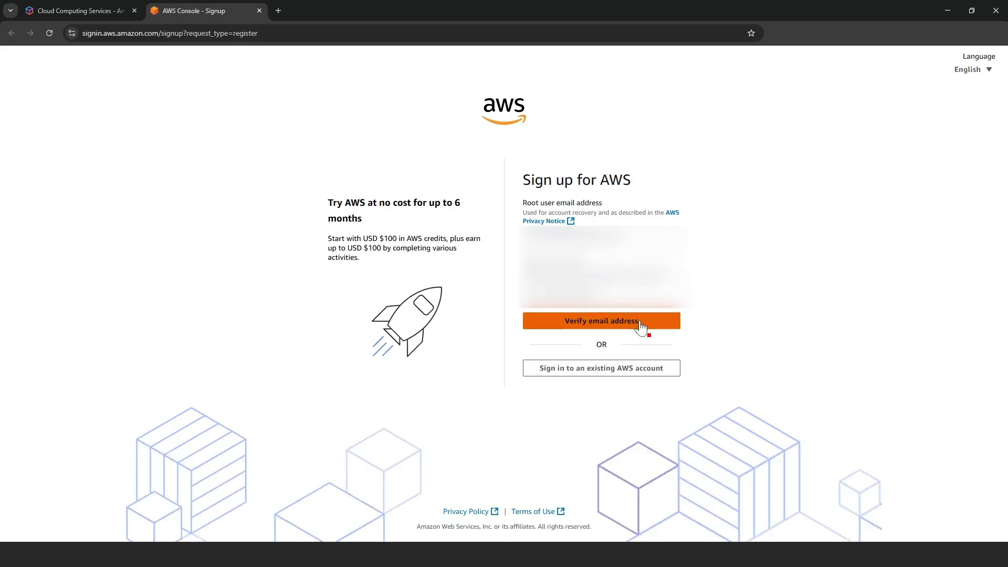
{"action": "left_click", "coordinate": [645, 326]}
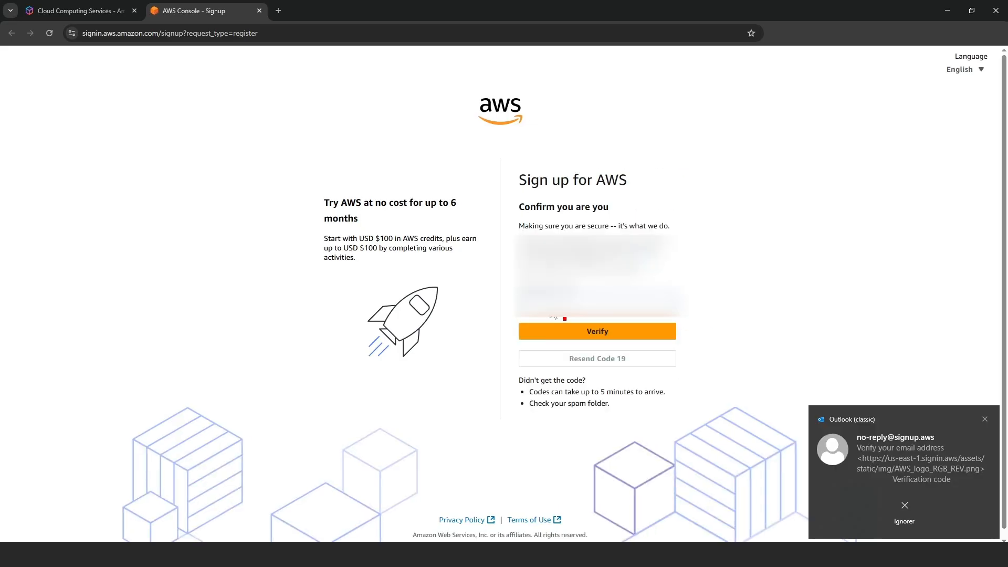
{"action": "left_click", "coordinate": [596, 332]}
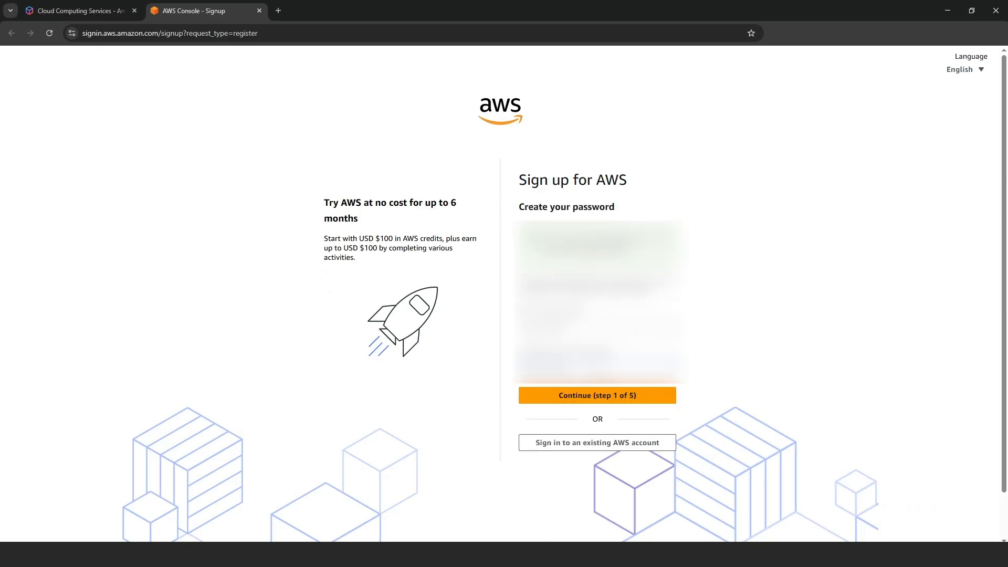
{"action": "left_click", "coordinate": [649, 399]}
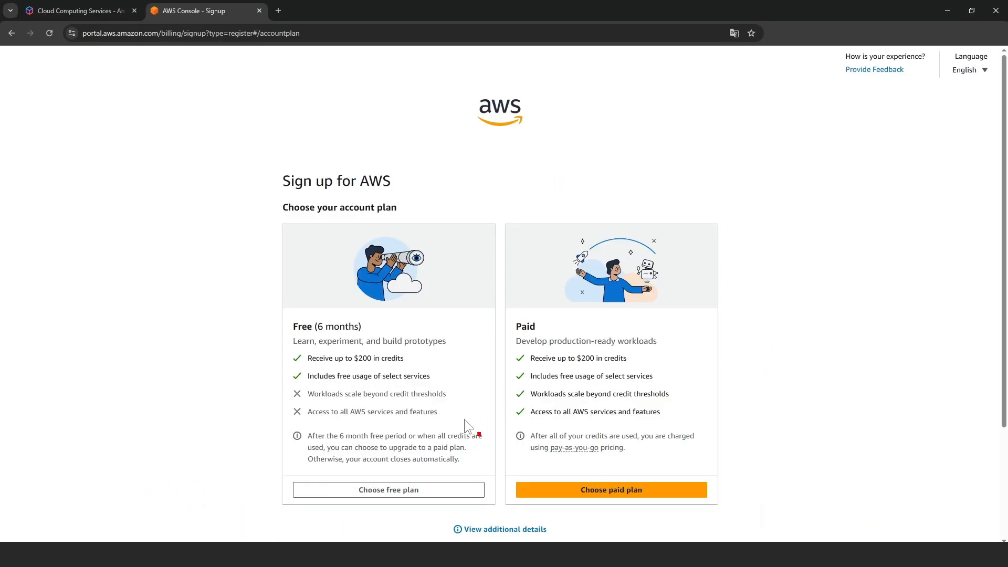
Choose the Free (6 months) plan and submit the contact and billing details
{"action": "left_click", "coordinate": [415, 489]}
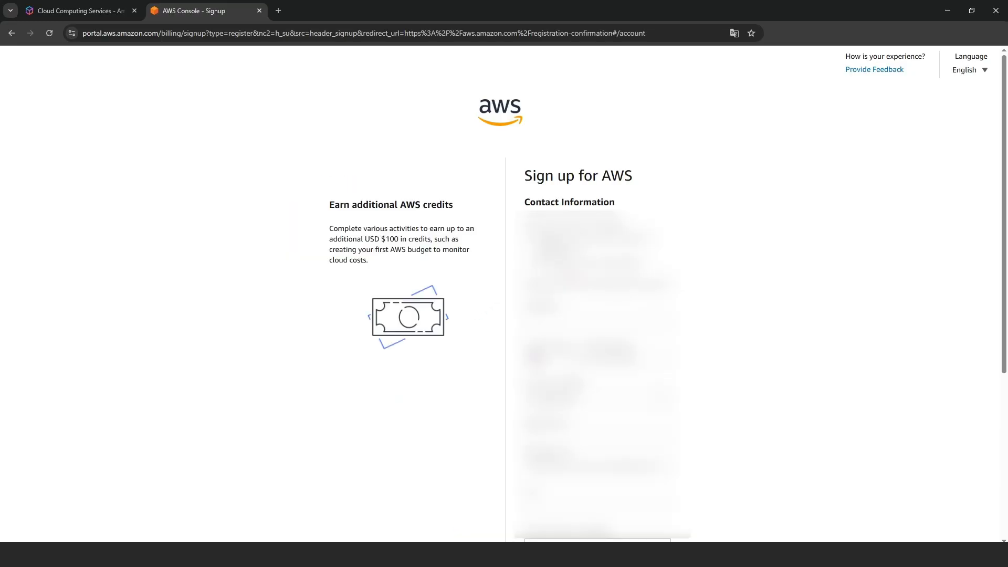
{"action": "scroll", "coordinate": [504, 294], "scroll_direction": "down", "scroll_amount": 4}
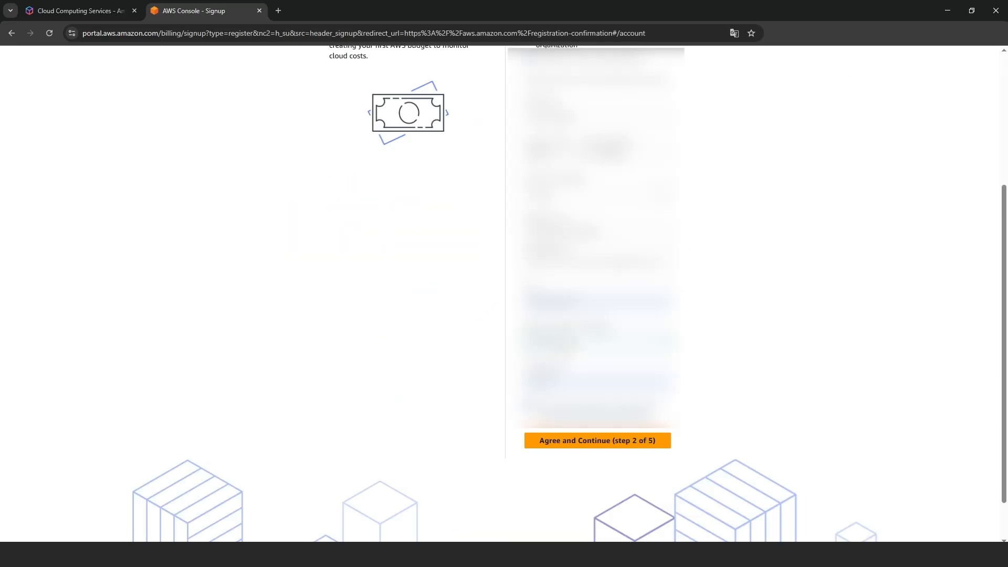
{"action": "left_click", "coordinate": [603, 441]}
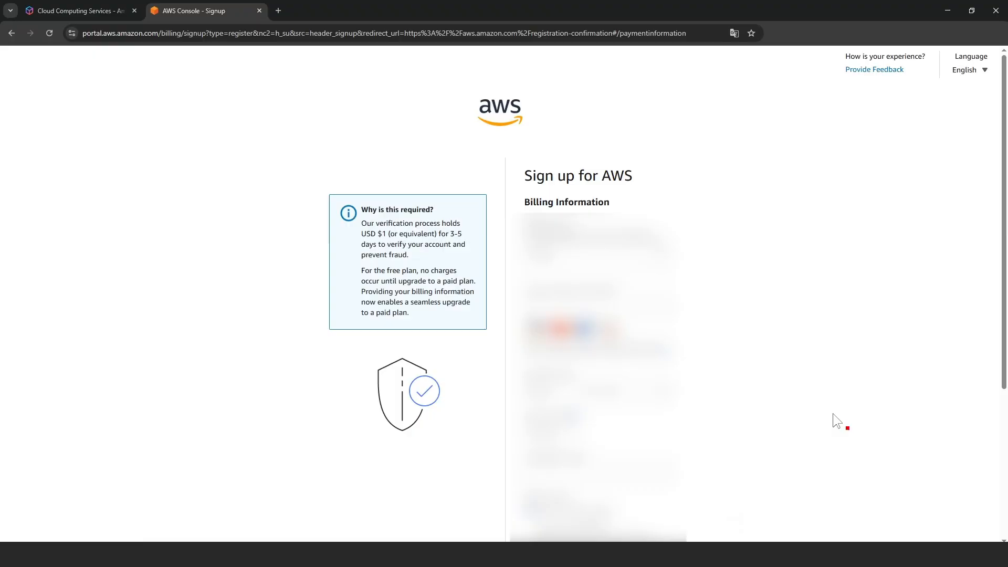
{"action": "scroll", "coordinate": [837, 421], "scroll_direction": "down", "scroll_amount": 2}
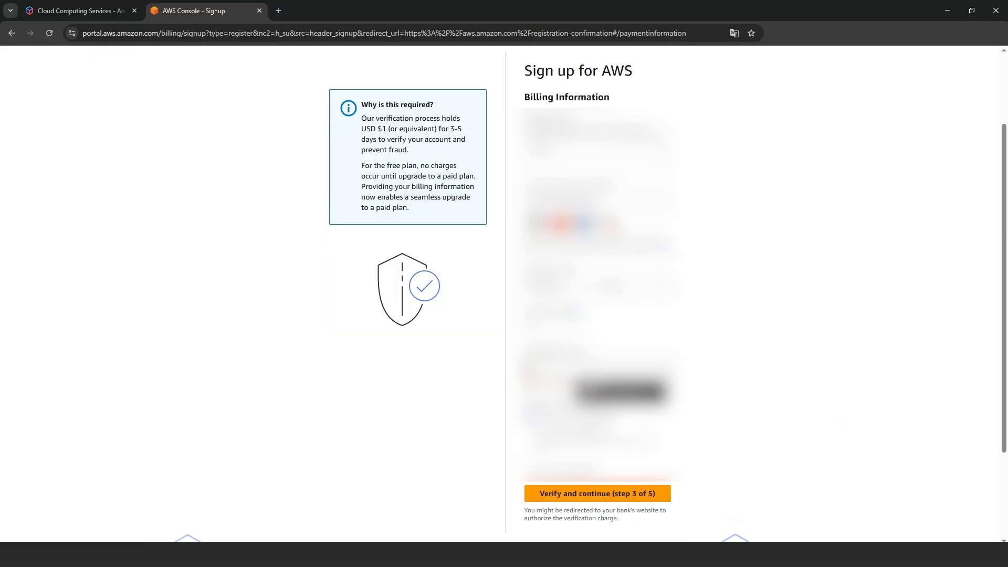
{"action": "left_click", "coordinate": [630, 483]}
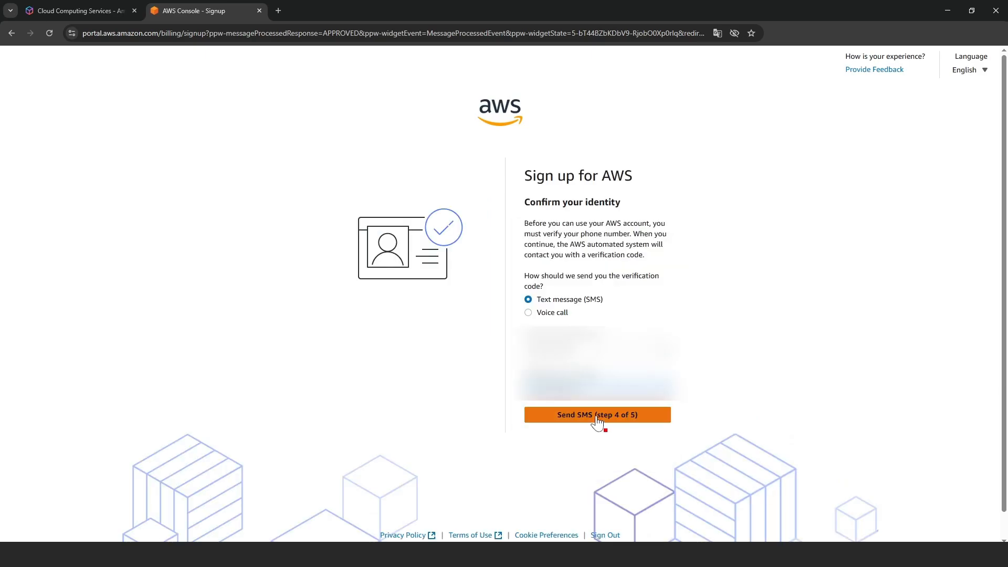
Verify the phone number with an SMS code and go on to sign in to the console
{"action": "left_click", "coordinate": [597, 417]}
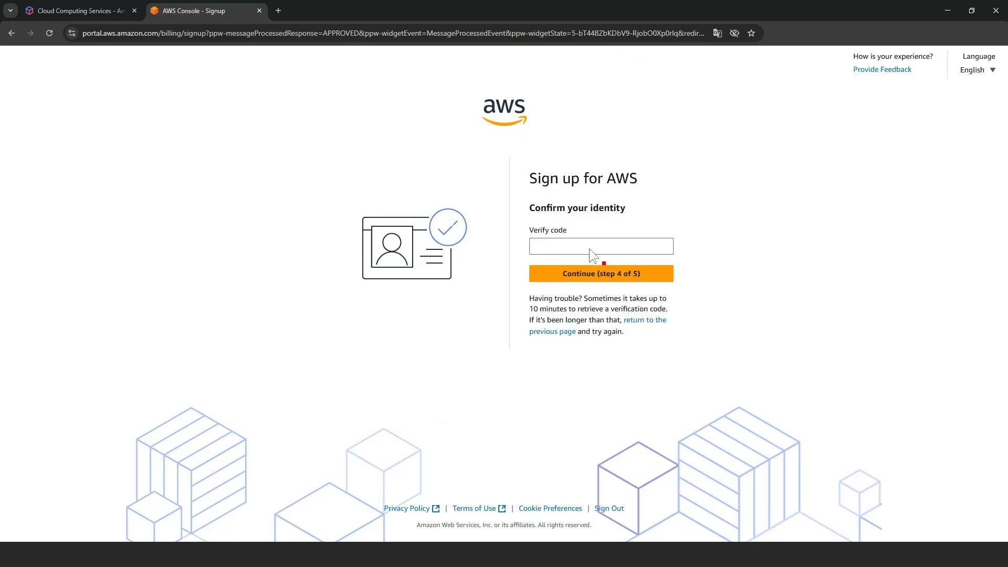
{"action": "left_click", "coordinate": [589, 248]}
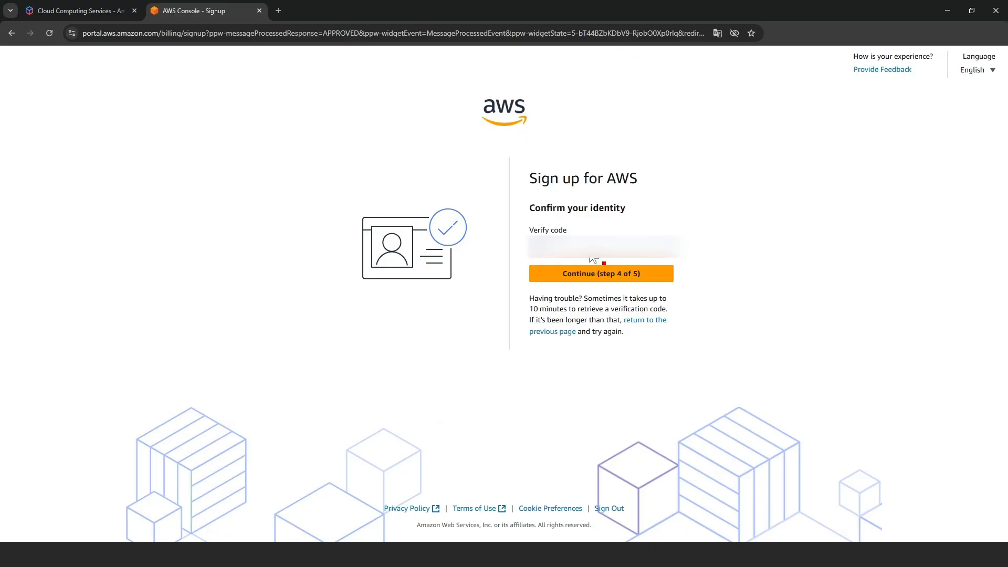
{"action": "left_click", "coordinate": [603, 277]}
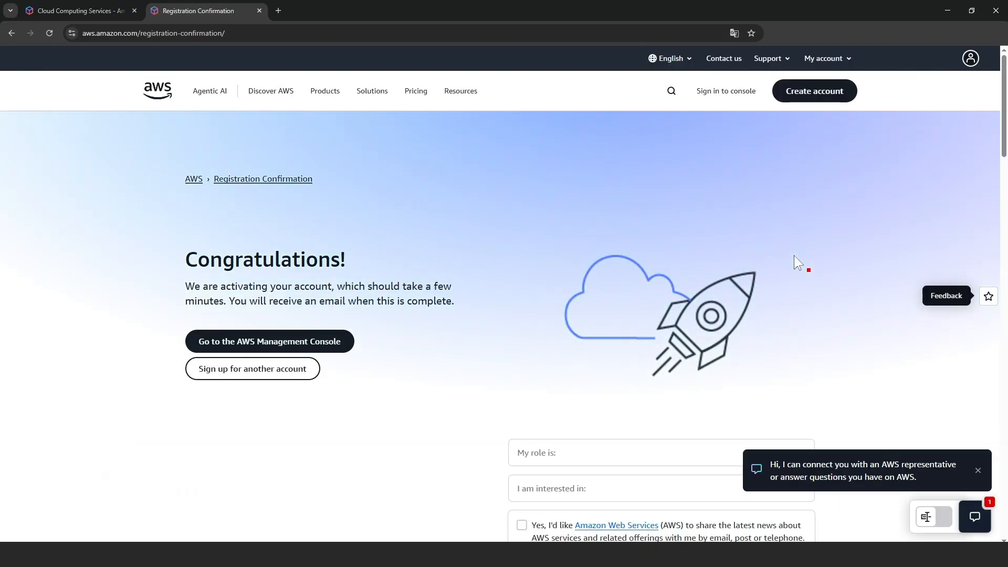
{"action": "left_click", "coordinate": [717, 92]}
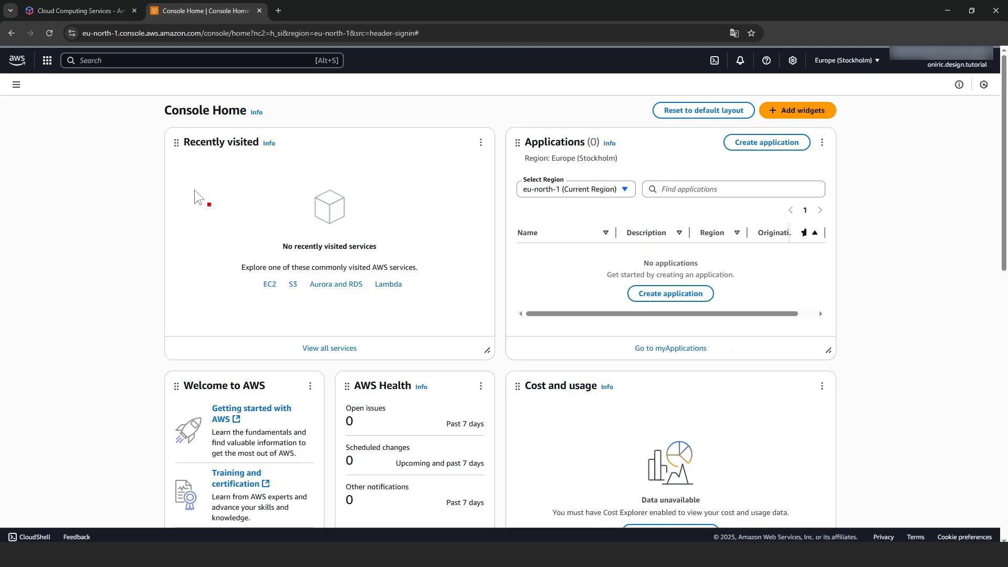
Search the console for s3 and open the S3 Buckets list
{"action": "left_click", "coordinate": [153, 61]}
{"action": "type", "text": "s3"}
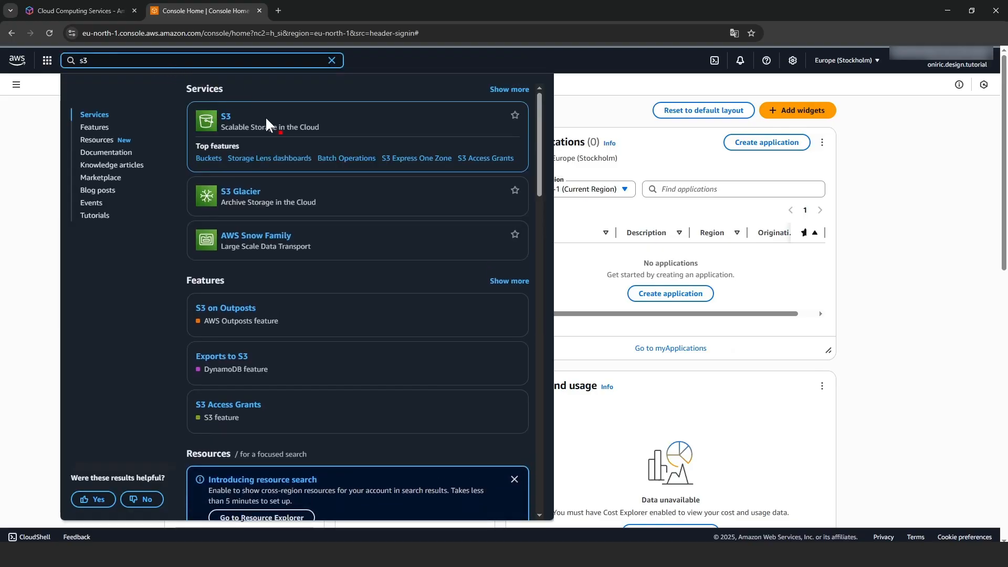
{"action": "left_click", "coordinate": [209, 159]}
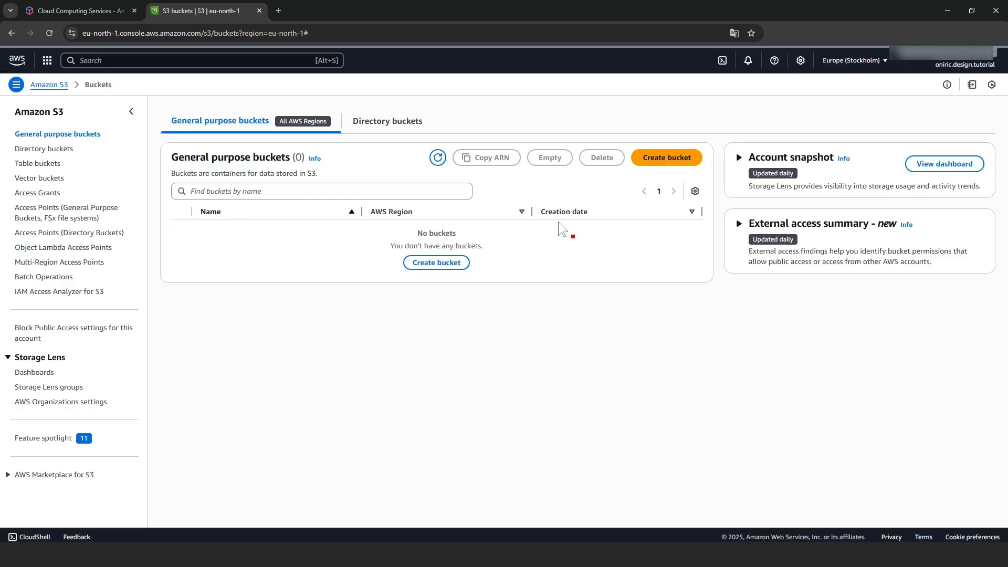
Create the bucket oniric-tutorial with default settings, leaving Block all public access on
{"action": "left_click", "coordinate": [444, 262]}
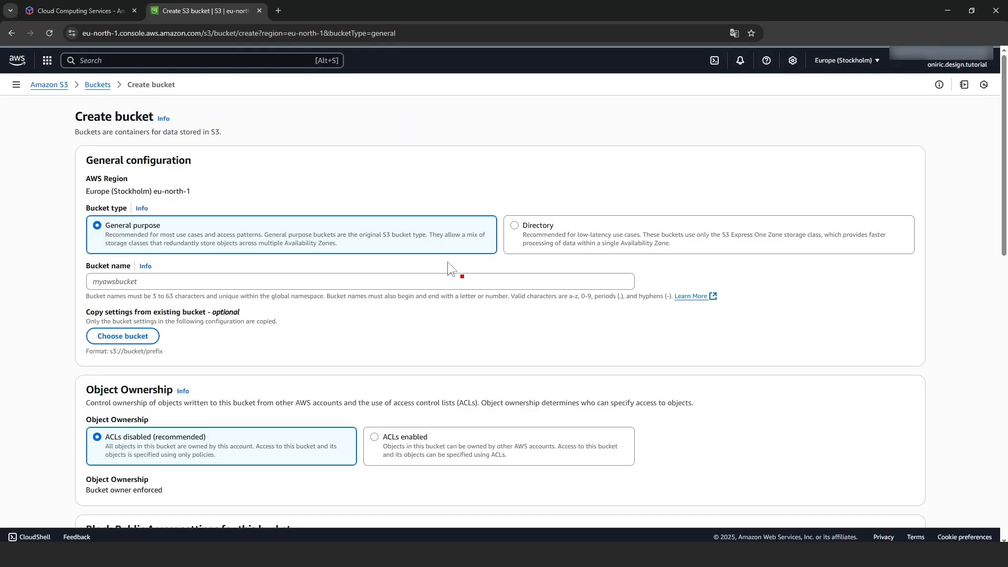
{"action": "left_click", "coordinate": [152, 281]}
{"action": "type", "text": "oniric"}
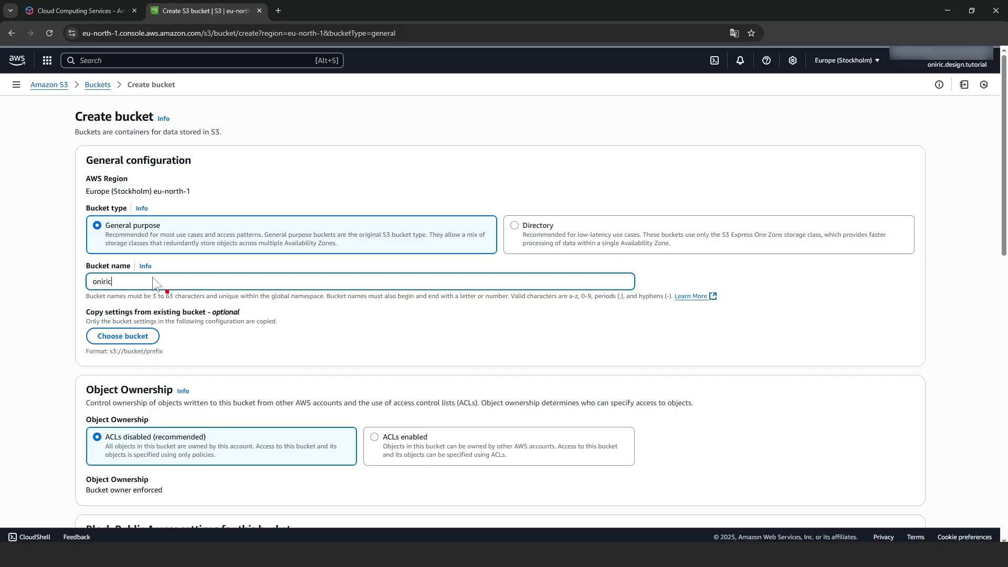
{"action": "type", "text": "-tuto"}
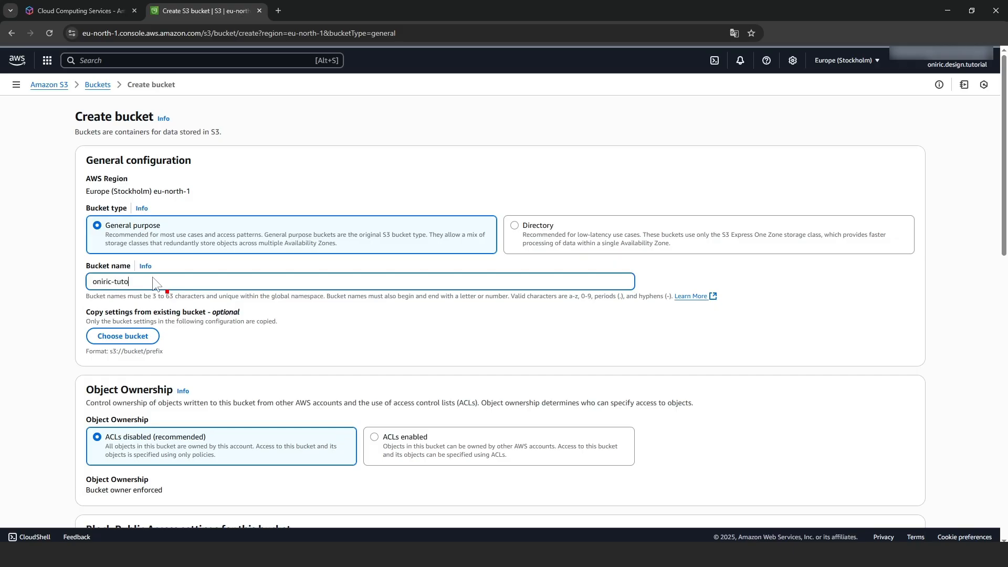
{"action": "type", "text": "rial"}
{"action": "scroll", "coordinate": [292, 301], "scroll_direction": "down", "scroll_amount": 4}
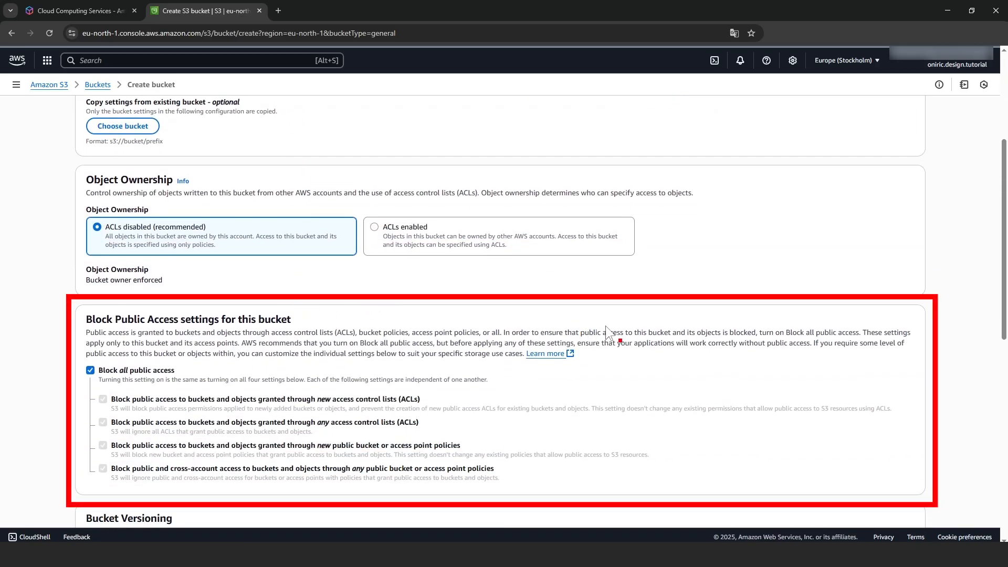
{"action": "scroll", "coordinate": [606, 325], "scroll_direction": "down", "scroll_amount": 1}
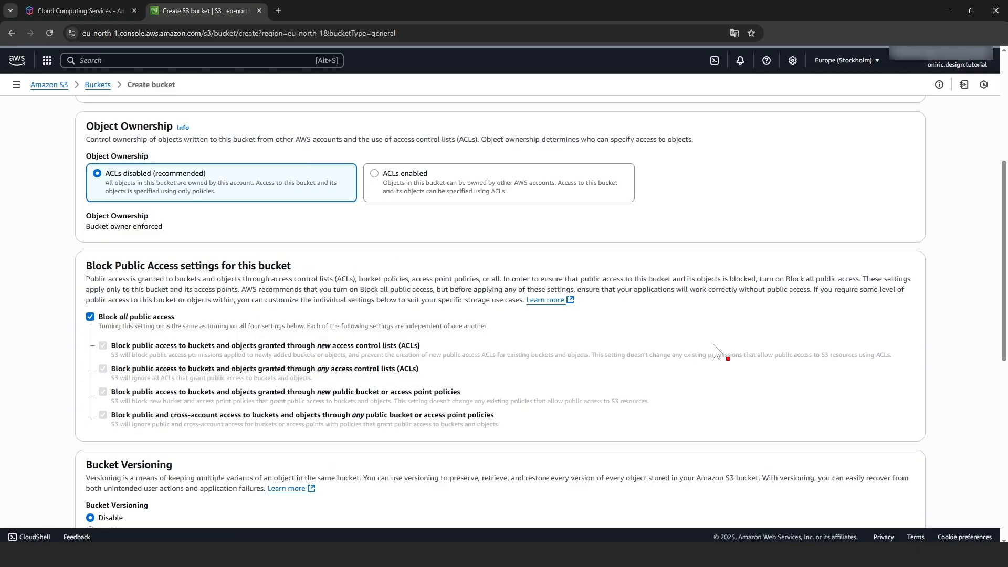
{"action": "scroll", "coordinate": [713, 345], "scroll_direction": "down", "scroll_amount": 4}
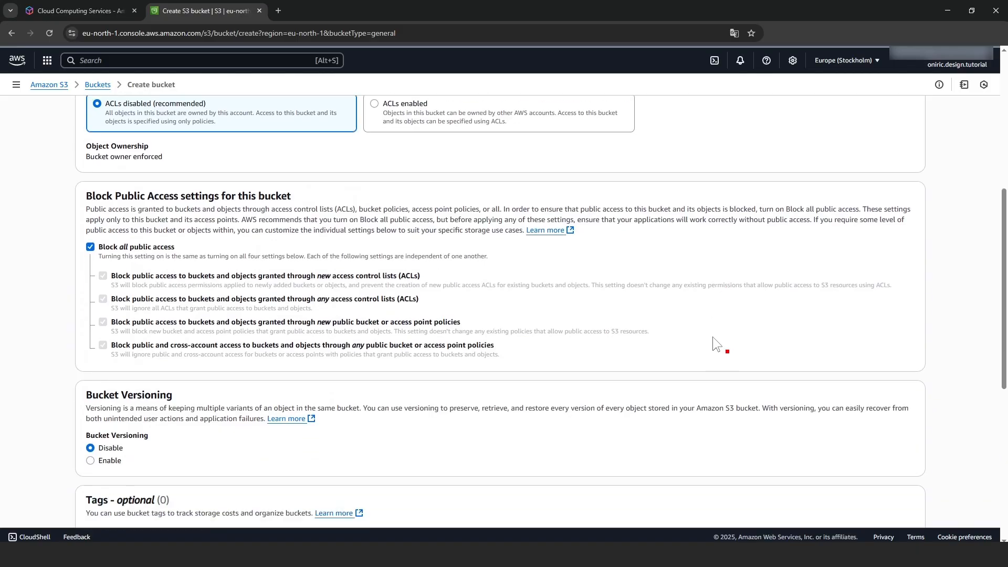
{"action": "scroll", "coordinate": [690, 294], "scroll_direction": "down", "scroll_amount": 4}
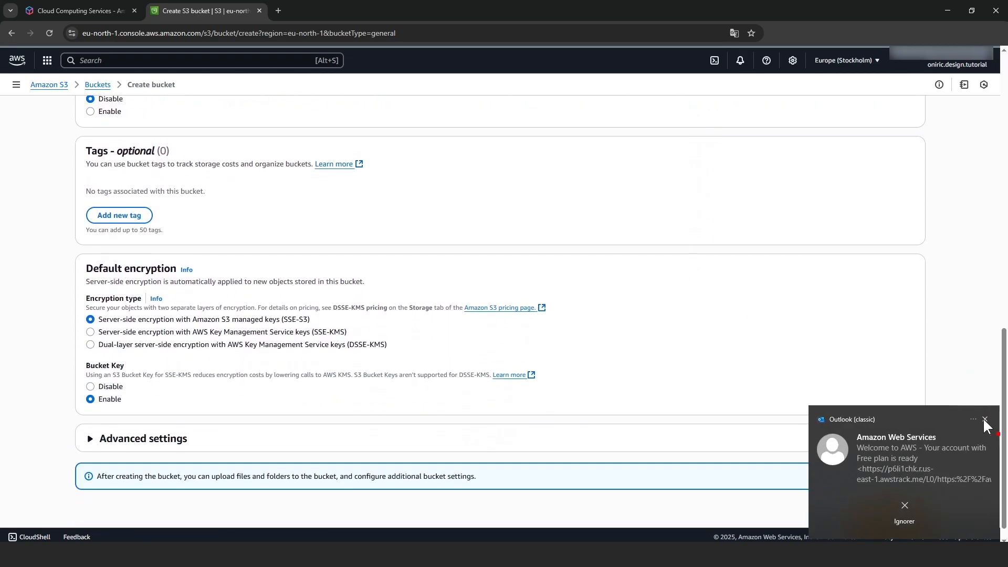
{"action": "left_click", "coordinate": [984, 419]}
{"action": "scroll", "coordinate": [788, 346], "scroll_direction": "down", "scroll_amount": 1}
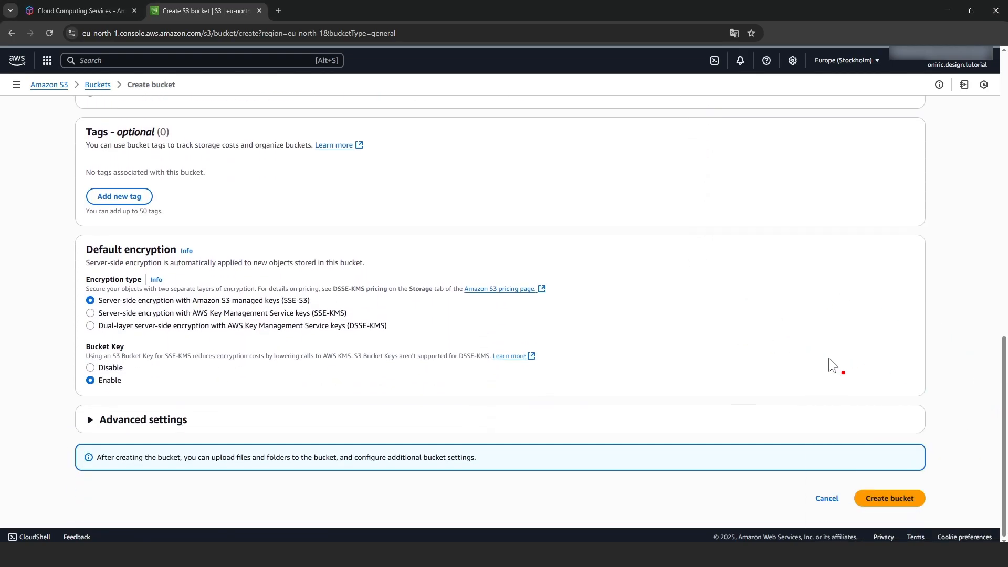
{"action": "left_click", "coordinate": [893, 498]}
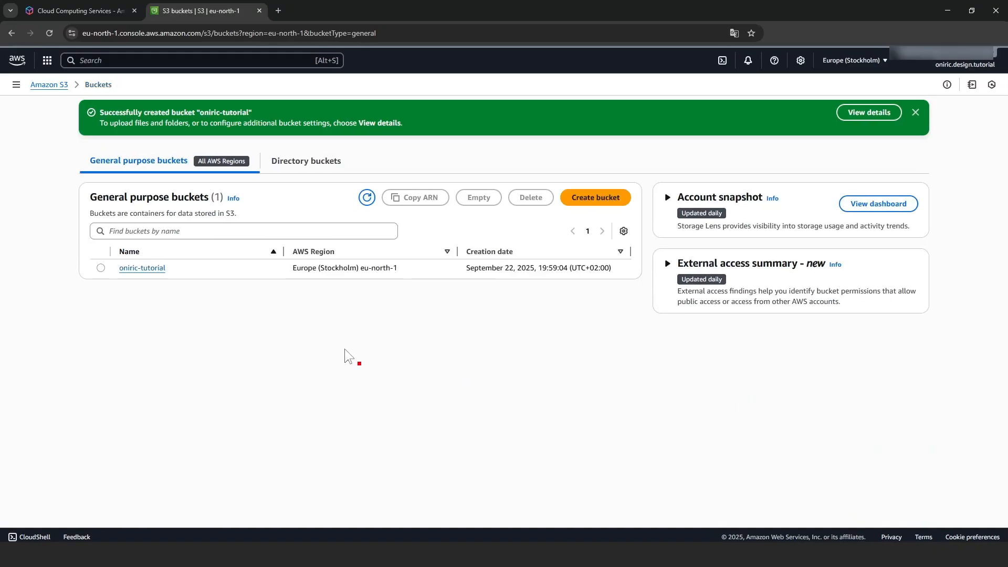
Open the oniric-tutorial bucket and create a folder named muse-magnetic-button-effect-01
{"action": "left_click", "coordinate": [152, 268]}
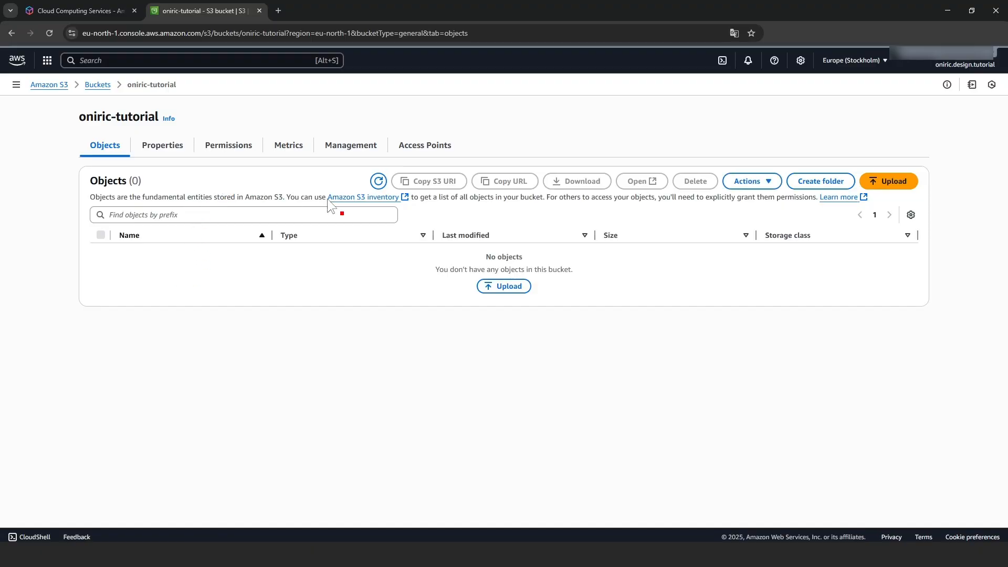
{"action": "left_click", "coordinate": [813, 183]}
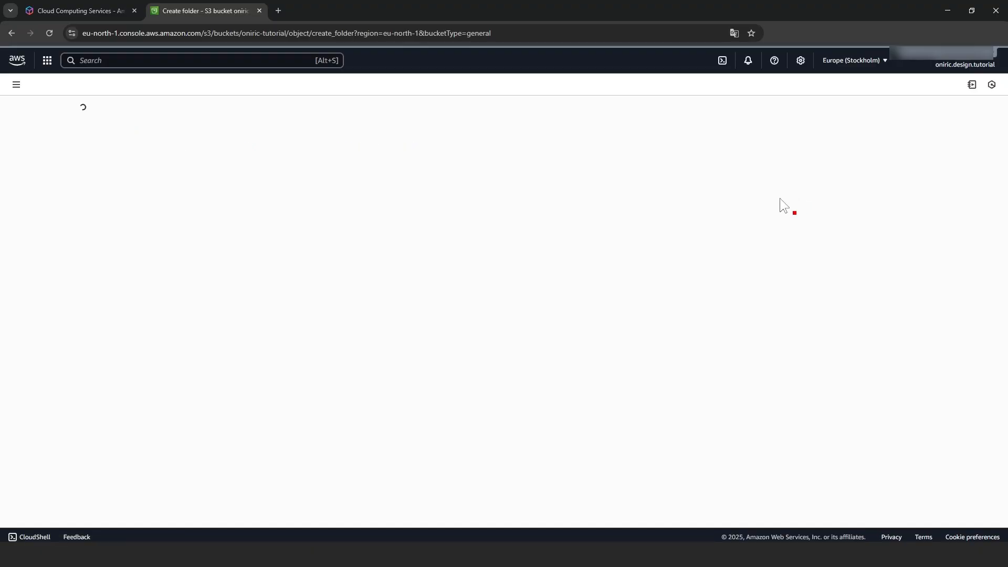
{"action": "type", "text": "muse-magneti"}
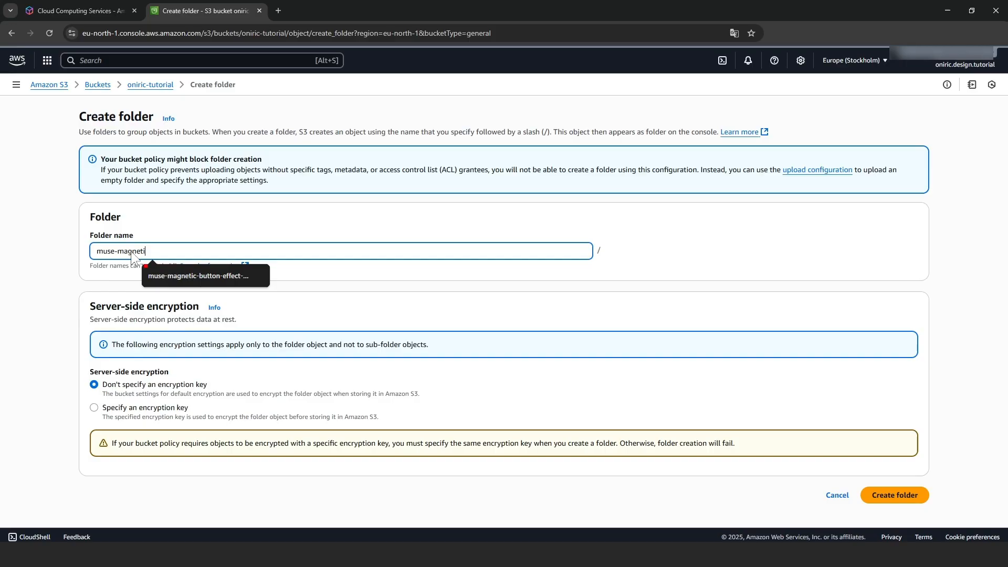
{"action": "left_click", "coordinate": [173, 276]}
{"action": "left_click", "coordinate": [368, 281]}
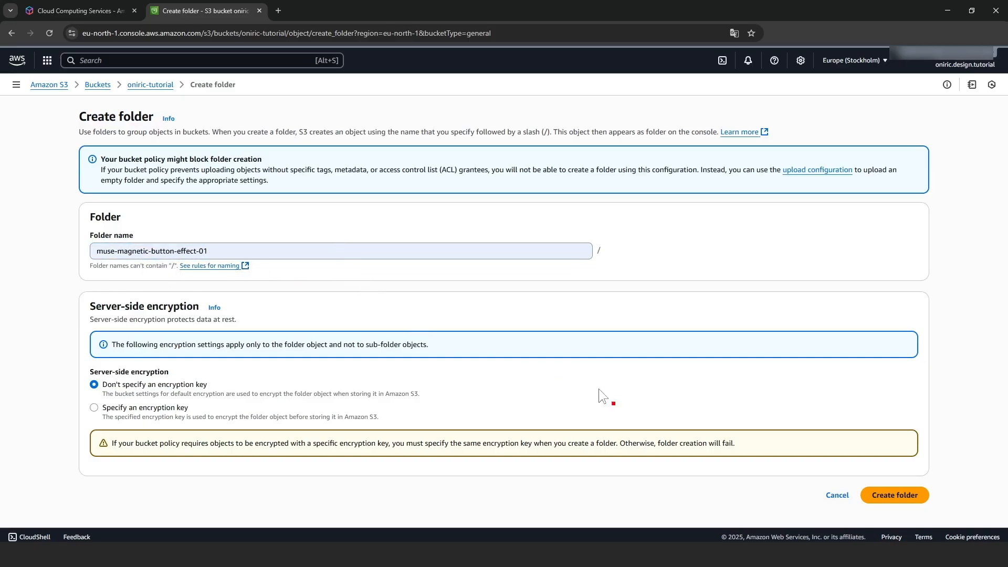
{"action": "left_click", "coordinate": [896, 496]}
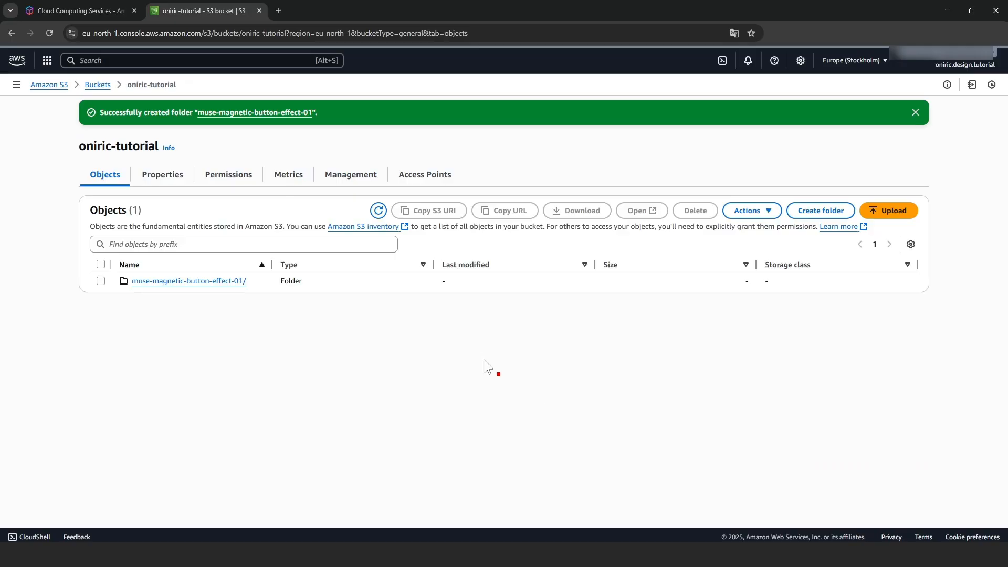
Inside muse-magnetic-button-effect-01, create a public subfolder and open it
{"action": "left_click", "coordinate": [214, 282]}
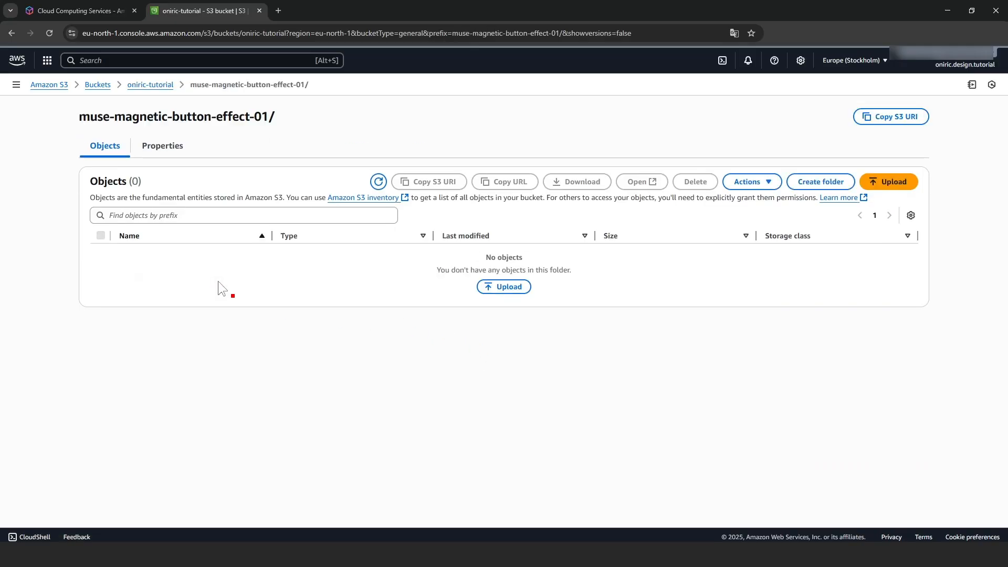
{"action": "left_click", "coordinate": [820, 181]}
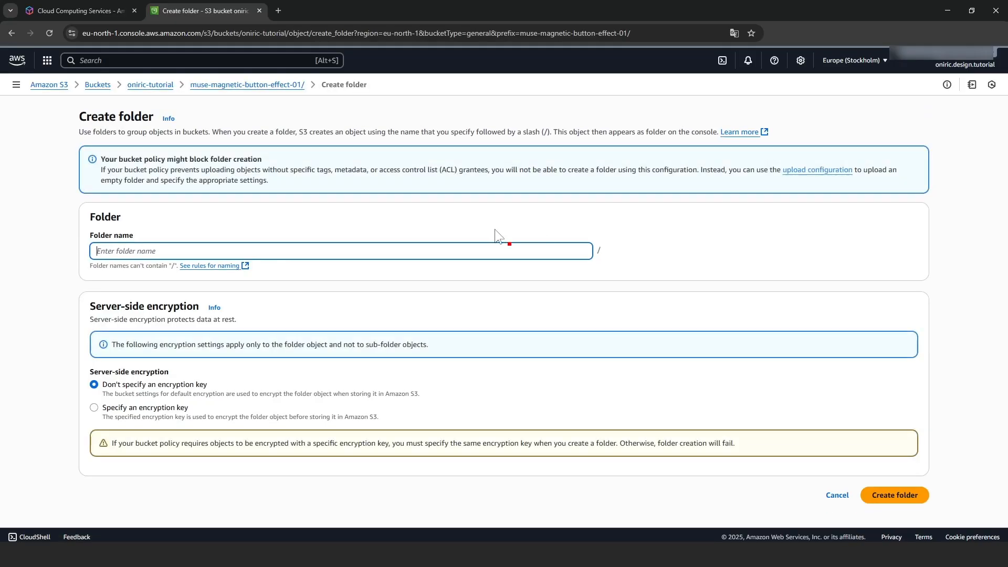
{"action": "type", "text": "pub"}
{"action": "left_click", "coordinate": [157, 277]}
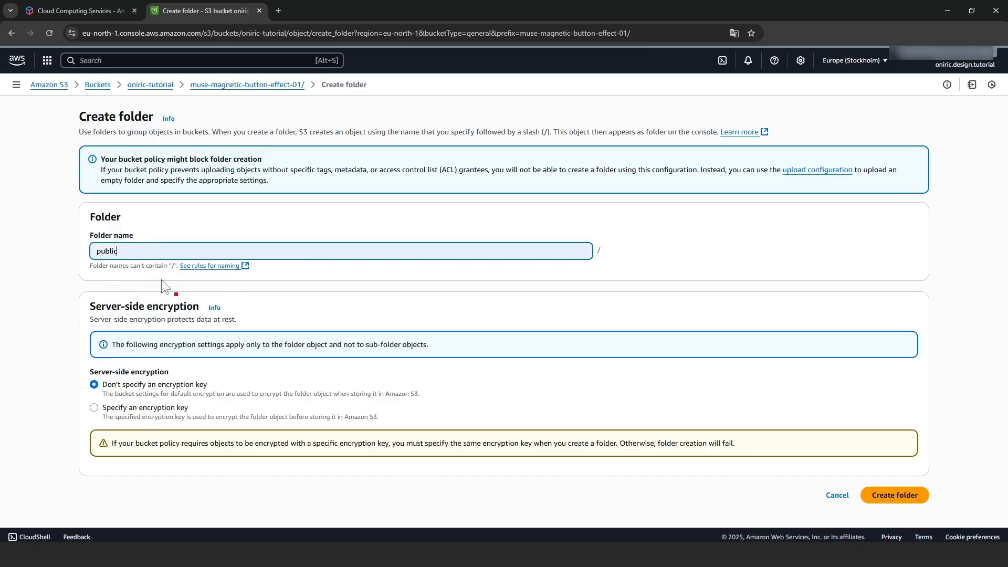
{"action": "left_click", "coordinate": [885, 496]}
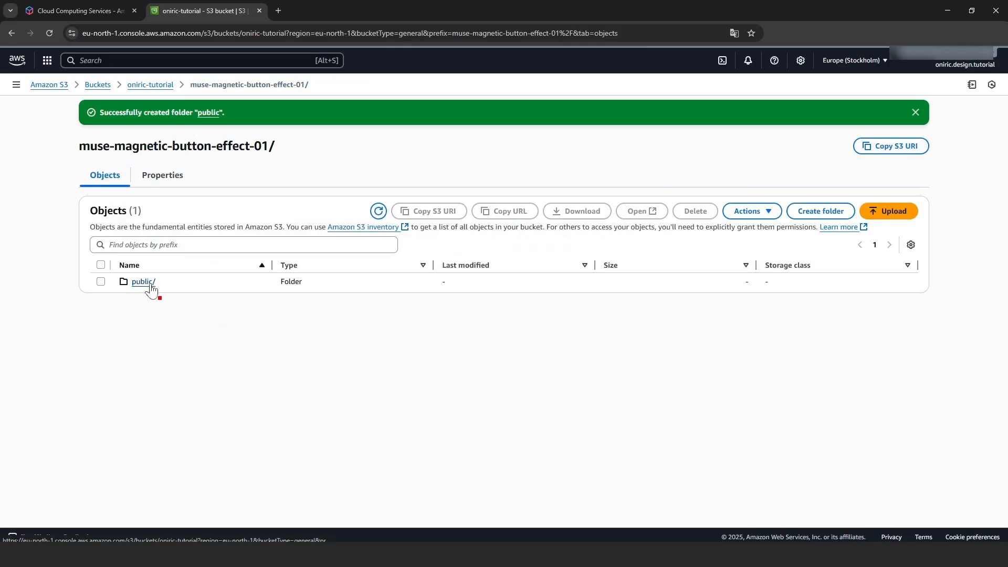
{"action": "left_click", "coordinate": [151, 289]}
{"action": "key", "text": "alt+Tab"}
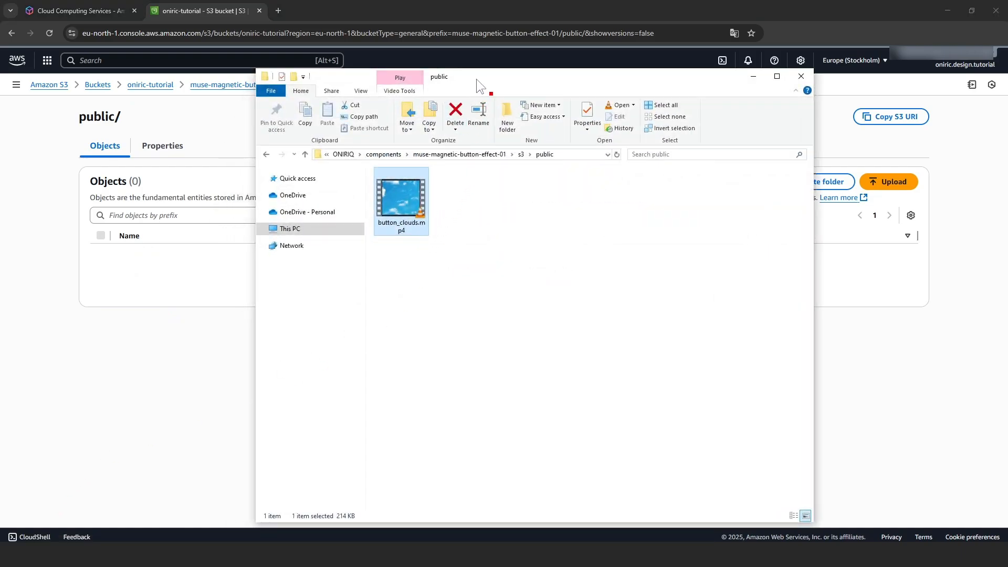
Upload button_clouds.mp4 from File Explorer into public/ and return to the folder listing
{"action": "left_click_drag", "start_coordinate": [476, 79], "coordinate": [698, 100]}
{"action": "left_click_drag", "start_coordinate": [654, 226], "coordinate": [338, 267]}
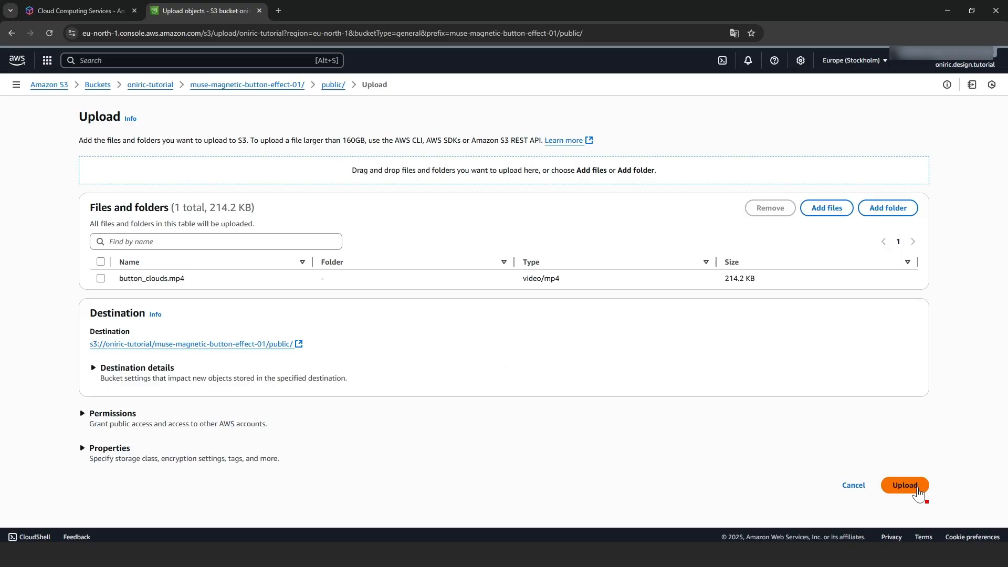
{"action": "left_click", "coordinate": [905, 485]}
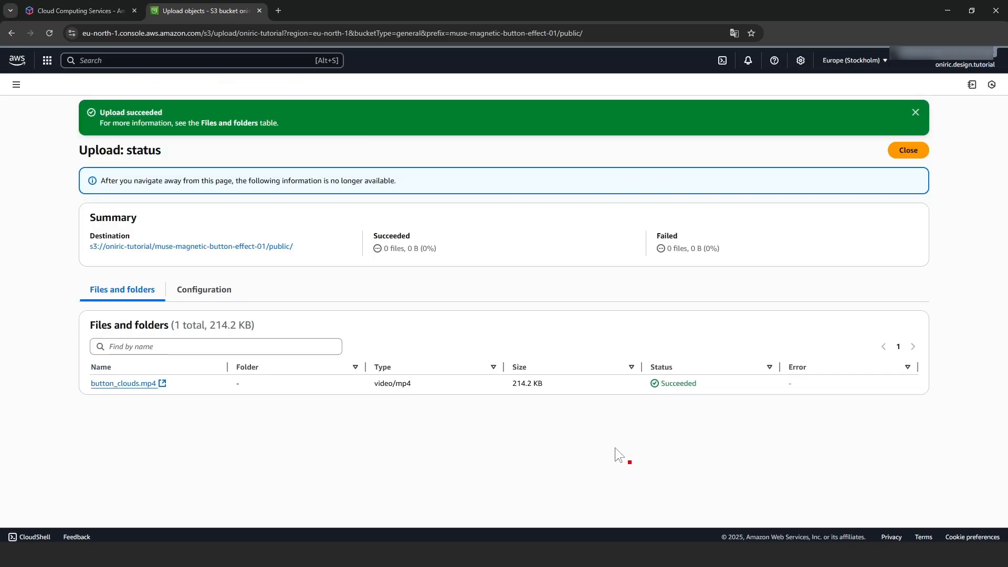
{"action": "left_click", "coordinate": [250, 255]}
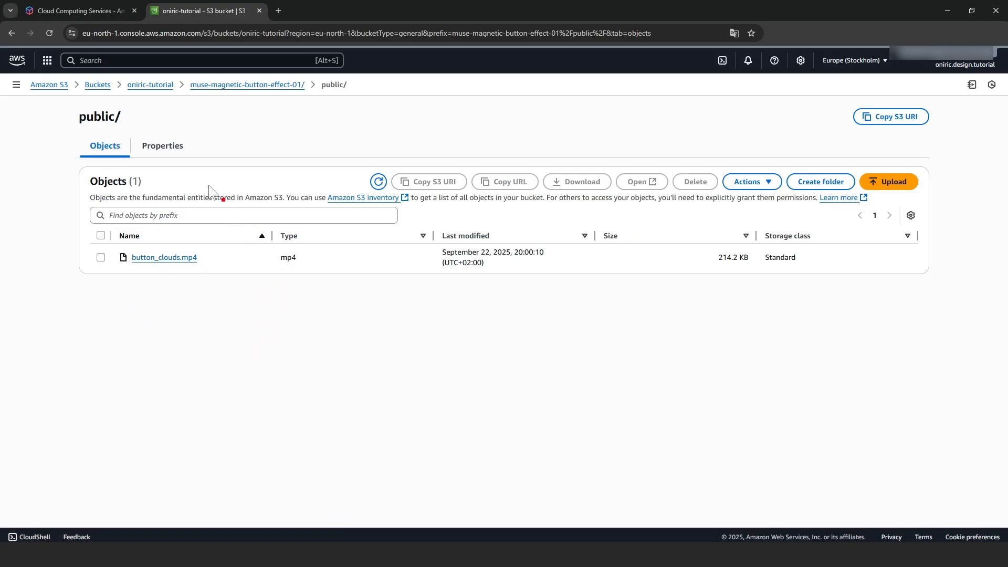
Search for cloudfront and open the CloudFront service
{"action": "left_click", "coordinate": [100, 63]}
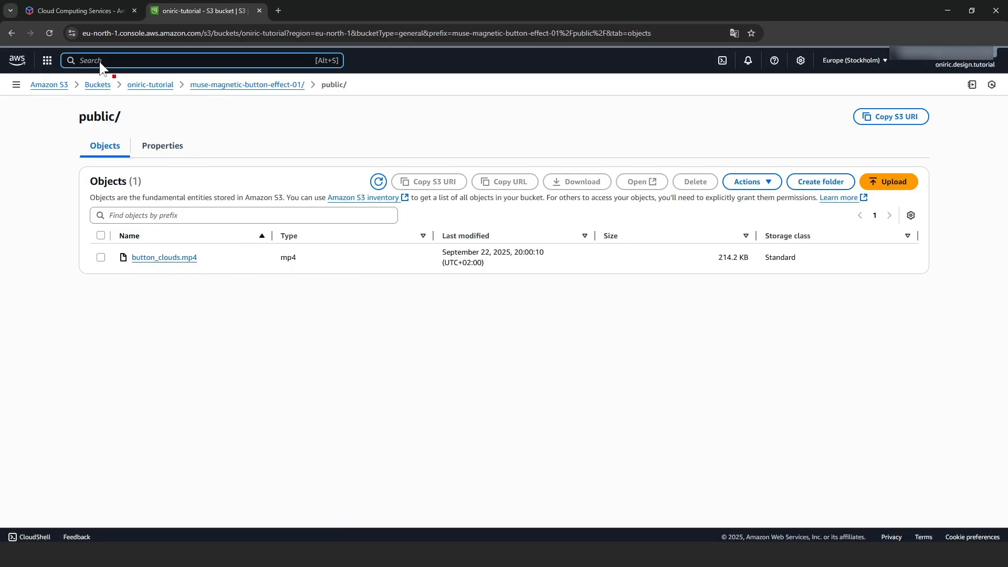
{"action": "type", "text": "cloud"}
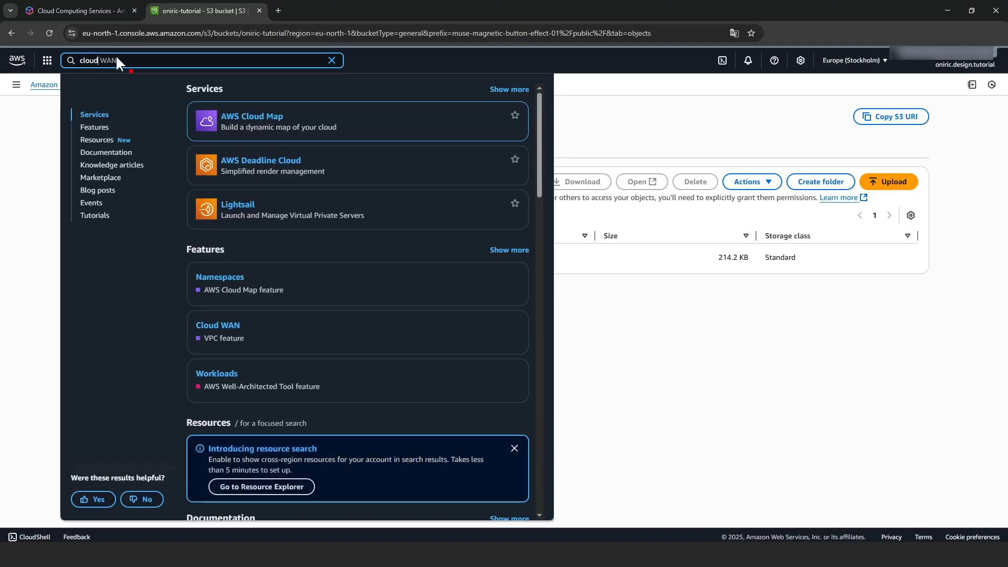
{"action": "type", "text": "front"}
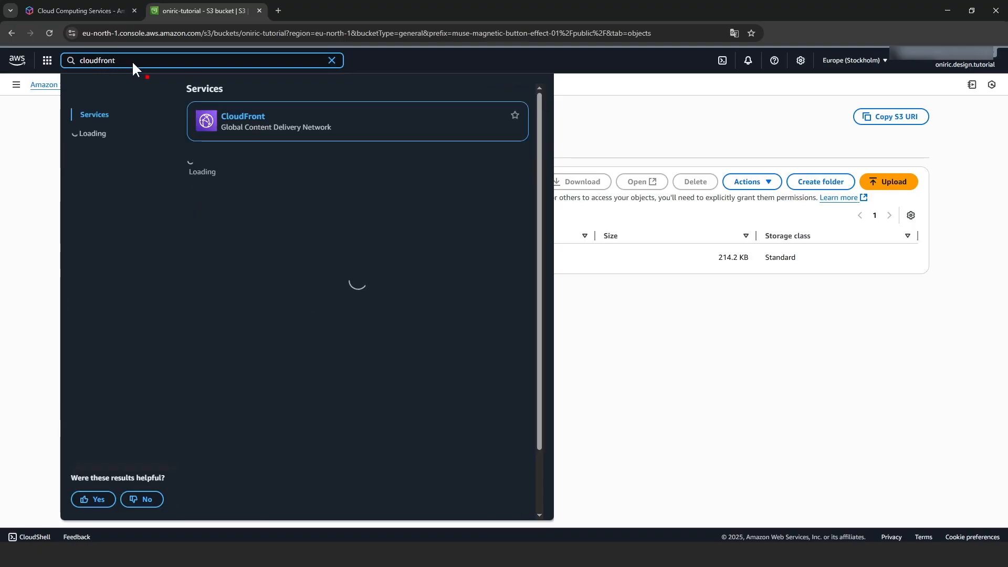
{"action": "left_click", "coordinate": [256, 128]}
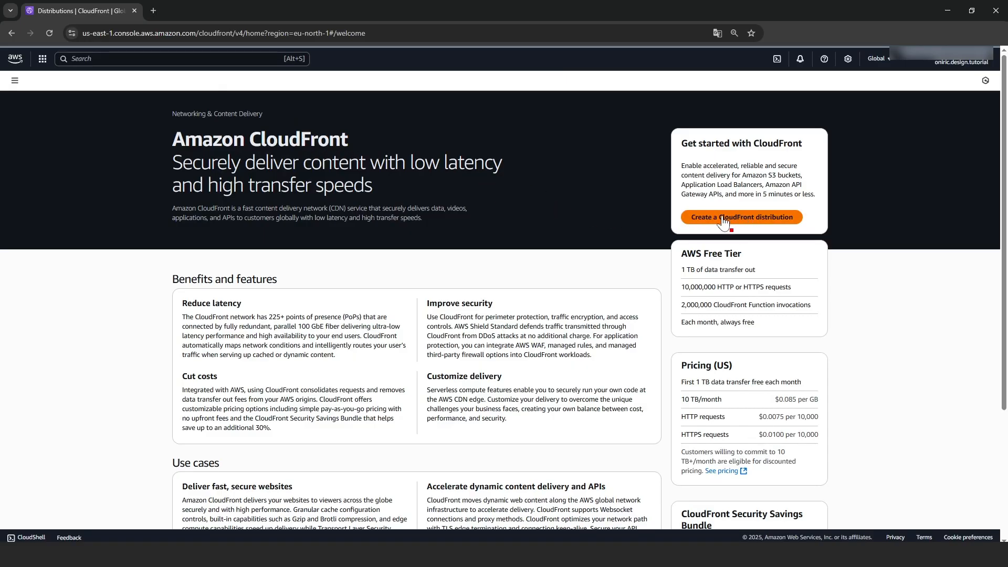
Start a distribution named oniric-tutorial-distribution, reusing the name as its description
{"action": "left_click", "coordinate": [766, 219]}
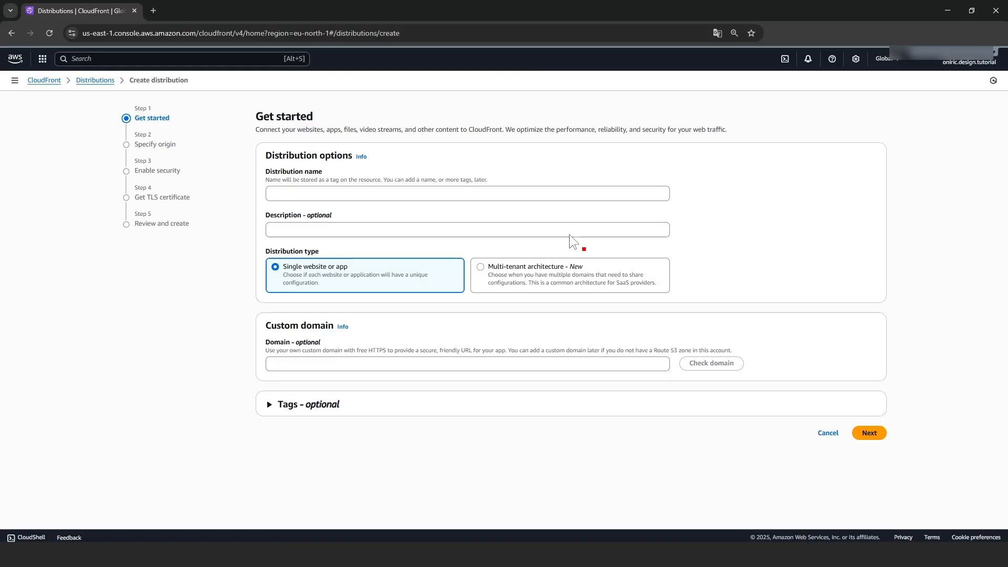
{"action": "left_click", "coordinate": [288, 195]}
{"action": "type", "text": "oniric-tutorial-distribution"}
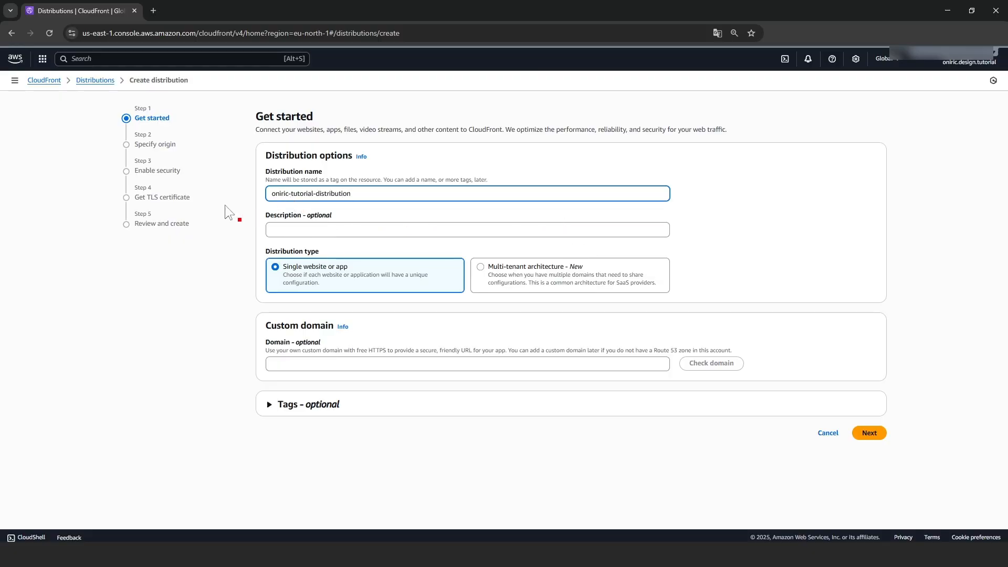
{"action": "left_click", "coordinate": [757, 207]}
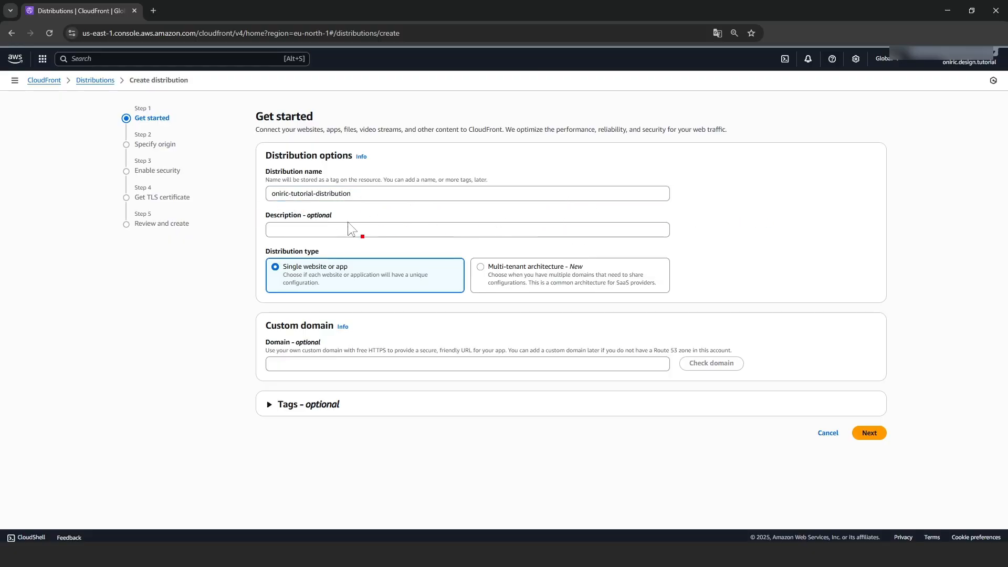
{"action": "left_click_drag", "start_coordinate": [356, 198], "coordinate": [273, 196]}
{"action": "key", "text": "ctrl+c"}
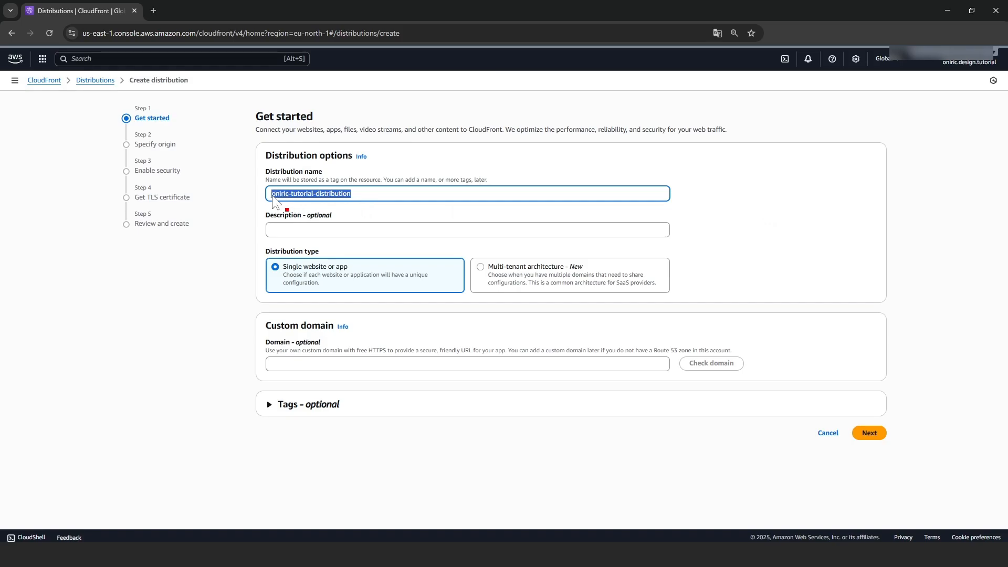
{"action": "left_click", "coordinate": [304, 229]}
{"action": "key", "text": "ctrl+v"}
{"action": "left_click", "coordinate": [738, 237]}
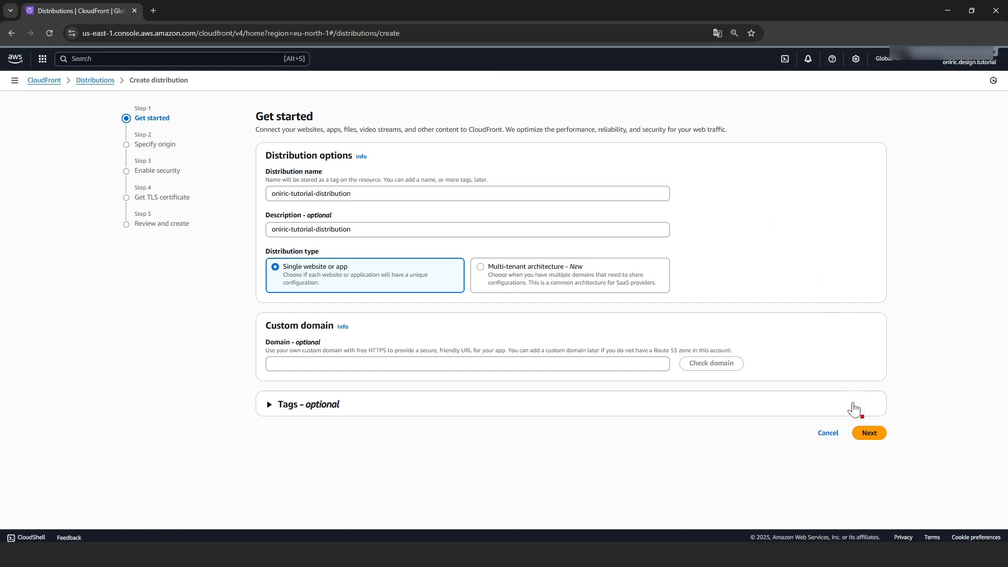
Choose the oniric-tutorial S3 bucket as the distribution's origin
{"action": "left_click", "coordinate": [869, 433]}
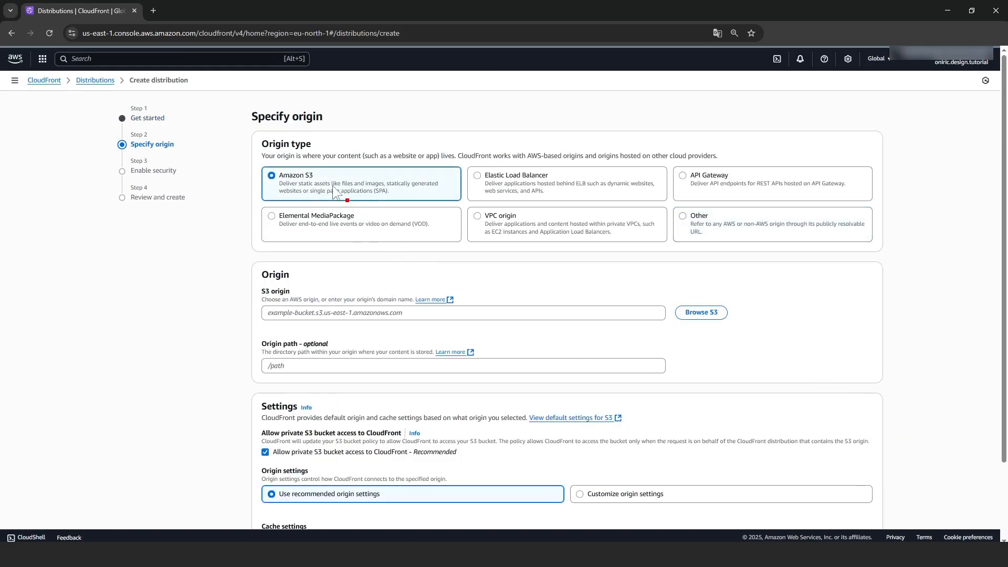
{"action": "scroll", "coordinate": [225, 243], "scroll_direction": "down", "scroll_amount": 1}
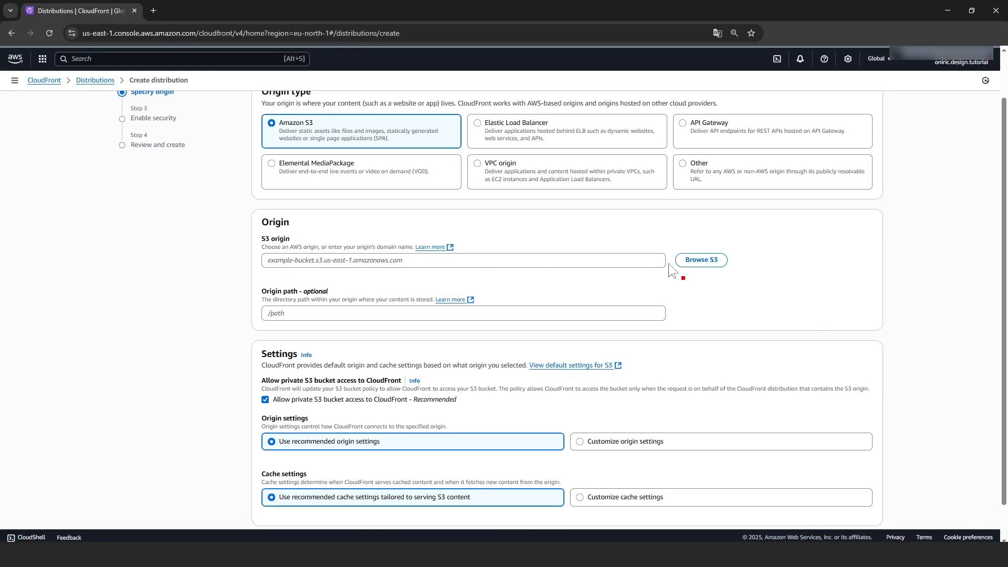
{"action": "left_click", "coordinate": [698, 260]}
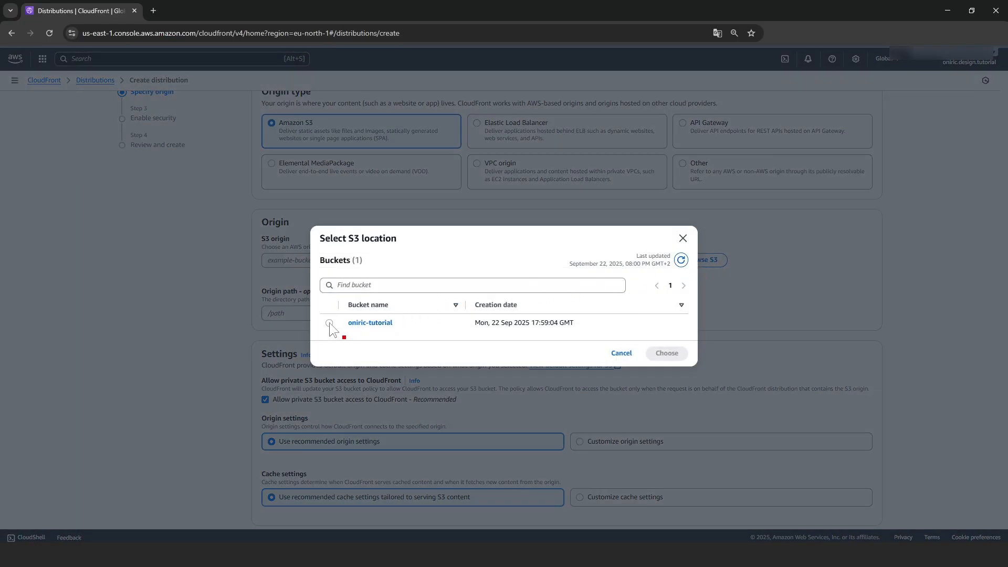
{"action": "left_click", "coordinate": [329, 323]}
{"action": "left_click", "coordinate": [677, 354]}
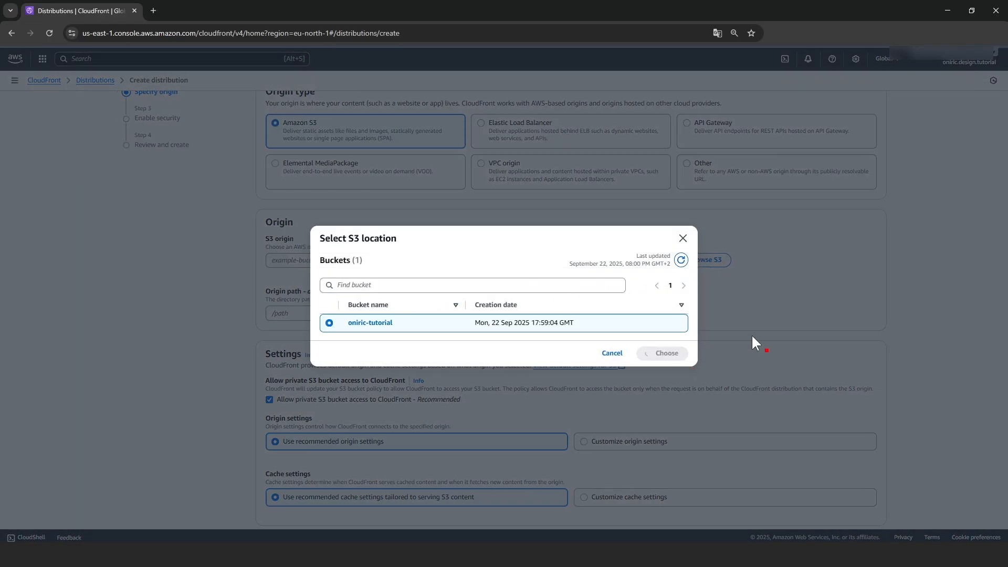
{"action": "scroll", "coordinate": [788, 310], "scroll_direction": "down", "scroll_amount": 1}
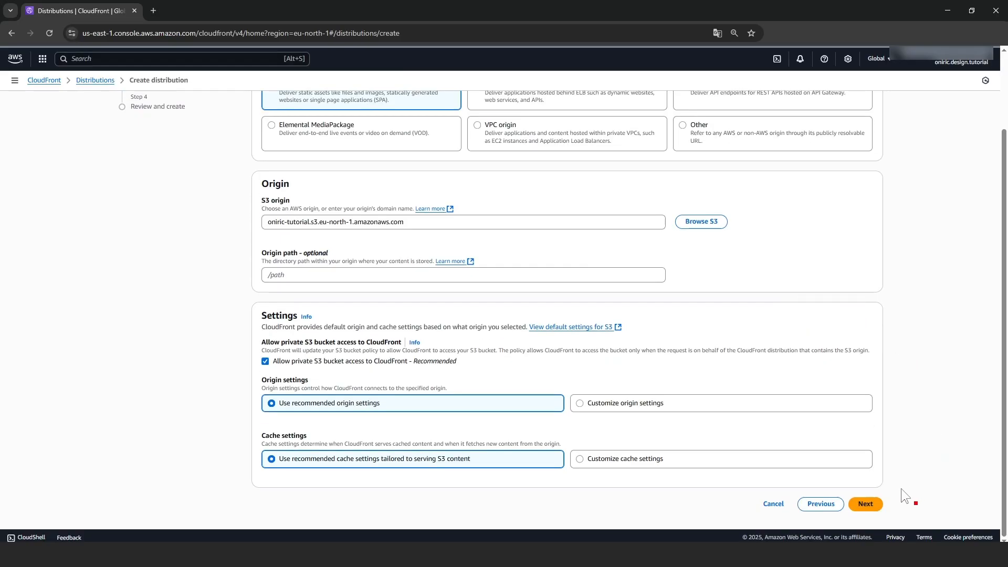
Create the distribution with security protections disabled and copy its domain d3ezcmr34gfui8.cloudfront.net
{"action": "left_click", "coordinate": [867, 505]}
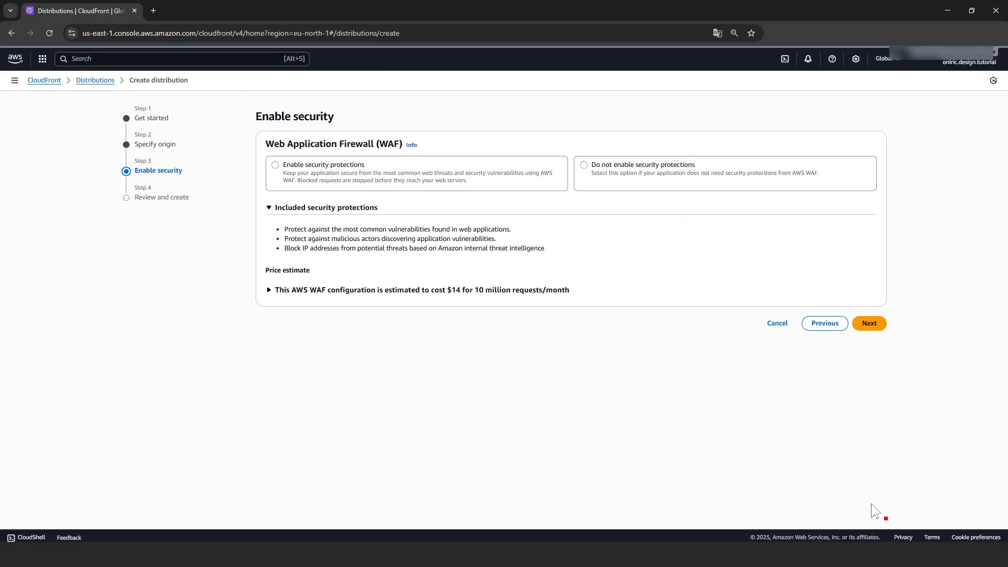
{"action": "left_click", "coordinate": [584, 167]}
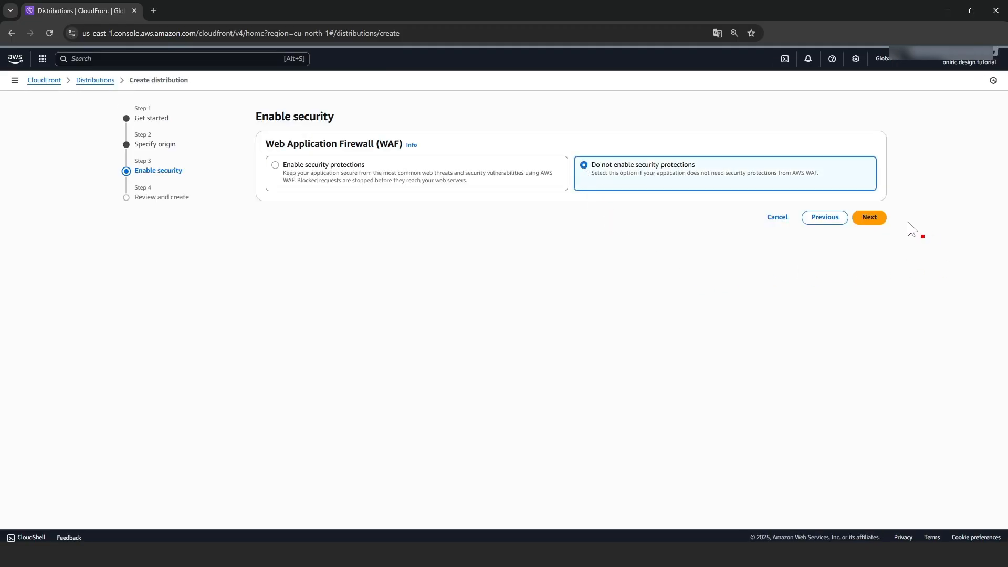
{"action": "left_click", "coordinate": [869, 218]}
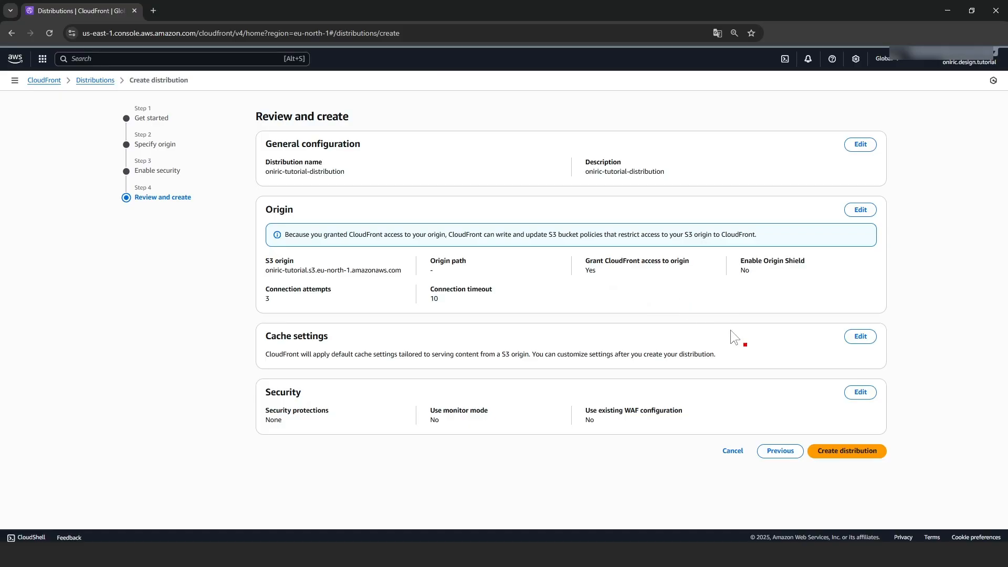
{"action": "left_click", "coordinate": [844, 448]}
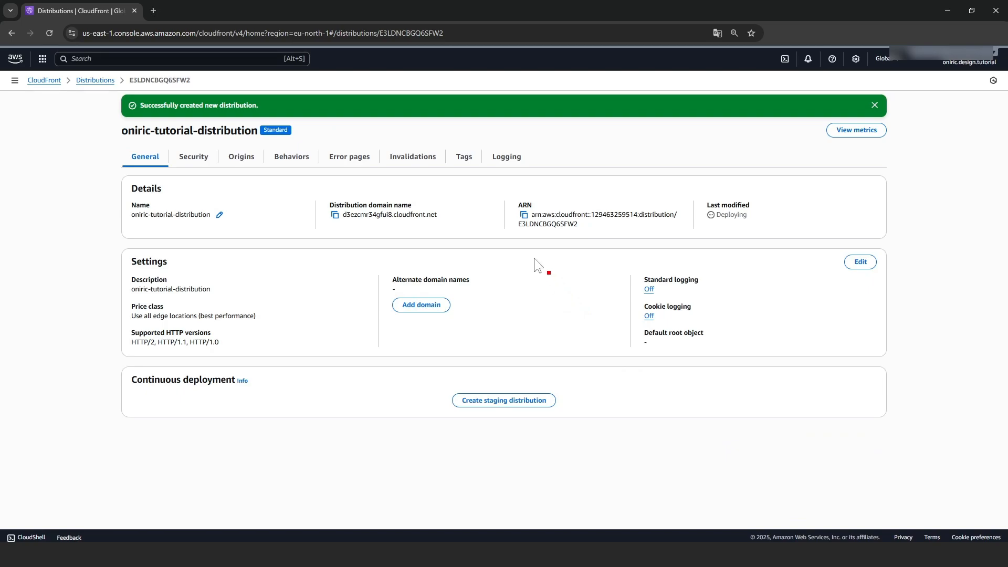
{"action": "left_click", "coordinate": [335, 216]}
{"action": "left_click", "coordinate": [938, 10]}
Replace XXX.cloudfront.net in the clouds video URL with d3ezcmr34gfui8.cloudfront.net
{"action": "left_click", "coordinate": [975, 101]}
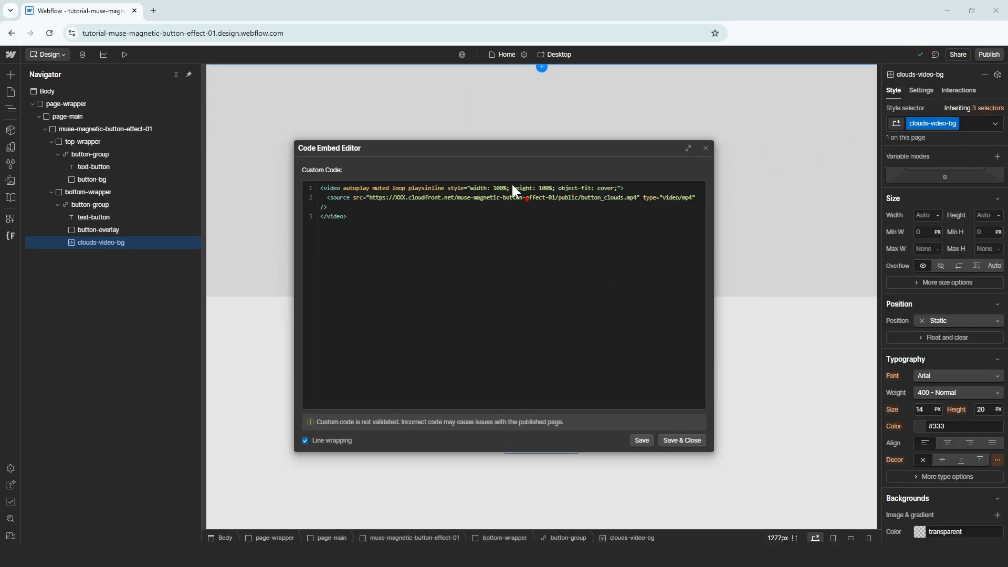
{"action": "left_click", "coordinate": [406, 198]}
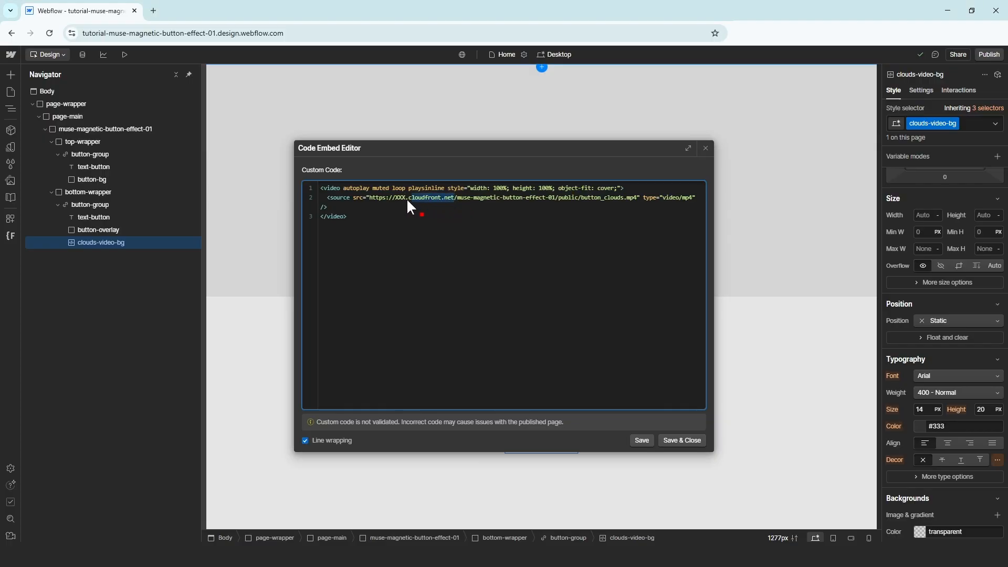
{"action": "left_click_drag", "start_coordinate": [406, 197], "coordinate": [395, 197]}
{"action": "key", "text": "ctrl+v"}
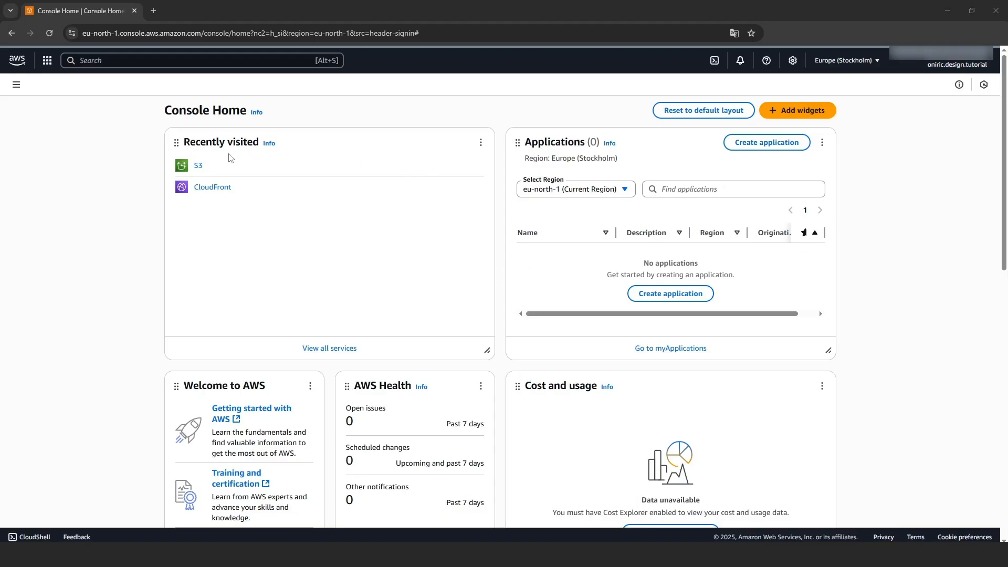
Go to button_clouds.mp4 in the oniric-tutorial public folder and copy its object URL
{"action": "left_click", "coordinate": [198, 168]}
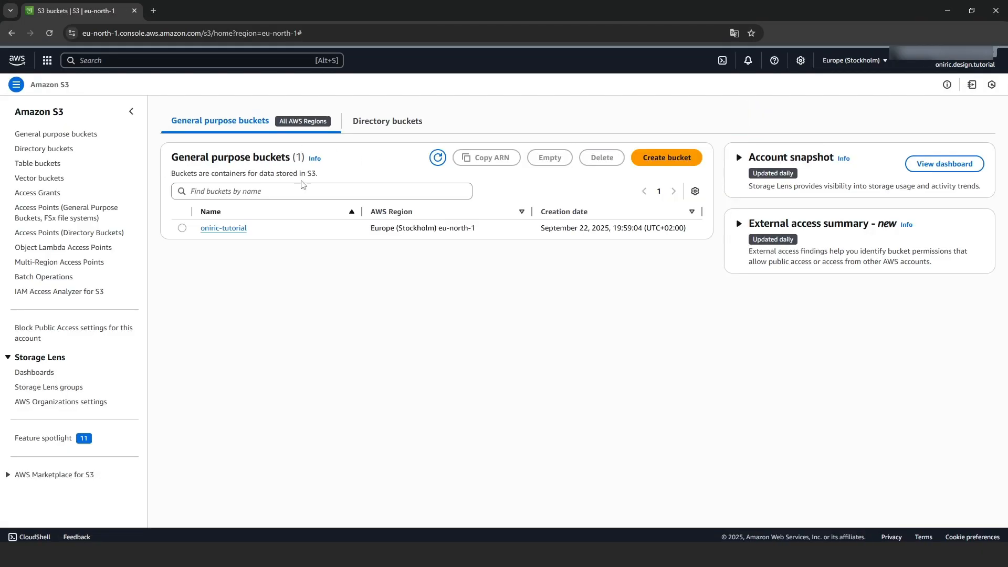
{"action": "left_click", "coordinate": [236, 230]}
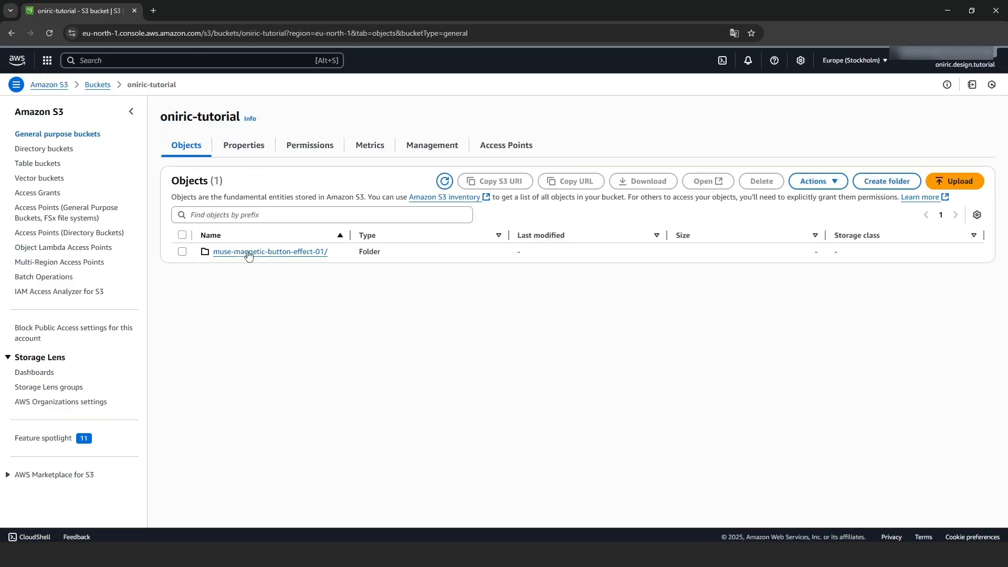
{"action": "left_click", "coordinate": [251, 254]}
{"action": "left_click", "coordinate": [231, 254]}
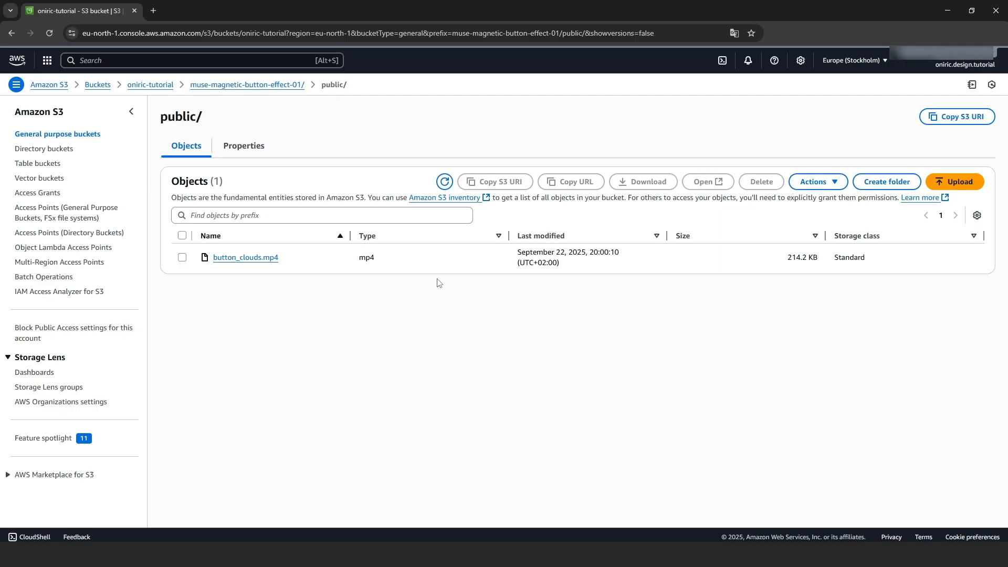
{"action": "left_click", "coordinate": [182, 257]}
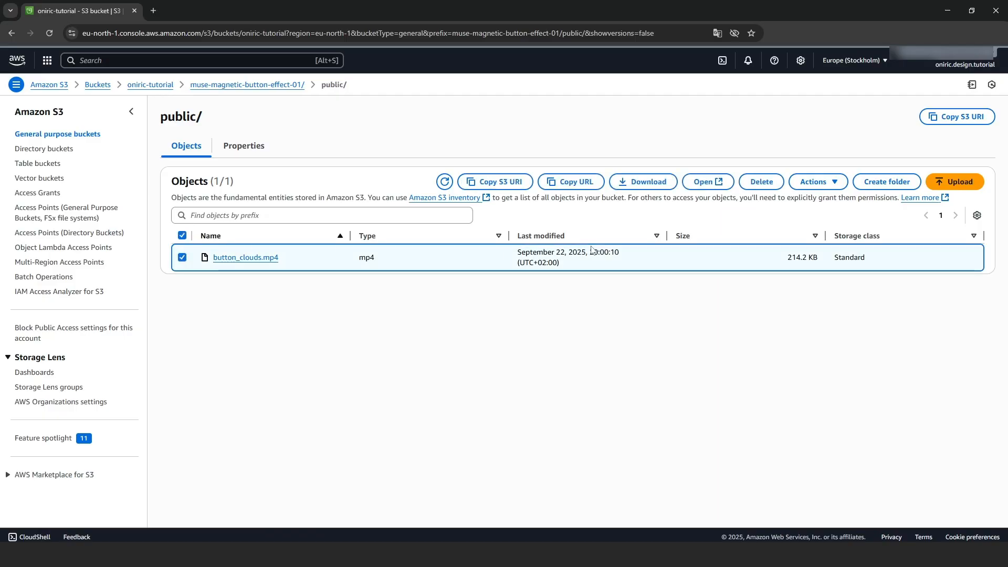
{"action": "left_click", "coordinate": [579, 187]}
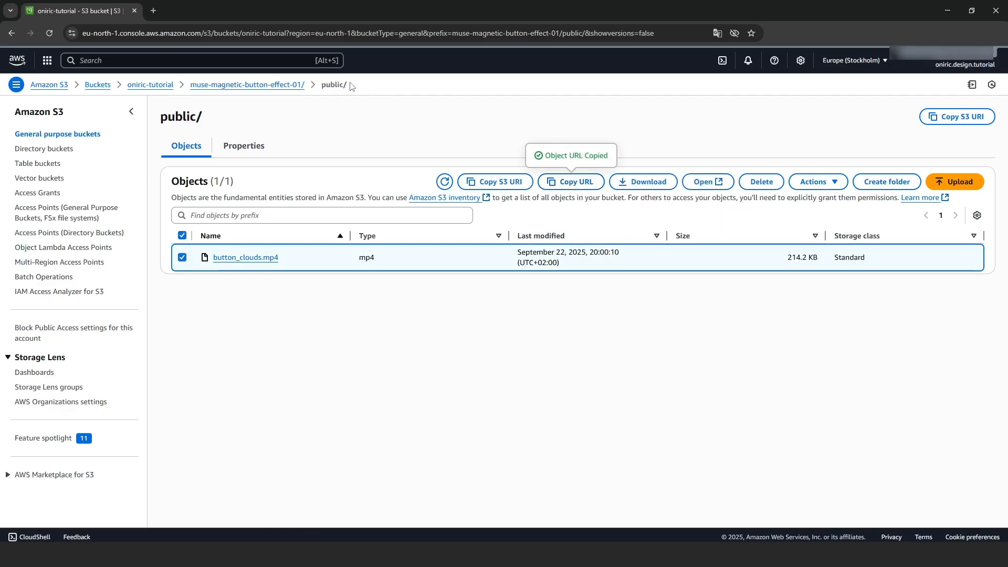
Load the object URL in a new private tab, which returns Access Denied
{"action": "left_click", "coordinate": [153, 10]}
{"action": "key", "text": "ctrl+v"}
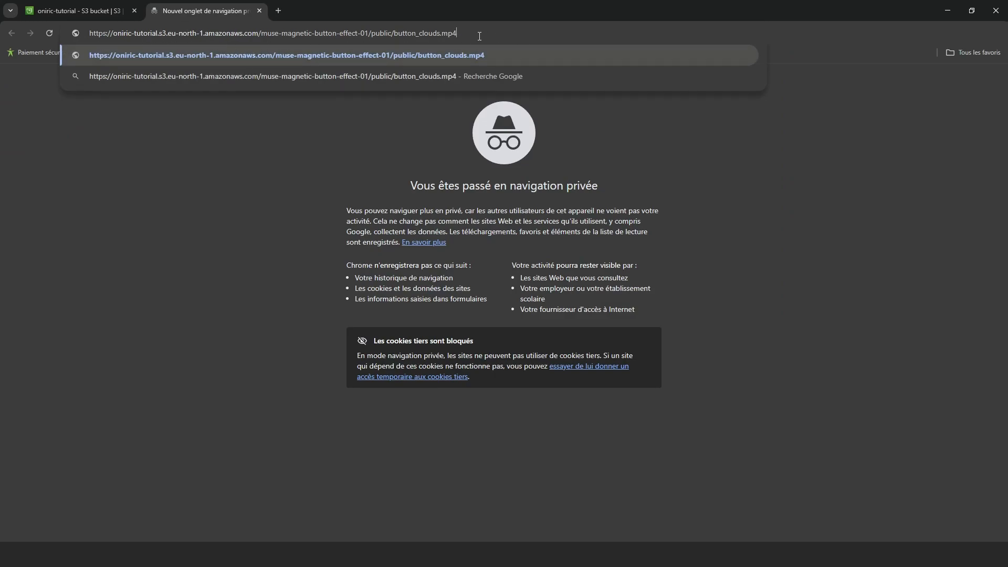
{"action": "key", "text": "Return"}
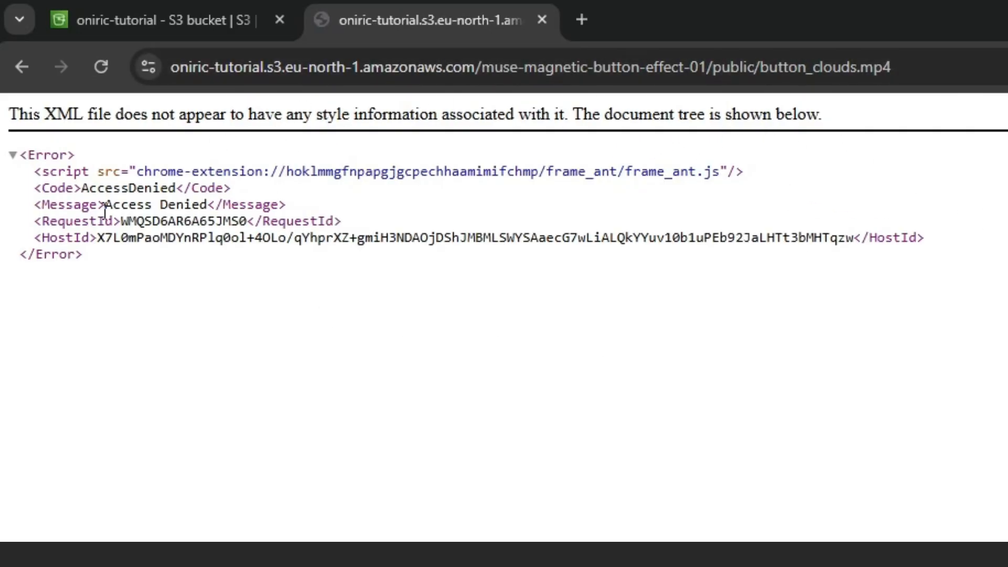
{"action": "left_click_drag", "start_coordinate": [105, 208], "coordinate": [208, 207]}
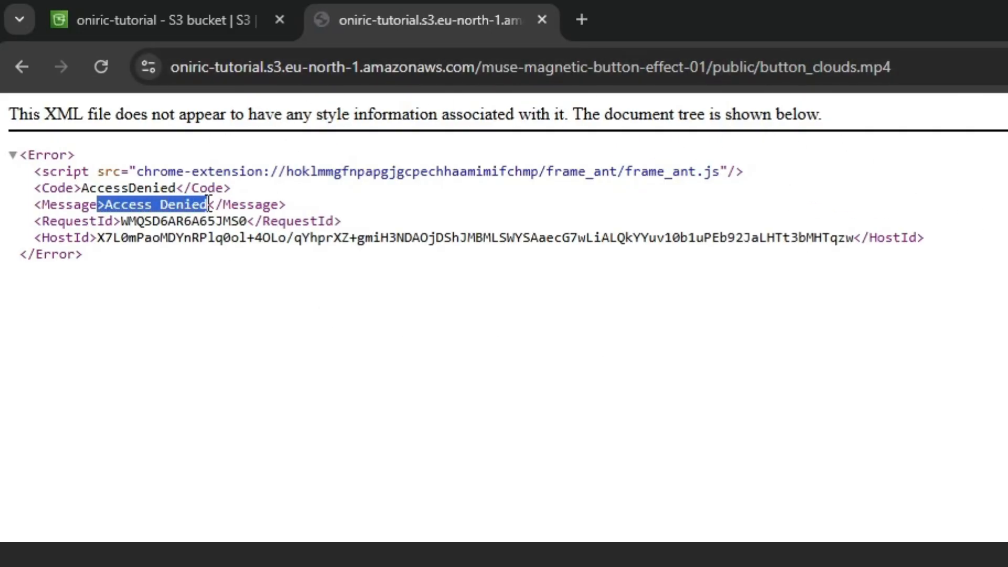
{"action": "left_click", "coordinate": [228, 338]}
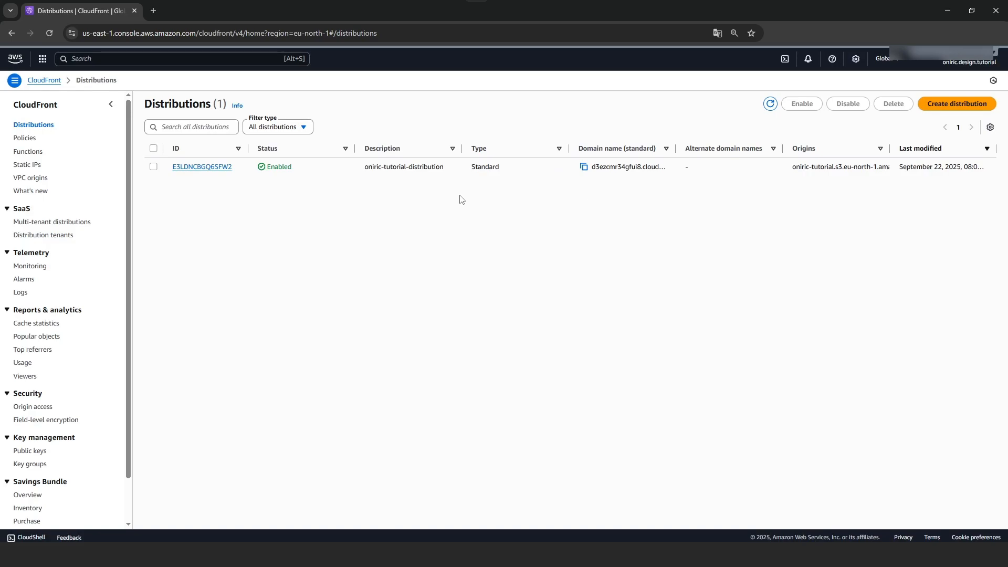
Check the Origins of oniric-tutorial-distribution, widening the columns to confirm the oniric-tutorial S3 bucket origin
{"action": "left_click", "coordinate": [220, 172]}
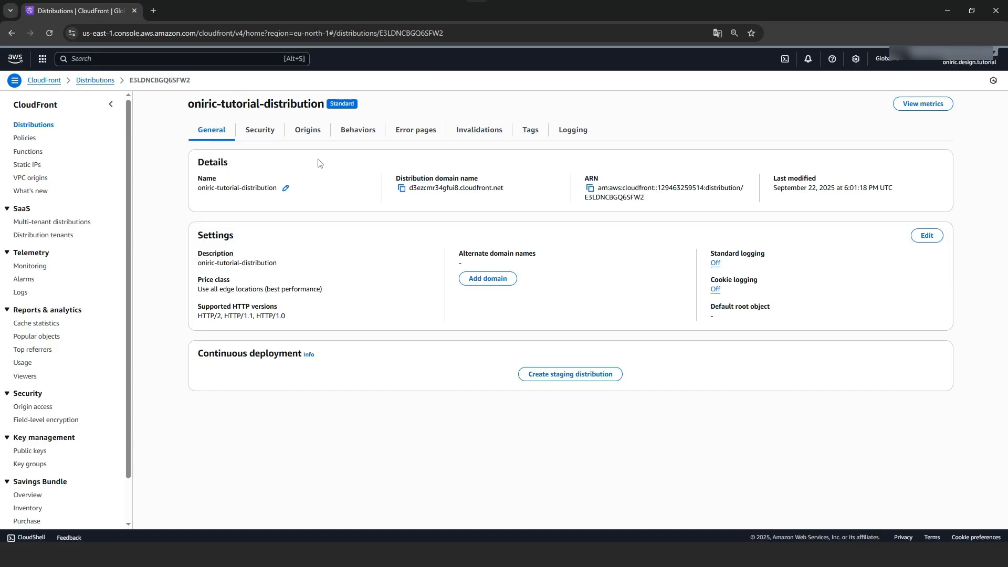
{"action": "left_click", "coordinate": [307, 132]}
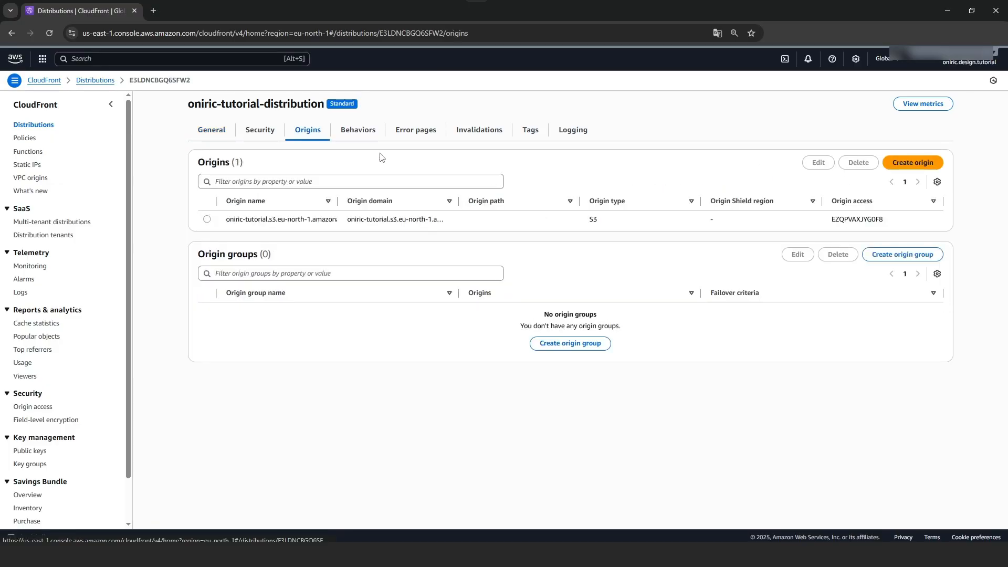
{"action": "left_click_drag", "start_coordinate": [459, 203], "coordinate": [566, 202]}
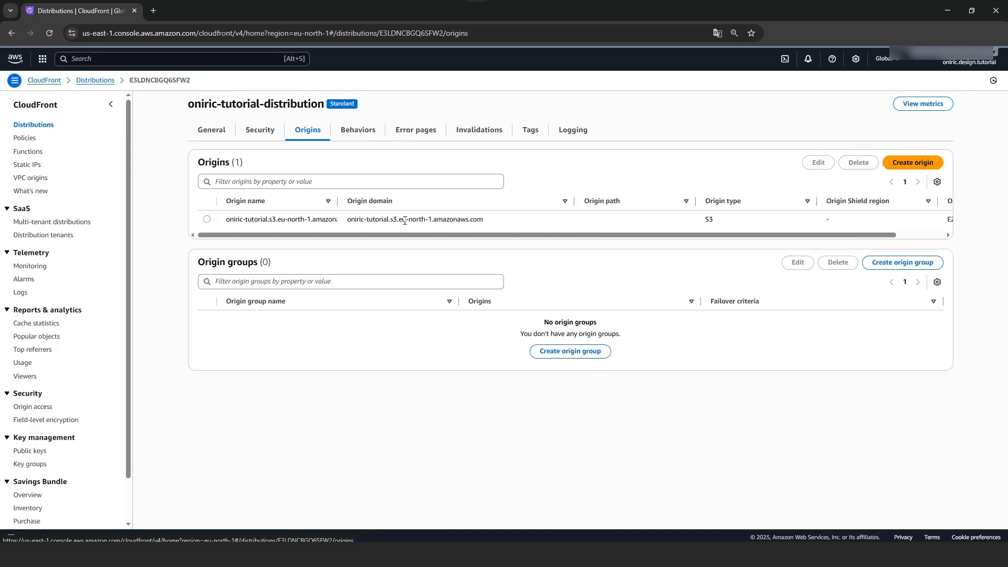
{"action": "left_click_drag", "start_coordinate": [338, 201], "coordinate": [427, 201]}
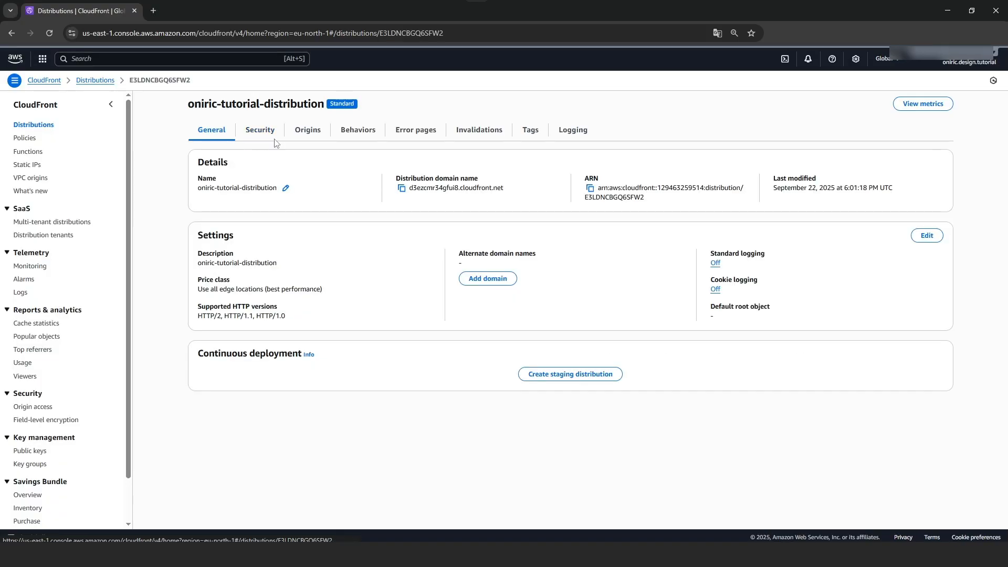
{"action": "left_click", "coordinate": [402, 189]}
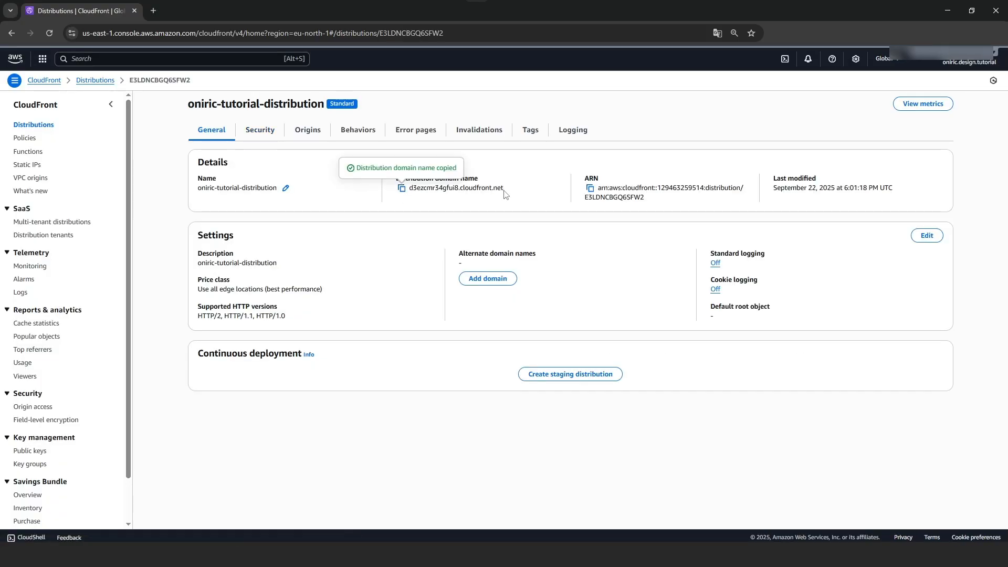
{"action": "left_click", "coordinate": [294, 555]}
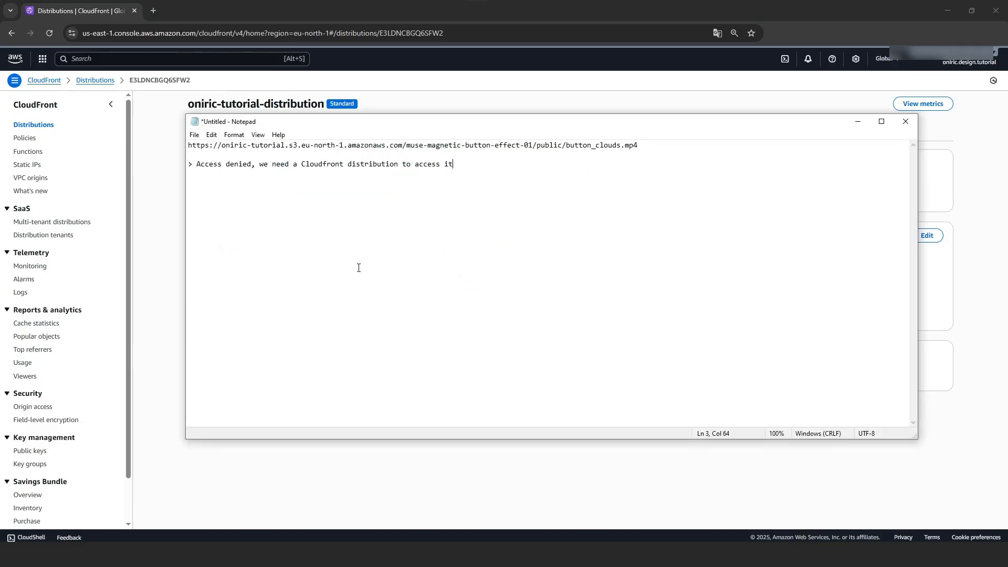
{"action": "key", "text": "ctrl+v"}
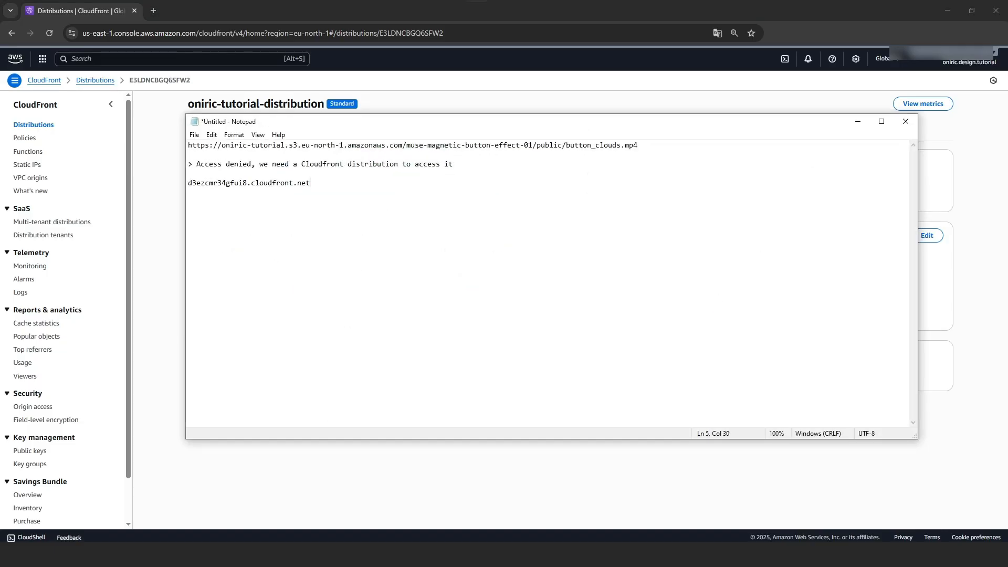
{"action": "left_click_drag", "start_coordinate": [222, 146], "coordinate": [188, 148]}
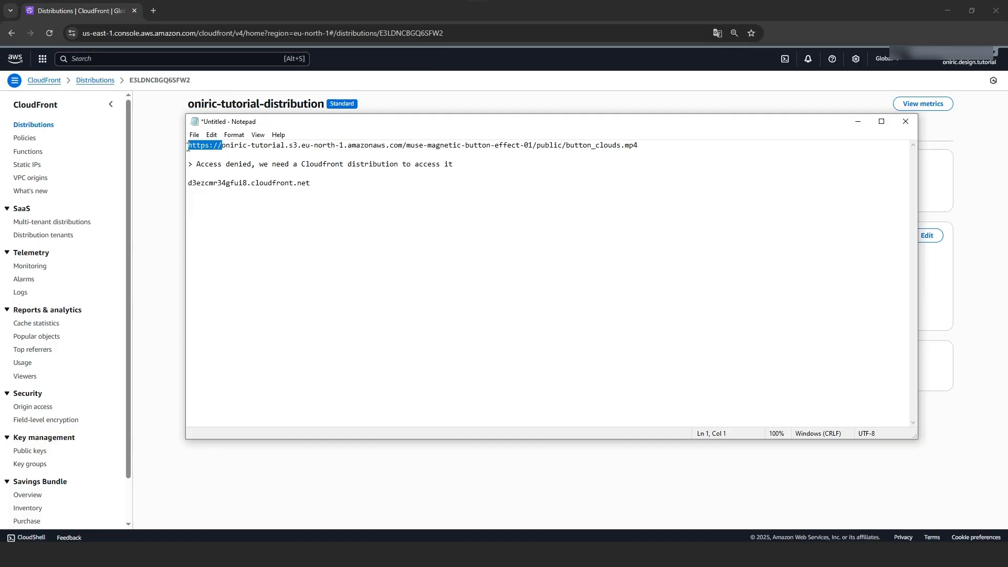
{"action": "key", "text": "ctrl+c"}
{"action": "left_click", "coordinate": [189, 183]}
{"action": "key", "text": "ctrl+v"}
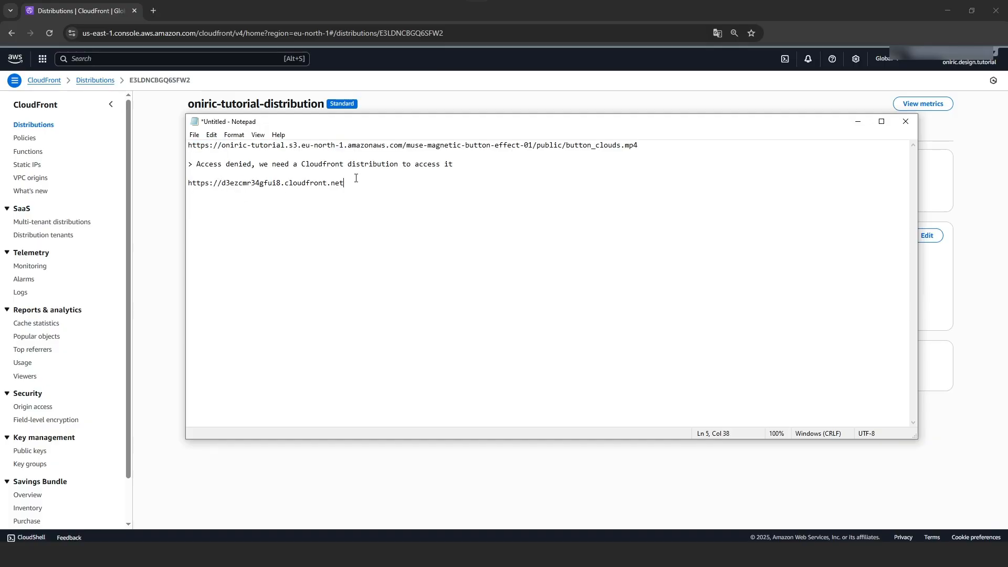
Append the path muse-magnetic-button-effect-01/public/button_clouds.mp4 to complete the CloudFront video URL
{"action": "left_click_drag", "start_coordinate": [404, 147], "coordinate": [637, 145]}
{"action": "key", "text": "ctrl+c"}
{"action": "left_click", "coordinate": [369, 181]}
{"action": "key", "text": "ctrl+v"}
{"action": "left_click_drag", "start_coordinate": [599, 194], "coordinate": [190, 185]}
Load the CloudFront video URL in a new private tab and play the clouds video
{"action": "left_click", "coordinate": [598, 190]}
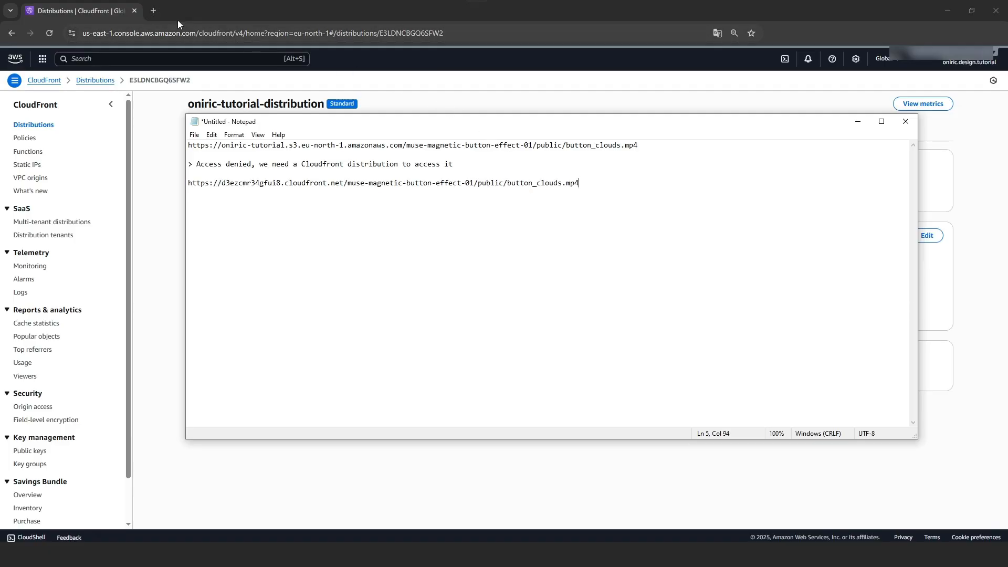
{"action": "left_click", "coordinate": [155, 10]}
{"action": "key", "text": "ctrl+v"}
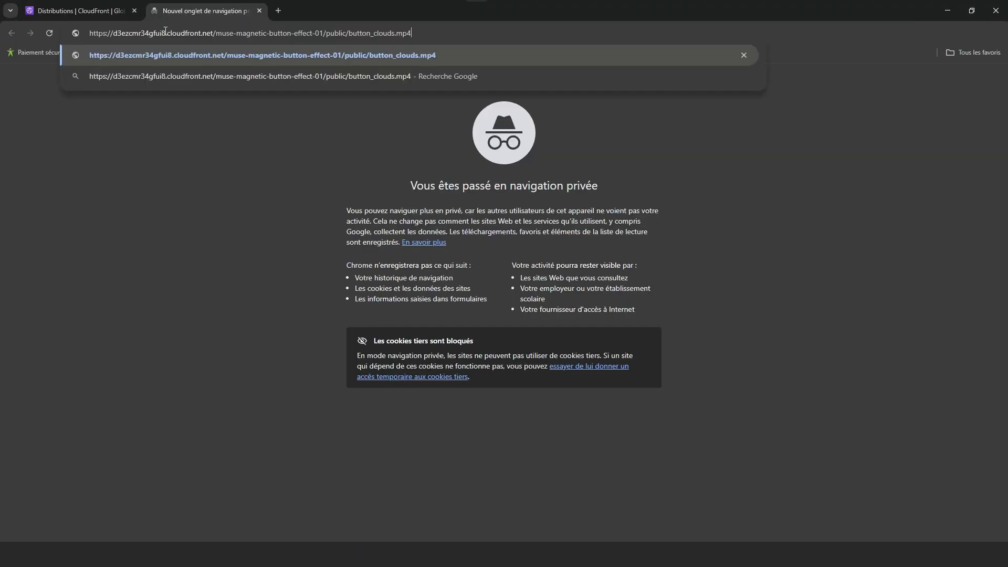
{"action": "key", "text": "Return"}
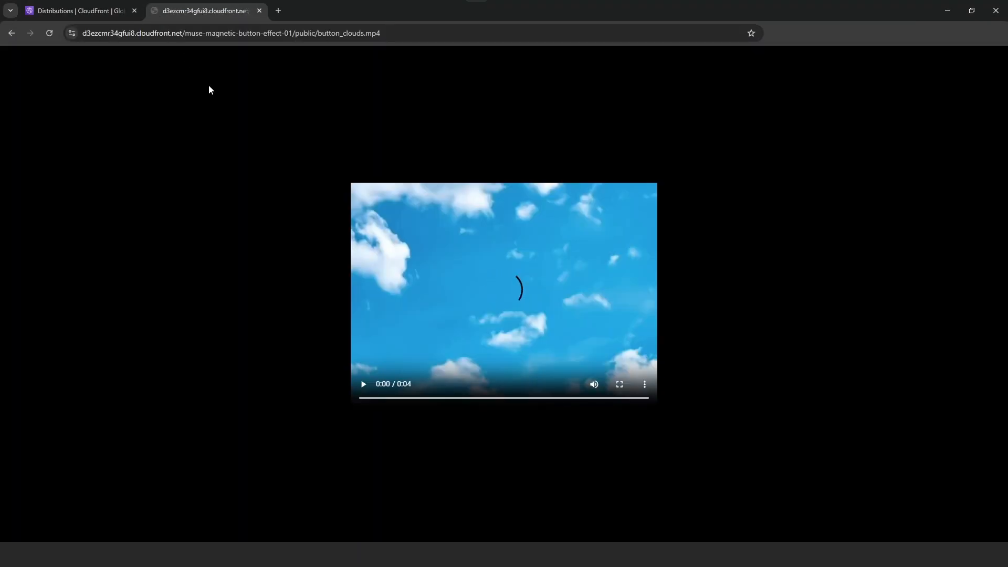
{"action": "left_click", "coordinate": [364, 385]}
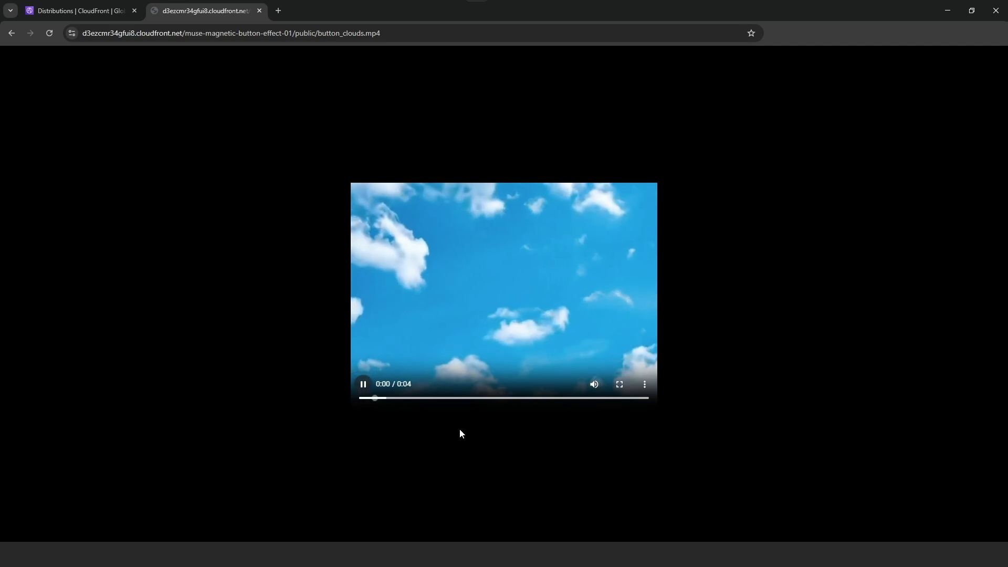
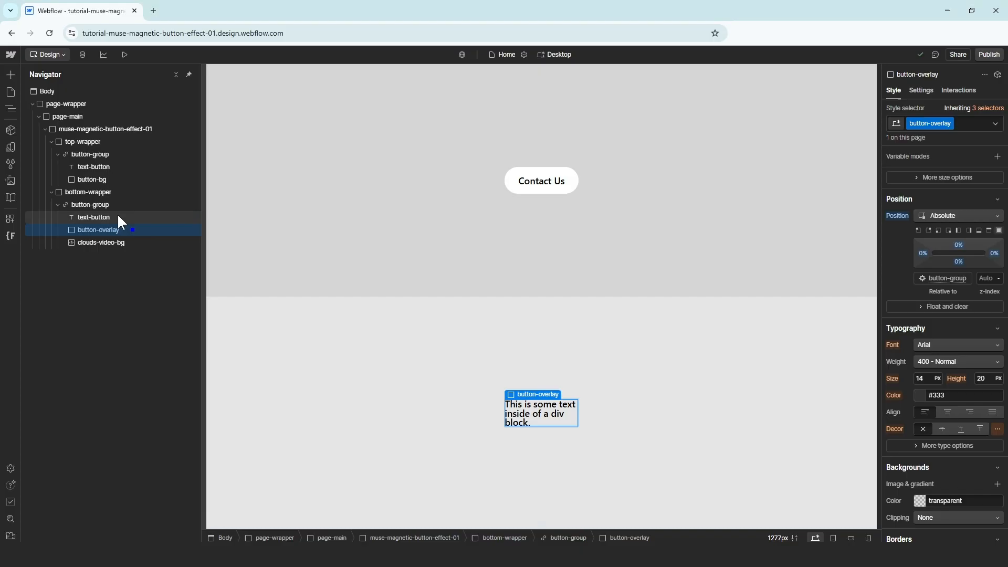
Change the lower button's text block from its placeholder sentence to 'Contact Us'
{"action": "left_click", "coordinate": [116, 216]}
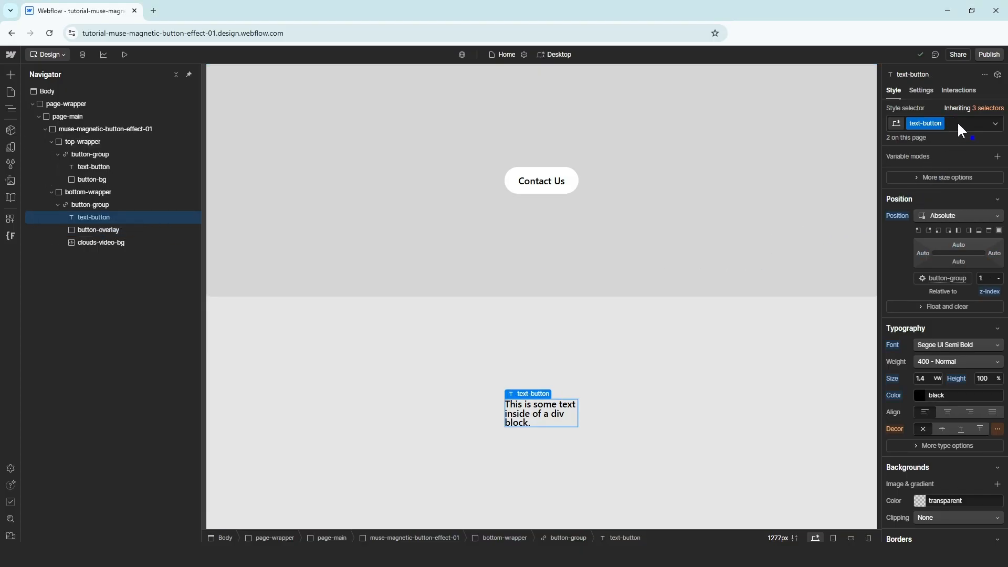
{"action": "left_click", "coordinate": [928, 91]}
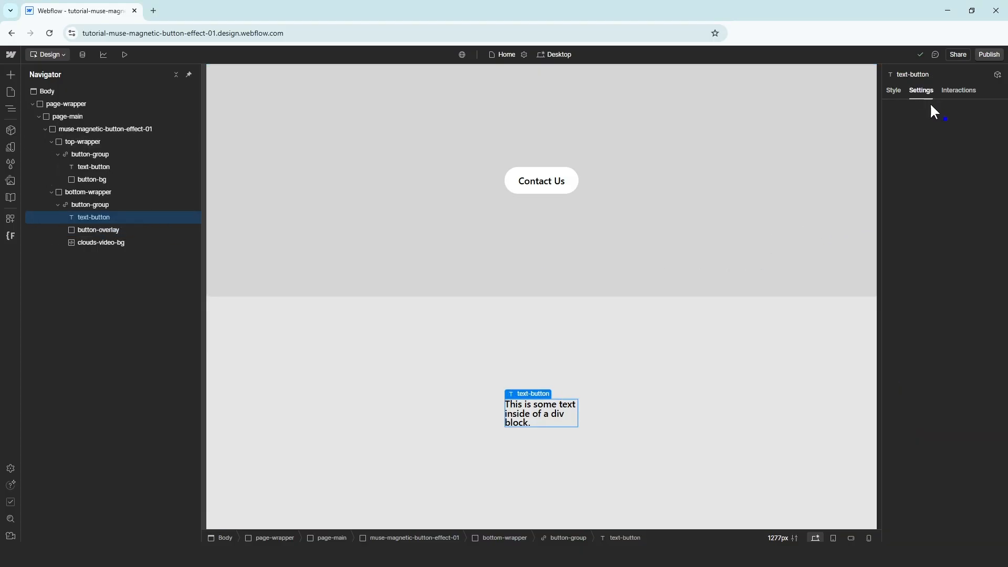
{"action": "left_click_drag", "start_coordinate": [917, 207], "coordinate": [950, 208]}
{"action": "key", "text": "ctrl+a"}
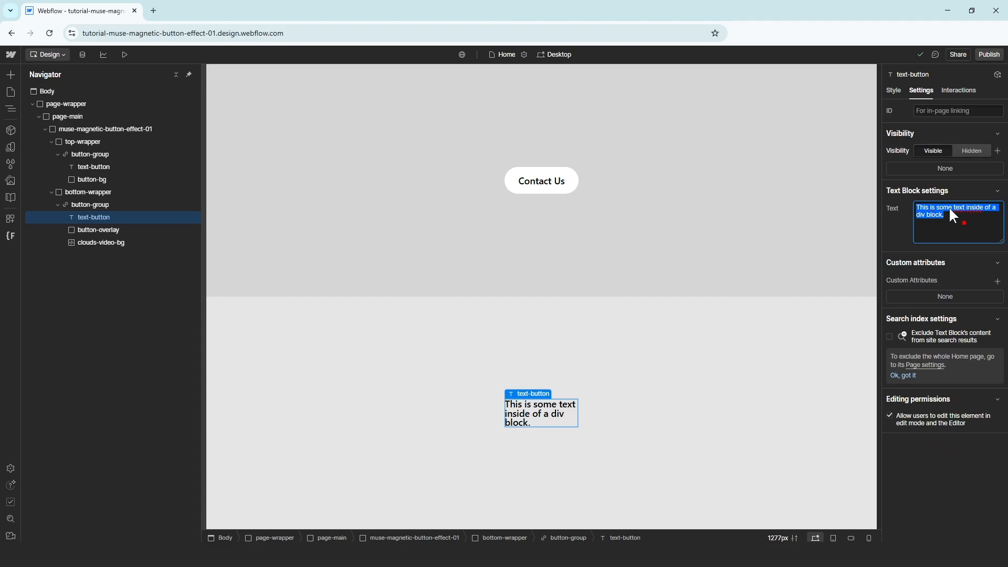
{"action": "type", "text": "Contact "}
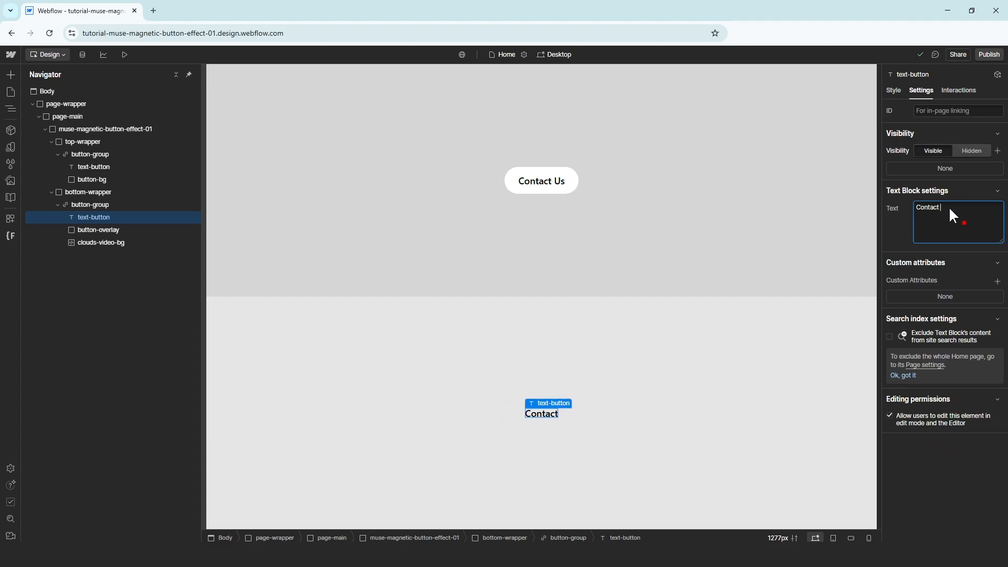
{"action": "type", "text": "US"}
{"action": "key", "text": "BackSpace"}
{"action": "key", "text": "BackSpace"}
{"action": "key", "text": "BackSpace"}
{"action": "type", "text": "Us"}
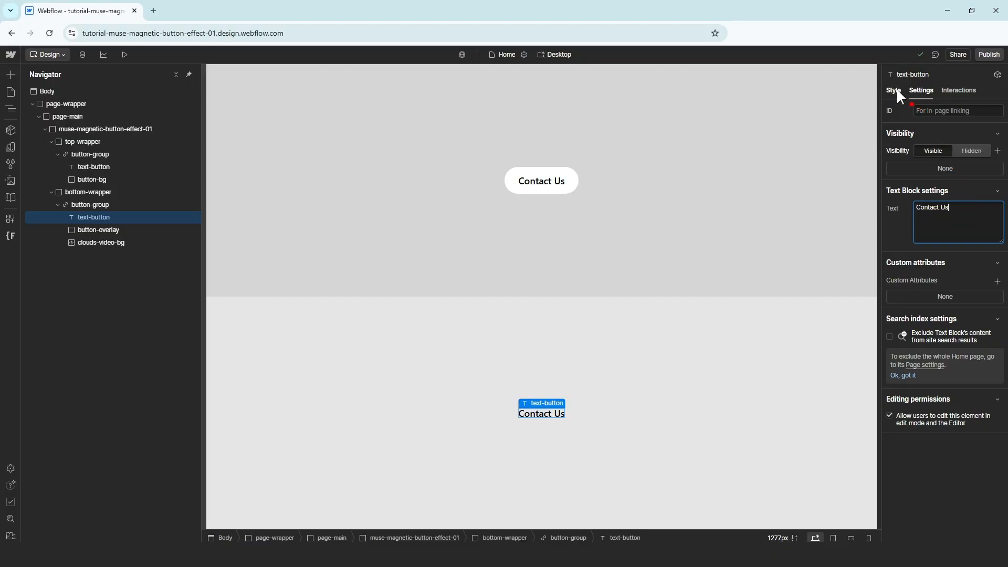
{"action": "left_click", "coordinate": [894, 90]}
Insert a helper Div Block and give it a new class named text-color-white
{"action": "left_click", "coordinate": [960, 123]}
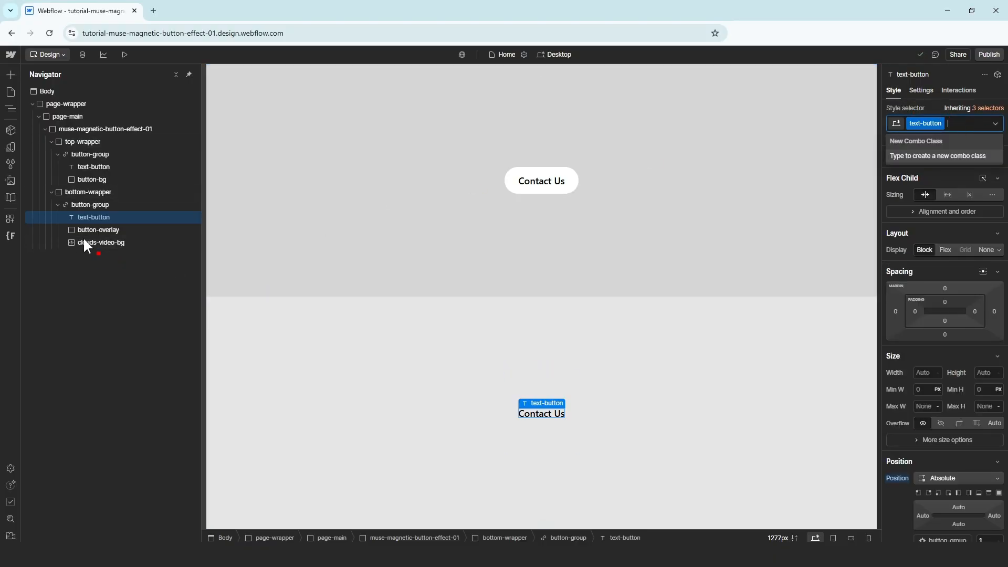
{"action": "left_click", "coordinate": [32, 104]}
{"action": "left_click", "coordinate": [70, 103]}
{"action": "key", "text": "ctrl+e"}
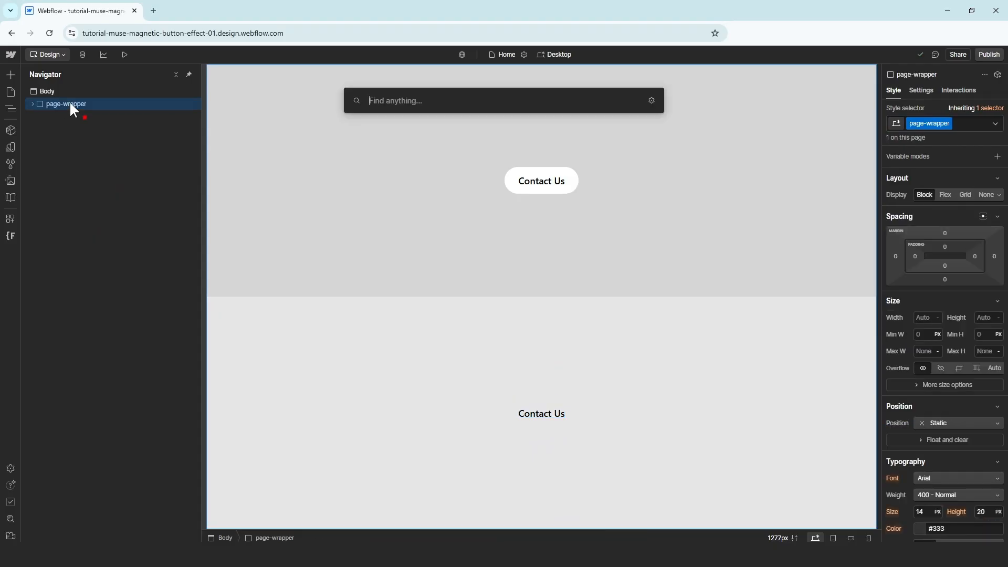
{"action": "type", "text": "div"}
{"action": "key", "text": "Return"}
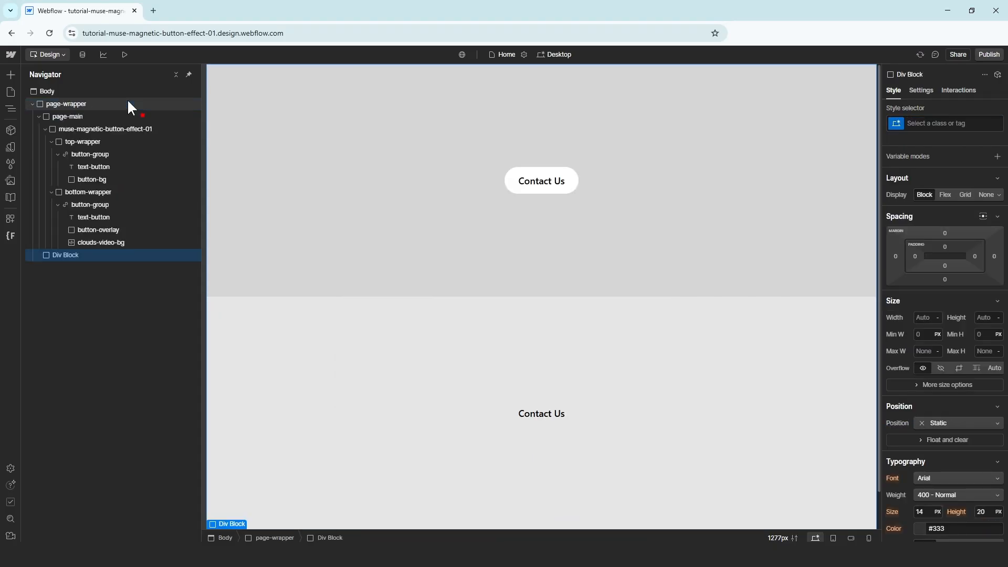
{"action": "left_click", "coordinate": [925, 123]}
{"action": "type", "text": "te"}
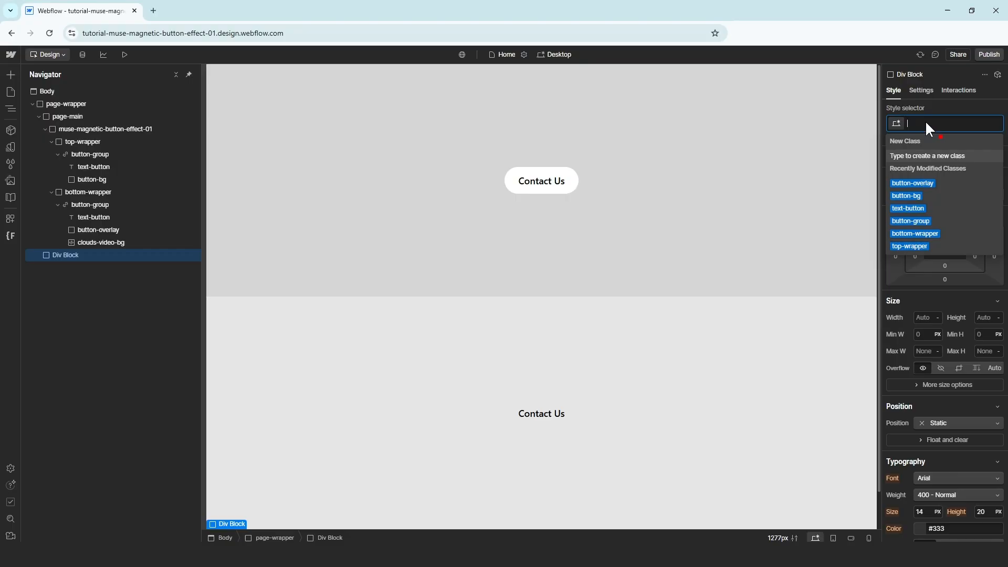
{"action": "type", "text": "xt-color"}
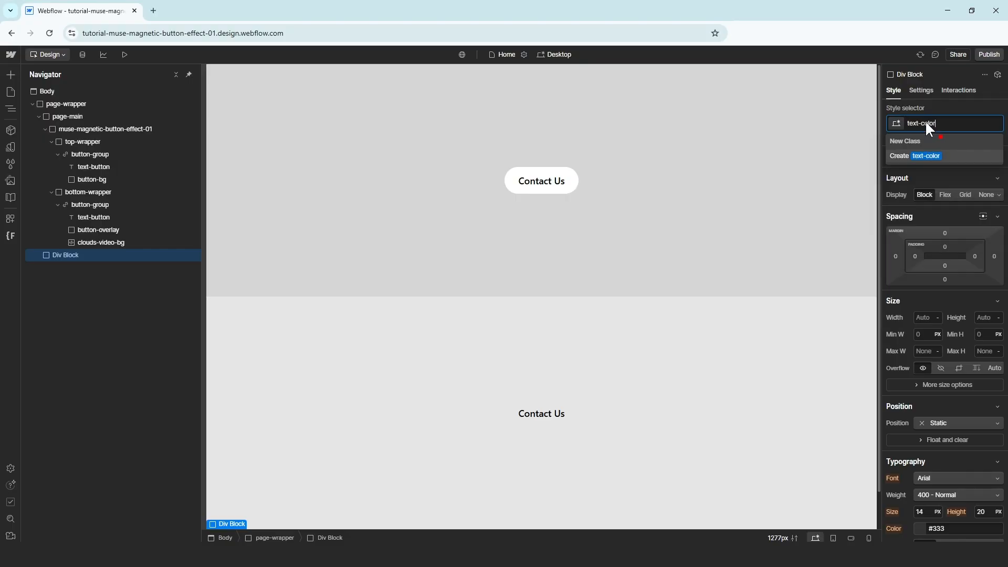
{"action": "type", "text": "-white"}
{"action": "key", "text": "Return"}
Set the text-color-white class's text colour to white
{"action": "scroll", "coordinate": [925, 231], "scroll_direction": "down", "scroll_amount": 3}
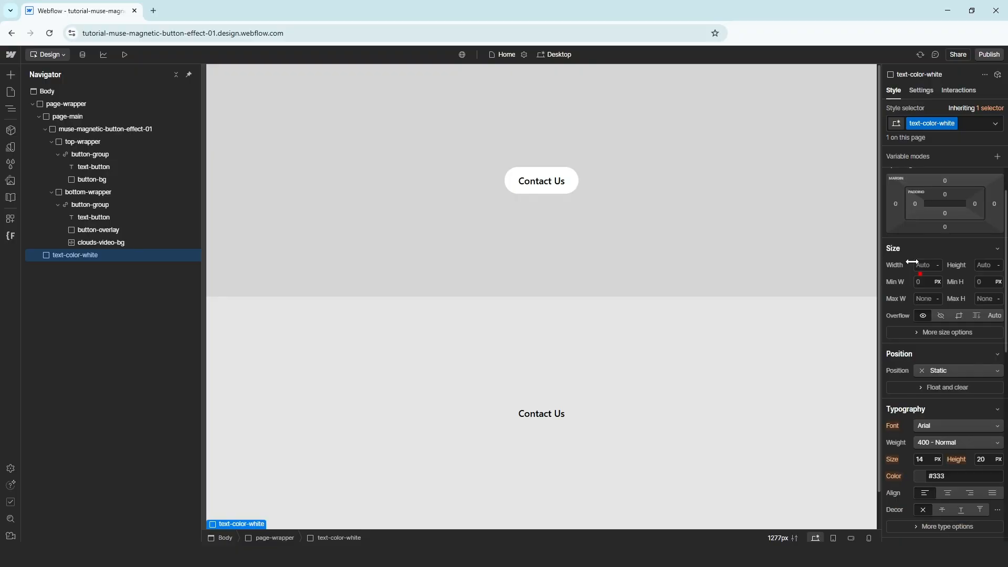
{"action": "left_click", "coordinate": [914, 367]}
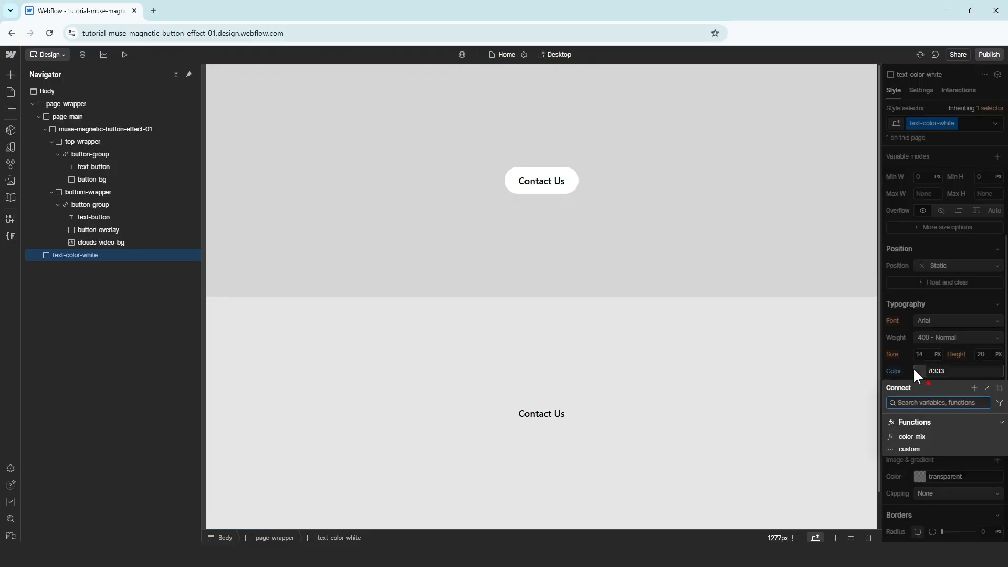
{"action": "left_click", "coordinate": [924, 372]}
{"action": "left_click", "coordinate": [924, 373]}
{"action": "type", "text": "white"}
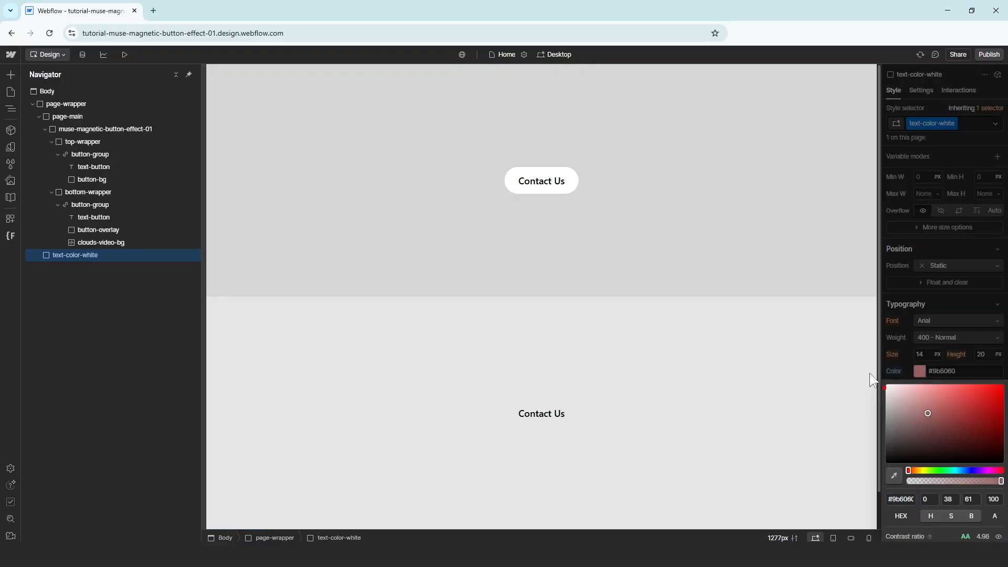
{"action": "left_click", "coordinate": [903, 359]}
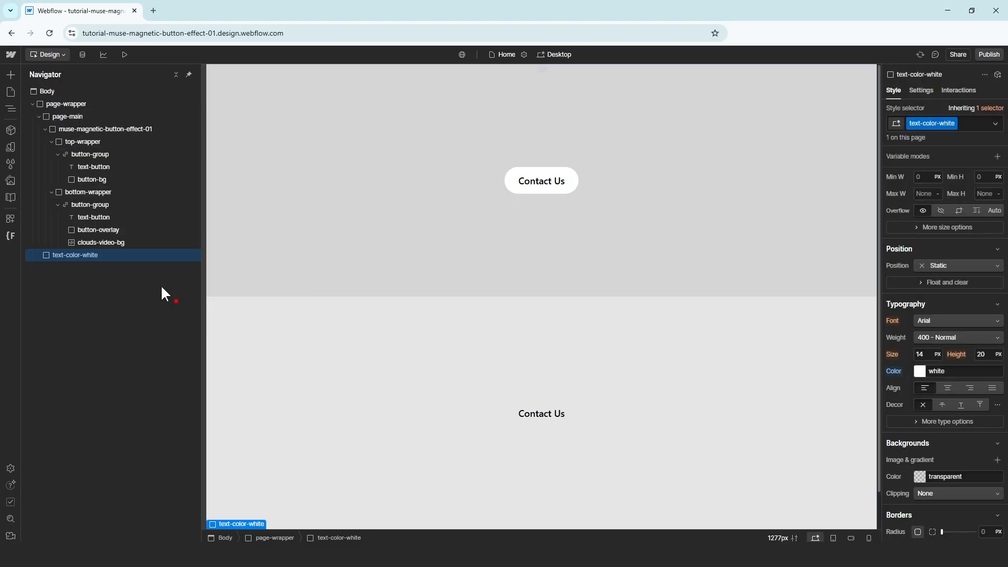
Add text-color-white as a combo class on the lower button text and delete the helper block
{"action": "left_click", "coordinate": [124, 216]}
{"action": "left_click", "coordinate": [959, 121]}
{"action": "type", "text": "t"}
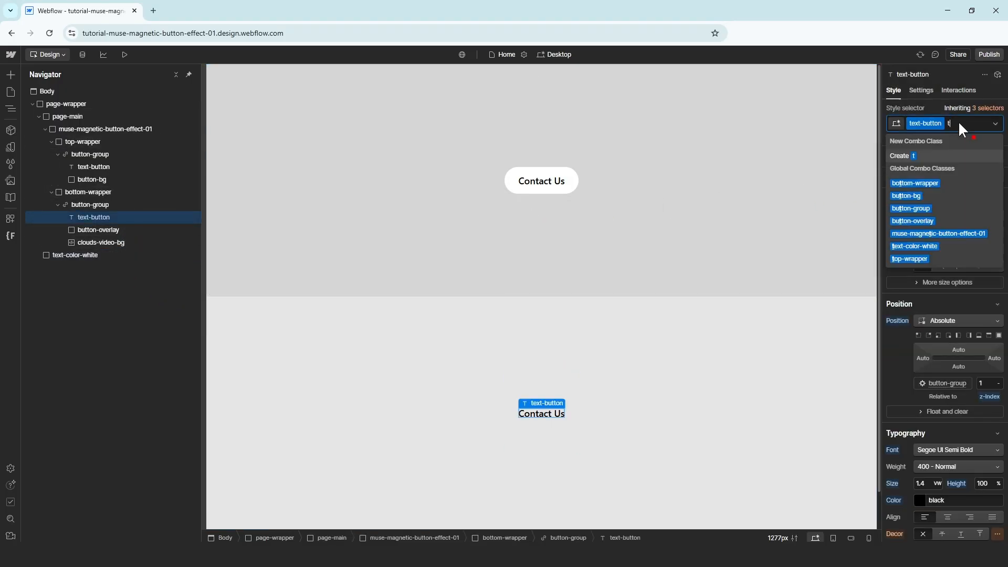
{"action": "type", "text": "ext-color"}
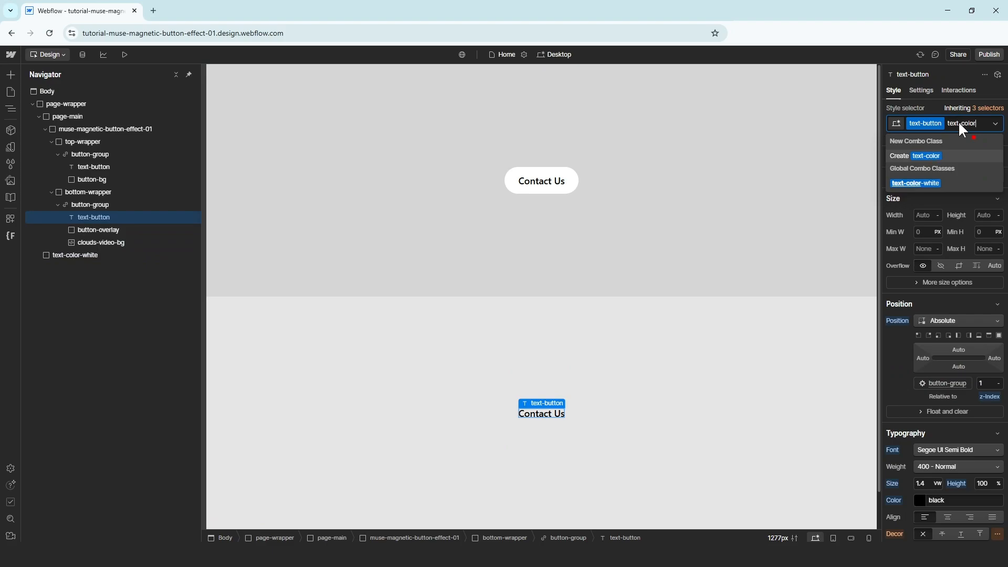
{"action": "left_click", "coordinate": [948, 183]}
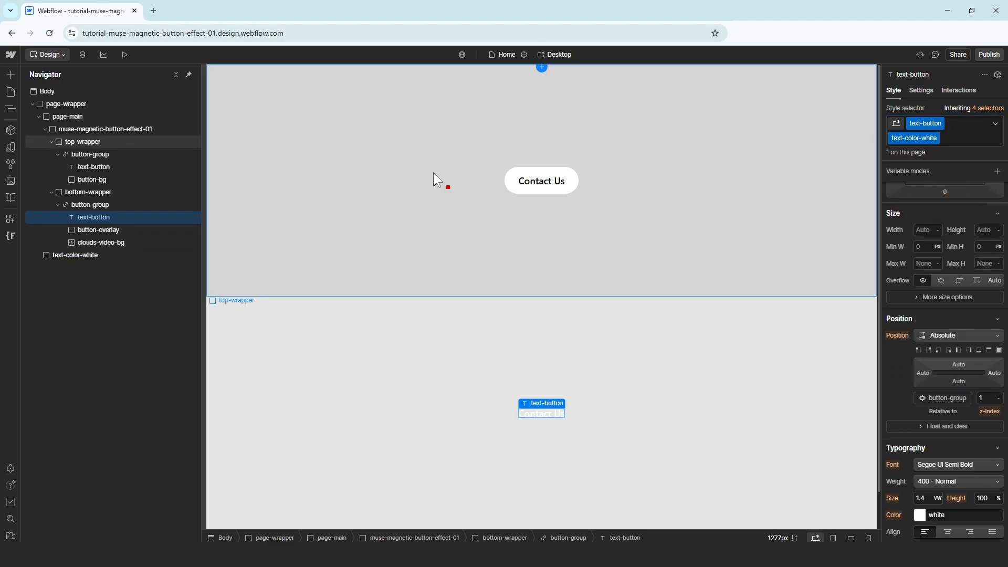
{"action": "left_click", "coordinate": [120, 257]}
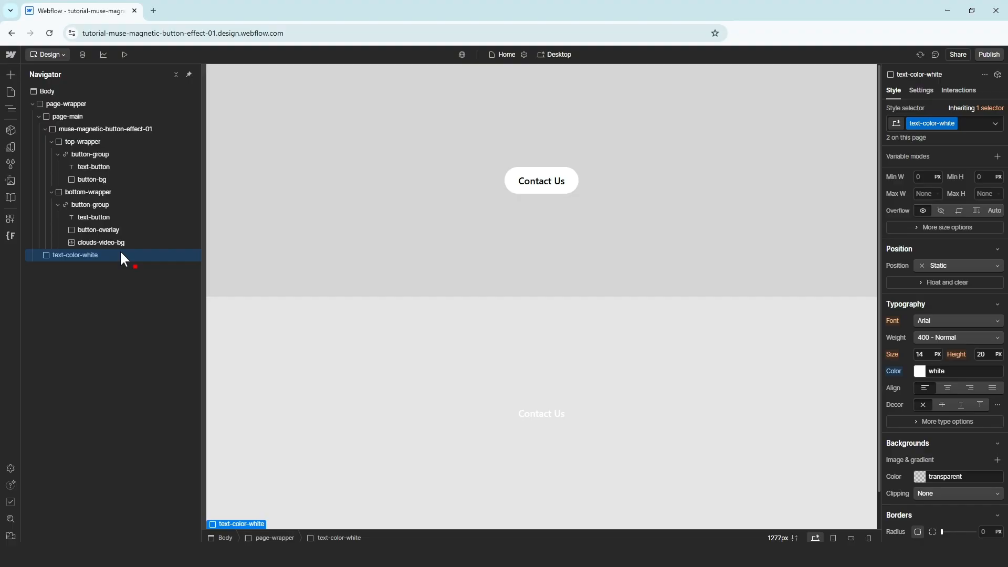
{"action": "key", "text": "Delete"}
Publish to the selected webflow.io staging domain and open the live site
{"action": "left_click", "coordinate": [101, 242]}
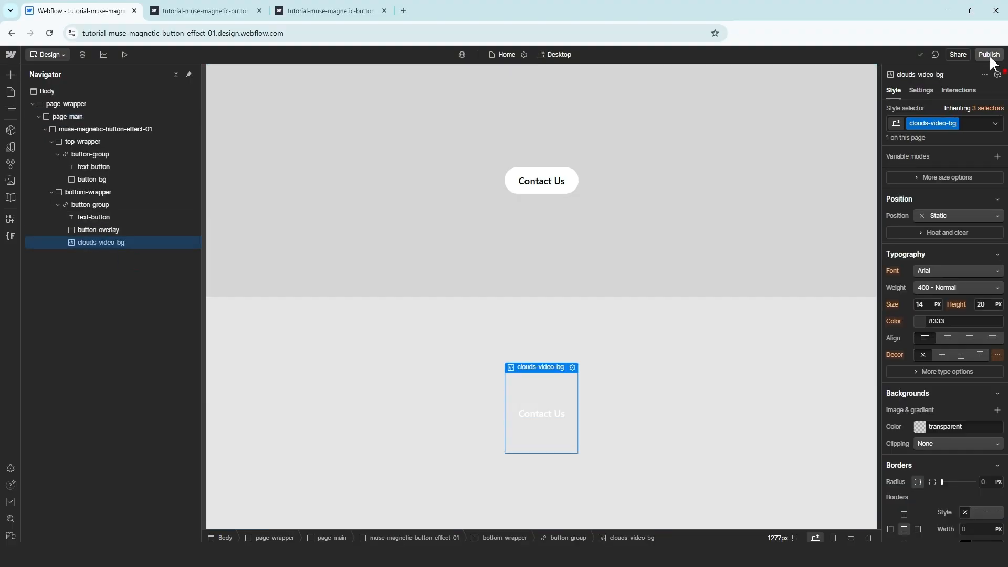
{"action": "left_click", "coordinate": [989, 56]}
{"action": "left_click", "coordinate": [955, 195]}
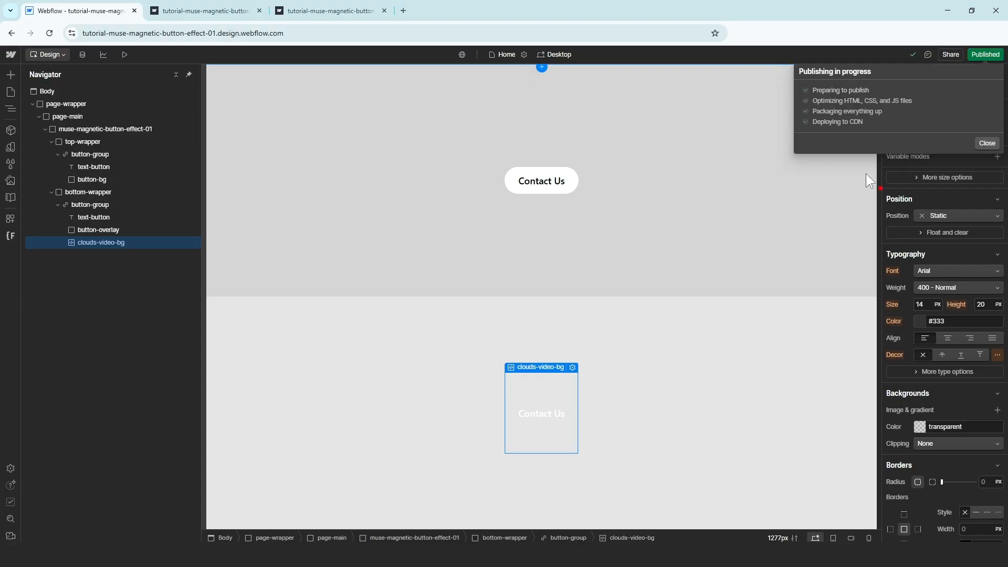
{"action": "left_click", "coordinate": [923, 97]}
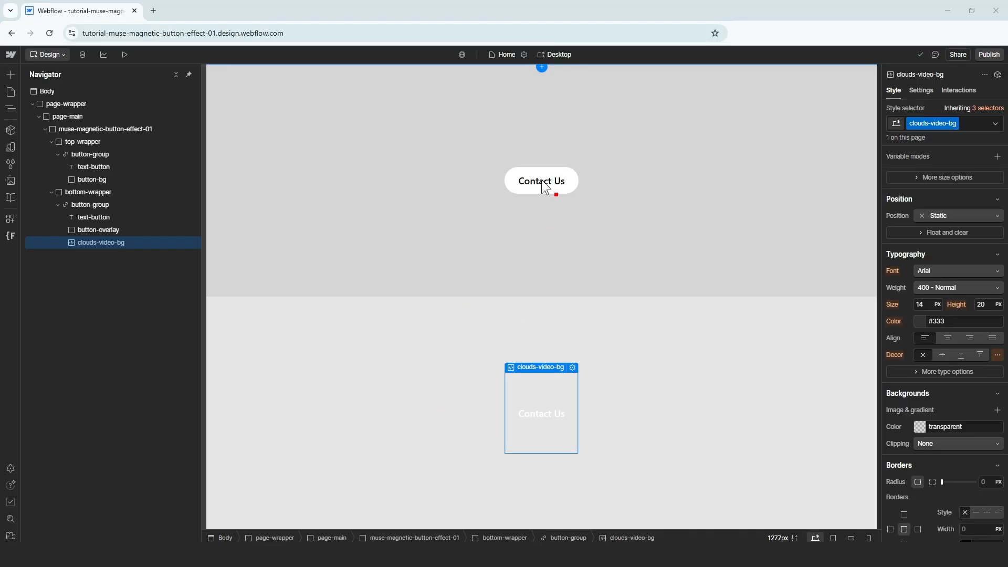
{"action": "left_click", "coordinate": [541, 185]}
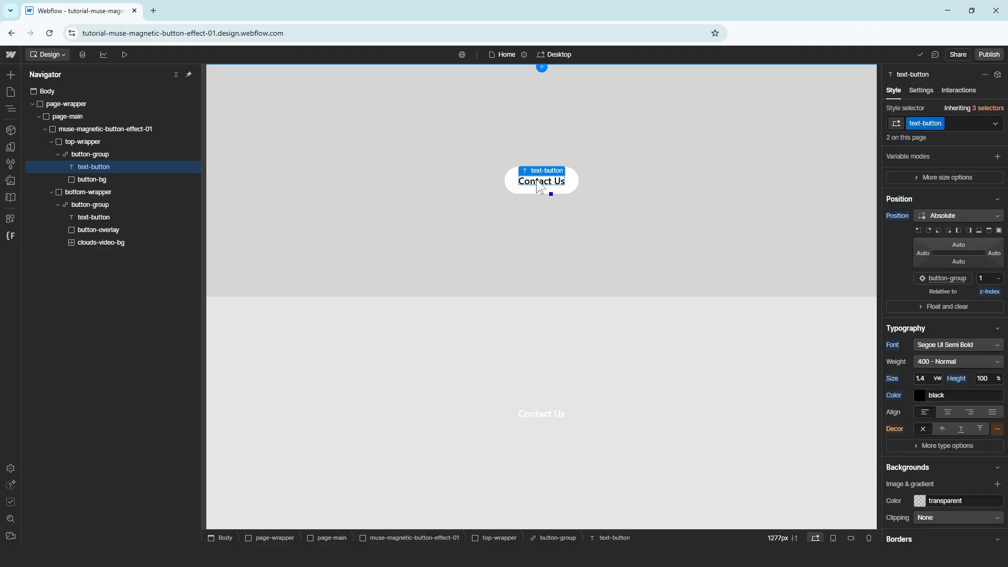
On Tablet, set the text size to 3 vw and the button group to 23.4 × 9 vw
{"action": "left_click", "coordinate": [557, 55]}
{"action": "left_click", "coordinate": [565, 83]}
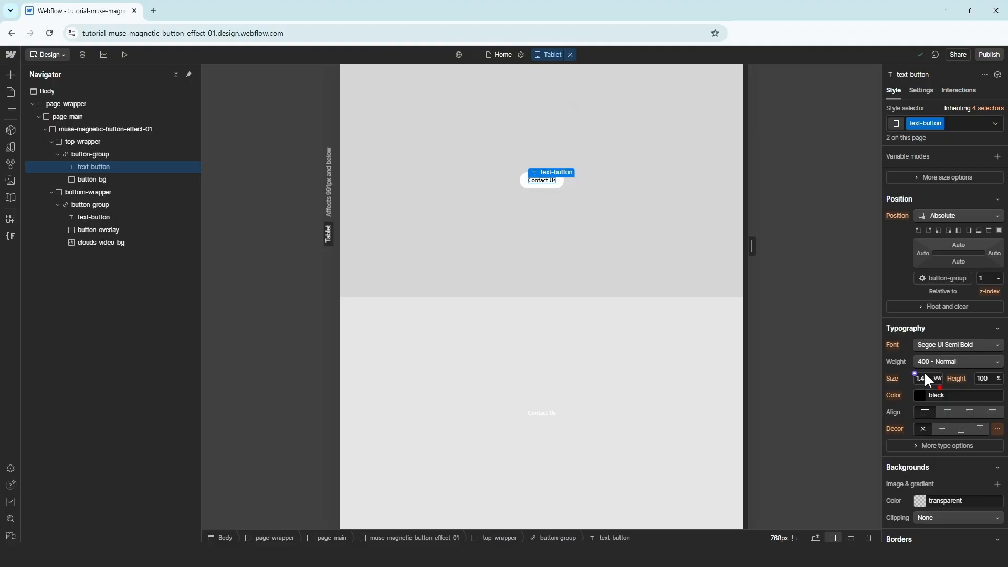
{"action": "key", "text": "Return"}
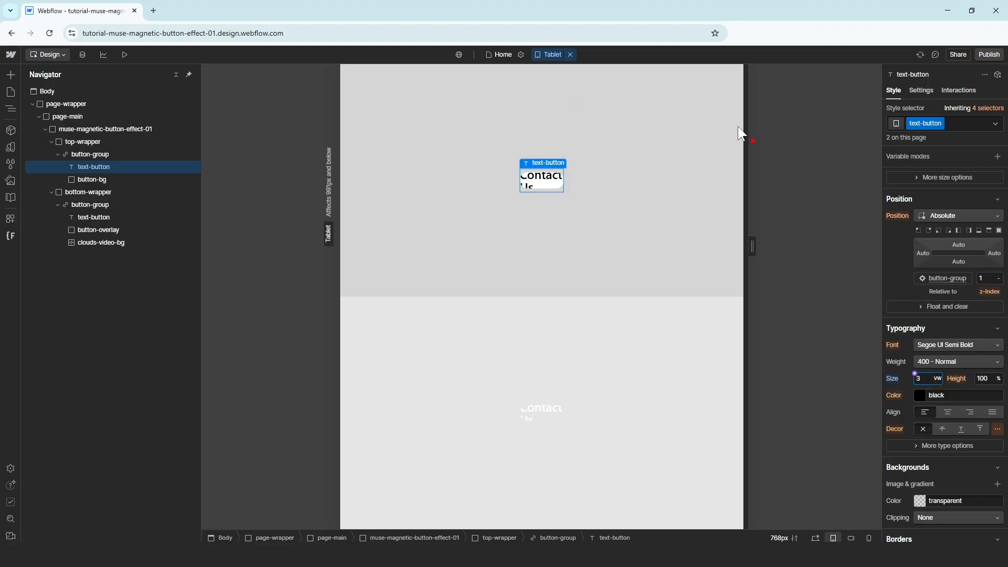
{"action": "left_click", "coordinate": [117, 154]}
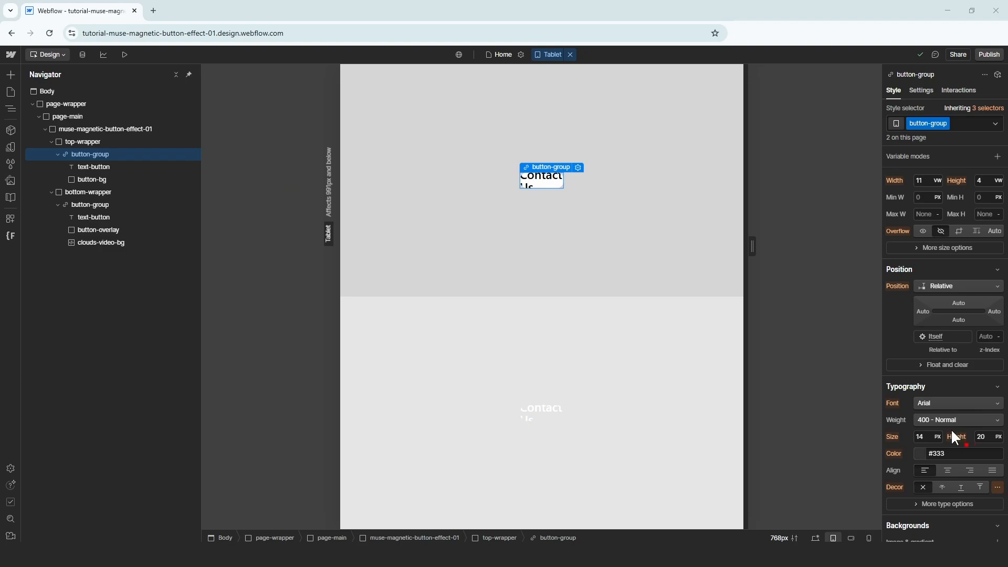
{"action": "scroll", "coordinate": [932, 414], "scroll_direction": "up", "scroll_amount": 4}
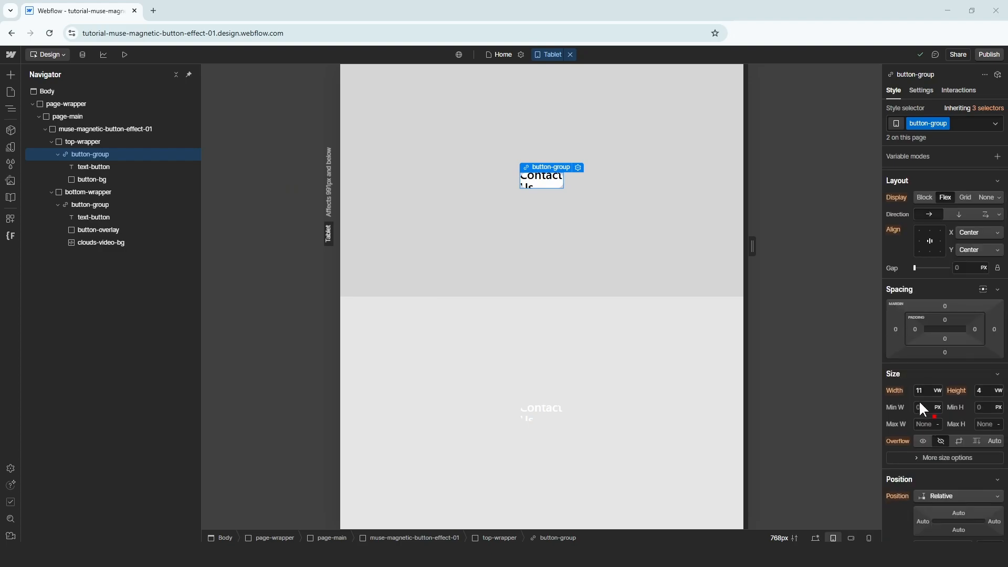
{"action": "left_click", "coordinate": [924, 390]}
{"action": "type", "text": "23.4"}
{"action": "key", "text": "Return"}
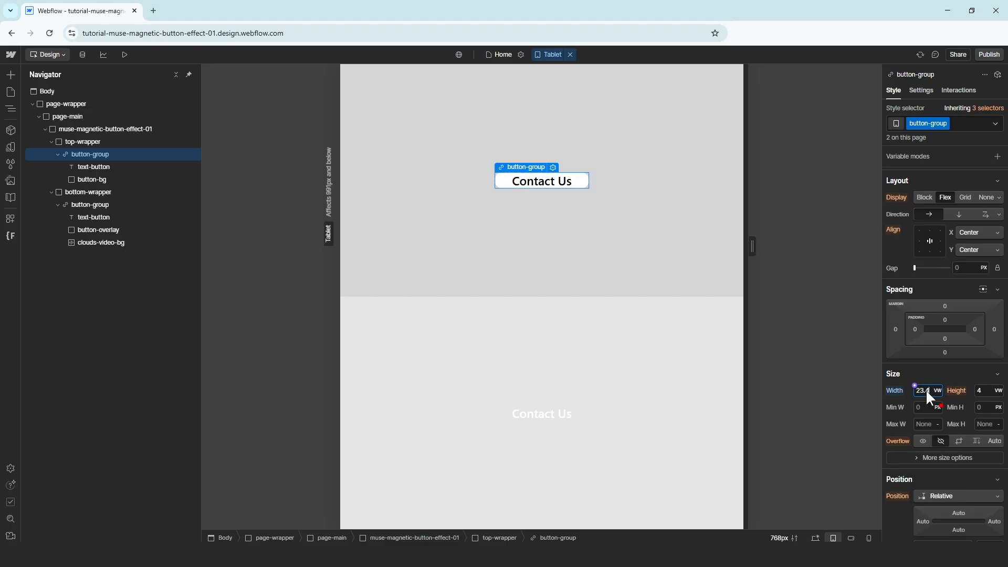
{"action": "left_click", "coordinate": [988, 391]}
{"action": "key", "text": "Return"}
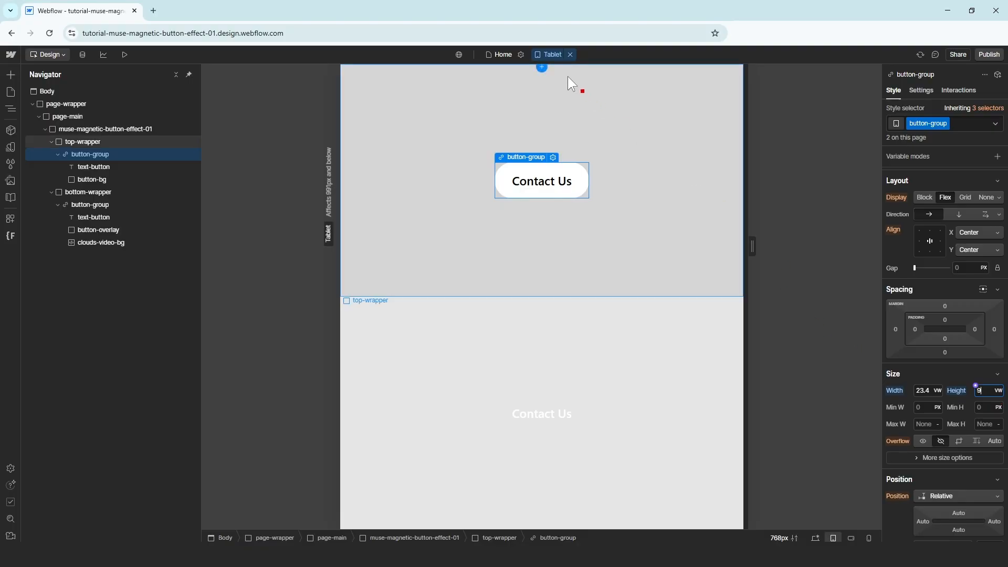
On Mobile (L), size the button group 26 vw wide and 10 vw tall
{"action": "left_click", "coordinate": [549, 56]}
{"action": "left_click", "coordinate": [559, 98]}
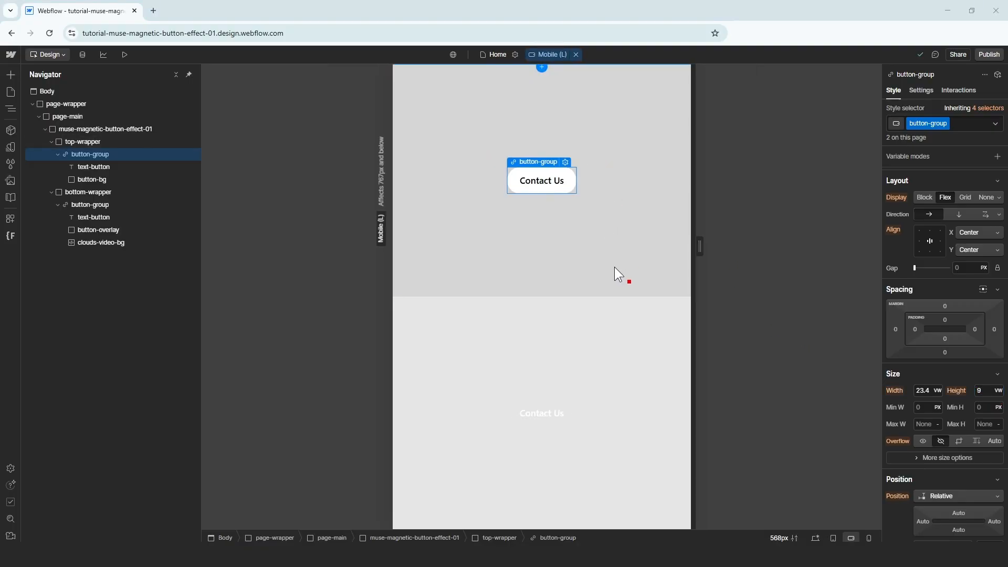
{"action": "left_click", "coordinate": [923, 392]}
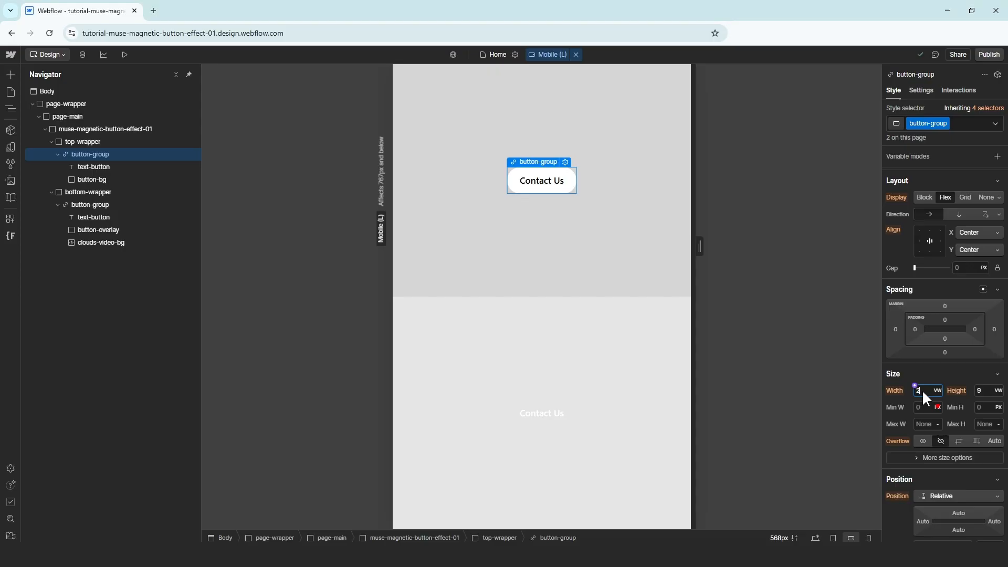
{"action": "type", "text": "26"}
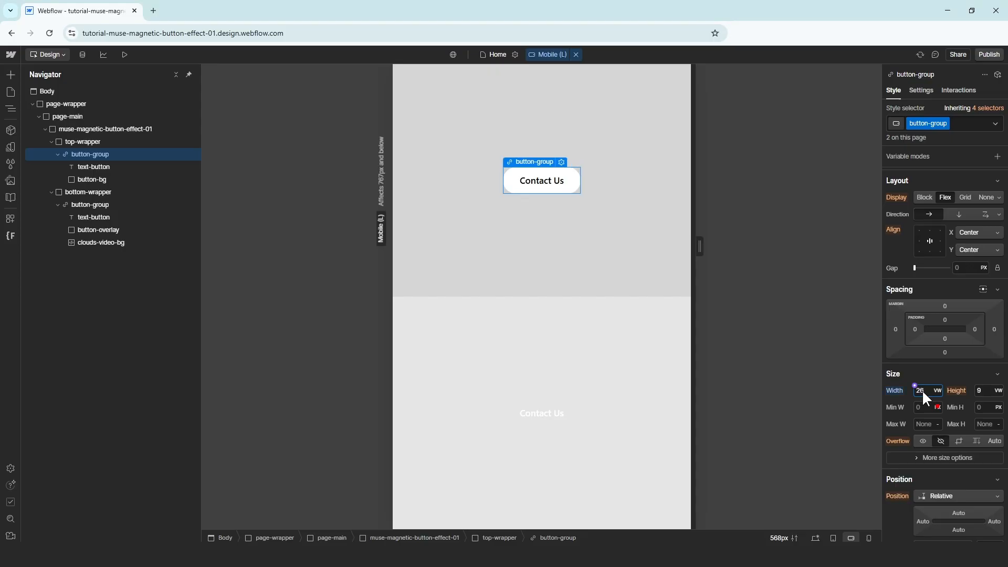
{"action": "left_click", "coordinate": [994, 393]}
{"action": "type", "text": "10"}
{"action": "key", "text": "Return"}
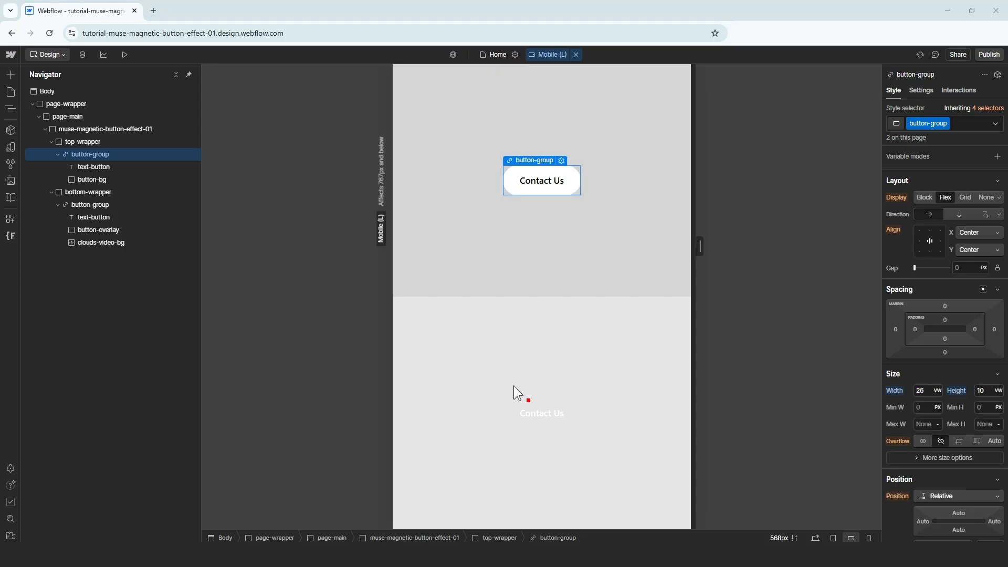
On Mobile portrait, set the button text to 6 vw and the button group to 48 × 16 vw
{"action": "left_click", "coordinate": [116, 167]}
{"action": "left_click", "coordinate": [549, 54]}
{"action": "left_click", "coordinate": [553, 106]}
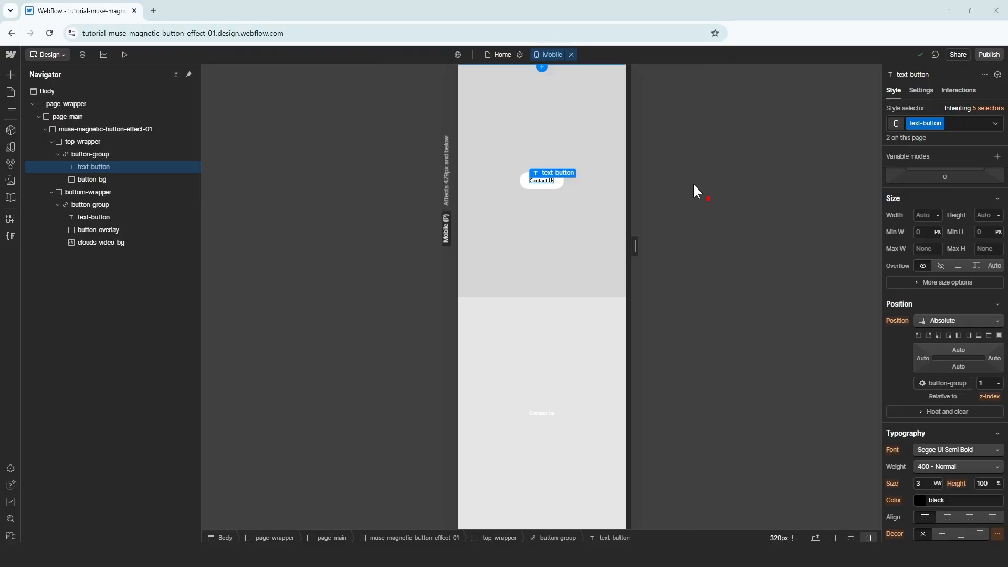
{"action": "left_click", "coordinate": [916, 480]}
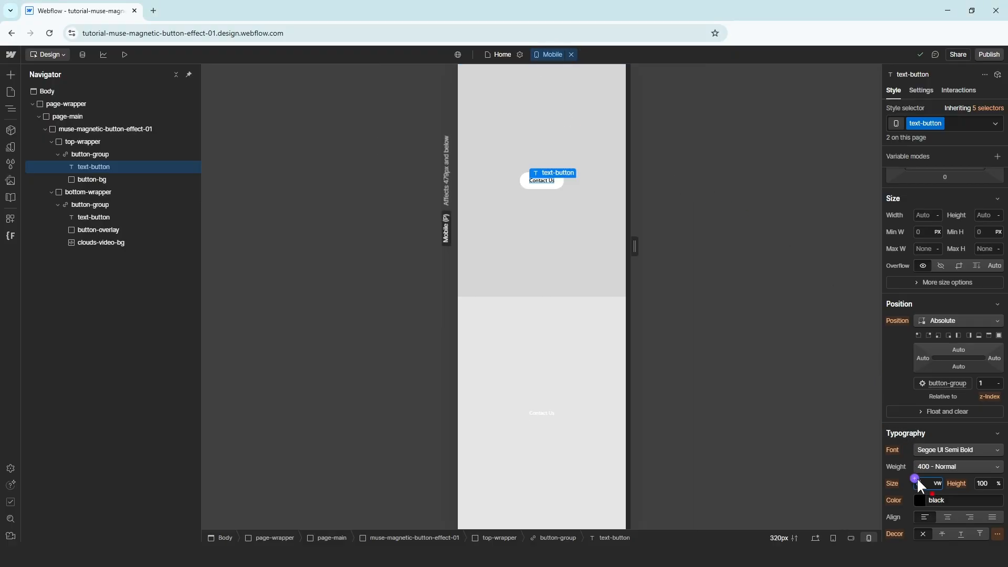
{"action": "type", "text": "6"}
{"action": "left_click", "coordinate": [142, 154]}
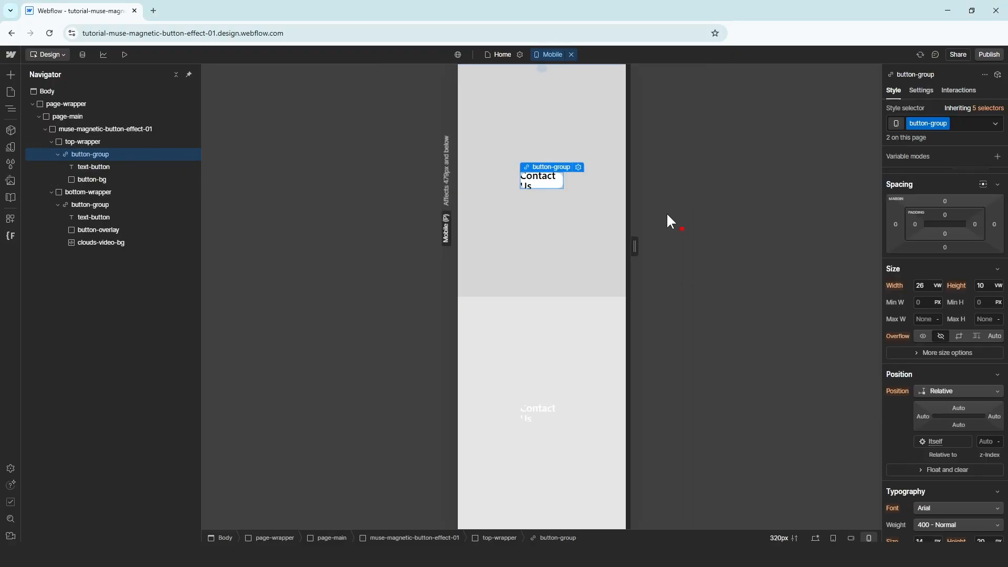
{"action": "left_click", "coordinate": [925, 285]}
{"action": "type", "text": "48"}
{"action": "left_click", "coordinate": [981, 283]}
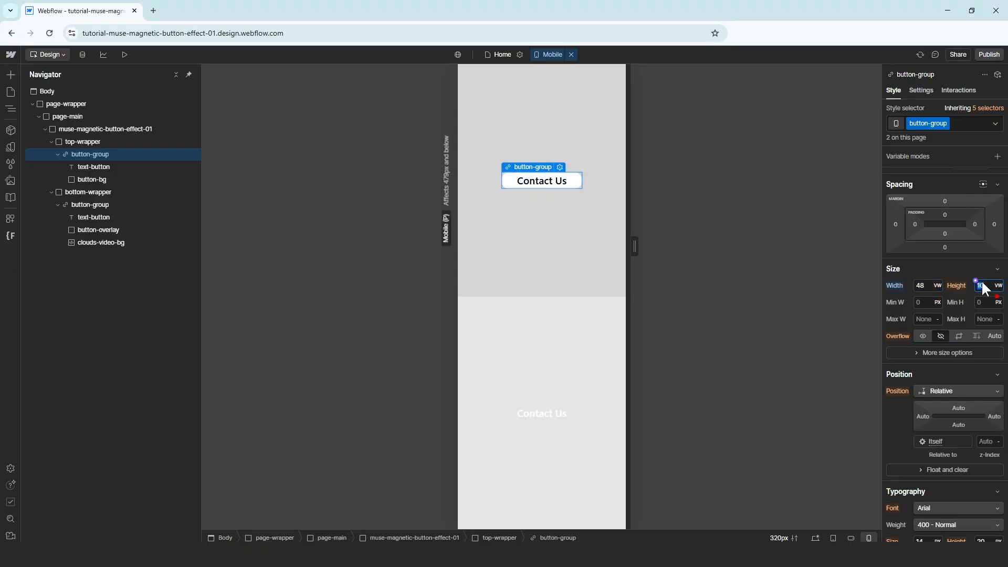
{"action": "type", "text": "16"}
{"action": "key", "text": "Return"}
Return to Desktop, republish to staging and open the live site in a new tab
{"action": "left_click", "coordinate": [552, 55]}
{"action": "left_click", "coordinate": [566, 96]}
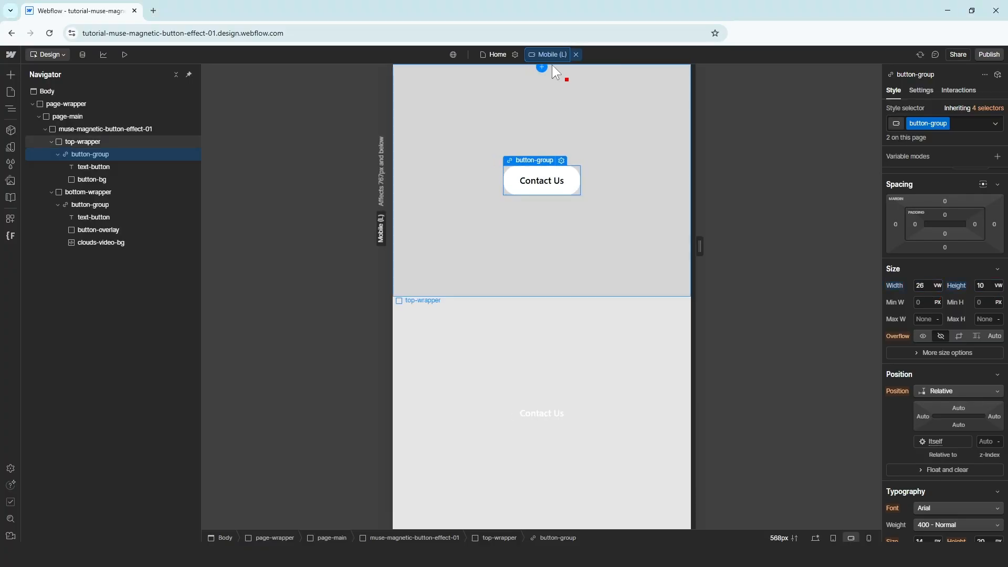
{"action": "left_click", "coordinate": [552, 57]}
{"action": "left_click", "coordinate": [560, 84]}
{"action": "left_click", "coordinate": [554, 57]}
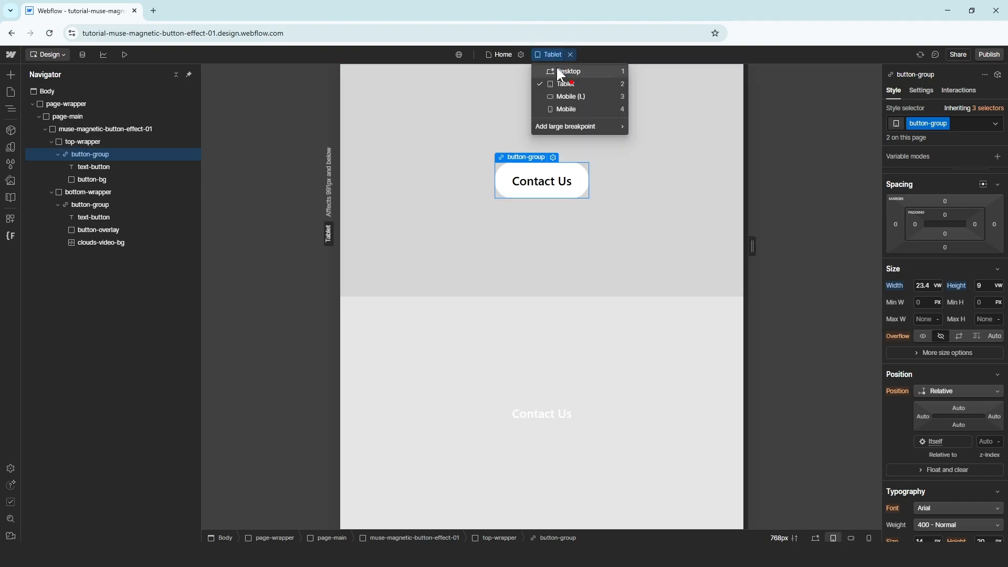
{"action": "left_click", "coordinate": [558, 70]}
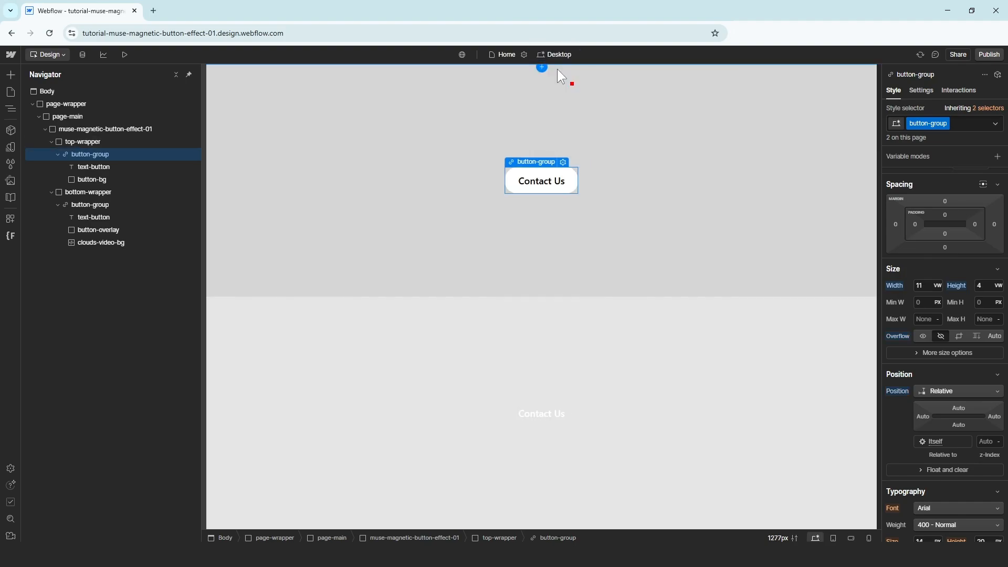
{"action": "left_click", "coordinate": [989, 54]}
{"action": "left_click", "coordinate": [945, 200]}
{"action": "left_click", "coordinate": [926, 100]}
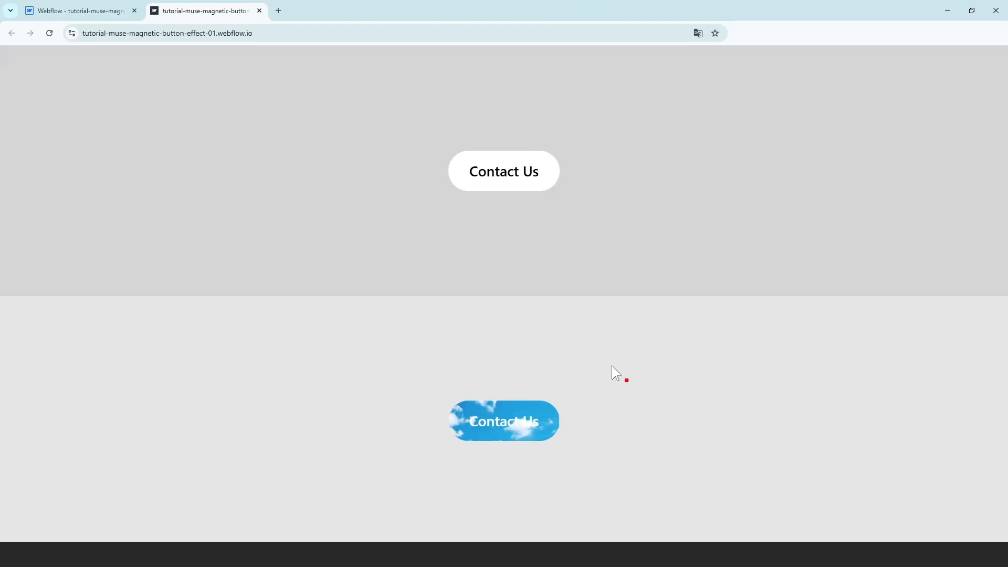
Back in the Designer, close the publish panel and select the button-overlay layer
{"action": "left_click", "coordinate": [71, 11]}
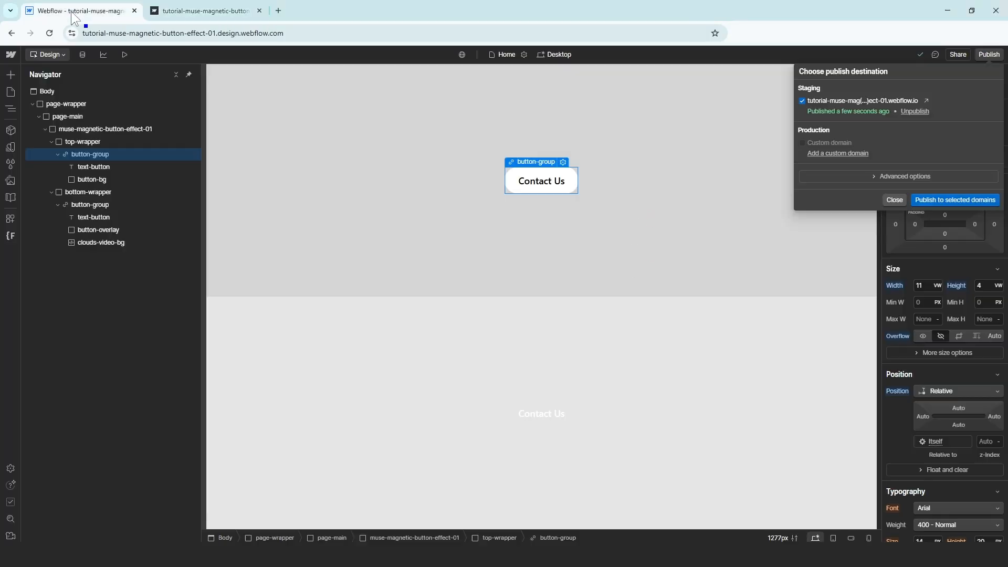
{"action": "left_click", "coordinate": [552, 352]}
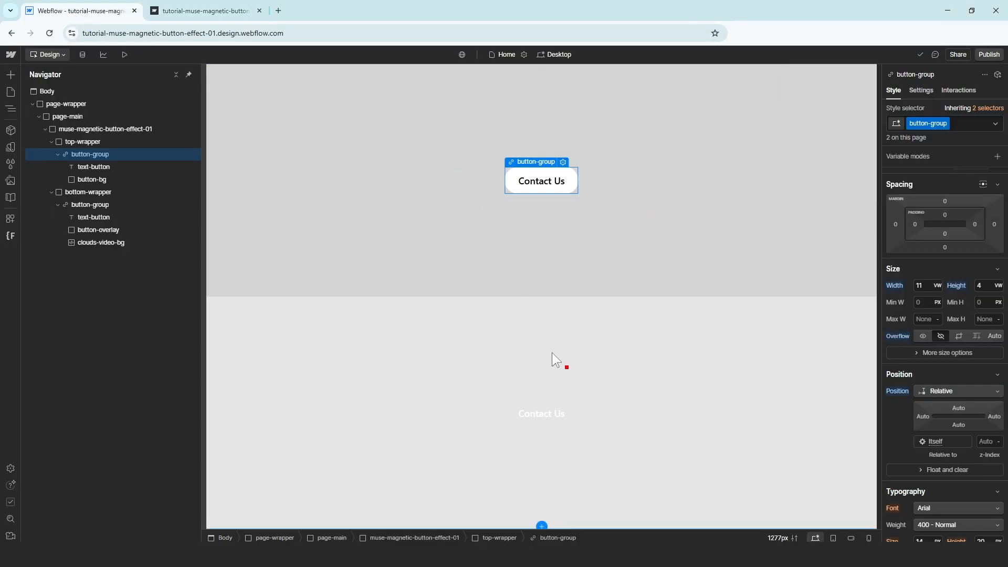
{"action": "left_click", "coordinate": [137, 229]}
{"action": "scroll", "coordinate": [914, 357], "scroll_direction": "down", "scroll_amount": 2}
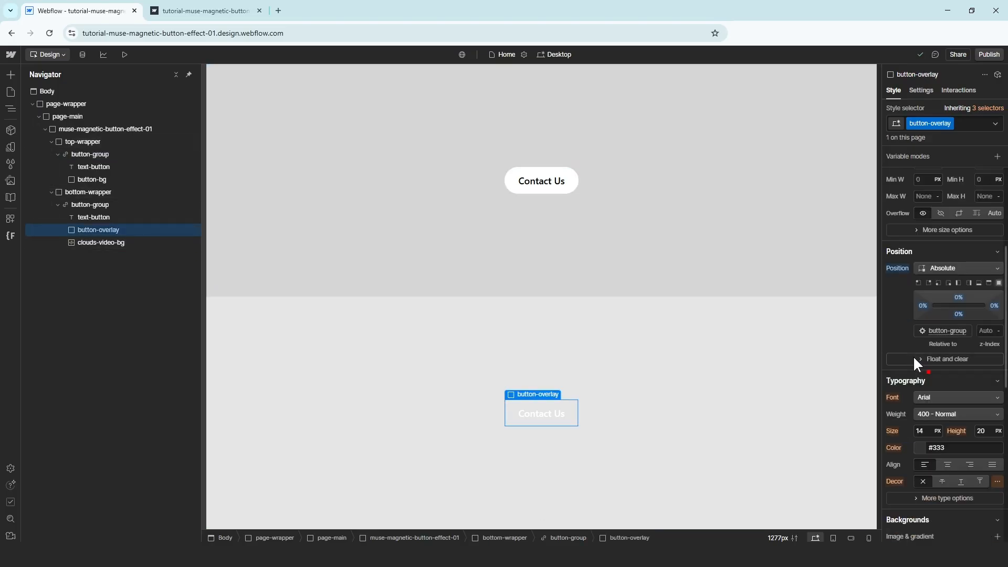
{"action": "scroll", "coordinate": [912, 354], "scroll_direction": "down", "scroll_amount": 3}
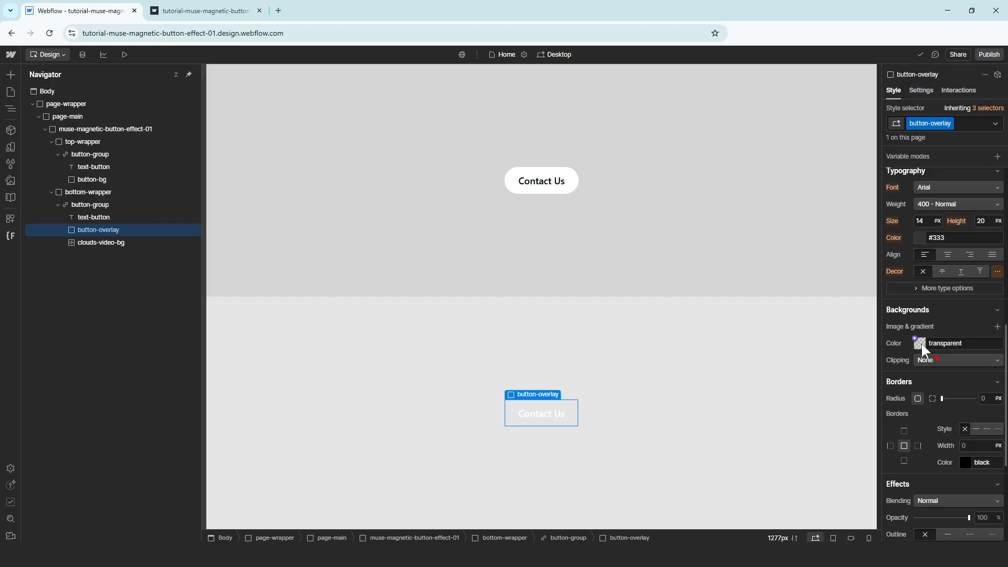
Set the button-overlay background colour to #272727 at 20% opacity
{"action": "left_click", "coordinate": [921, 343]}
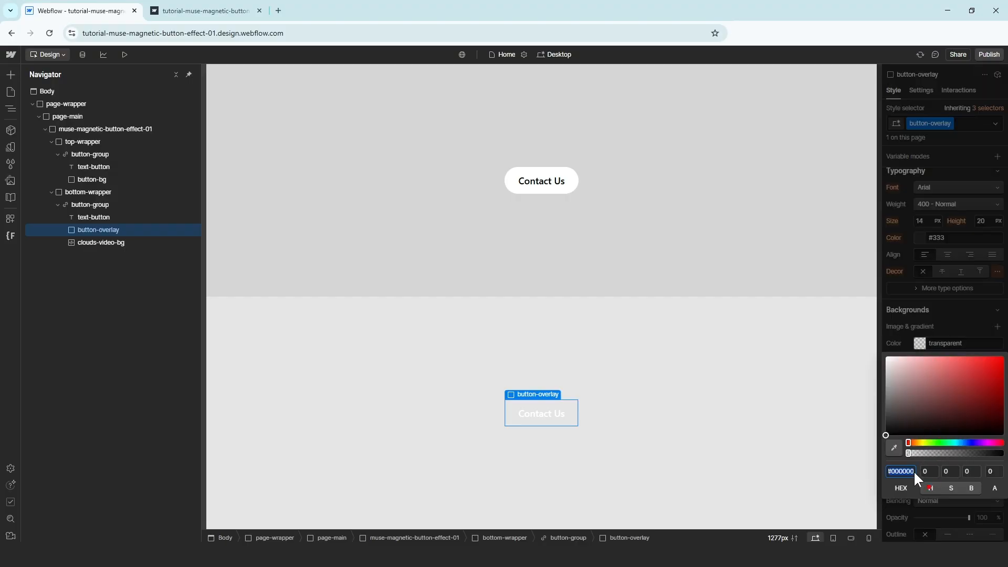
{"action": "type", "text": "272727"}
{"action": "key", "text": "Return"}
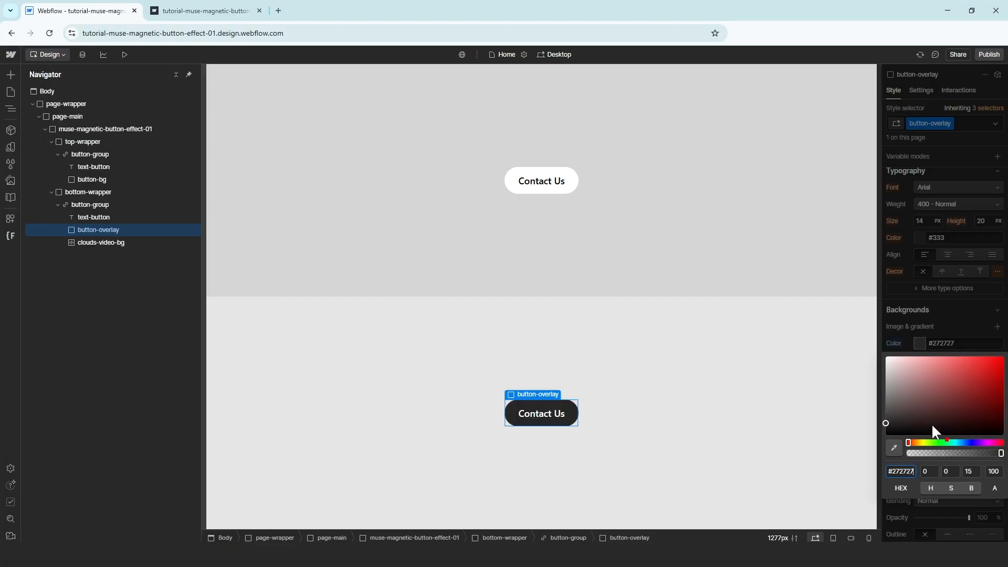
{"action": "left_click", "coordinate": [991, 472]}
{"action": "type", "text": "20"}
{"action": "key", "text": "Return"}
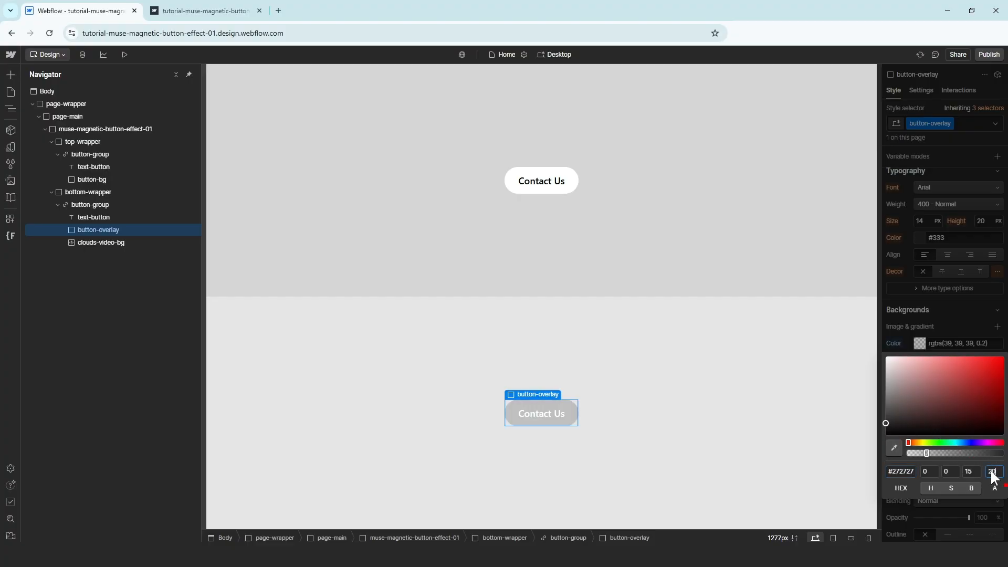
{"action": "left_click", "coordinate": [963, 316]}
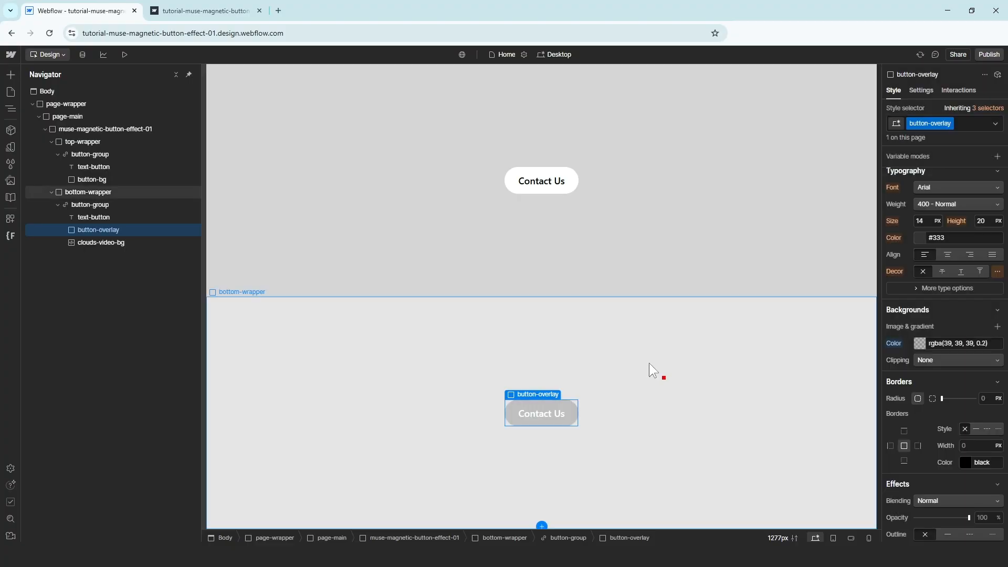
{"action": "left_click", "coordinate": [983, 53]}
Republish to staging and compare the new live page with the earlier live tab
{"action": "left_click", "coordinate": [956, 196]}
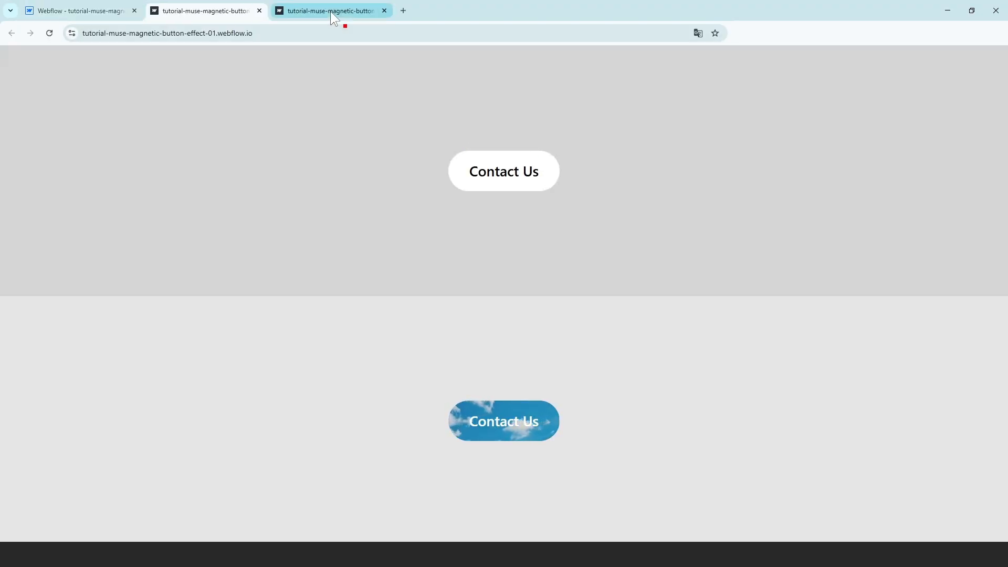
{"action": "left_click", "coordinate": [330, 12]}
{"action": "left_click", "coordinate": [230, 13]}
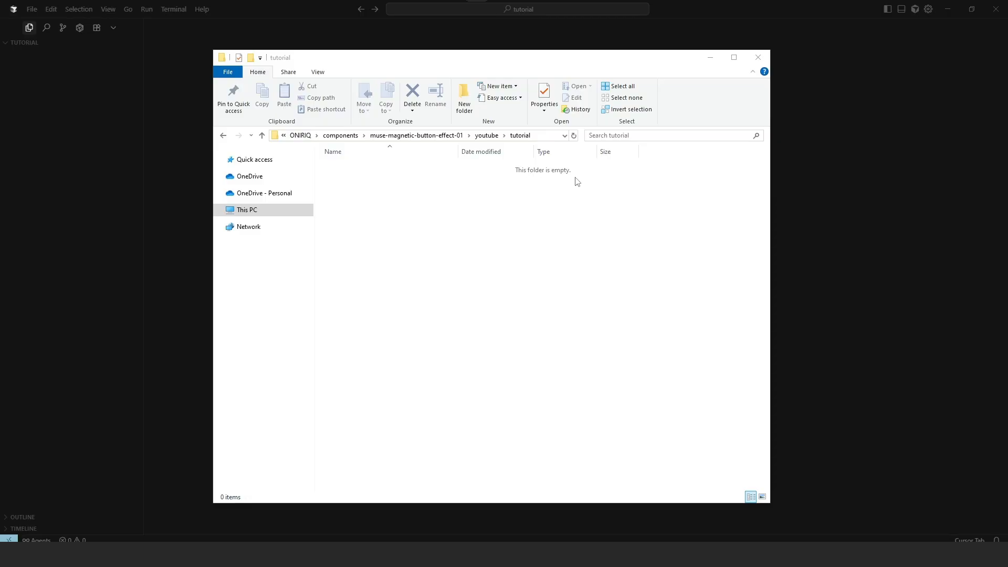
Open the tutorial folder as the workspace in Cursor
{"action": "left_click", "coordinate": [711, 59]}
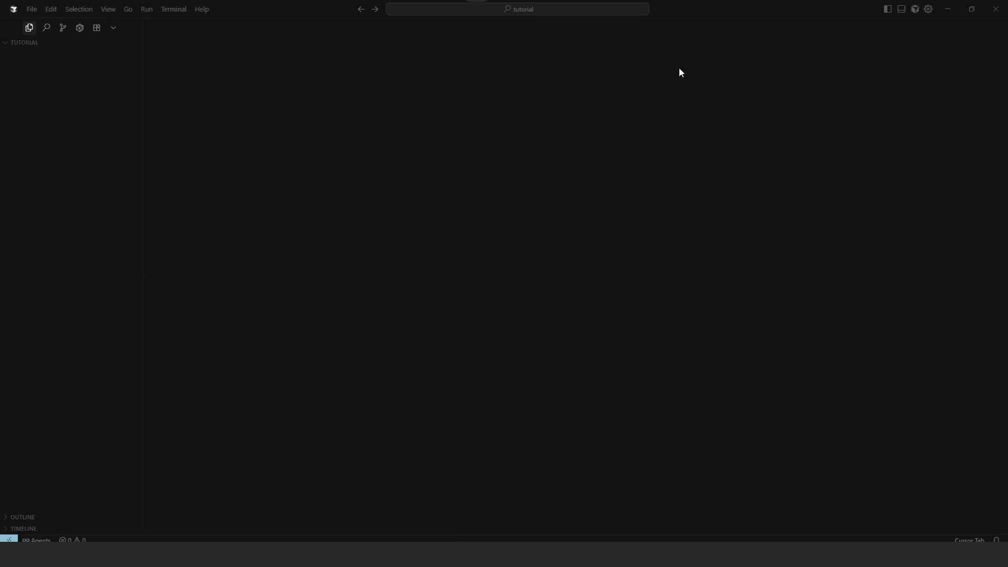
{"action": "left_click", "coordinate": [32, 9]}
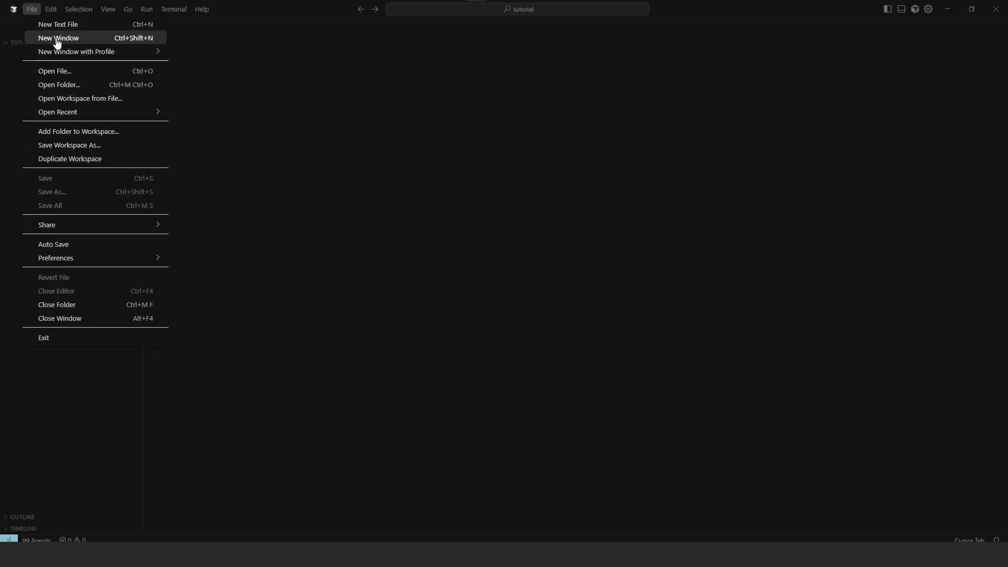
{"action": "left_click", "coordinate": [90, 85]}
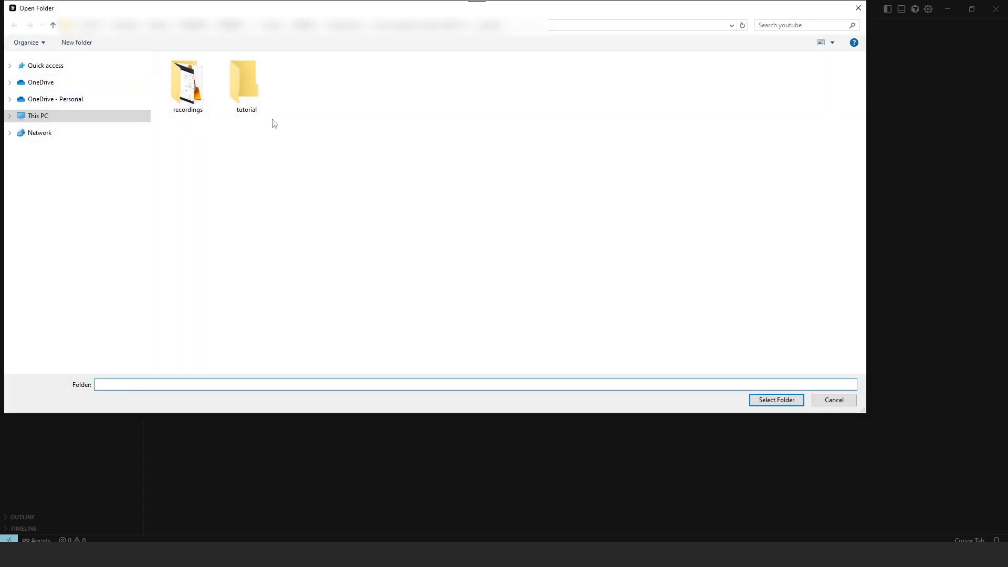
{"action": "double_click", "coordinate": [256, 94]}
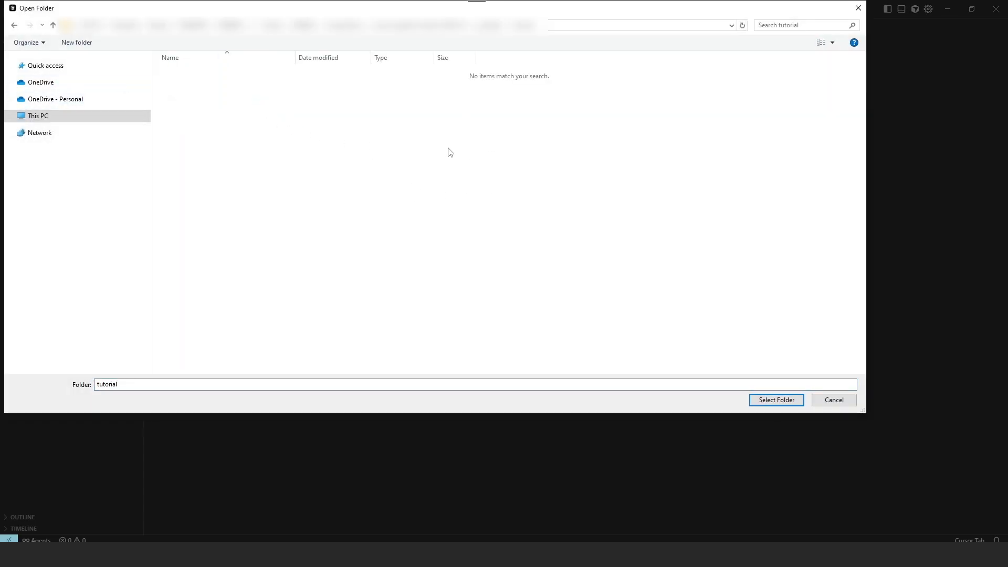
{"action": "left_click", "coordinate": [857, 9]}
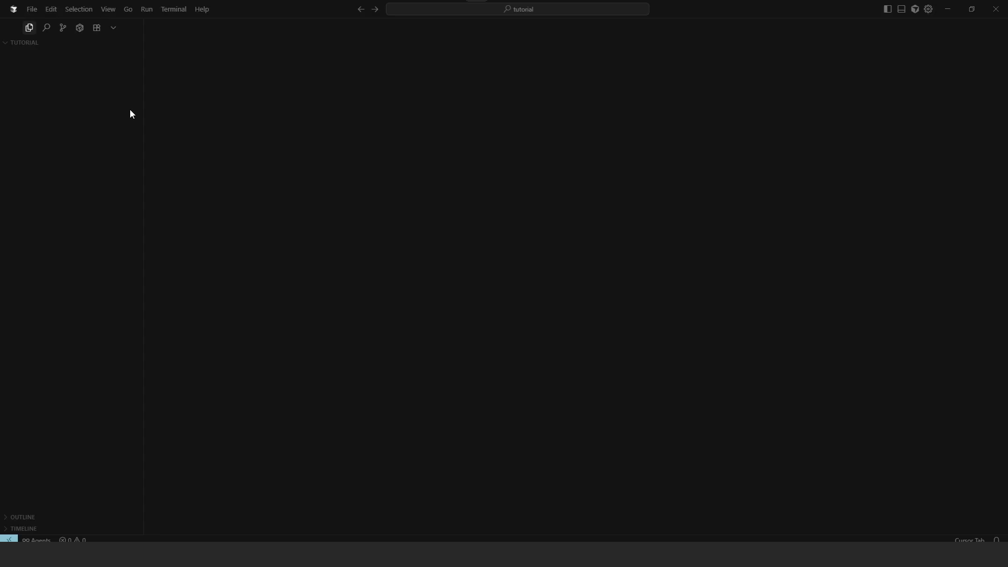
Create custom_js.html and custom_css.html in the tutorial folder
{"action": "right_click", "coordinate": [59, 82]}
{"action": "left_click", "coordinate": [87, 93]}
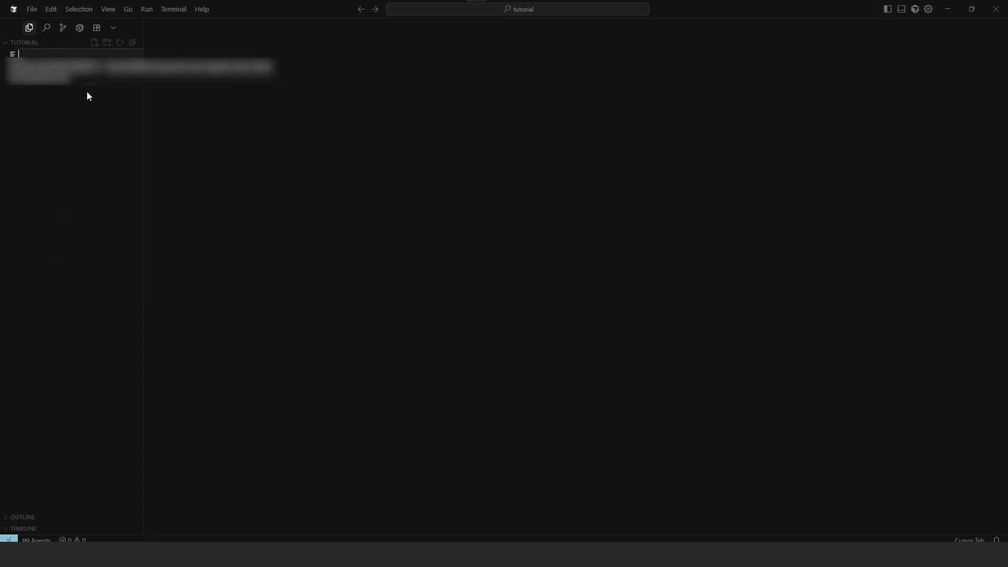
{"action": "type", "text": "custom_"}
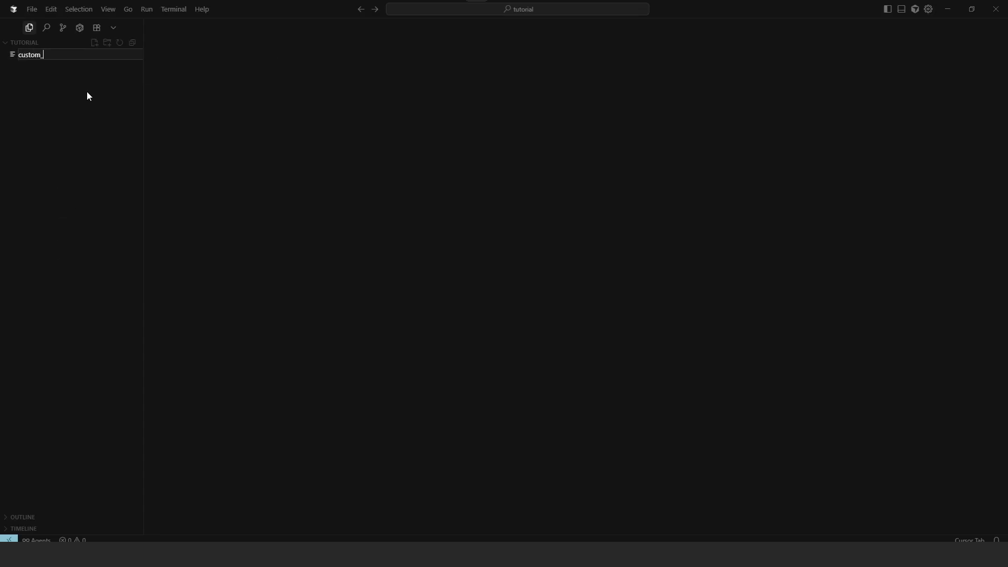
{"action": "type", "text": "js.html"}
{"action": "key", "text": "Return"}
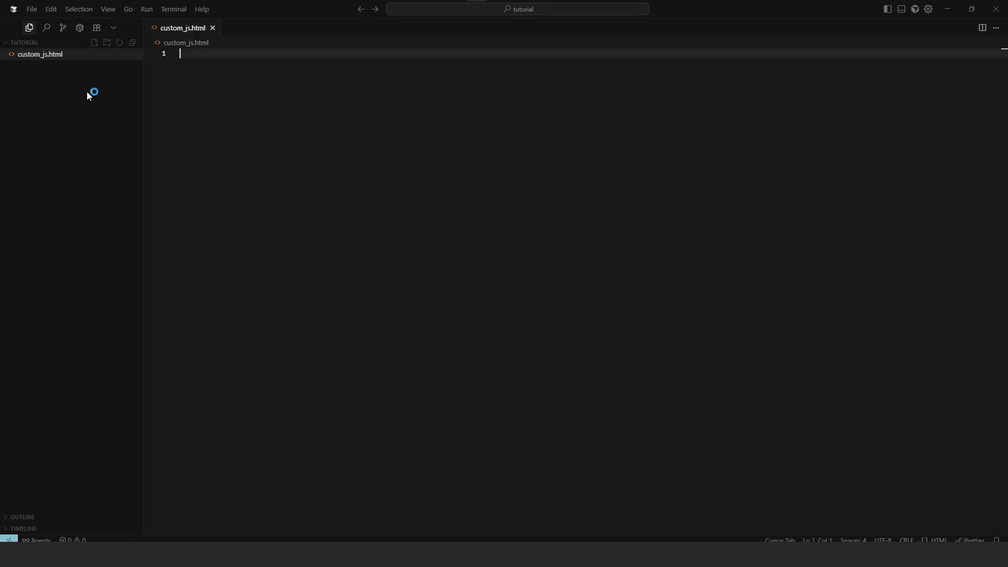
{"action": "right_click", "coordinate": [68, 75]}
{"action": "left_click", "coordinate": [98, 83]}
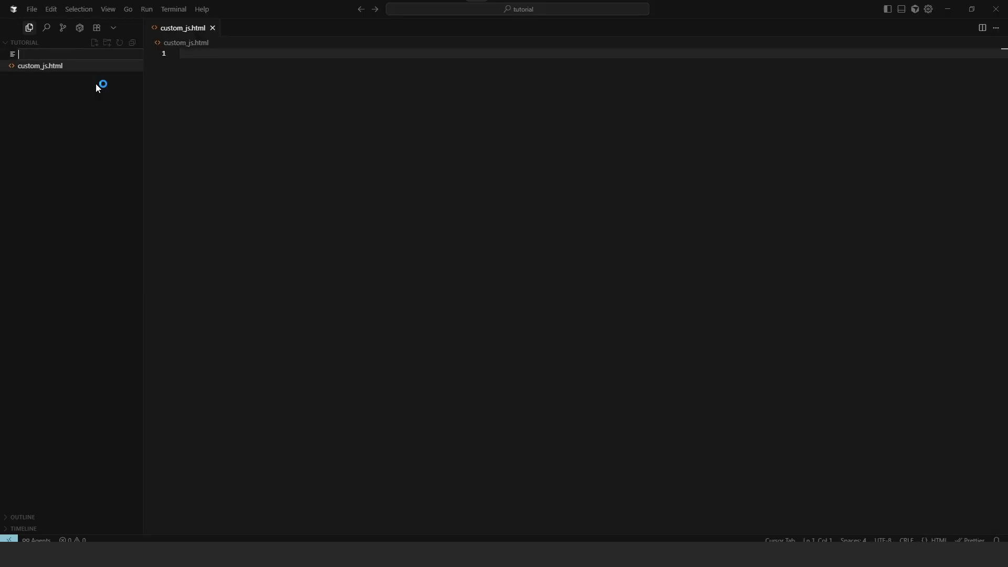
{"action": "type", "text": "custom_css.html"}
{"action": "key", "text": "Return"}
Add a scripts folder containing a new magnetic-button.js file
{"action": "right_click", "coordinate": [39, 82]}
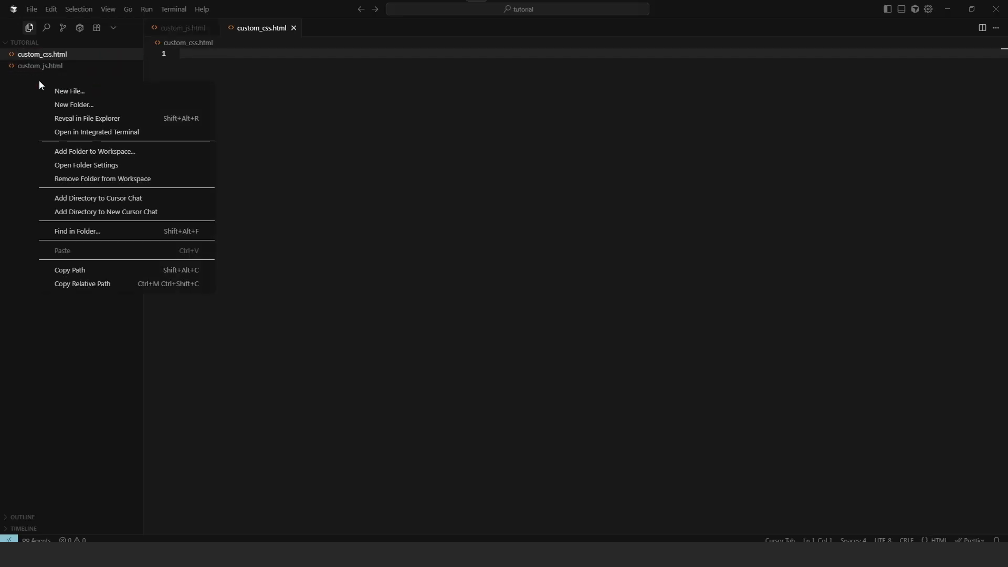
{"action": "left_click", "coordinate": [71, 106]}
{"action": "type", "text": "scripts"}
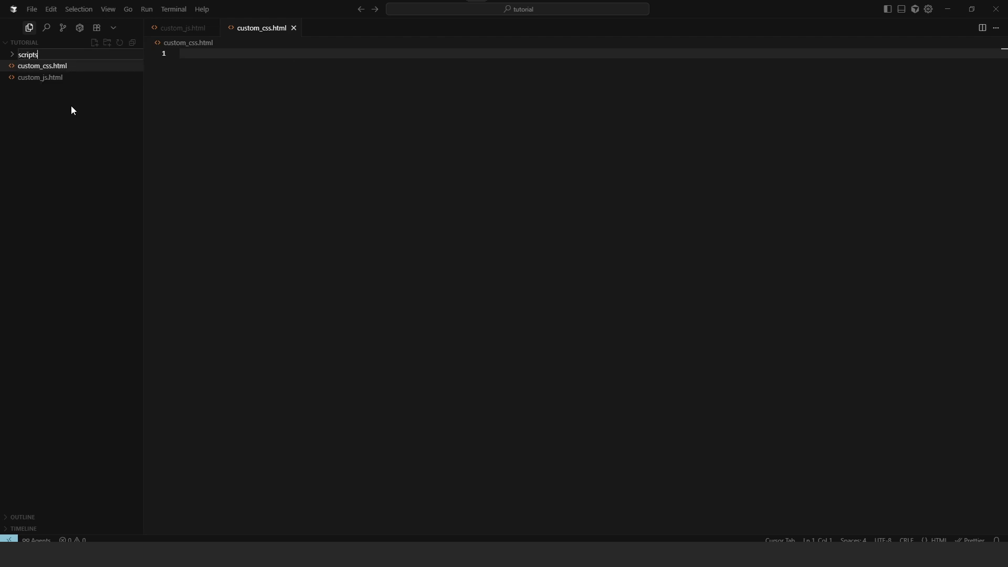
{"action": "key", "text": "Return"}
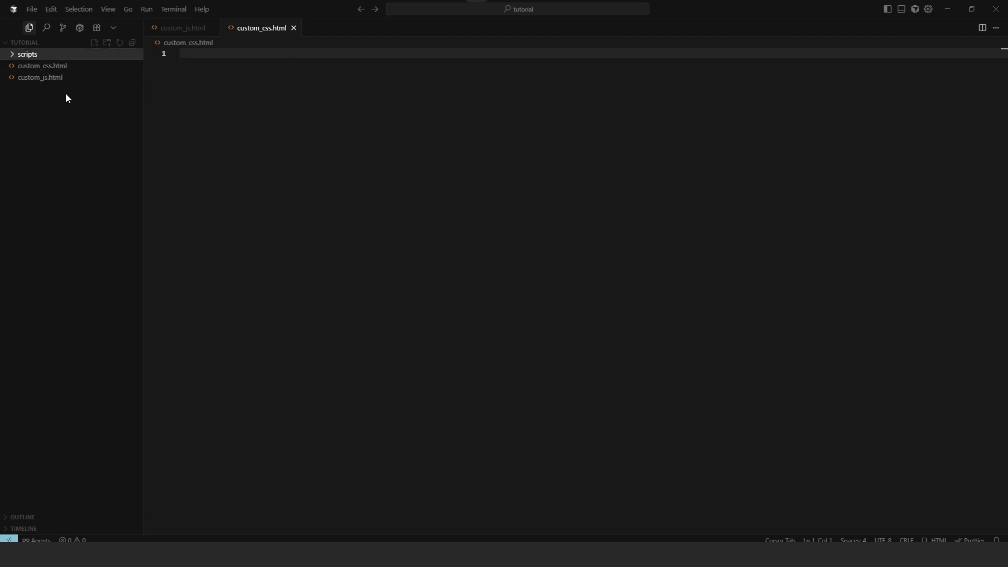
{"action": "right_click", "coordinate": [51, 56]}
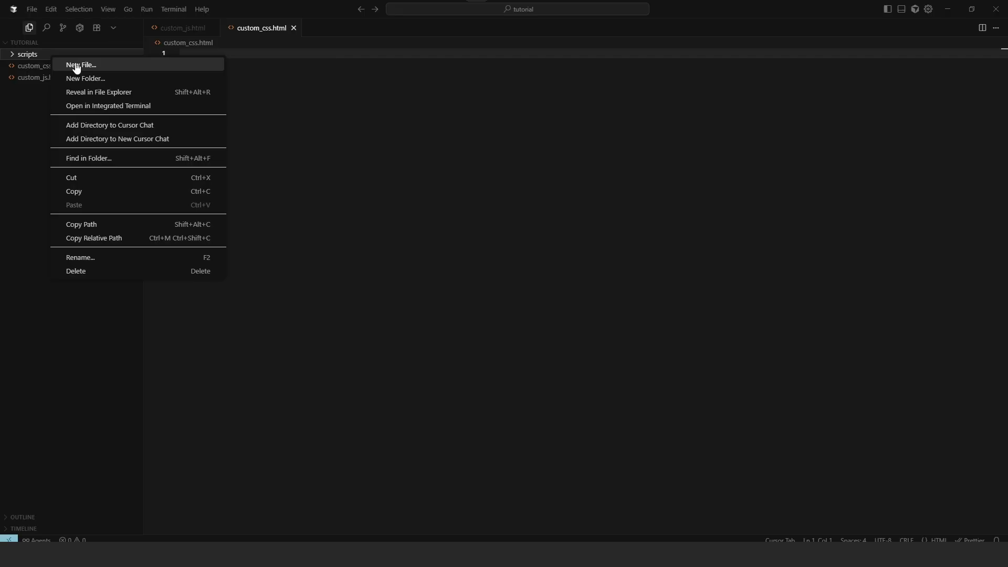
{"action": "left_click", "coordinate": [75, 65]}
{"action": "type", "text": "magnetic-button.js"}
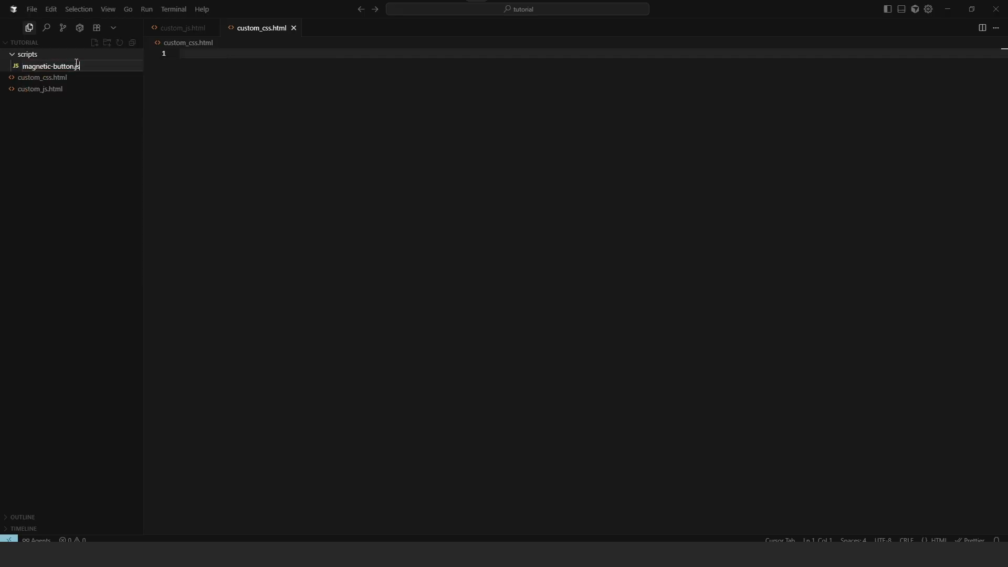
{"action": "key", "text": "Return"}
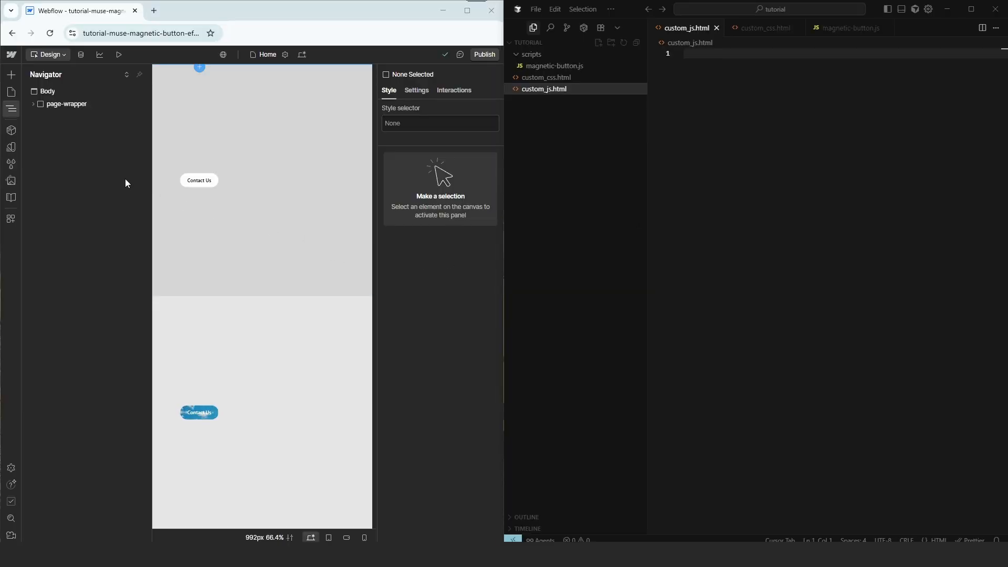
Open the Home page settings and scroll down to the Custom Code section
{"action": "left_click", "coordinate": [11, 91]}
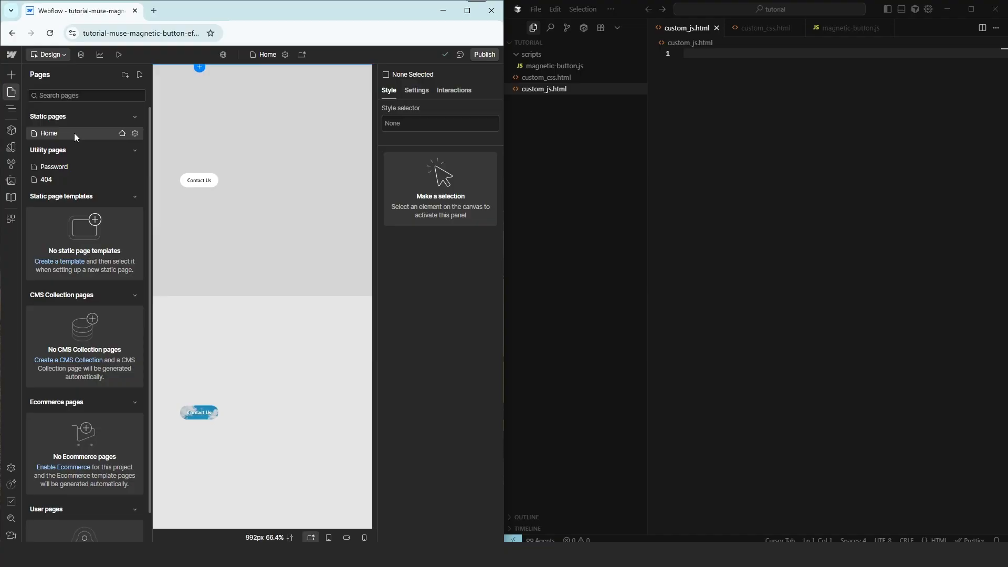
{"action": "left_click", "coordinate": [136, 134]}
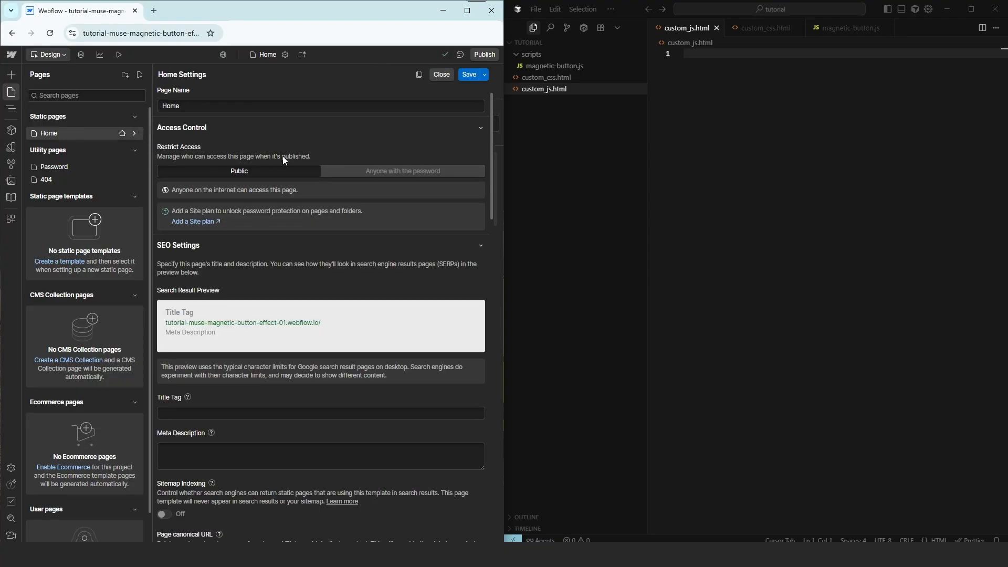
{"action": "scroll", "coordinate": [361, 229], "scroll_direction": "down", "scroll_amount": 10}
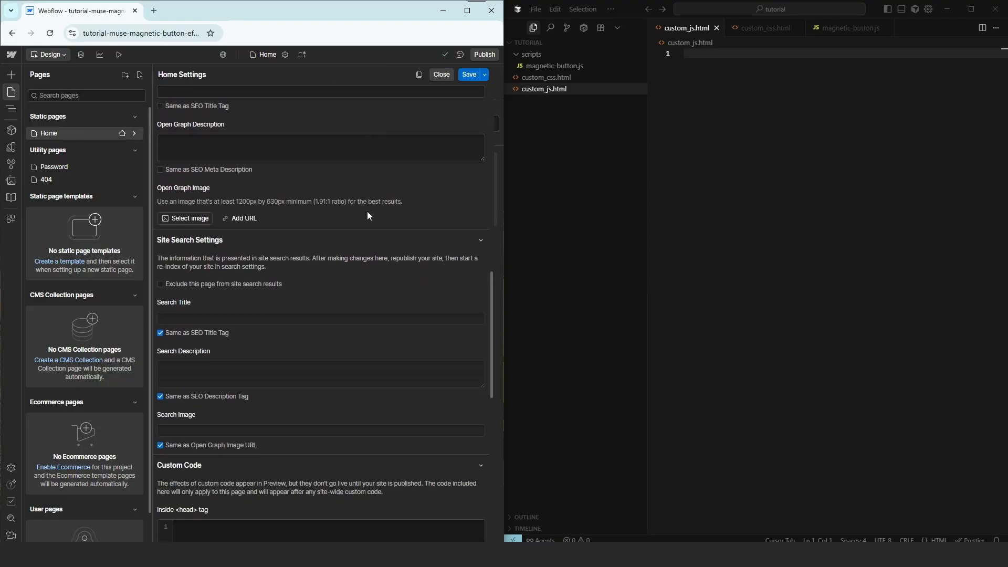
{"action": "scroll", "coordinate": [367, 211], "scroll_direction": "down", "scroll_amount": 7}
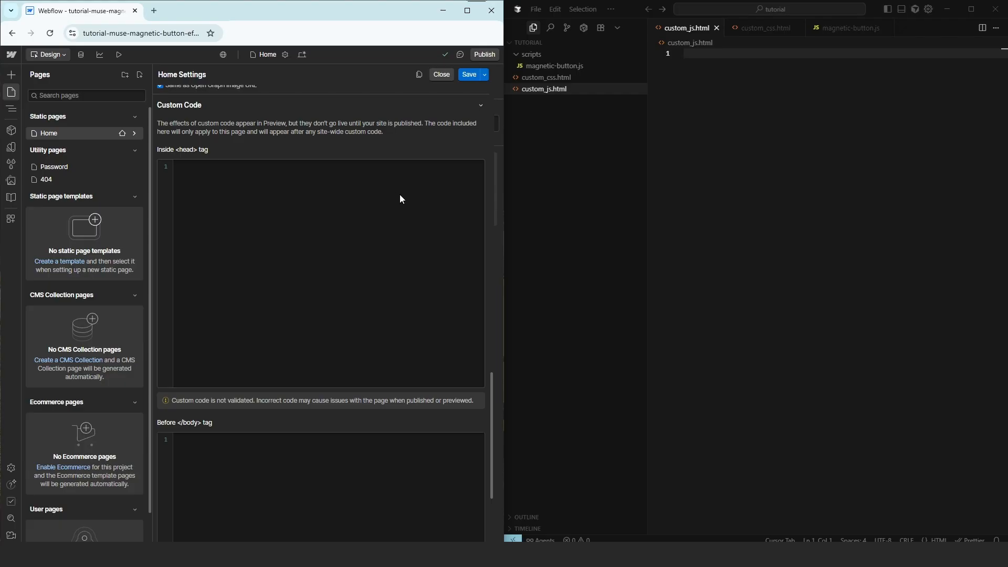
Open custom_css.html, custom_js.html and magnetic-button.js in the editor
{"action": "left_click", "coordinate": [578, 78]}
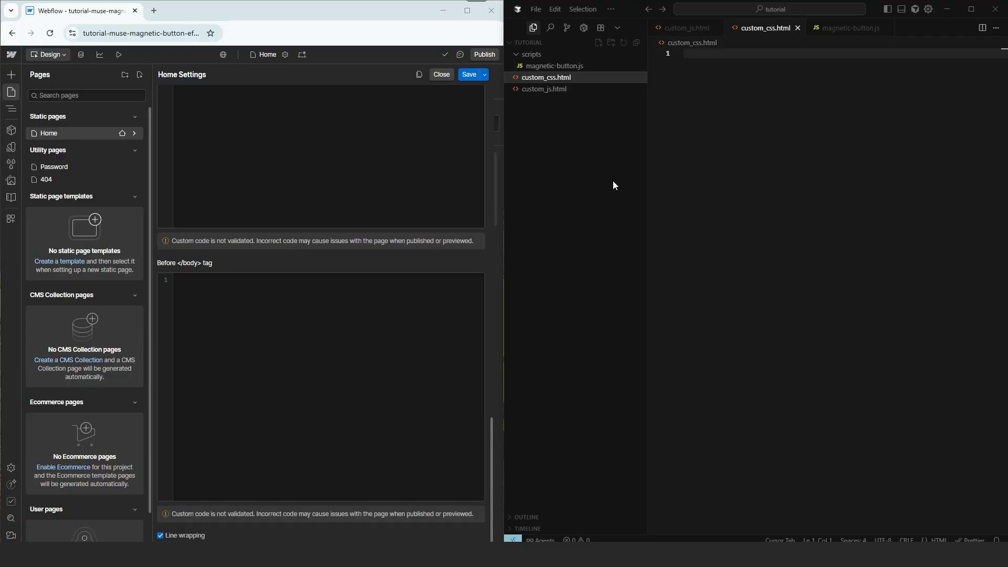
{"action": "left_click", "coordinate": [577, 91]}
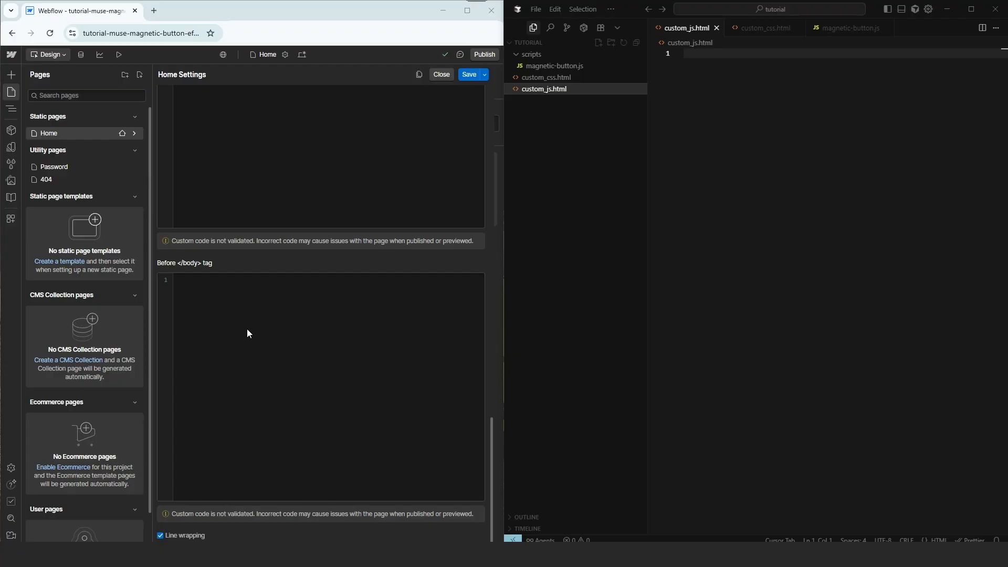
{"action": "left_click", "coordinate": [588, 70]}
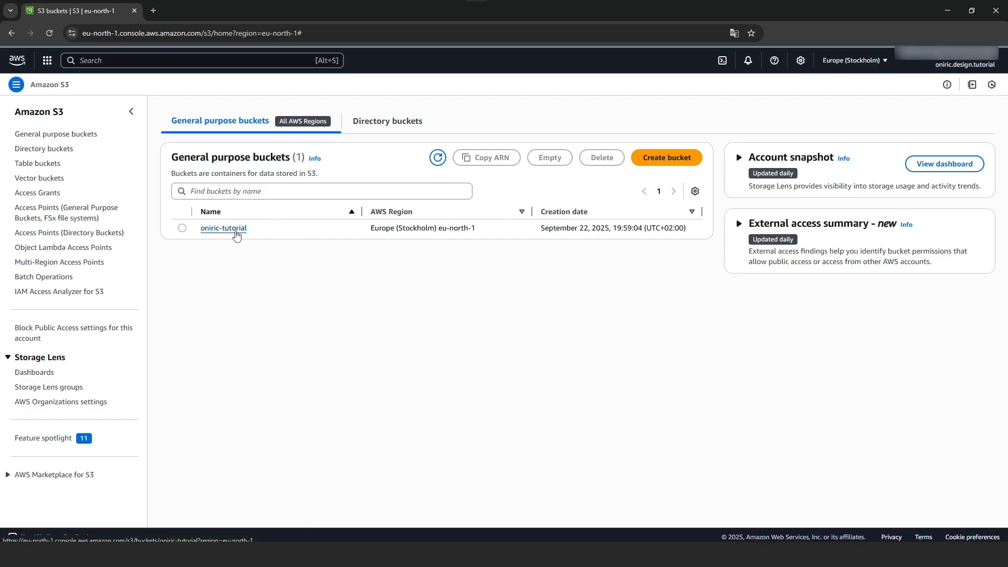
Create a folder named scripts inside oniric-tutorial/muse-magnetic-button-effect-01
{"action": "left_click", "coordinate": [236, 229]}
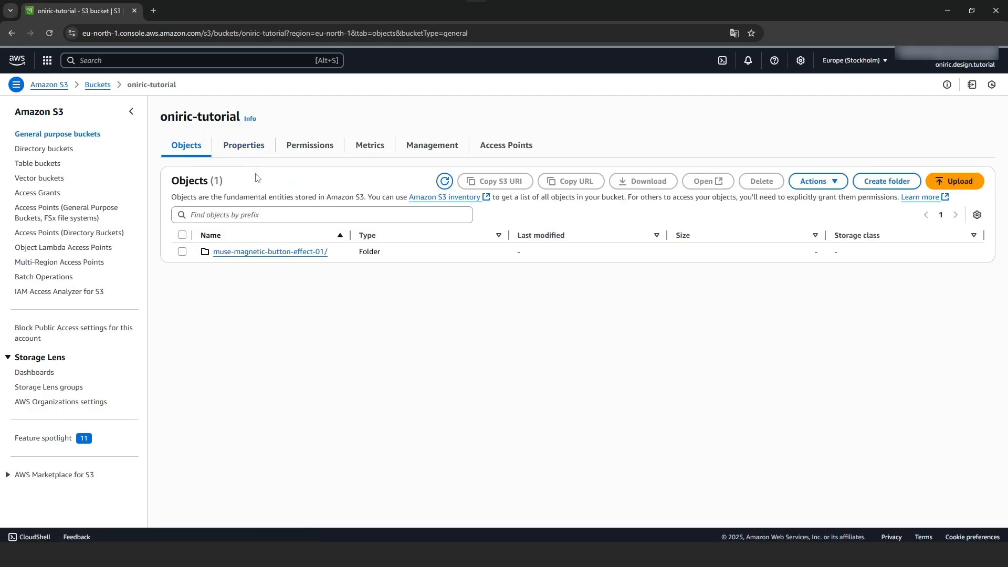
{"action": "left_click", "coordinate": [311, 257]}
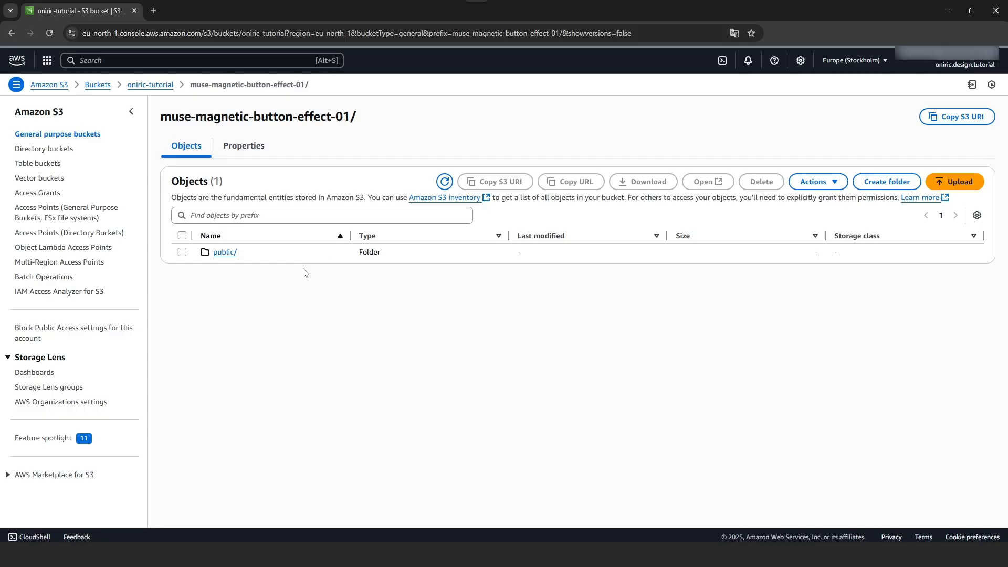
{"action": "left_click", "coordinate": [883, 183]}
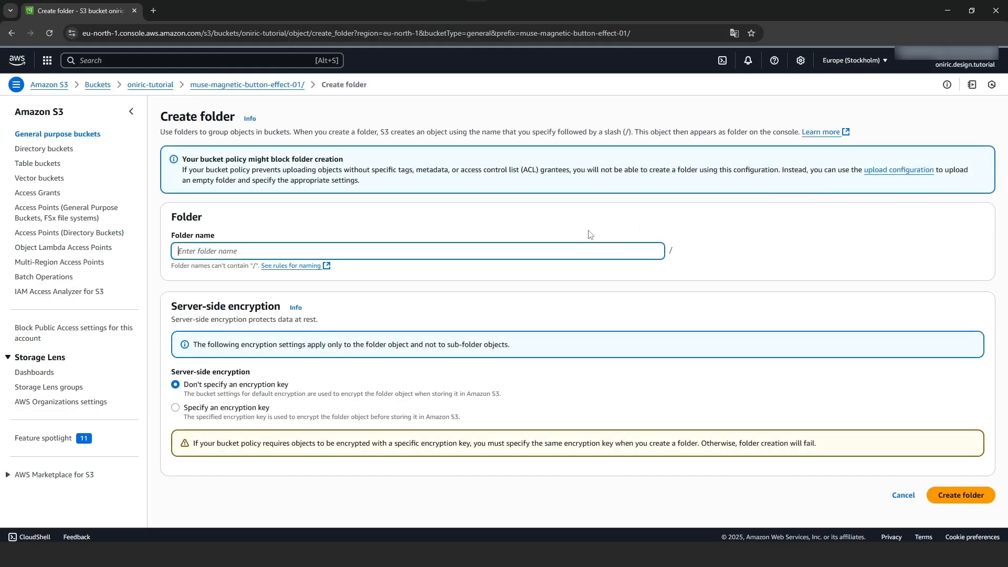
{"action": "type", "text": "scripts"}
{"action": "left_click", "coordinate": [270, 224]}
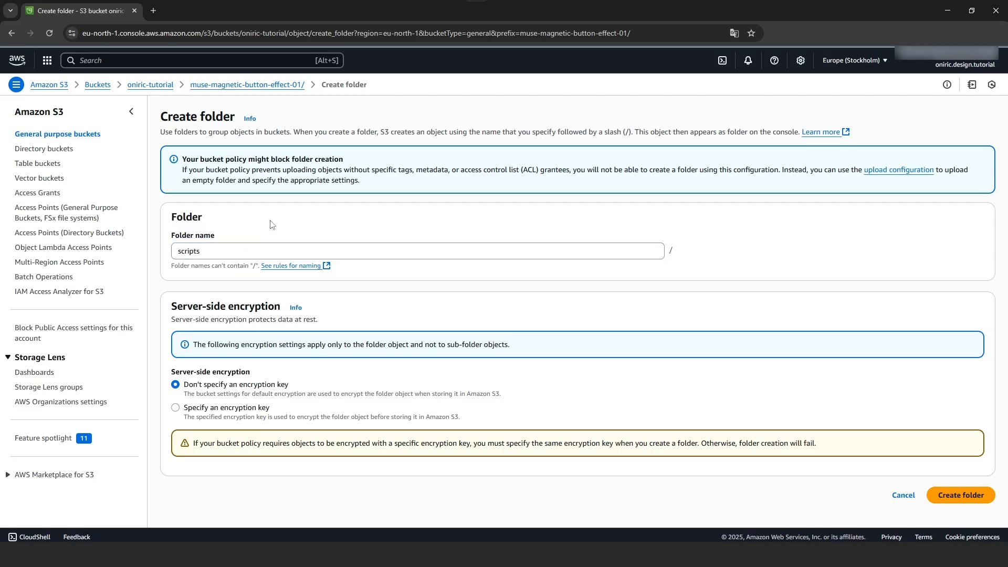
{"action": "left_click", "coordinate": [951, 497]}
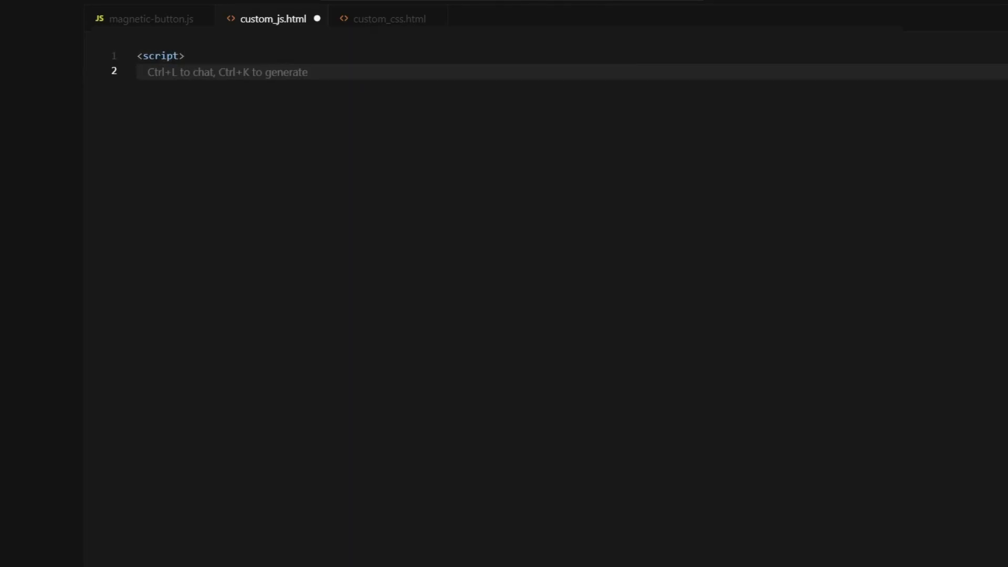
Start loadScript(src, isAsync = false, isDefer = false), creating a script element with src, async and optional defer
{"action": "type", "text": "function loadScript(src, isAsync = false, isDefer = false) "}
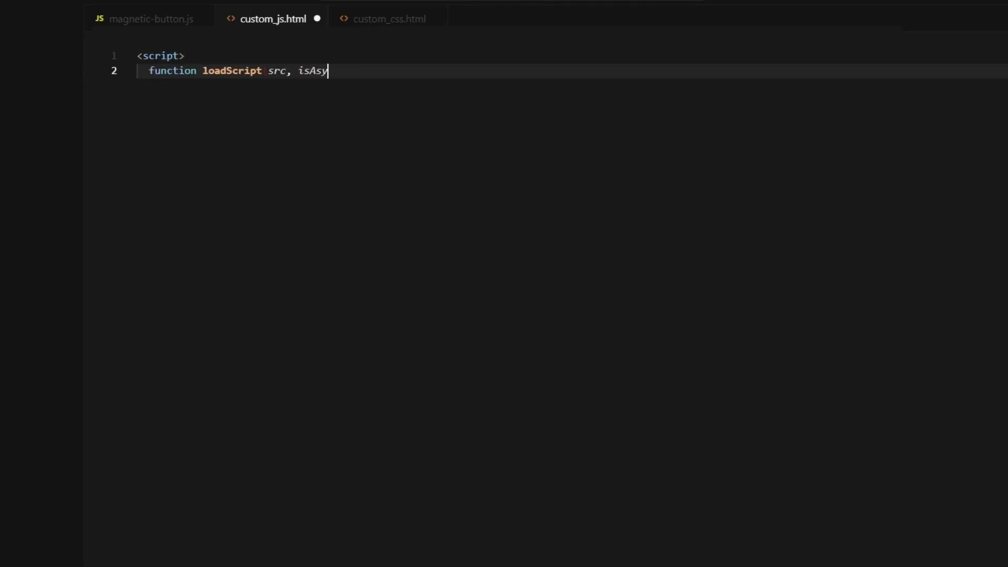
{"action": "type", "text": "{"}
{"action": "key", "text": "Return"}
{"action": "type", "text": "const s = document.createElement(\"script\");"}
{"action": "key", "text": "Return"}
{"action": "type", "text": "s.src = src;"}
{"action": "key", "text": "Return"}
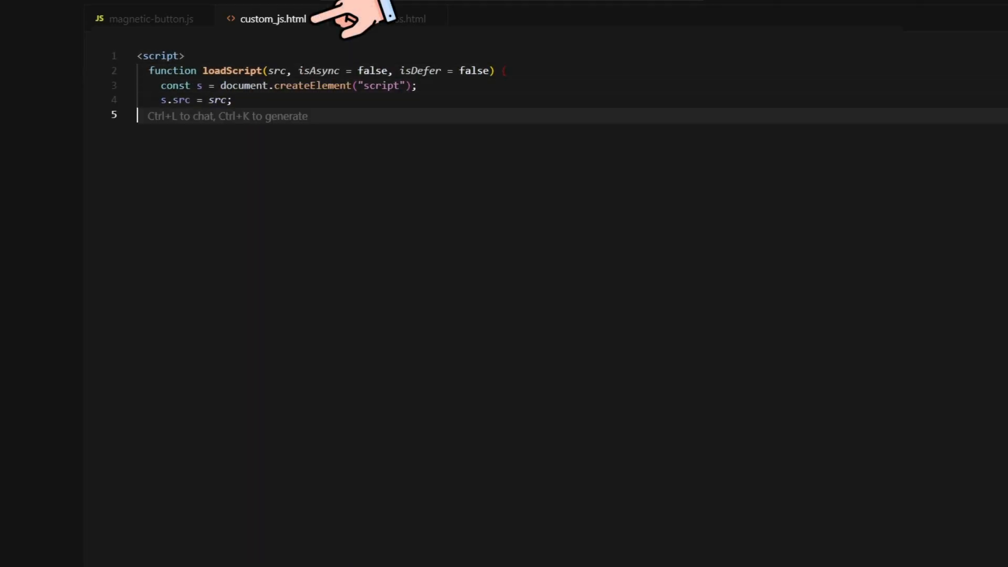
{"action": "type", "text": "s.async = isAsync;"}
{"action": "key", "text": "Return"}
{"action": "type", "text": "if (isDefer) {"}
{"action": "key", "text": "Return"}
{"action": "type", "text": "s.defer = true;"}
{"action": "key", "text": "Return"}
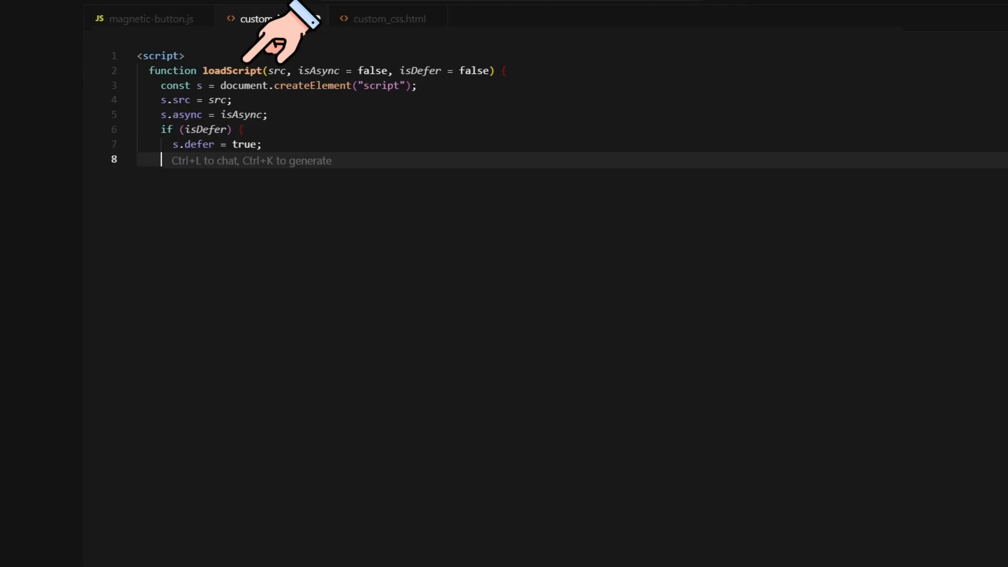
Add an onload handler re-dispatching a bubbling DOMContentLoaded event, append the script to the body, and close </script>
{"action": "type", "text": "s.onload = () => {"}
{"action": "key", "text": "Return"}
{"action": "type", "text": "// If the DOM is already ready, we trigger the event again."}
{"action": "key", "text": "Return"}
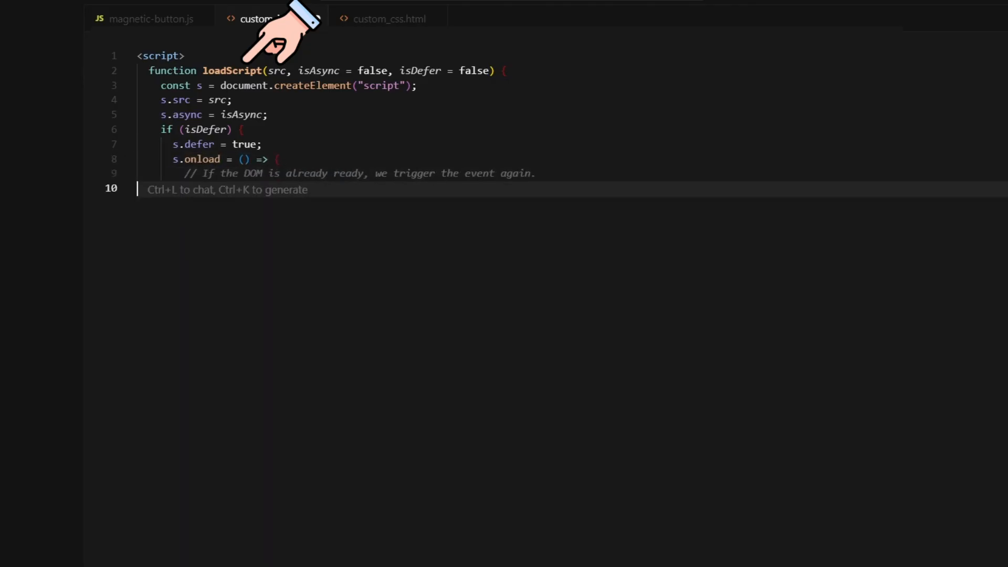
{"action": "type", "text": "if (document.readyState !== \"loading\") {"}
{"action": "key", "text": "Return"}
{"action": "type", "text": "document.dispatchEvent("}
{"action": "key", "text": "Return"}
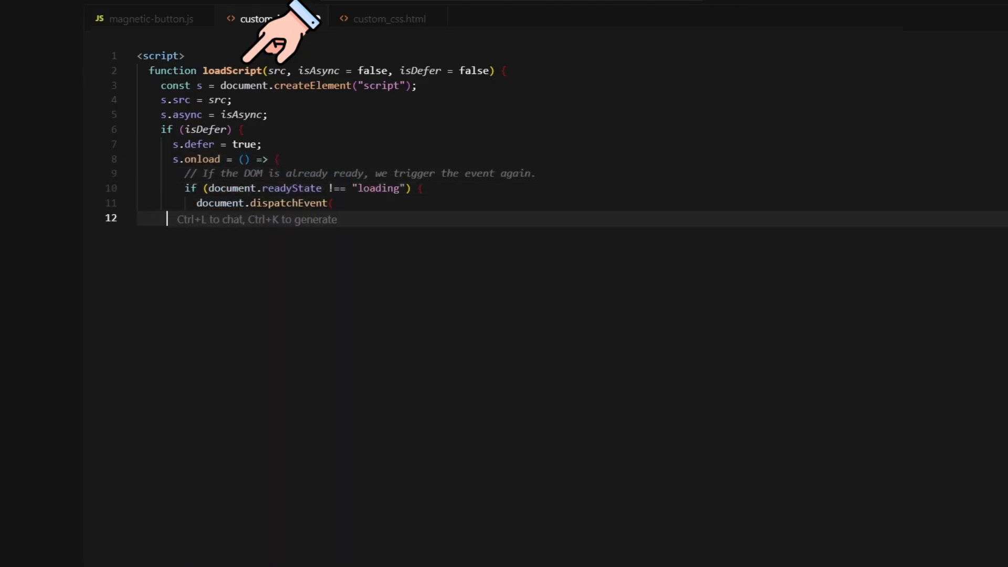
{"action": "type", "text": "new Event(\"DOMContentLoaded\", { bubbles: true })"}
{"action": "key", "text": "Return"}
{"action": "type", "text": ");"}
{"action": "key", "text": "Return"}
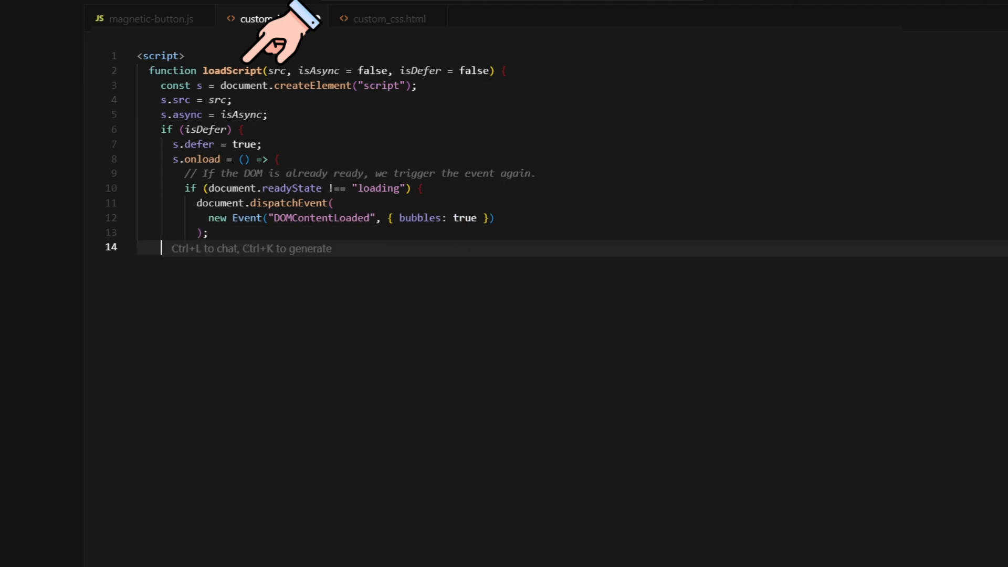
{"action": "type", "text": "}"}
{"action": "key", "text": "Return"}
{"action": "type", "text": "};     }     document.body.appendChild(s);"}
{"action": "key", "text": "Return"}
{"action": "type", "text": "}"}
{"action": "key", "text": "Return"}
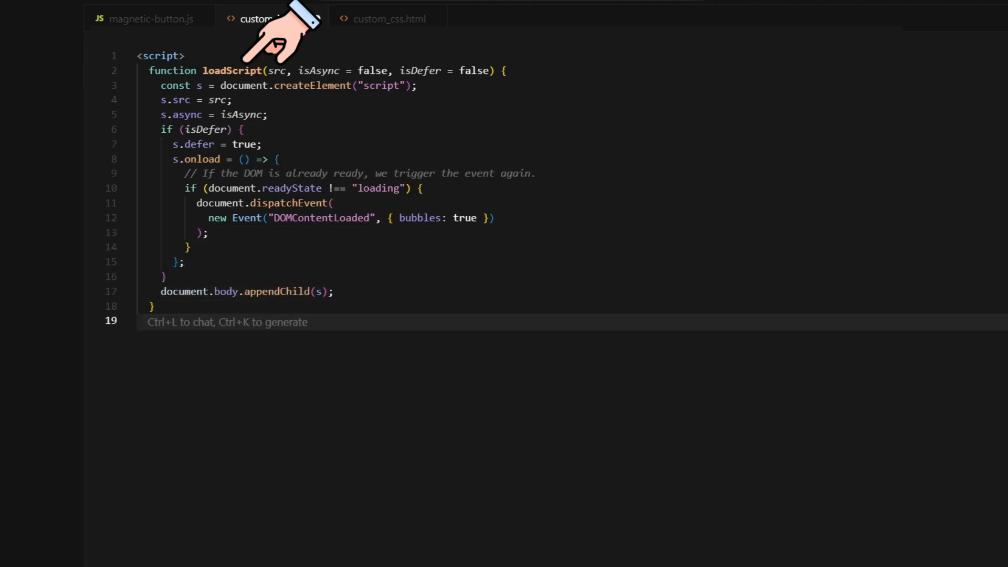
{"action": "type", "text": "</script>"}
{"action": "key", "text": "Return"}
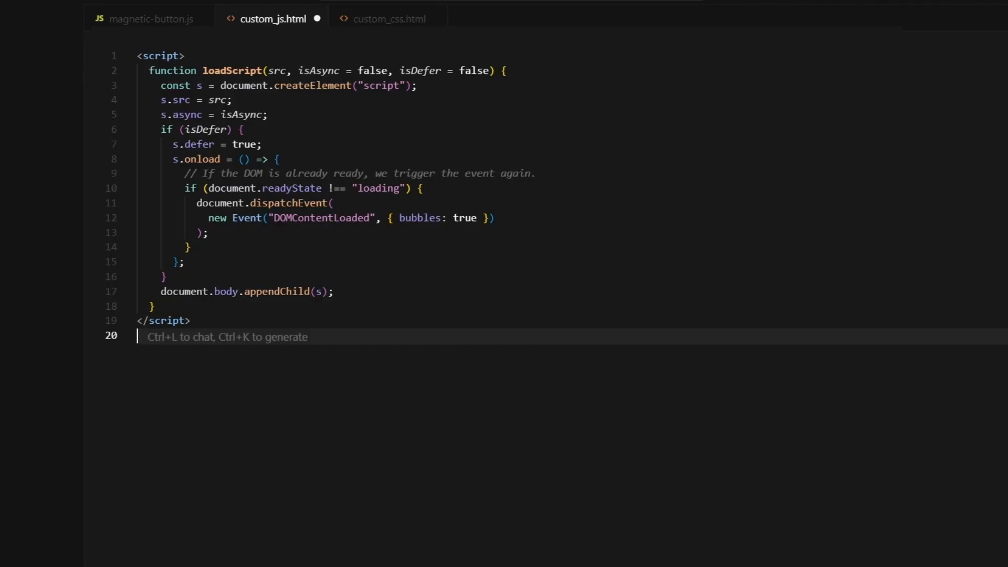
Add a '<!-- GSAP -->' include of gsap.min.js 3.12.2 from cdnjs
{"action": "key", "text": "Return"}
{"action": "type", "text": "<!-- GSAP -->"}
{"action": "key", "text": "Return"}
{"action": "type", "text": "<script src=\"https://cdnjs.cloudflare.com/ajax/libs/gsap/3.12.2/gsap.min.js\"></script>"}
{"action": "key", "text": "Return"}
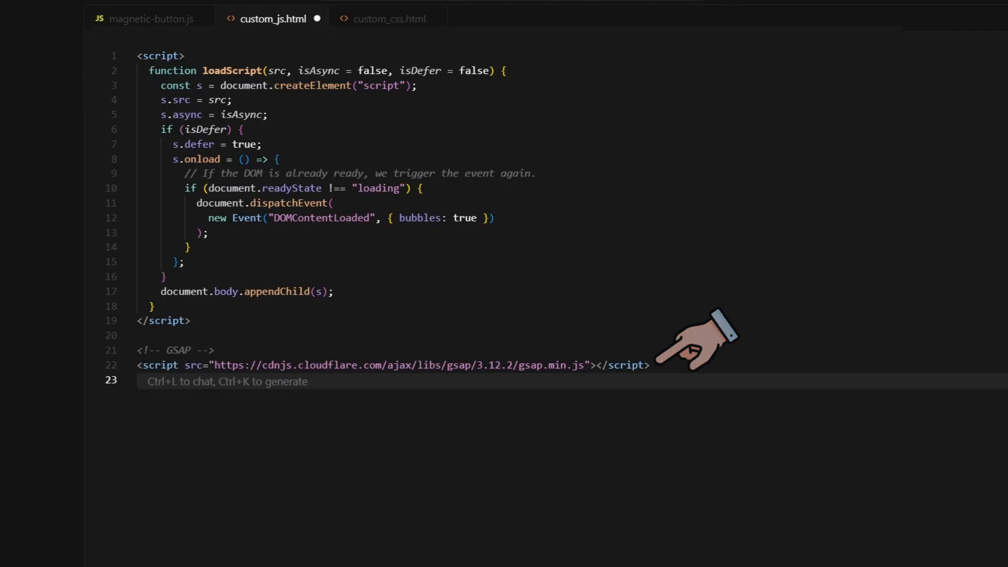
{"action": "key", "text": "Return"}
Add a desktop-only (min-width: 991px) script block loading the CloudFront magnetic-button script with false, true
{"action": "type", "text": "<script>"}
{"action": "key", "text": "Return"}
{"action": "type", "text": "// Desktop only scripts"}
{"action": "key", "text": "Return"}
{"action": "type", "text": "if (window.matchMedia(\"(min-width: 991px)\").matches) {"}
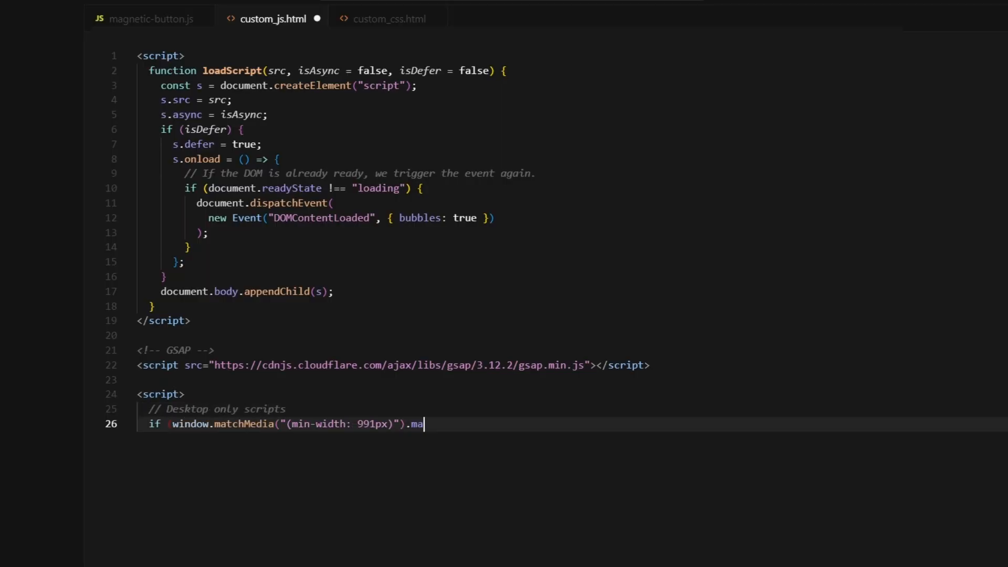
{"action": "key", "text": "Return"}
{"action": "type", "text": "// Magnetic button effect"}
{"action": "key", "text": "Return"}
{"action": "type", "text": "\"https://d3ezcmr34gfui8.cloudfront.net/muse-magnetic-button-effect-01/scripts/magnetic-button.js\","}
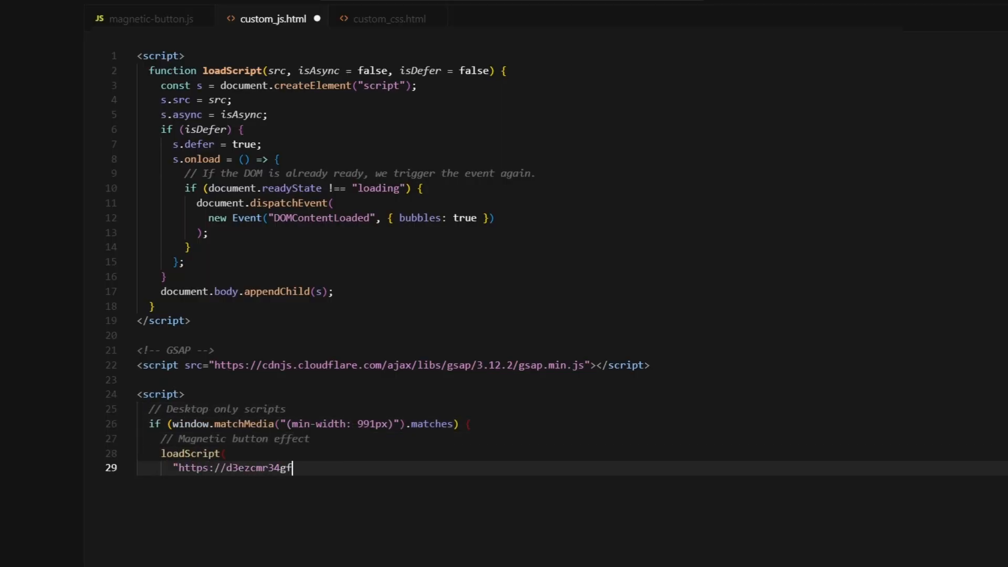
{"action": "key", "text": "Return"}
{"action": "type", "text": "false,       true     );   } </script>"}
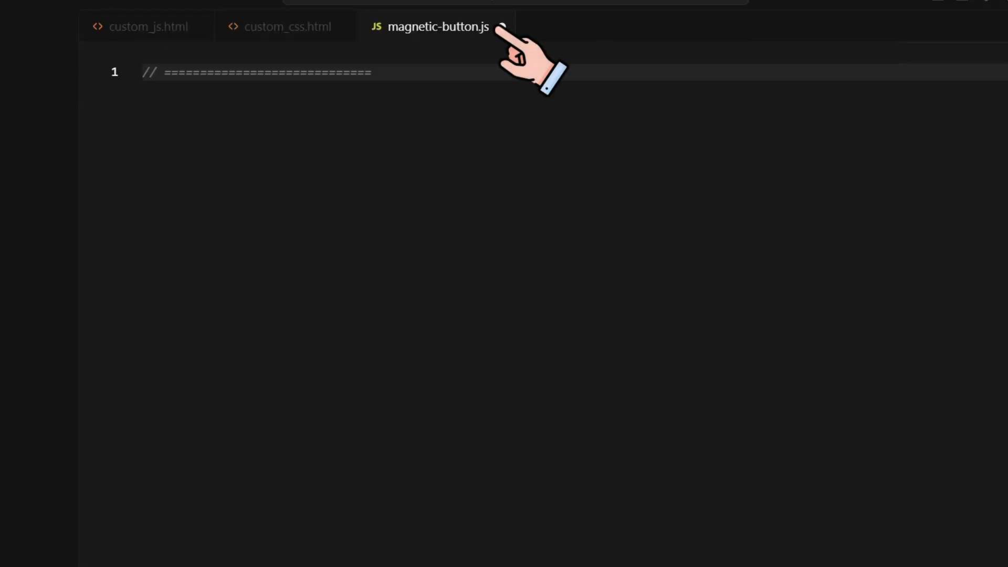
Write the 'Magnetic button effect' comment header, an IIFE with a window.gsap guard, and a lerp helper
{"action": "type", "text": "==============================="}
{"action": "key", "text": "Return"}
{"action": "type", "text": "// Magnetic button effect"}
{"action": "key", "text": "Return"}
{"action": "type", "text": "// ============================================================"}
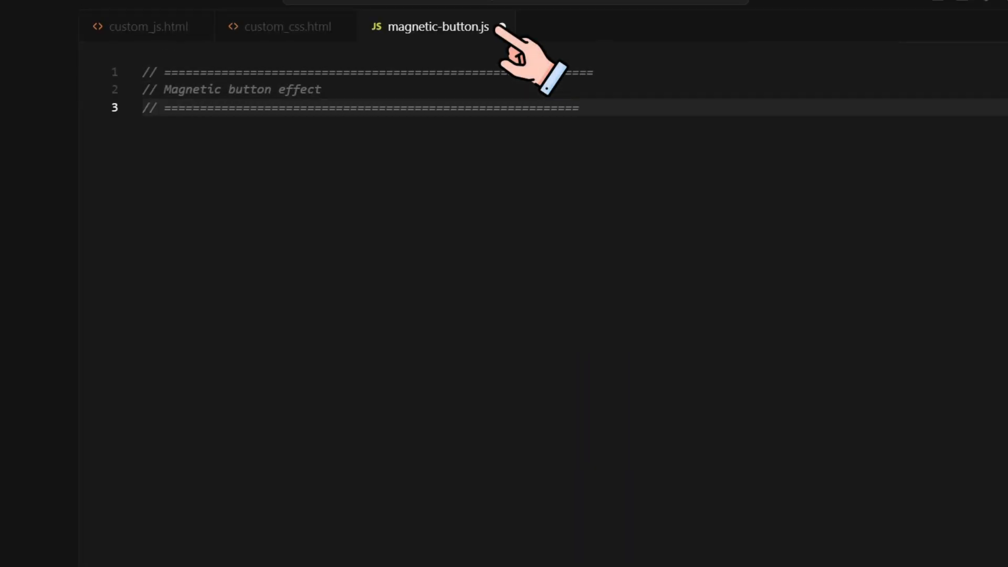
{"action": "key", "text": "Return"}
{"action": "type", "text": "(function () {"}
{"action": "key", "text": "Return"}
{"action": "type", "text": "if (!window.gsap) return;"}
{"action": "key", "text": "Return"}
{"action": "key", "text": "Return"}
{"action": "type", "text": "const lerp = (a, b, n) => (1 - n) * a + n * b;"}
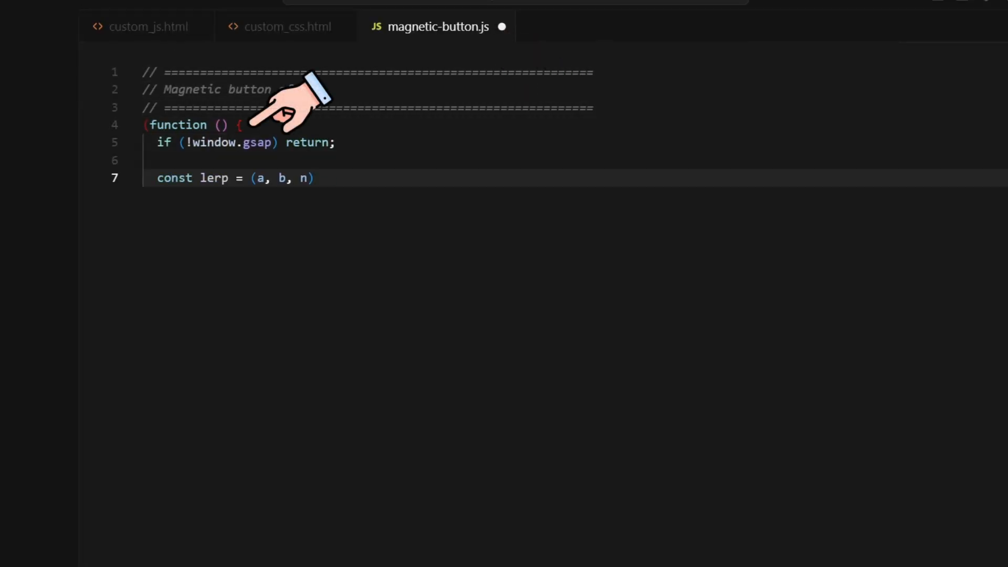
Define initMagnetic(btn, { triggerFactor = 0.5 }) looking up .text-magnetic and .bg-magnetic, returning if either is missing
{"action": "key", "text": "Return"}
{"action": "key", "text": "Return"}
{"action": "type", "text": "function initMagnetic(btn, { triggerFactor = 0.5 } = {}) {"}
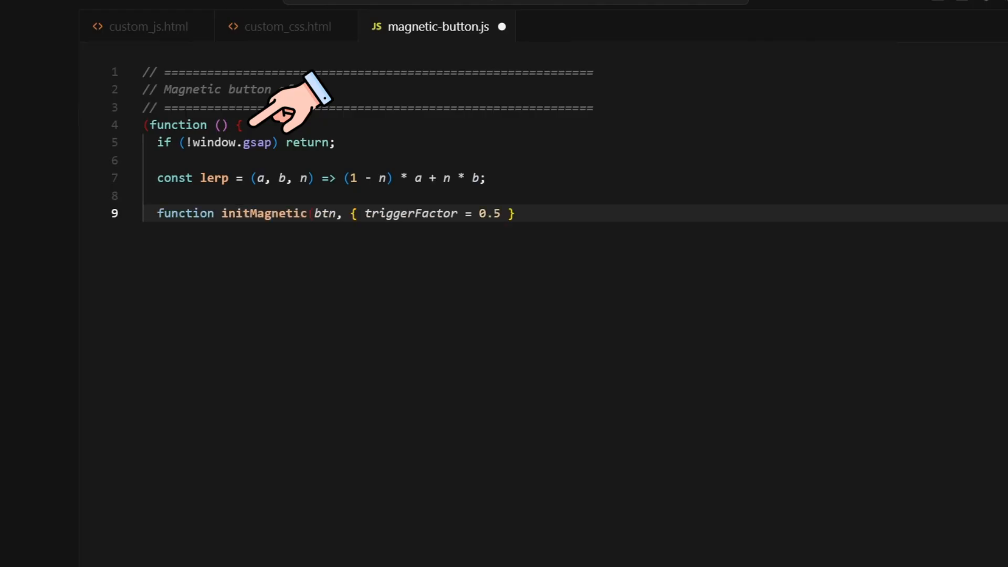
{"action": "key", "text": "Return"}
{"action": "type", "text": "const text = btn.querySelector(\".text-magnetic\");"}
{"action": "key", "text": "Return"}
{"action": "type", "text": "const overlay = btn.querySelector(\".bg-magnetic\");"}
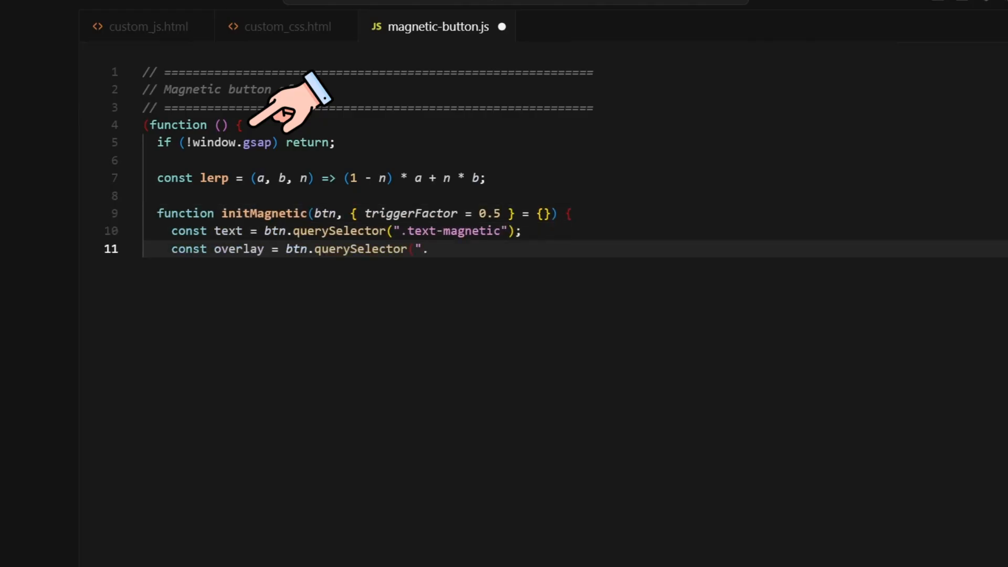
{"action": "key", "text": "Return"}
{"action": "type", "text": "if (!text || !overlay) return;"}
{"action": "key", "text": "Return"}
{"action": "key", "text": "Return"}
Add the mouse { x: 0, y: 0 } state and props with tx, ty (amt 0.15) and scaleO, scaleT (amt 0.2)
{"action": "type", "text": "const mouse = { x: 0, y: 0 };"}
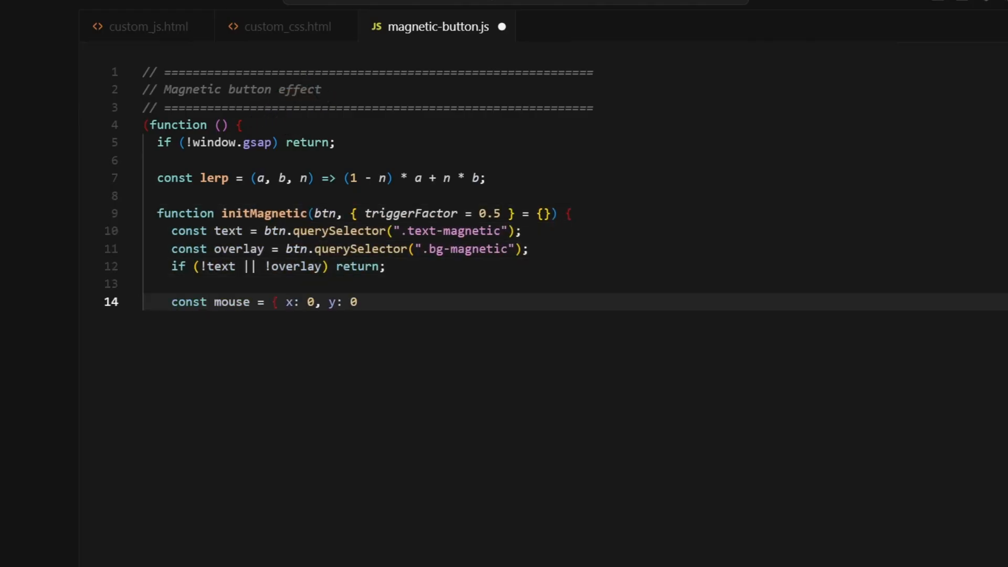
{"action": "key", "text": "Return"}
{"action": "type", "text": "const props = {"}
{"action": "key", "text": "Return"}
{"action": "type", "text": "tx: { prev: 0, cur: 0, amt: 0.15 },"}
{"action": "key", "text": "Return"}
{"action": "type", "text": "ty: { prev: 0, cur: 0, amt: 0.15 },"}
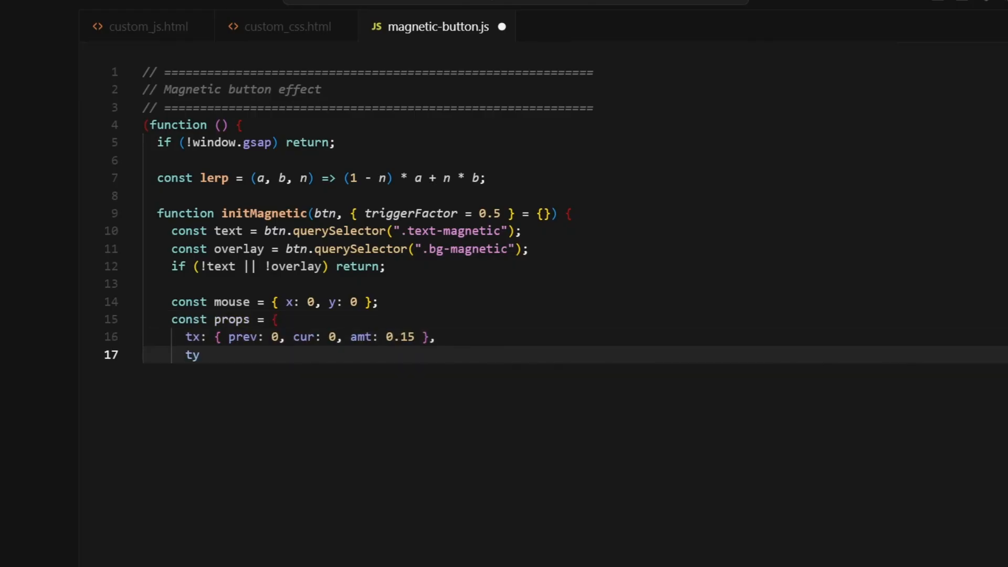
{"action": "key", "text": "Return"}
{"action": "type", "text": "scaleO: { prev: 1, cur: 1, amt: 0.2 }, // overlay"}
{"action": "key", "text": "Return"}
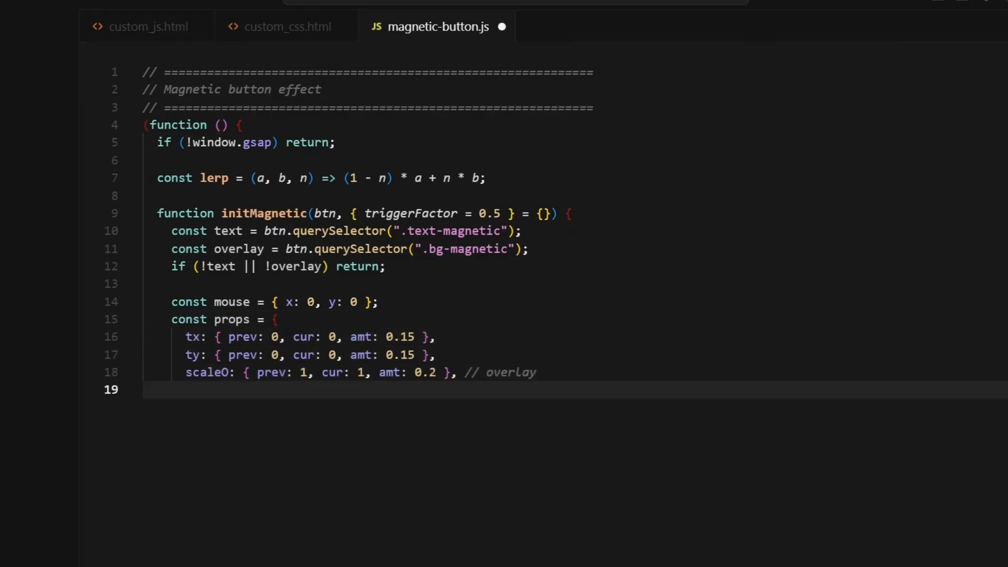
{"action": "type", "text": "scaleT: { prev: 1, cur: 1, amt: 0.2 }, // text"}
{"action": "key", "text": "Return"}
{"action": "type", "text": "};"}
{"action": "key", "text": "Return"}
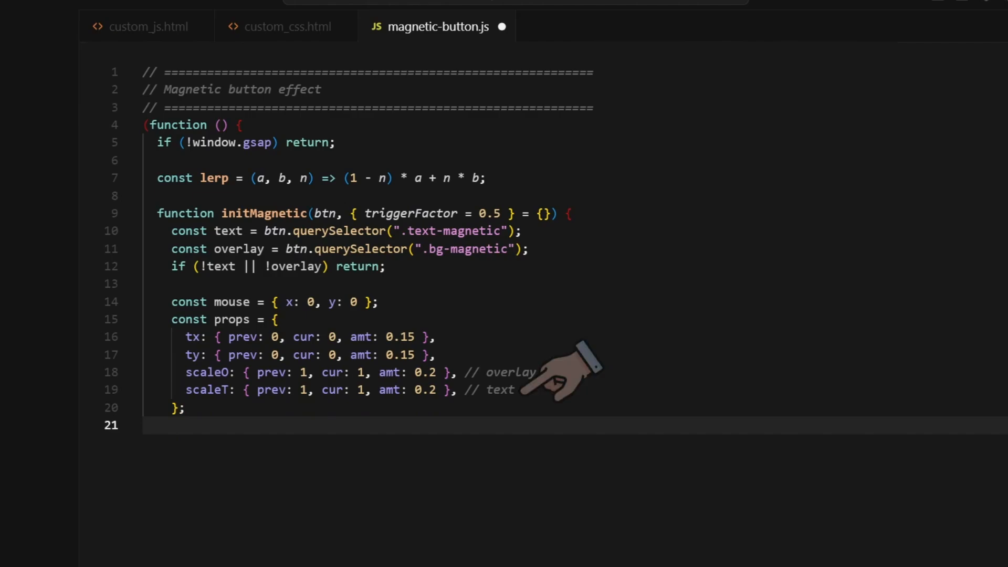
Declare hover, rect and rad, and add updateRect computing rad from width × triggerFactor, rerun on resize
{"action": "type", "text": "let hover = false,"}
{"action": "key", "text": "Return"}
{"action": "type", "text": "rect,"}
{"action": "key", "text": "Return"}
{"action": "type", "text": "rad;"}
{"action": "key", "text": "Return"}
{"action": "type", "text": "const updateRect = () => {"}
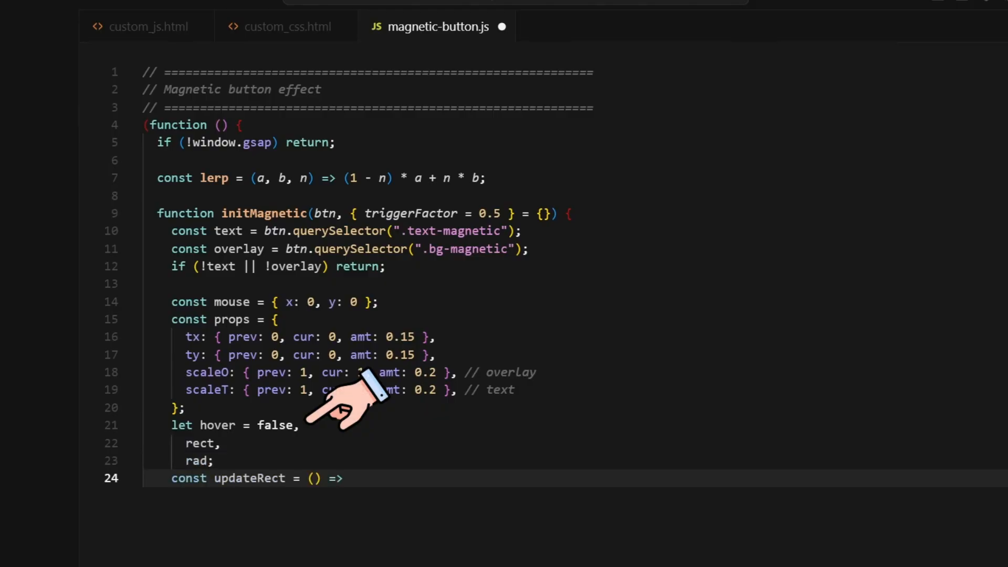
{"action": "key", "text": "Return"}
{"action": "type", "text": "rect = btn.getBoundingClientRect();"}
{"action": "key", "text": "Return"}
{"action": "type", "text": "rad = rect.width * triggerFactor;"}
{"action": "key", "text": "Return"}
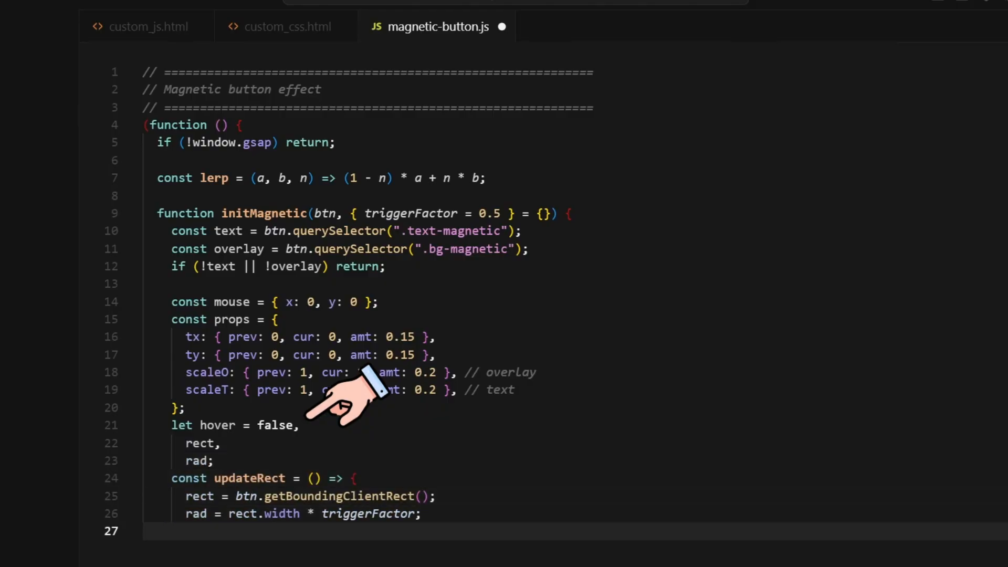
{"action": "type", "text": "};"}
{"action": "key", "text": "Return"}
{"action": "type", "text": "updateRect();"}
{"action": "key", "text": "Return"}
{"action": "type", "text": "window.addEventListener(\"resize\", updateRect);"}
Write the enter handler setting hover and tweening the text scale to 0.85 over 0.4s with expo.out
{"action": "key", "text": "Return"}
{"action": "key", "text": "Return"}
{"action": "type", "text": "const enter = () => {"}
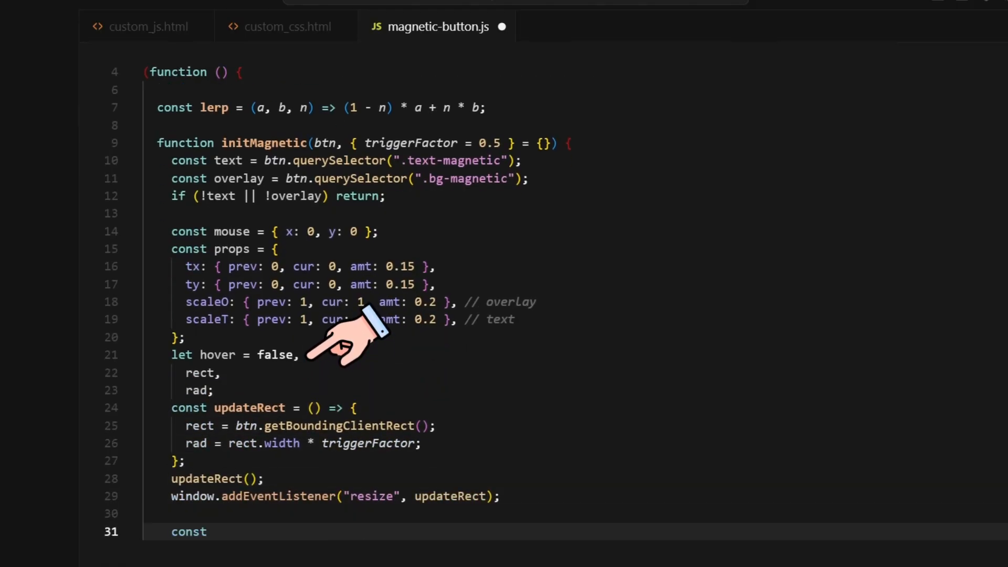
{"action": "key", "text": "Return"}
{"action": "type", "text": "if (hover) return;"}
{"action": "key", "text": "Return"}
{"action": "type", "text": "hover = true;"}
{"action": "key", "text": "Return"}
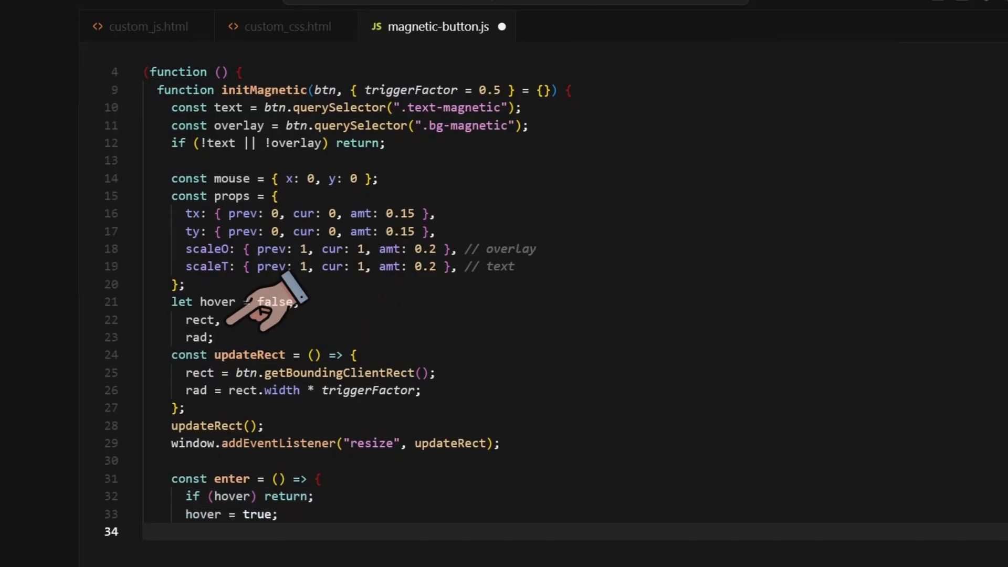
{"action": "type", "text": "gsap.killTweensOf([overlay, text]);"}
{"action": "key", "text": "Return"}
{"action": "type", "text": "// overlay scale remains unchanged"}
{"action": "key", "text": "Return"}
{"action": "type", "text": "props.scaleT.cur = 0.85;"}
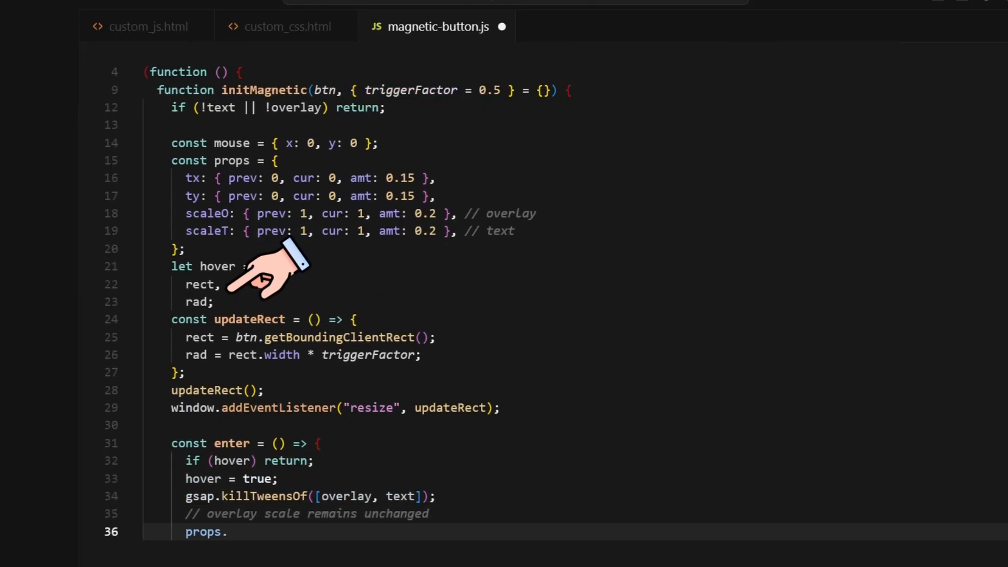
{"action": "key", "text": "Return"}
{"action": "type", "text": "gsap.to(text, { scale: 0.85, duration: 0.4, ease: \"expo.out\" });"}
{"action": "key", "text": "Return"}
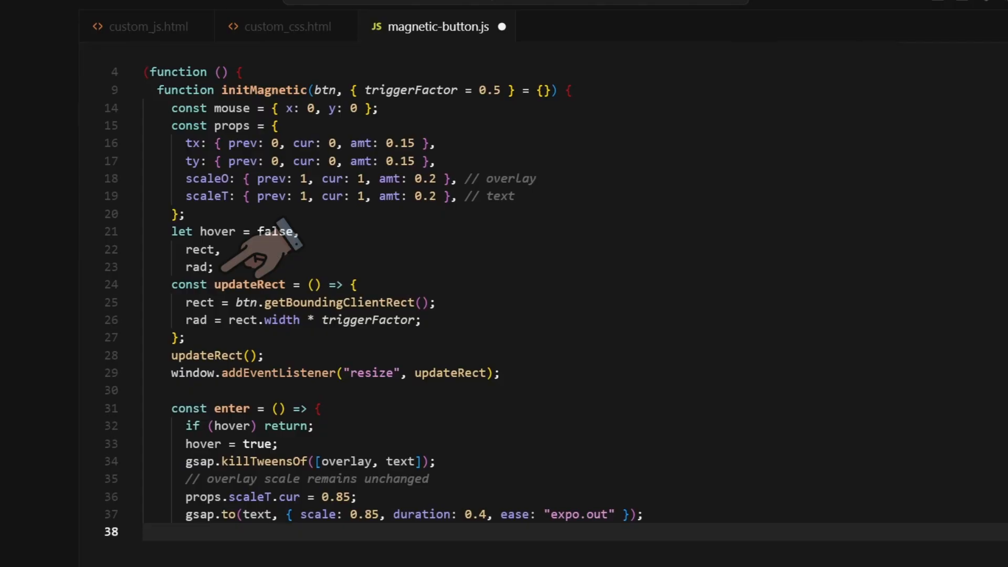
{"action": "type", "text": "};"}
{"action": "key", "text": "Return"}
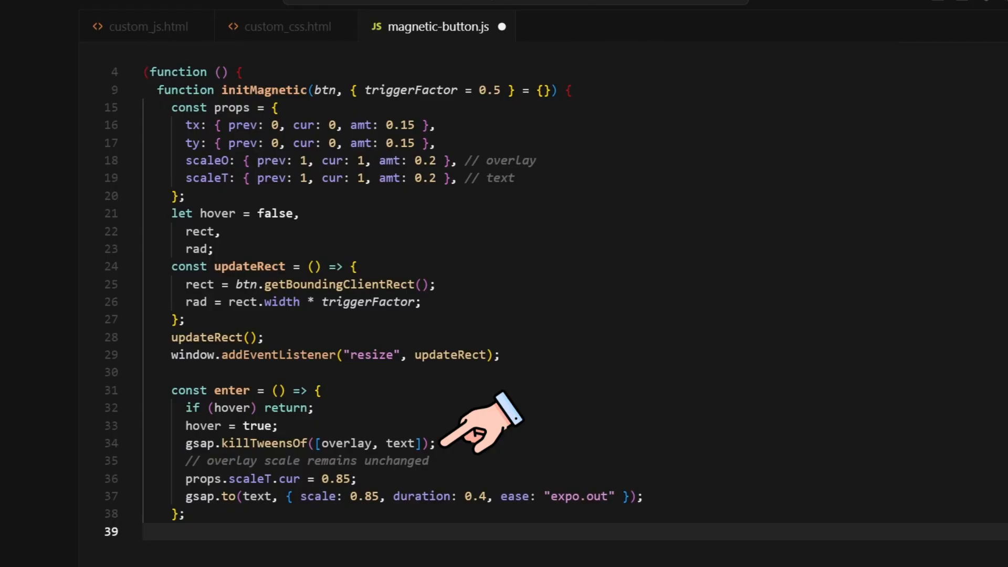
Write the leave handler clearing hover and tweening the text scale back to 1 over 0.4s
{"action": "type", "text": "const leave = () => {"}
{"action": "key", "text": "Return"}
{"action": "type", "text": "if (!ho"}
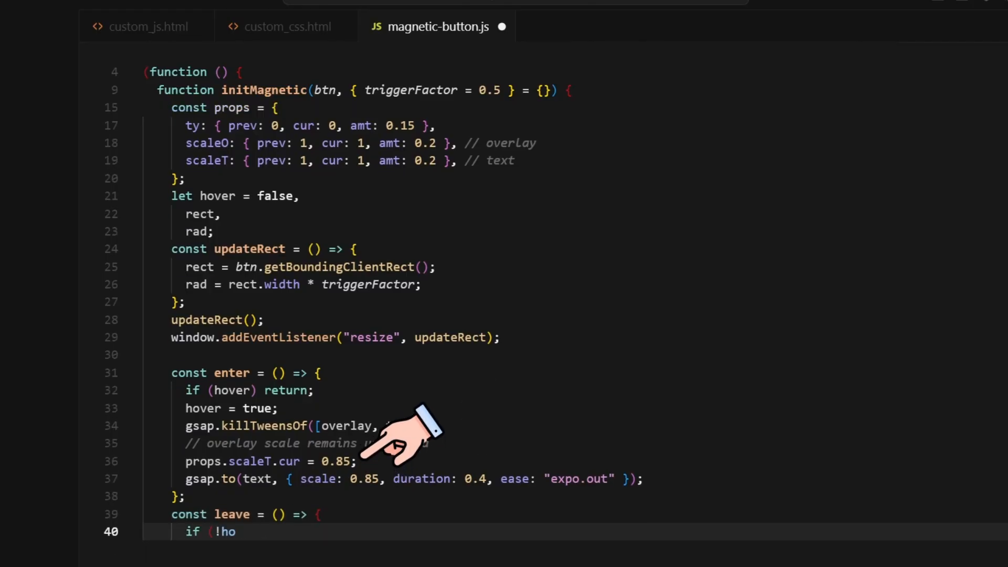
{"action": "type", "text": "ver) return;"}
{"action": "key", "text": "Return"}
{"action": "type", "text": "hover = false;"}
{"action": "key", "text": "Return"}
{"action": "type", "text": "// overlay scale remains unchanged"}
{"action": "key", "text": "Return"}
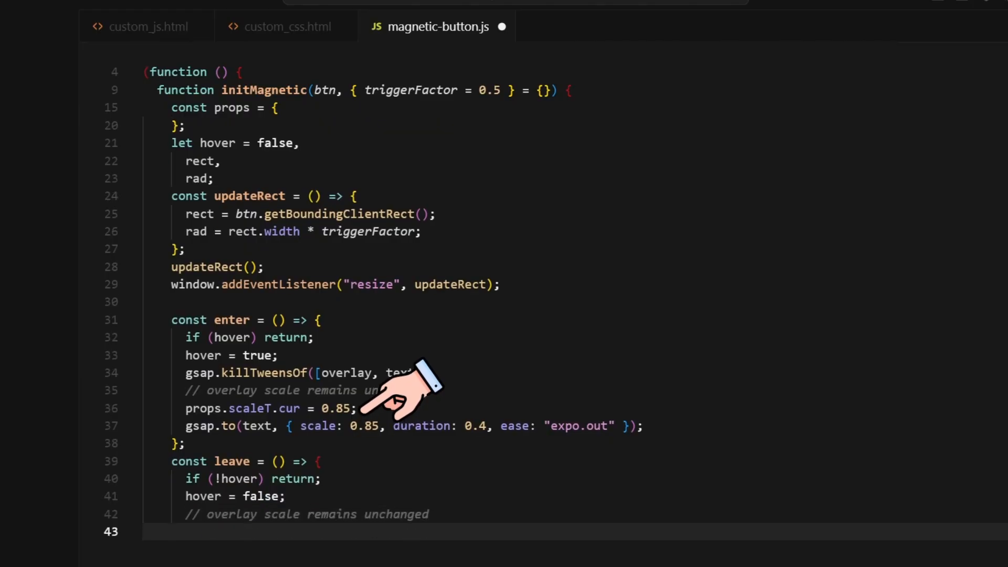
{"action": "type", "text": "props.scaleT.cur = 1;"}
{"action": "key", "text": "Return"}
{"action": "type", "text": "gsap.killTweensOf([overlay, text]);"}
{"action": "key", "text": "Return"}
{"action": "type", "text": "gsap.to(text, { scal"}
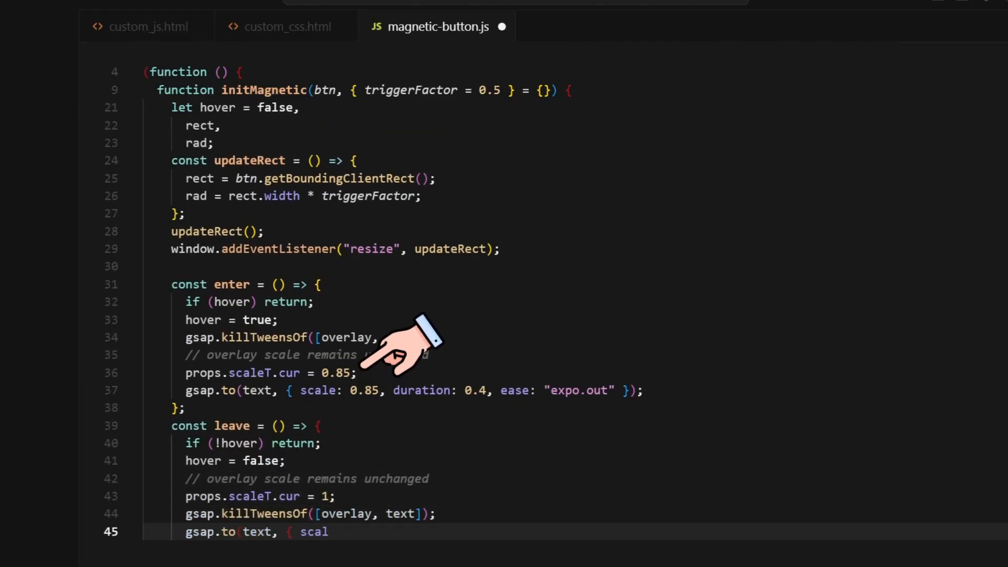
{"action": "type", "text": "e: 1, duration: 0.4, ease: \"expo.out\" });"}
{"action": "key", "text": "Return"}
{"action": "type", "text": "};"}
Add a window mousemove listener storing e.clientX and e.clientY in mouse.x and mouse.y
{"action": "key", "text": "Return"}
{"action": "key", "text": "Return"}
{"action": "type", "text": "window.addEventListener(\"mousemove\", (e"}
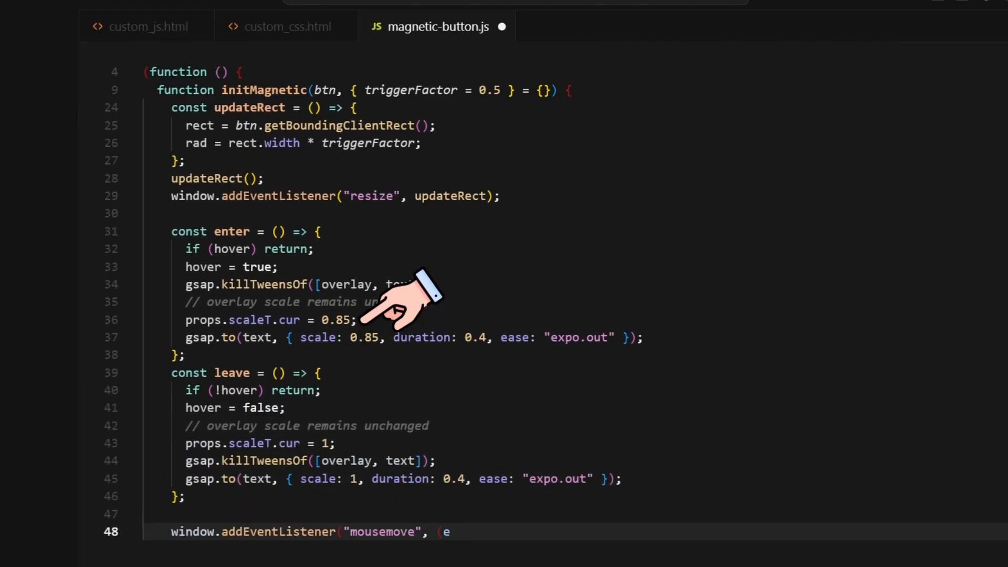
{"action": "type", "text": ") => {"}
{"action": "key", "text": "Return"}
{"action": "type", "text": "mouse.x = e.clientX;"}
{"action": "key", "text": "Return"}
{"action": "type", "text": "mouse.y = e.clientY;"}
{"action": "key", "text": "Return"}
{"action": "type", "text": "});"}
{"action": "key", "text": "Return"}
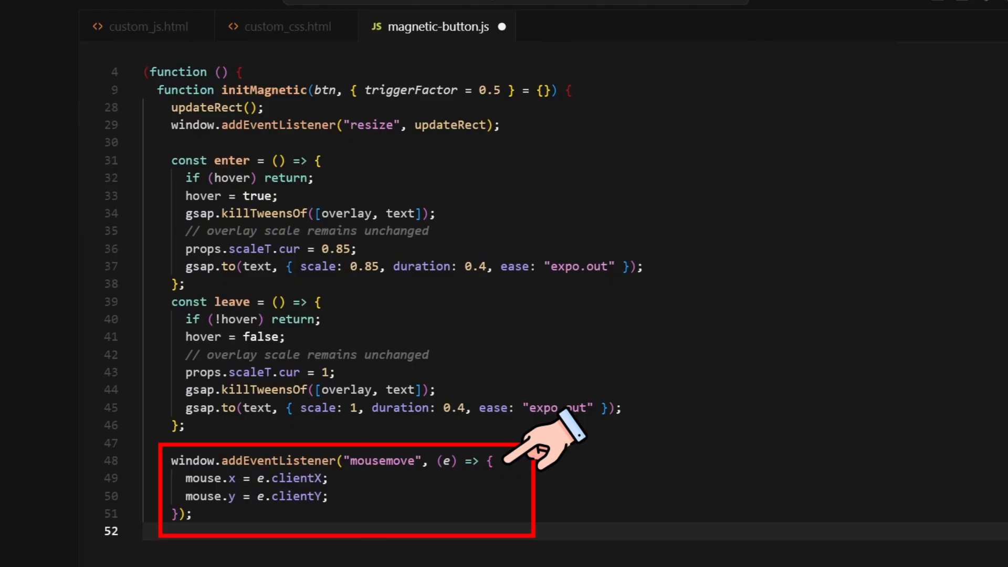
Add a performance-optimisation section declaring rafId and a startRAF function that requests the render frame
{"action": "key", "text": "Return"}
{"action": "type", "text": "// -------- Performance optimisation --------"}
{"action": "key", "text": "Return"}
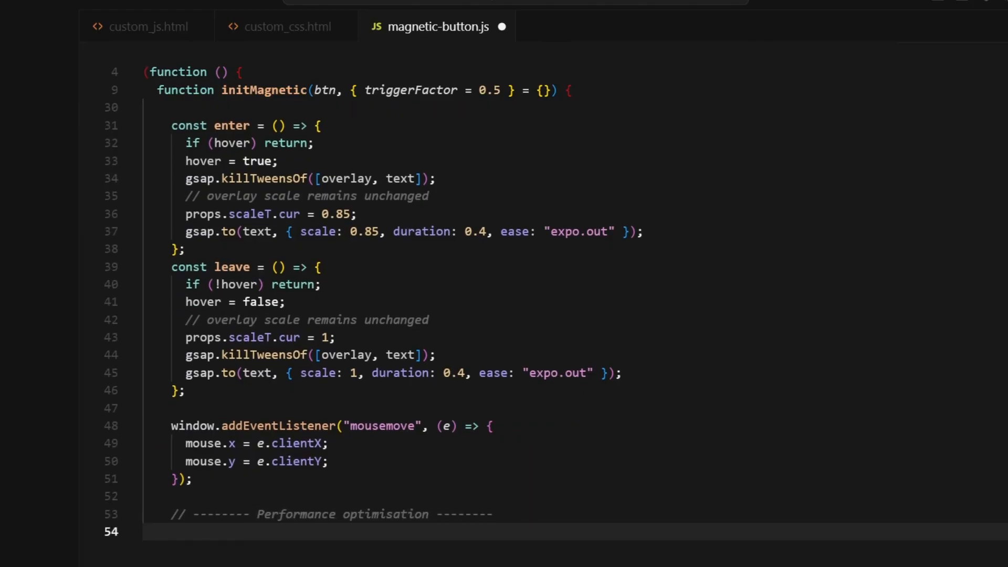
{"action": "type", "text": "// Run RAF loop only when necessary (on hover or while easing back)."}
{"action": "key", "text": "Return"}
{"action": "type", "text": "let rafId = nu"}
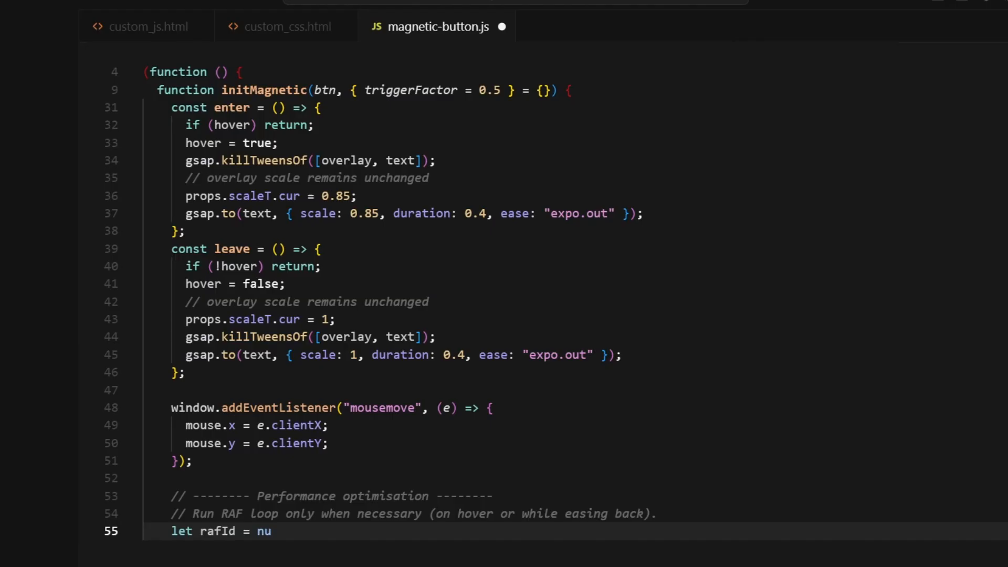
{"action": "type", "text": "ll;"}
{"action": "key", "text": "Return"}
{"action": "type", "text": "const startRAF = () => {"}
{"action": "key", "text": "Return"}
{"action": "type", "text": "if (rafId === null) rafId = requestAnim"}
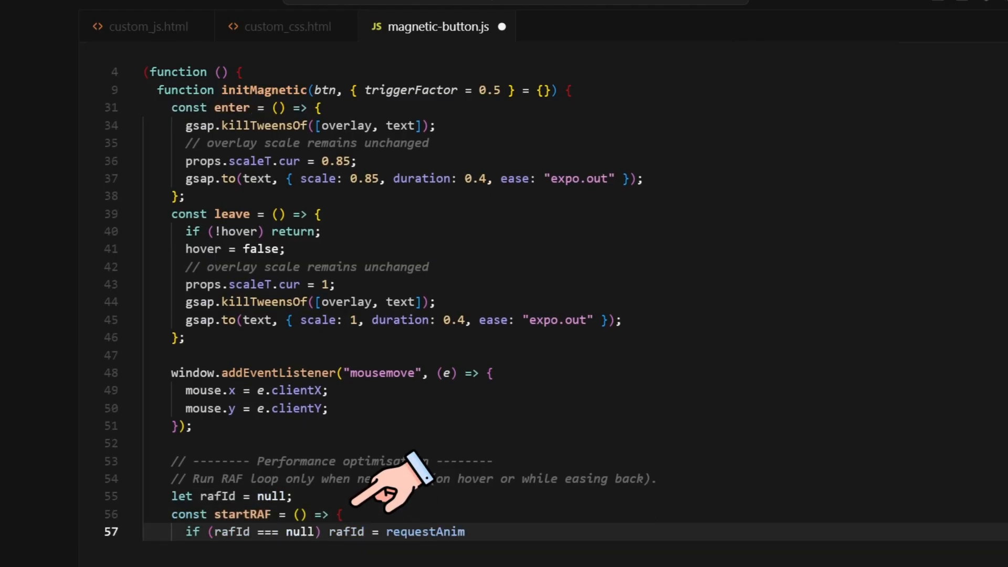
{"action": "type", "text": "ationFrame(render);"}
{"action": "key", "text": "Return"}
{"action": "type", "text": "};"}
Begin the render function with a data-magnetic-disabled check that clears the button and text transforms
{"action": "key", "text": "Return"}
{"action": "key", "text": "Return"}
{"action": "type", "text": "const render = () => {"}
{"action": "key", "text": "Return"}
{"action": "type", "text": "// Check if the"}
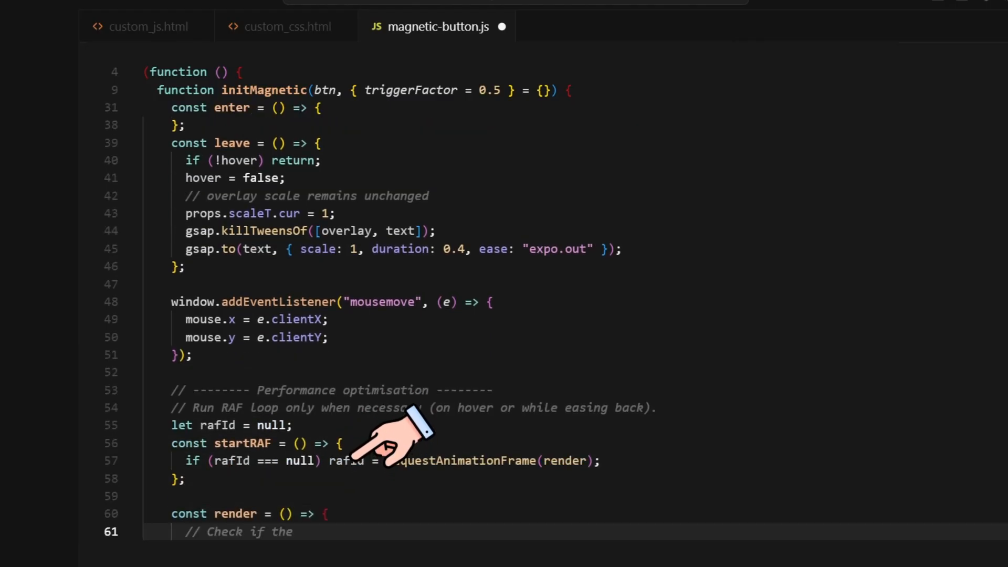
{"action": "type", "text": " magnetic effect has been disabled"}
{"action": "key", "text": "Return"}
{"action": "type", "text": "if (btn.hasAttribute(\"data-magnetic-disabled\")) {"}
{"action": "key", "text": "Return"}
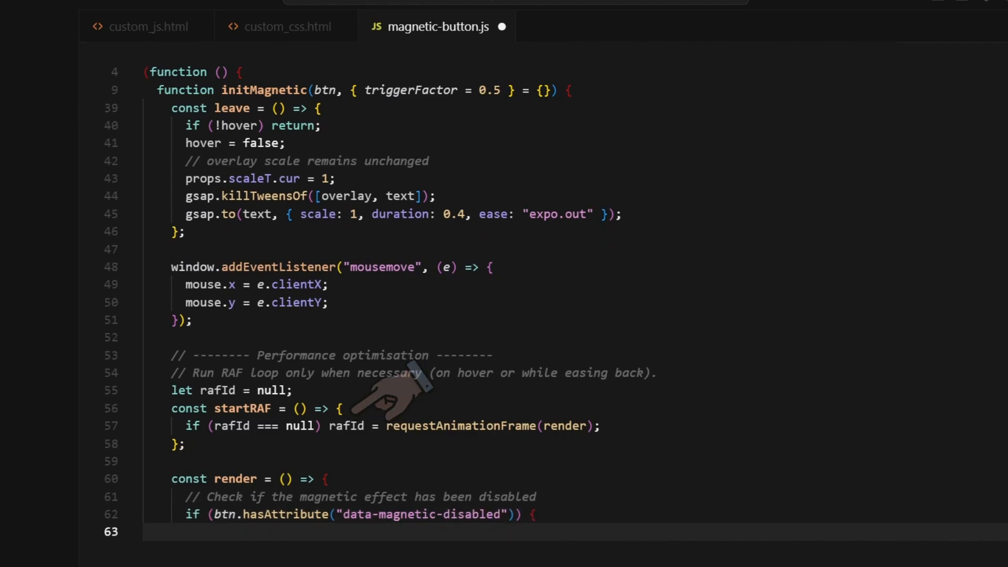
{"action": "type", "text": "// Reset all transformations and stop the loop"}
{"action": "key", "text": "Return"}
{"action": "type", "text": "btn.style.transform = \"\";"}
{"action": "key", "text": "Return"}
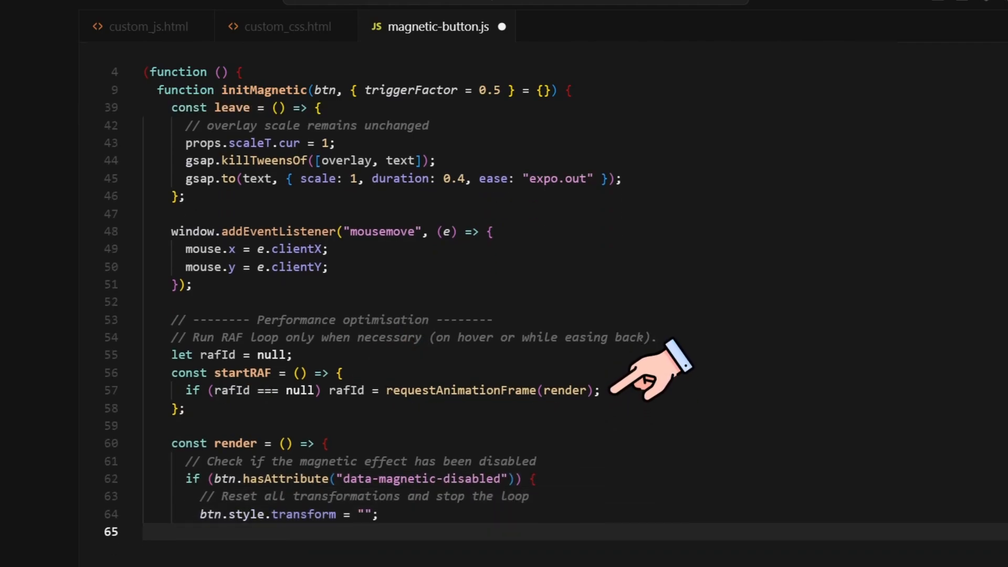
{"action": "type", "text": "text.style.transform = \"\";"}
Finish the disabled branch by clearing the overlay transform, nulling rafId and returning early
{"action": "key", "text": "Return"}
{"action": "type", "text": "overlay.style.transform = \"\";"}
{"action": "key", "text": "Return"}
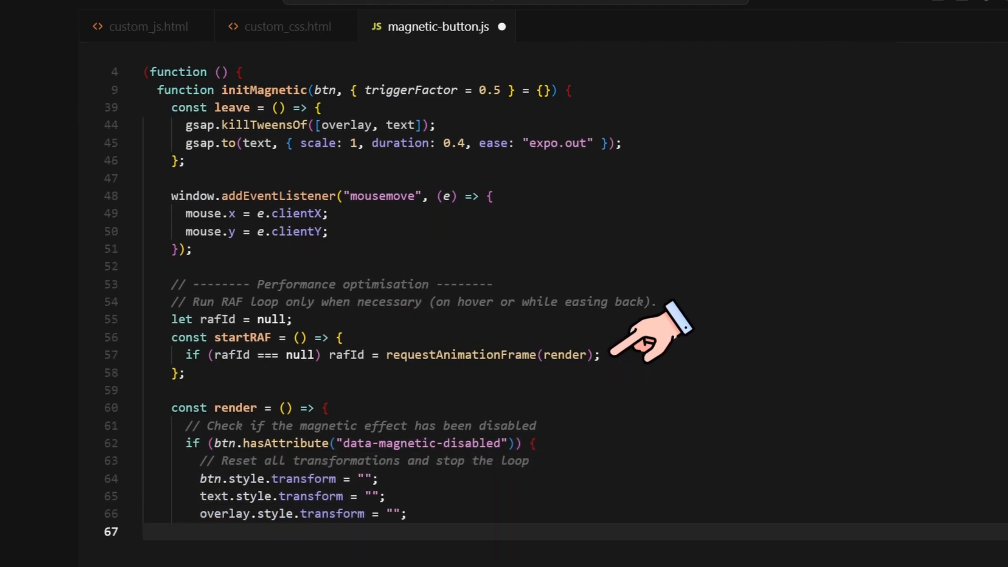
{"action": "type", "text": "// Stop the loop if it was running"}
{"action": "key", "text": "Return"}
{"action": "type", "text": "rafId = null;"}
{"action": "key", "text": "Return"}
{"action": "type", "text": "return;"}
{"action": "key", "text": "Return"}
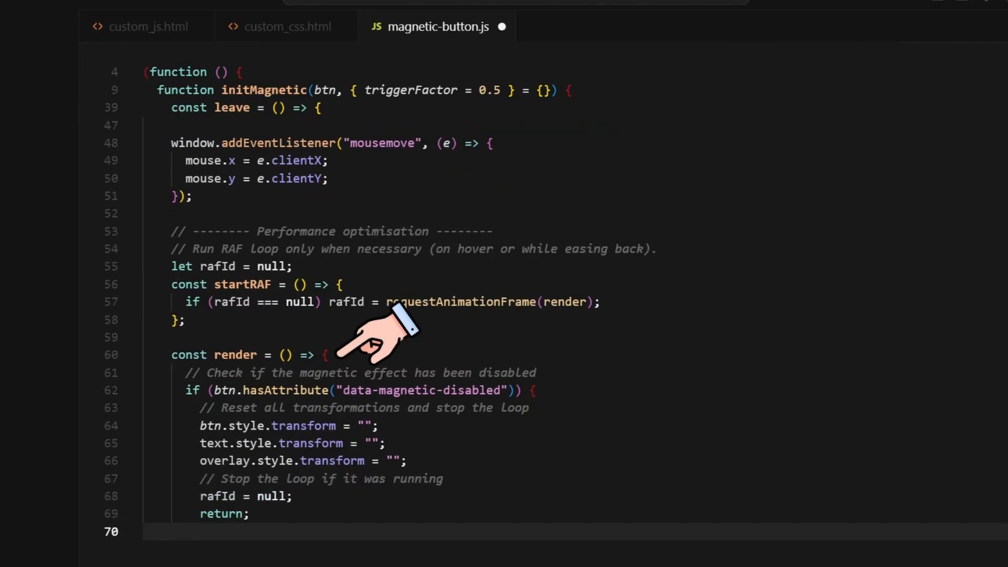
{"action": "type", "text": "}"}
Recalculate the rect, compute dx/dy from the button centre and a distance weighting dy x2
{"action": "key", "text": "Return"}
{"action": "key", "text": "Return"}
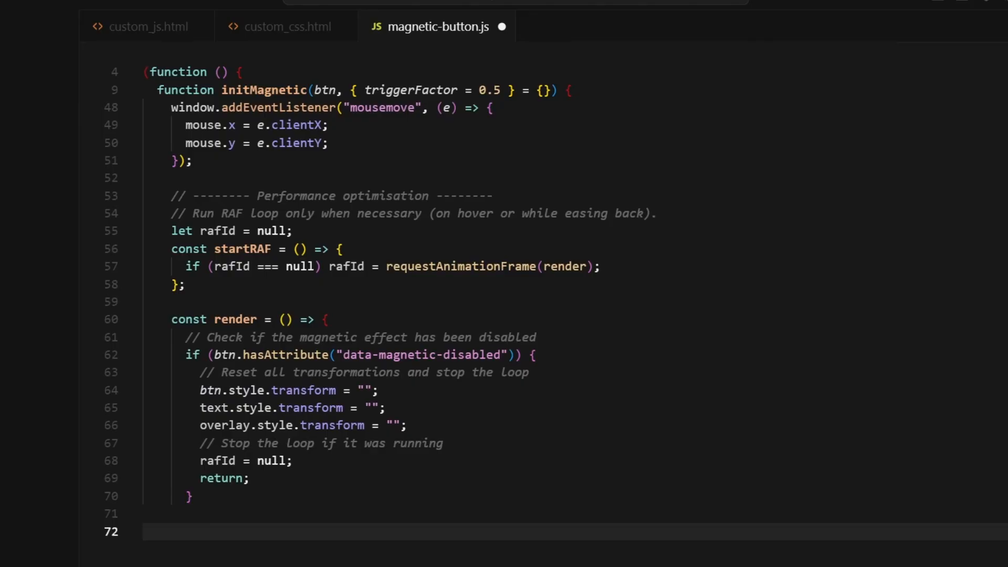
{"action": "type", "text": "updateRect(); // center recalc & radius at each frame"}
{"action": "key", "text": "Return"}
{"action": "type", "text": "const dx = mouse.x - (rect.left"}
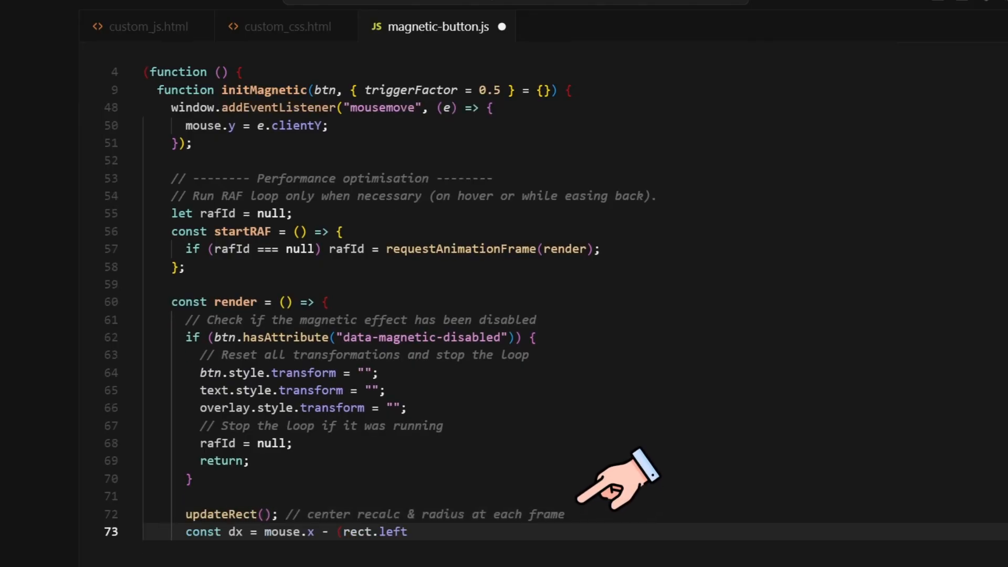
{"action": "type", "text": " + rect.width / 2);"}
{"action": "key", "text": "Return"}
{"action": "type", "text": "const dy = mouse.y - (rect.top + rect.height / 2);"}
{"action": "key", "text": "Return"}
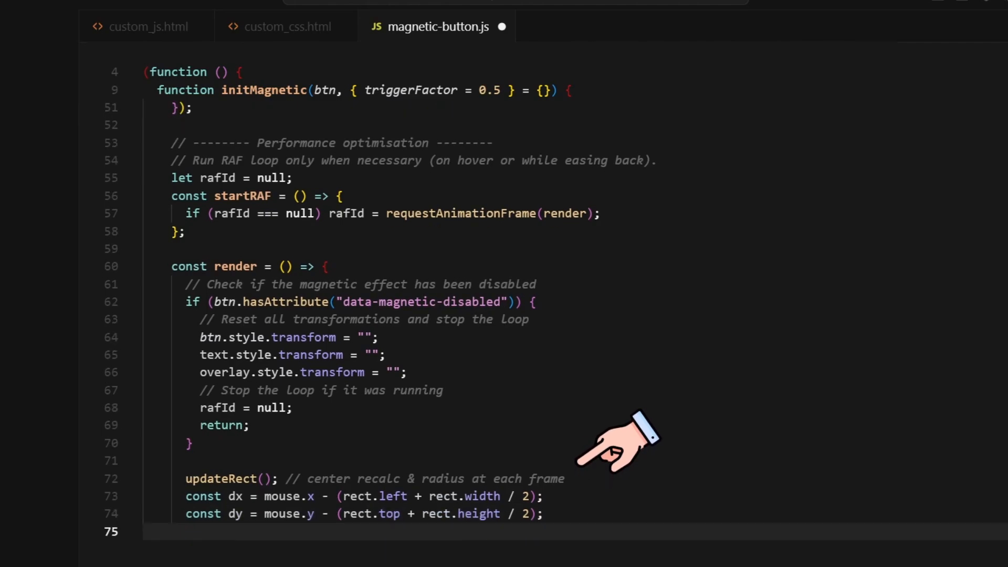
{"action": "type", "text": "// Reduce the vertical range by half by weighting dy x2"}
{"action": "key", "text": "Return"}
{"action": "type", "text": "const dist = Math.hypot(dx, dy *"}
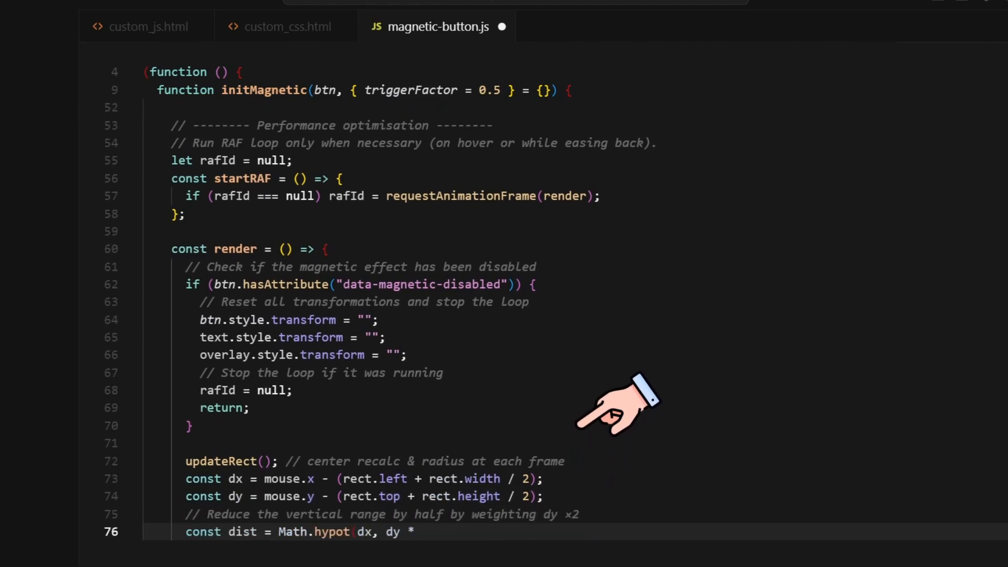
{"action": "type", "text": " 2);"}
{"action": "key", "text": "Return"}
{"action": "type", "text": "let tx = 0,"}
{"action": "key", "text": "Return"}
{"action": "type", "text": "ty = 0;"}
Inside the radius, call enter() and set tx/ty to 0.35 of the offset; otherwise call leave()
{"action": "key", "text": "Return"}
{"action": "type", "text": "if (dist < rad) {"}
{"action": "key", "text": "Return"}
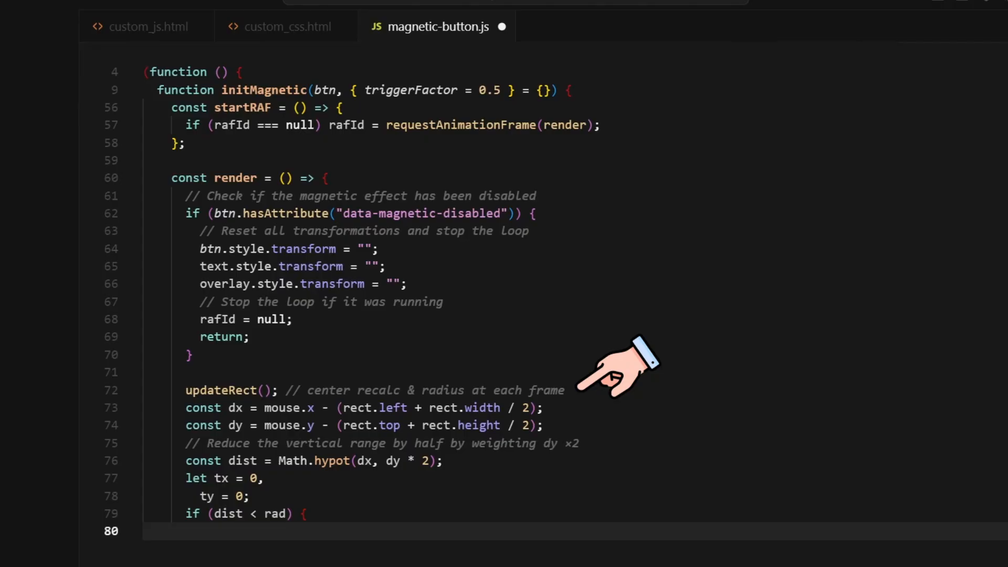
{"action": "type", "text": "enter();"}
{"action": "key", "text": "Return"}
{"action": "type", "text": "tx = (mouse.x - (rect.left + rect.width / 2)) * 0.35;"}
{"action": "key", "text": "Return"}
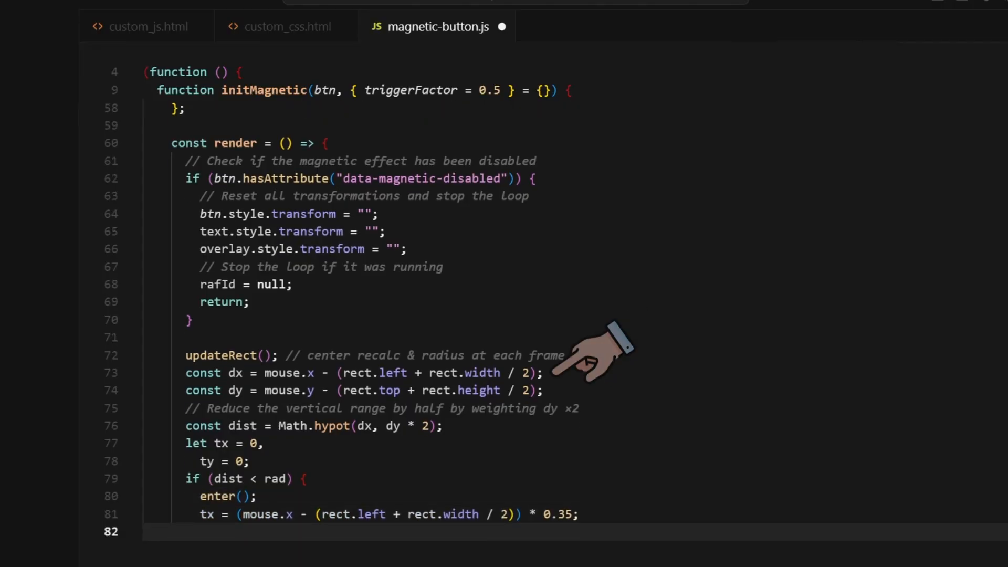
{"action": "type", "text": "ty = (mouse.y - (rect.top + rect.height / 2)) * 0.35;"}
{"action": "key", "text": "Return"}
{"action": "type", "text": "} else {"}
{"action": "key", "text": "Return"}
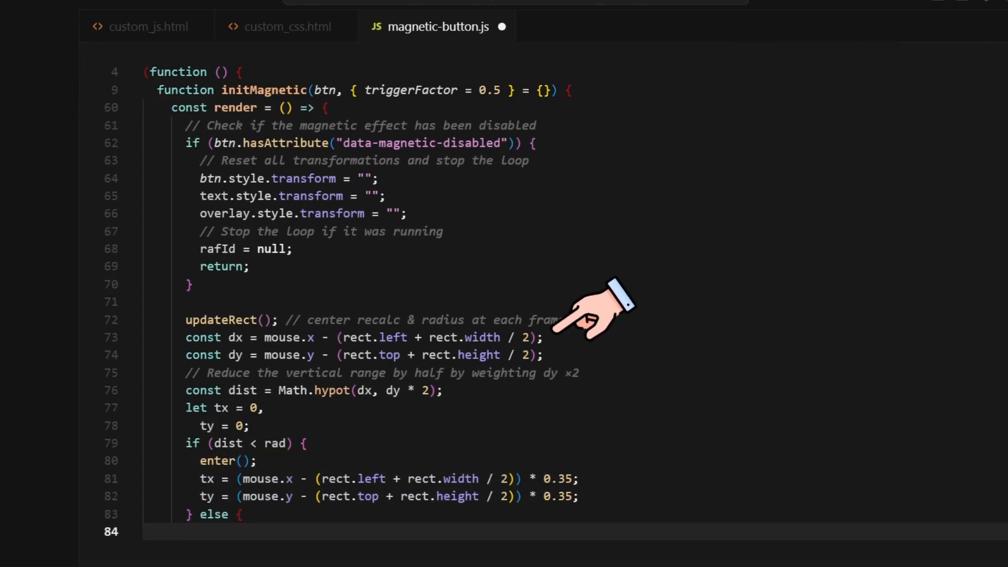
{"action": "type", "text": "leave();"}
{"action": "key", "text": "Return"}
{"action": "type", "text": "}"}
Store tx/ty as current targets and lerp every prop's prev value toward cur
{"action": "key", "text": "Return"}
{"action": "type", "text": "props.tx.cur = tx;"}
{"action": "key", "text": "Return"}
{"action": "type", "text": "props.ty.cu"}
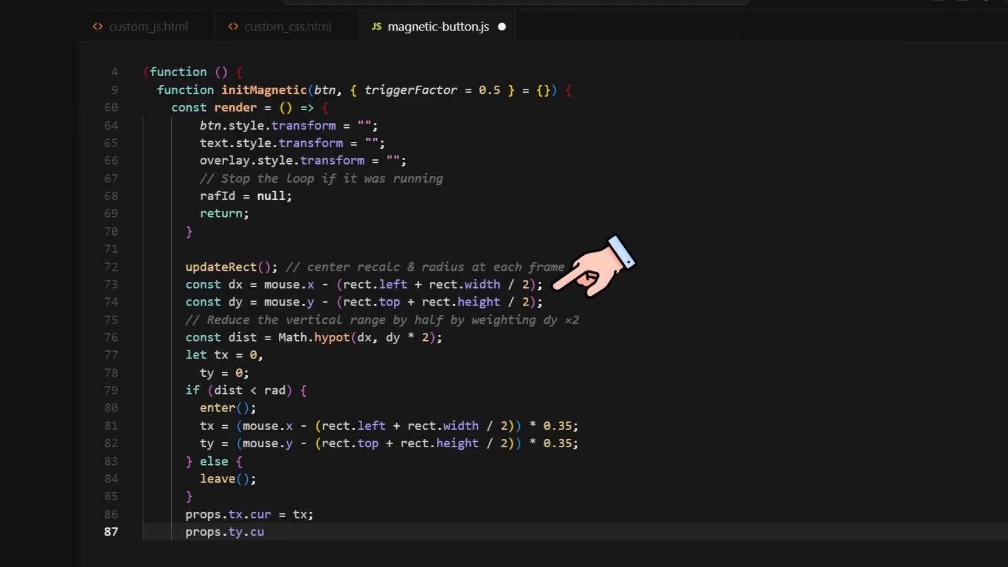
{"action": "type", "text": "r = ty;"}
{"action": "key", "text": "Return"}
{"action": "type", "text": "for (const k of Object.keys(props)) {"}
{"action": "key", "text": "Return"}
{"action": "type", "text": "props[k].prev = l"}
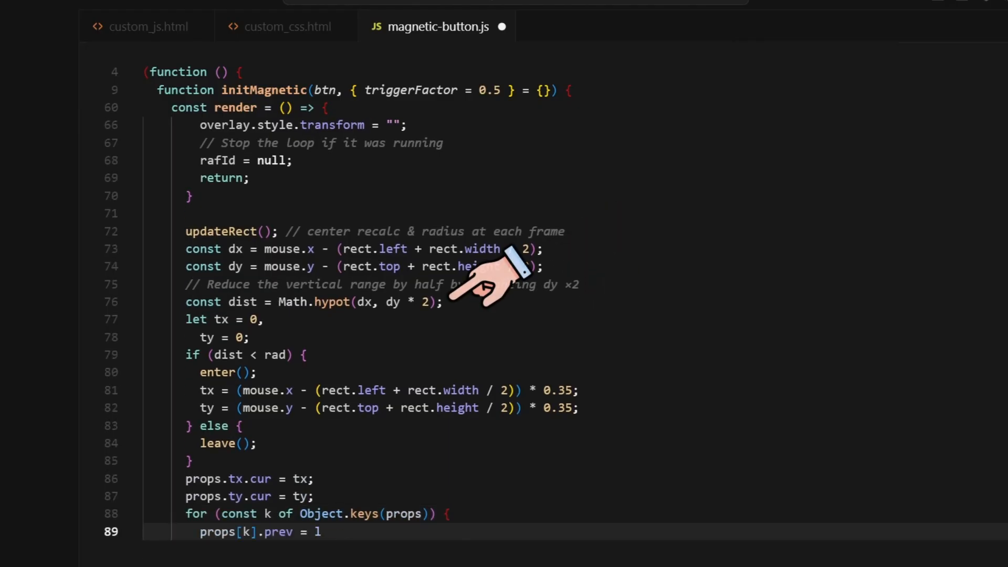
{"action": "type", "text": "erp(props[k].prev, props[k].cur, props[k].amt);"}
{"action": "key", "text": "Return"}
{"action": "type", "text": "}"}
Apply translate3d to the button, 1.1x translate plus scaleT to the text, and scaleO to the overlay
{"action": "key", "text": "Return"}
{"action": "type", "text": "btn.style.transform = `translate3d(${props."}
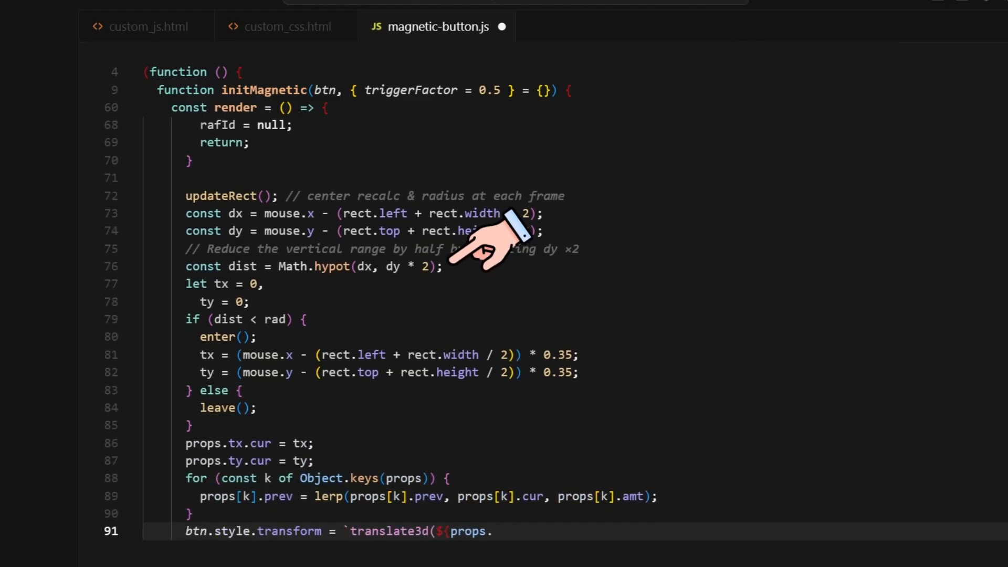
{"action": "type", "text": "tx.prev}px,${props.ty.prev}px,0)`;"}
{"action": "key", "text": "Return"}
{"action": "type", "text": "// internal movement in the same direction + more pronounced"}
{"action": "key", "text": "Return"}
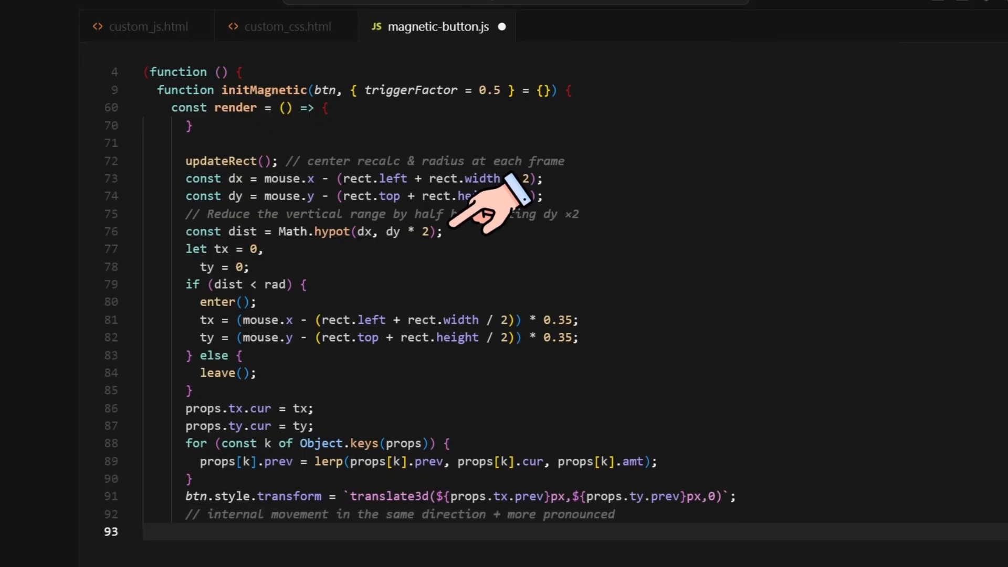
{"action": "type", "text": "text.style.transform = `translate3d(${1.1 * props.tx.prev}px,${"}
{"action": "key", "text": "Return"}
{"action": "type", "text": "1.1 * props.ty.prev"}
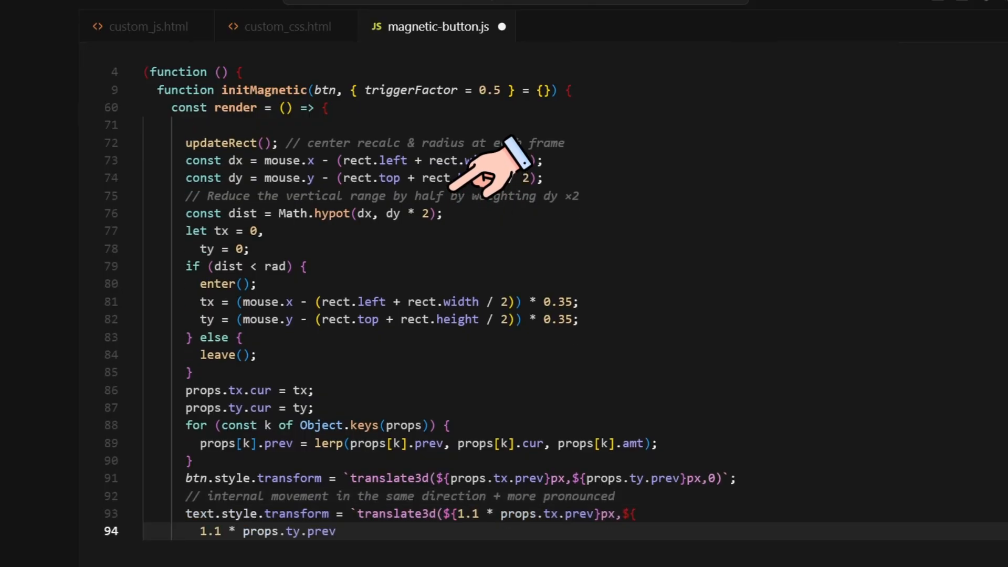
{"action": "key", "text": "Return"}
{"action": "type", "text": "}px,0) scale(${props.scaleT.prev})`;"}
{"action": "key", "text": "Return"}
{"action": "type", "text": "overlay.style.transform = `scale(${props.sc"}
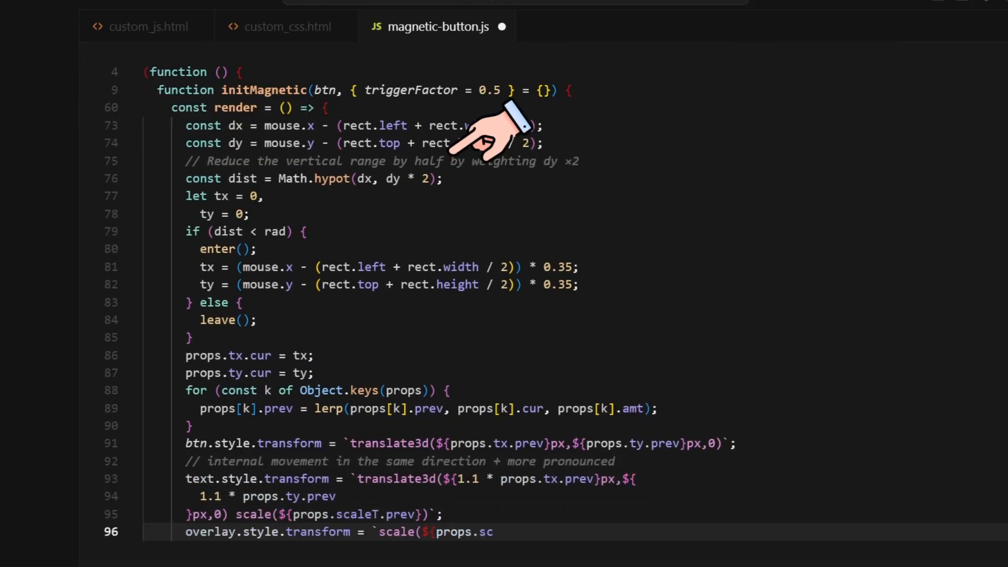
{"action": "type", "text": "aleO.prev})`;"}
{"action": "key", "text": "Return"}
{"action": "key", "text": "Return"}
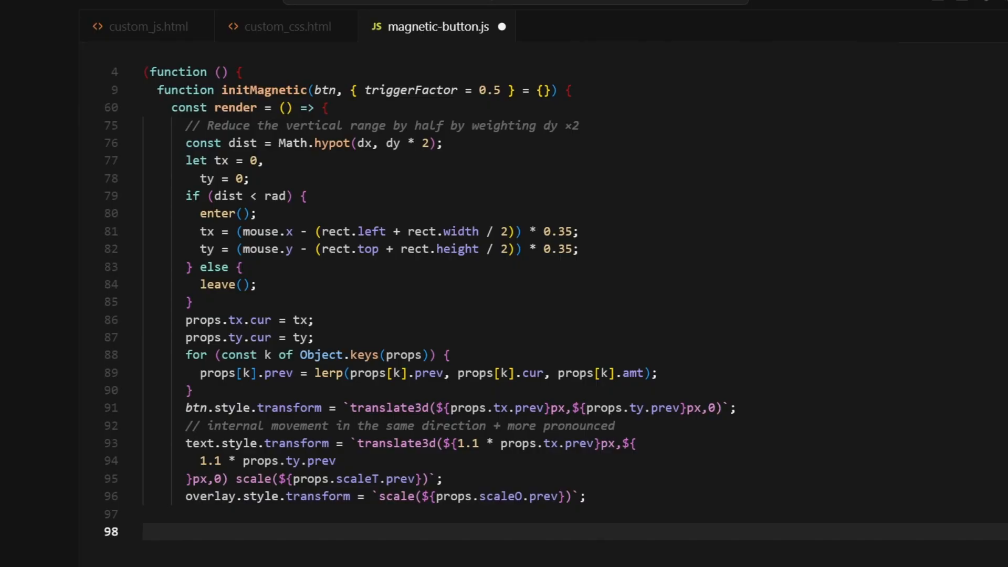
Define stillMoving as hover or tx/ty above 0.1 or text scale off 1 by more than 0.01
{"action": "type", "text": "// Continue looping only if necessary"}
{"action": "key", "text": "Return"}
{"action": "type", "text": "const stillMoving ="}
{"action": "key", "text": "Return"}
{"action": "type", "text": "hover ||"}
{"action": "key", "text": "Return"}
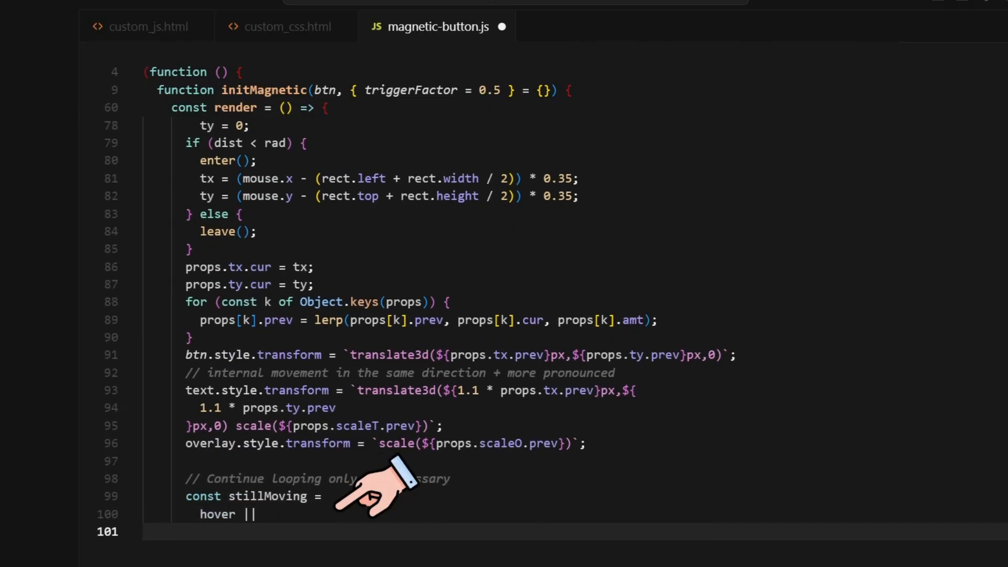
{"action": "type", "text": "Math.abs(props.tx.prev) > 0.1 ||"}
{"action": "key", "text": "Return"}
{"action": "type", "text": "Math.abs(props.ty.prev) > 0.1 ||"}
{"action": "key", "text": "Return"}
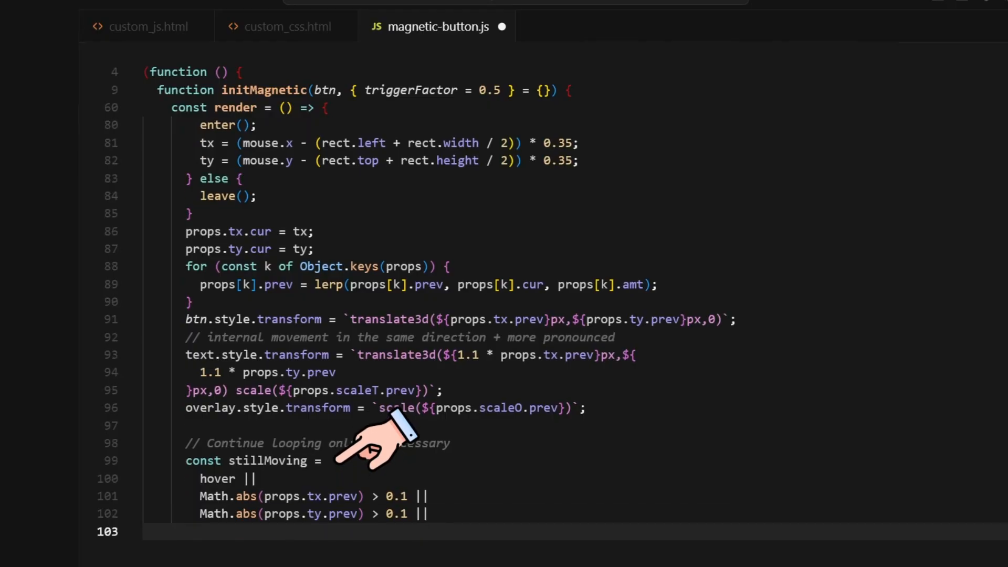
{"action": "type", "text": "Math.abs(props.scaleT.prev - 1) > 0.01;"}
Request another render frame while stillMoving, otherwise set rafId to null, and close render
{"action": "key", "text": "Return"}
{"action": "key", "text": "Return"}
{"action": "type", "text": "if (stillMoving) {"}
{"action": "key", "text": "Return"}
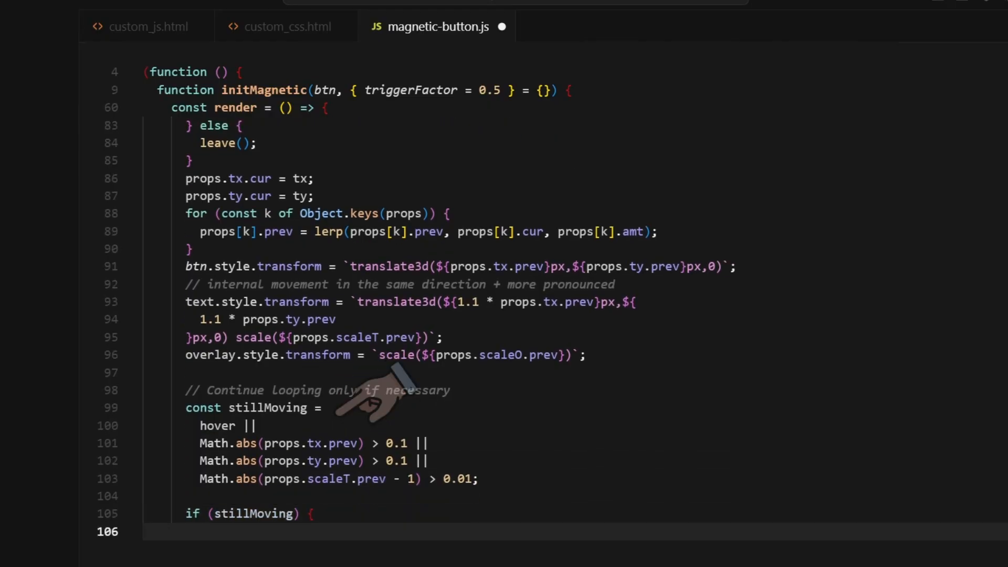
{"action": "type", "text": "rafId = requestAnimationFrame(render);"}
{"action": "key", "text": "Return"}
{"action": "type", "text": "} else {"}
{"action": "key", "text": "Return"}
{"action": "type", "text": "rafI"}
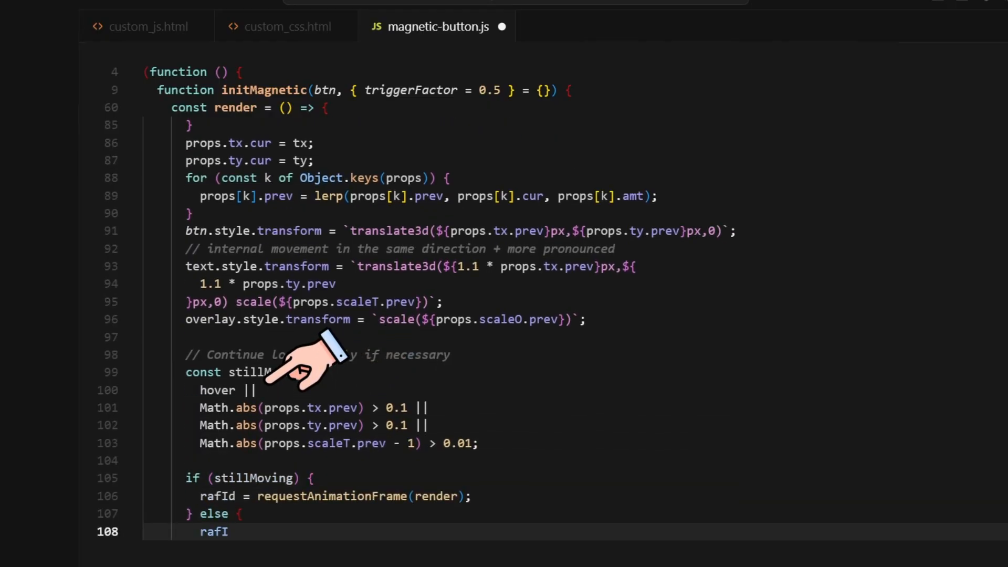
{"action": "type", "text": "d = null; // loop stop"}
{"action": "key", "text": "Return"}
{"action": "type", "text": "}"}
{"action": "key", "text": "Return"}
{"action": "type", "text": "};"}
Add mouseenter and mousemove listeners on the button that call startRAF
{"action": "key", "text": "Return"}
{"action": "key", "text": "Return"}
{"action": "type", "text": "// Start the loop when entering"}
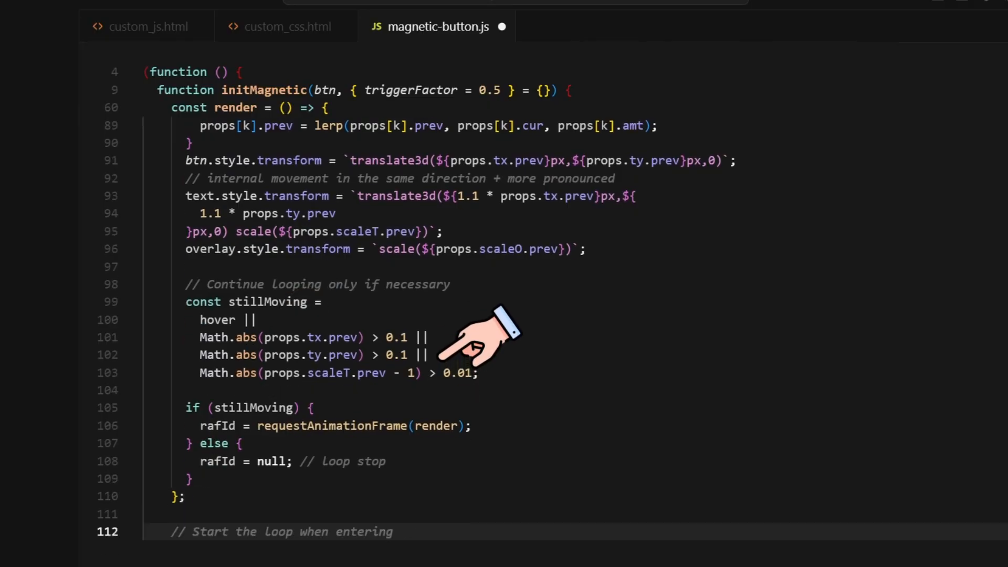
{"action": "type", "text": " or moving the mouse on the button"}
{"action": "key", "text": "Return"}
{"action": "type", "text": "btn.addEventListener(\"mouseenter\", startRAF);"}
{"action": "key", "text": "Return"}
{"action": "type", "text": "btn.addEventListe"}
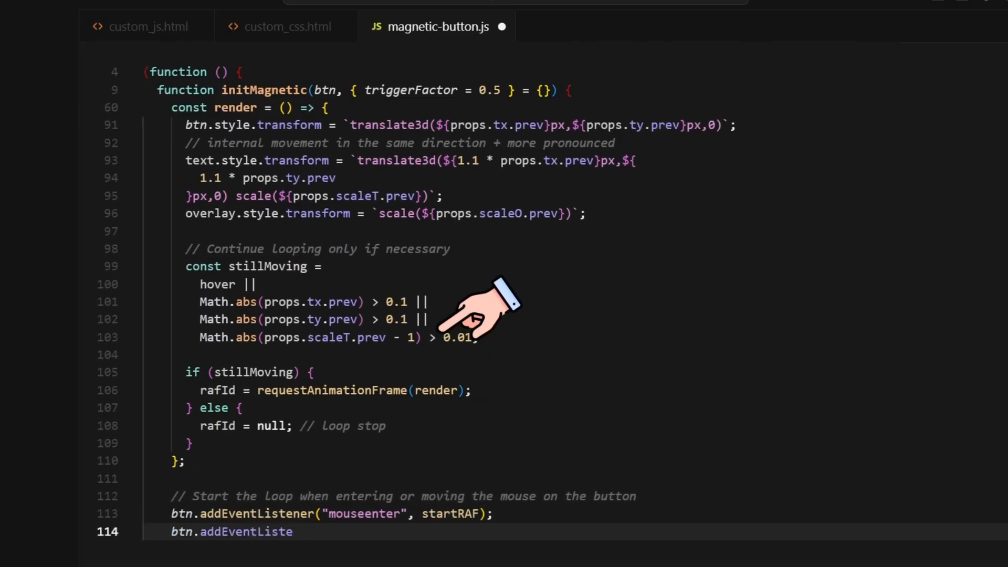
{"action": "type", "text": "ner(\"mousemove\", startRAF); // fallback for cases where mouseenter does not trigger"}
Close initMagnetic and expose it globally as window.initMagnetic
{"action": "key", "text": "Return"}
{"action": "type", "text": "}"}
{"action": "key", "text": "Return"}
{"action": "key", "text": "Return"}
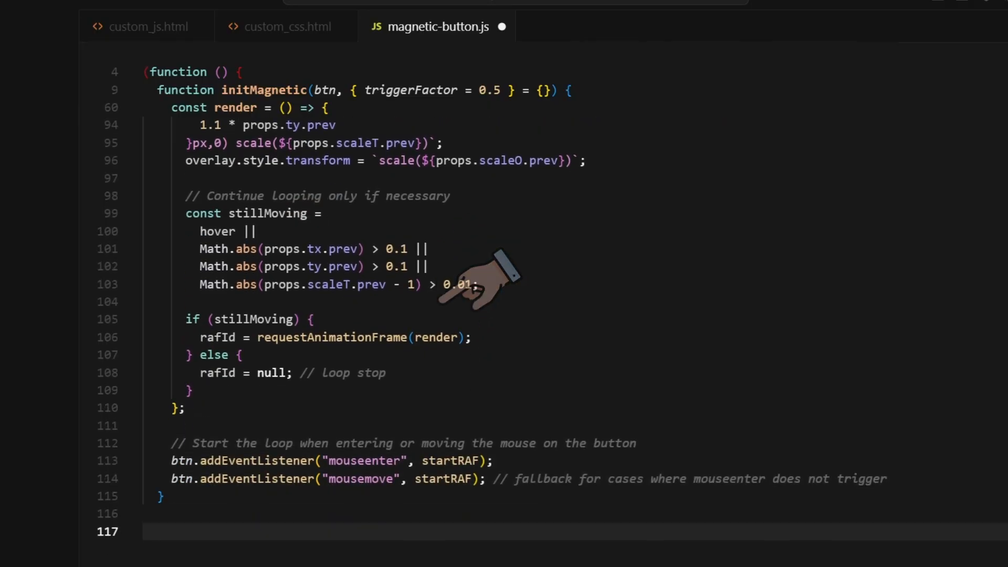
{"action": "type", "text": "// Expose the function so other scripts can call it after dynamic DOM insertions"}
{"action": "key", "text": "Return"}
{"action": "type", "text": "window.initMagn"}
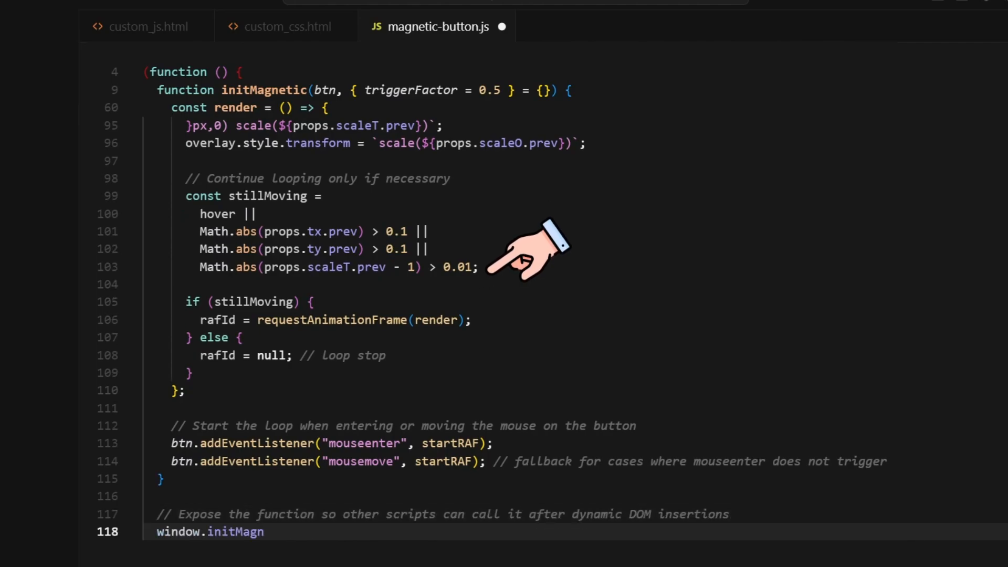
{"action": "type", "text": "etic = initMagnetic;"}
{"action": "key", "text": "Return"}
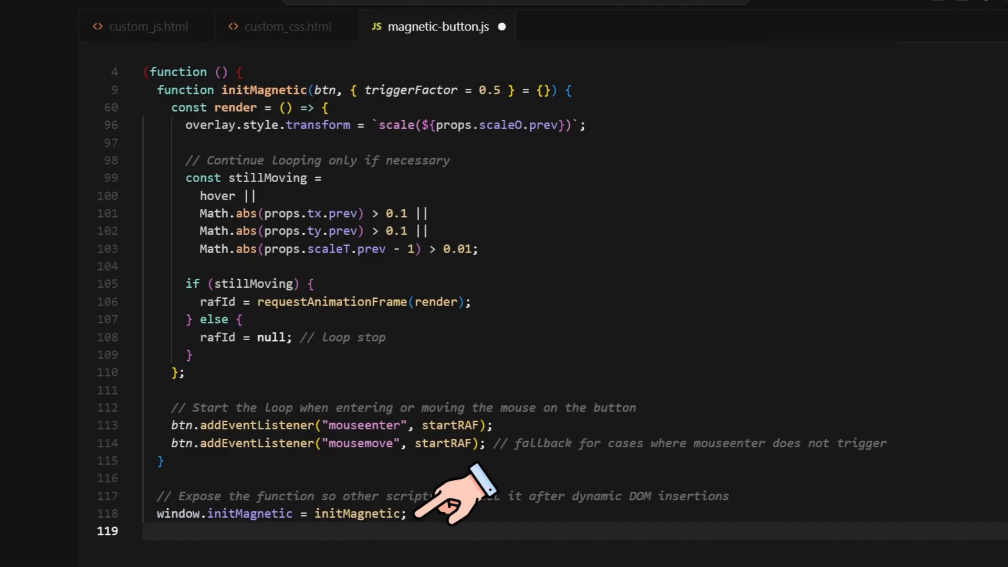
Add a DOMContentLoaded handler running initMagnetic on each .button-magnetic element, then close the wrapper
{"action": "key", "text": "Return"}
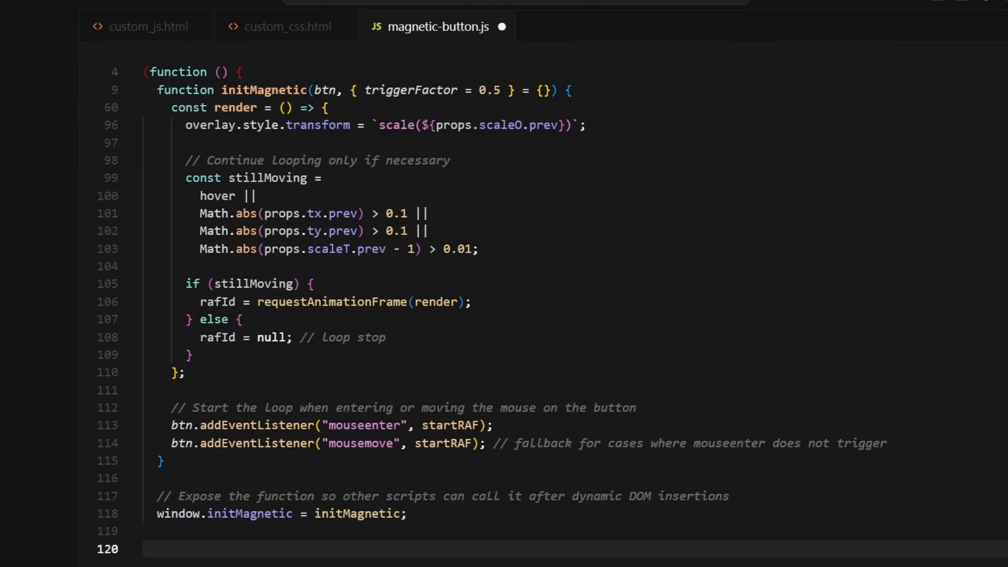
{"action": "type", "text": "document.addEventListener(\"DOMContentLoaded\", () => {"}
{"action": "key", "text": "Return"}
{"action": "type", "text": "document"}
{"action": "key", "text": "Return"}
{"action": "type", "text": ".querySelectorAll(\".button-magnetic\")"}
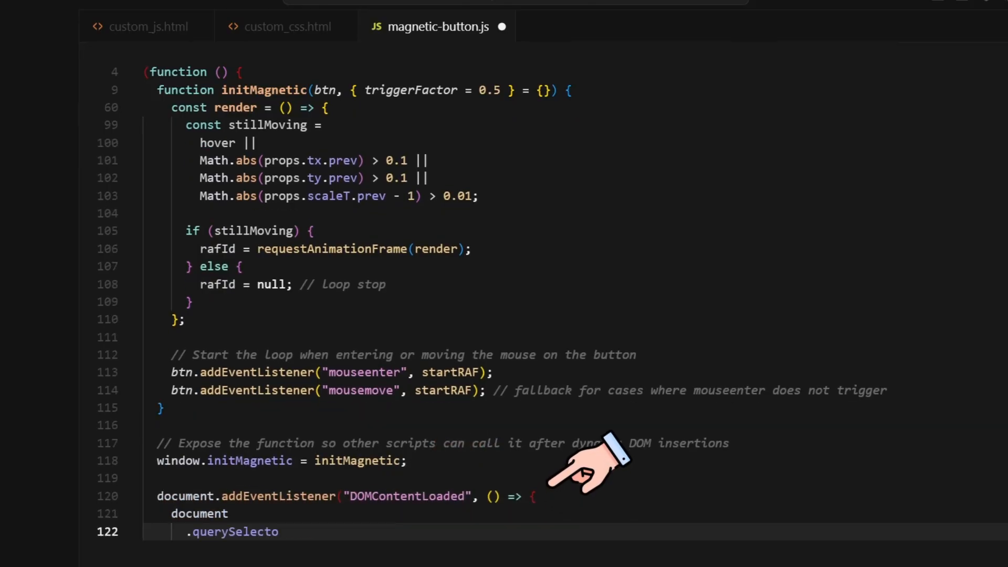
{"action": "key", "text": "Return"}
{"action": "type", "text": ".forEach((btn) => initMagnetic(btn));"}
{"action": "key", "text": "Return"}
{"action": "type", "text": "});"}
{"action": "key", "text": "Return"}
{"action": "type", "text": "})();"}
{"action": "key", "text": "Return"}
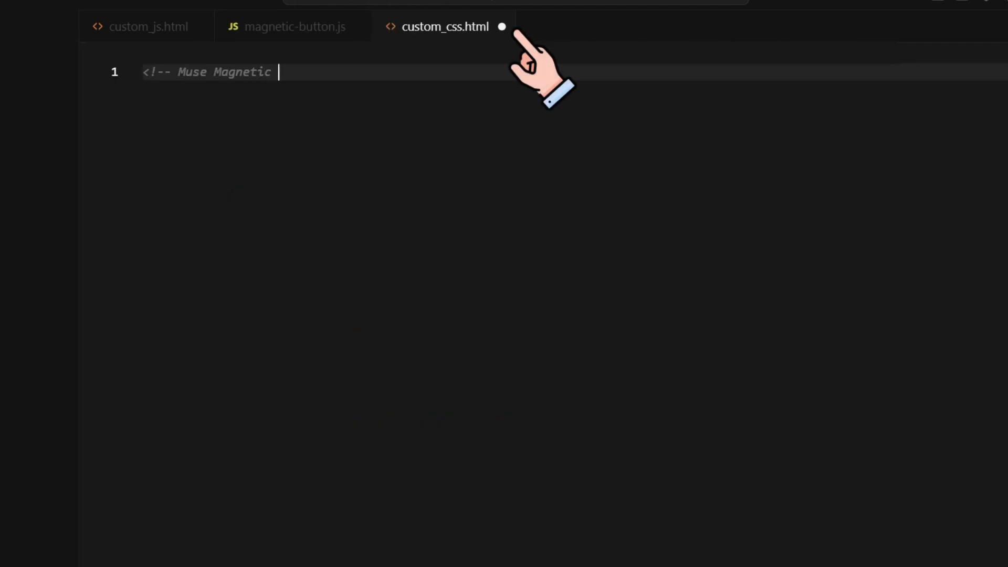
Open a desktop-only style block (min-width: 991px) under a 'Magnetic button' banner comment
{"action": "type", "text": "Button Effect 01 desktop-only style -->"}
{"action": "key", "text": "Return"}
{"action": "type", "text": "<style media=\"only screen and (min-width: 991px)\">"}
{"action": "key", "text": "Return"}
{"action": "type", "text": "/* ================================"}
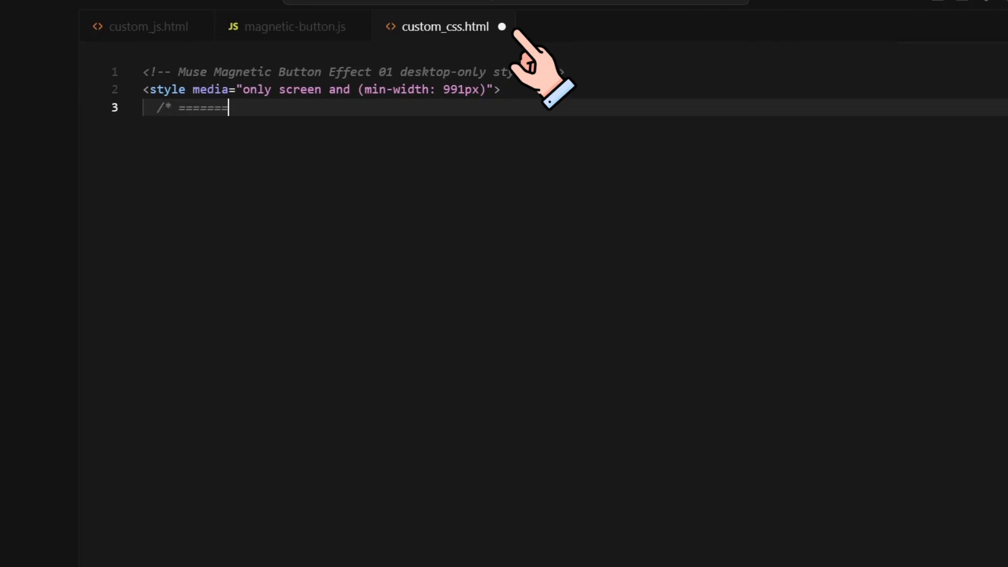
{"action": "key", "text": "Return"}
{"action": "type", "text": "Magnetic button"}
{"action": "key", "text": "Return"}
{"action": "type", "text": "================================ */"}
{"action": "key", "text": "Return"}
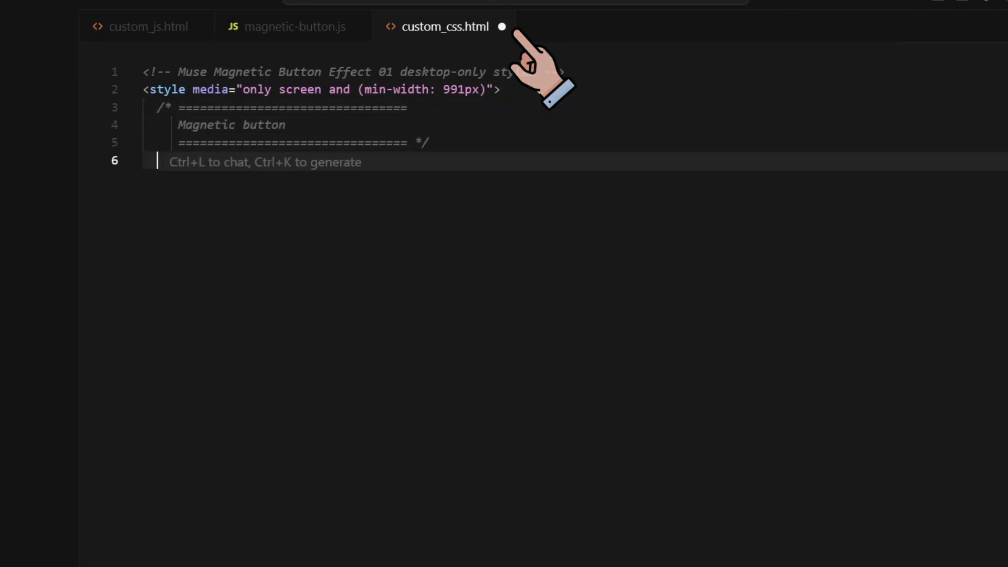
Add .button-magnetic and .text-magnetic rules: will-change: transform, and pointer-events: none on the text
{"action": "type", "text": ".button-magnetic {"}
{"action": "key", "text": "Return"}
{"action": "type", "text": "will-change: transform;"}
{"action": "key", "text": "Return"}
{"action": "type", "text": "}    .text-magnetic {"}
{"action": "key", "text": "Return"}
{"action": "type", "text": "will-change: transform;"}
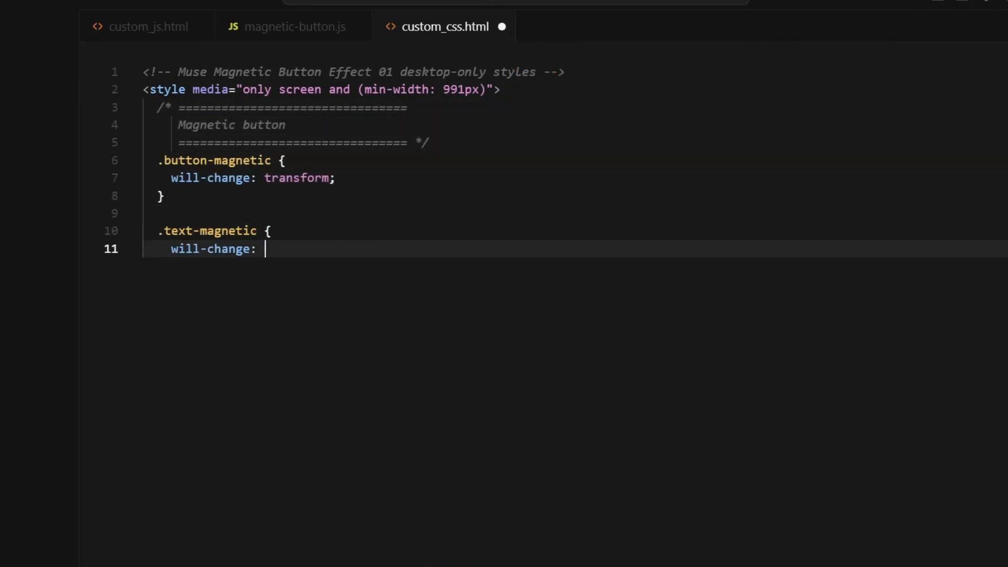
{"action": "key", "text": "Return"}
{"action": "type", "text": "pointer-events: none; /* avoid selections */"}
{"action": "key", "text": "Return"}
{"action": "type", "text": "}"}
{"action": "key", "text": "Return"}
{"action": "key", "text": "Return"}
Add a .bg-magnetic rule (transform-origin: center, will-change: transform, pointer-events: none) and close with </style>
{"action": "type", "text": ".bg-magnetic {"}
{"action": "key", "text": "Return"}
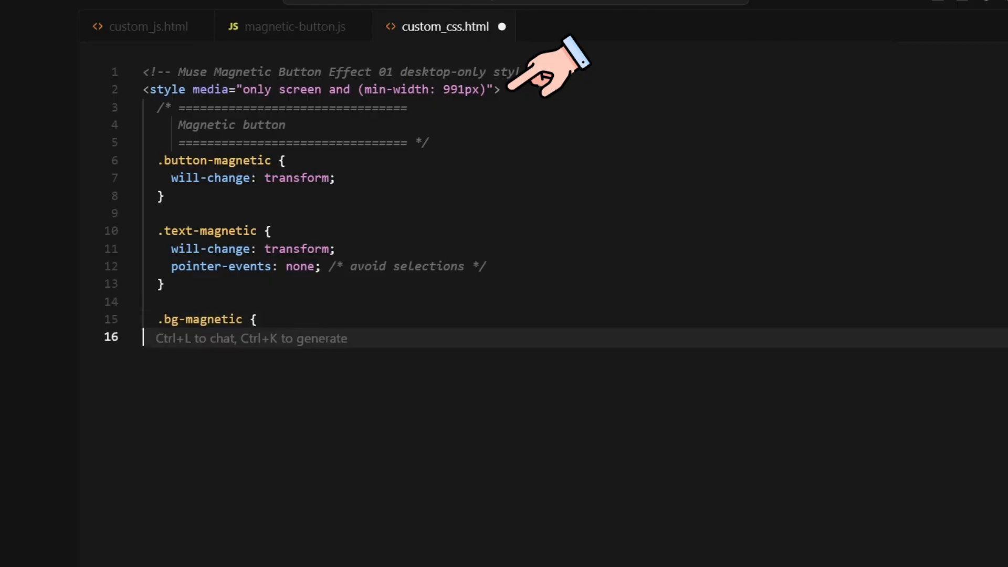
{"action": "type", "text": "transform-origin: center;"}
{"action": "key", "text": "Return"}
{"action": "type", "text": "will-change: transform;"}
{"action": "key", "text": "Return"}
{"action": "type", "text": "pointer-events: none;"}
{"action": "key", "text": "Return"}
{"action": "type", "text": "}"}
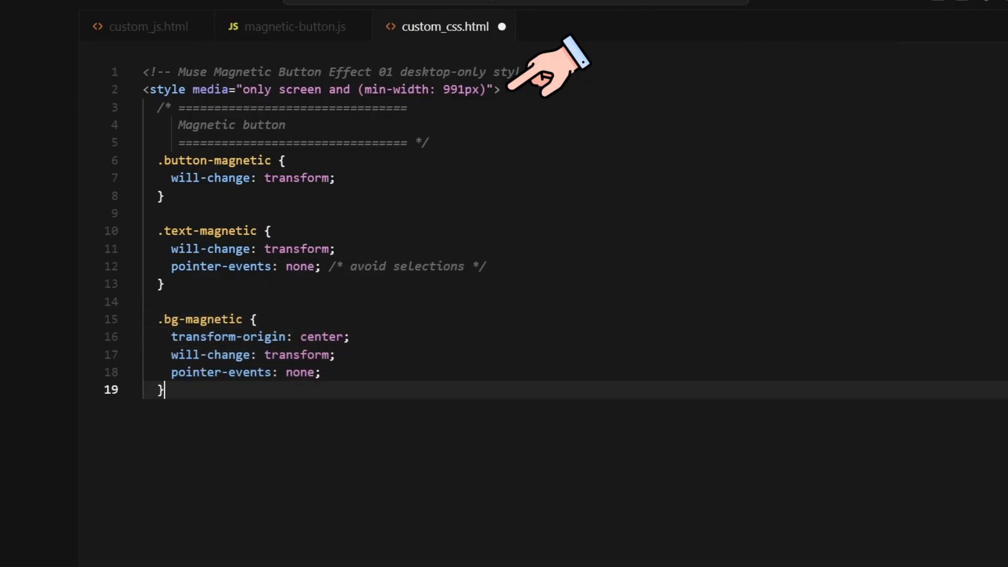
{"action": "key", "text": "Return"}
{"action": "type", "text": "</style>"}
{"action": "key", "text": "Return"}
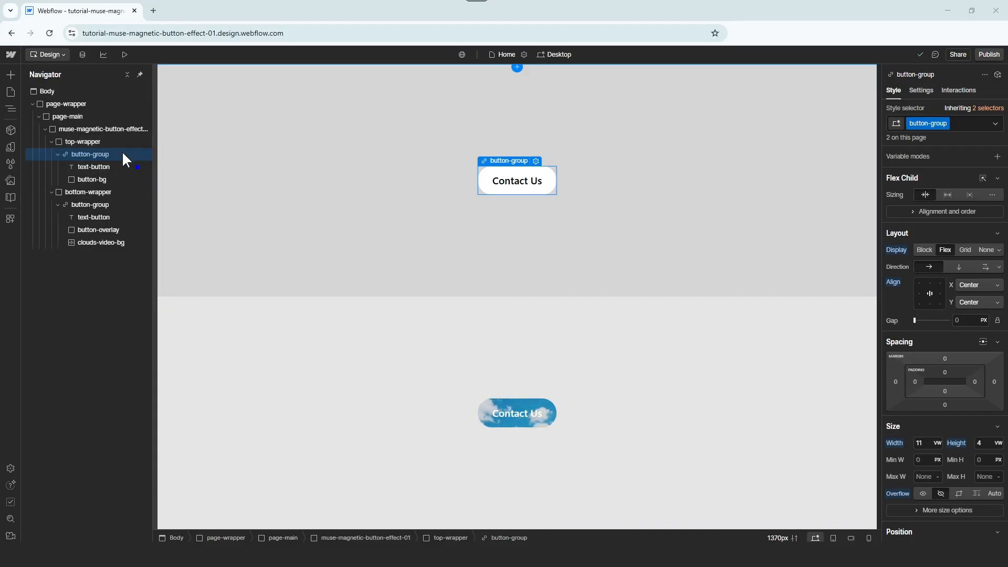
Give the top button's group, text and background the button-magnetic, text-magnetic and bg-magnetic combo classes
{"action": "left_click", "coordinate": [959, 123]}
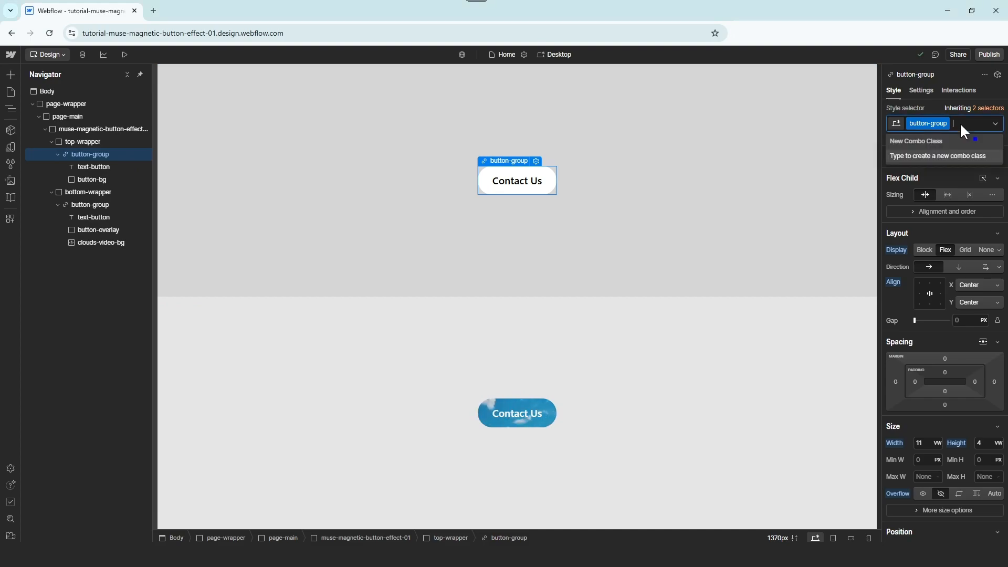
{"action": "type", "text": "button"}
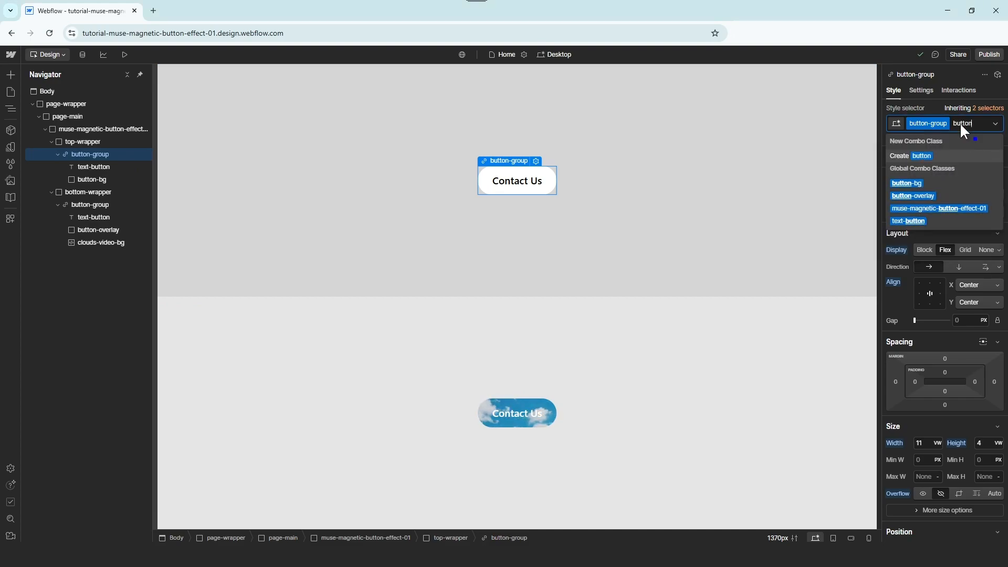
{"action": "type", "text": "-magneti"}
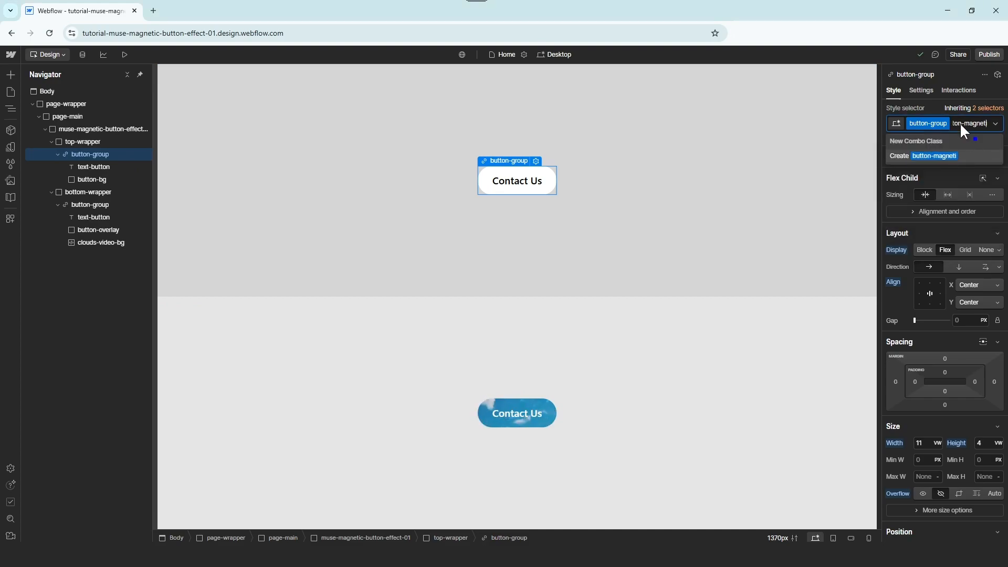
{"action": "type", "text": "c"}
{"action": "key", "text": "Return"}
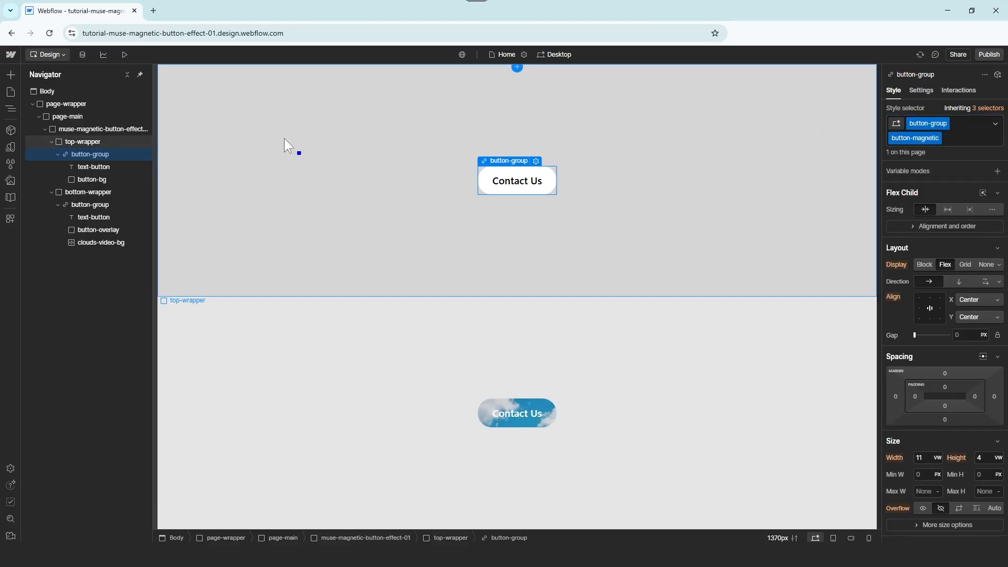
{"action": "left_click", "coordinate": [127, 166]}
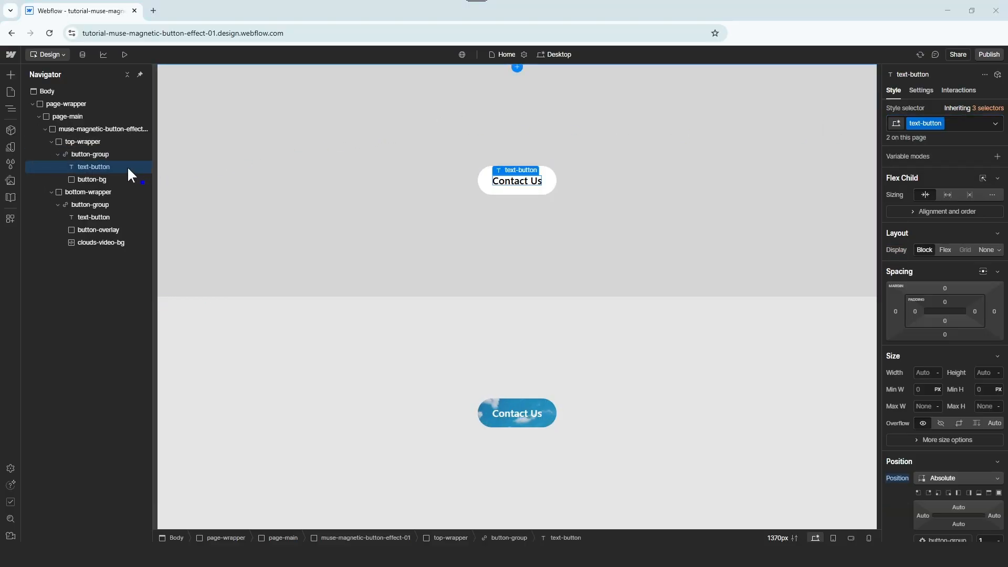
{"action": "left_click", "coordinate": [956, 124]}
{"action": "type", "text": "text-m"}
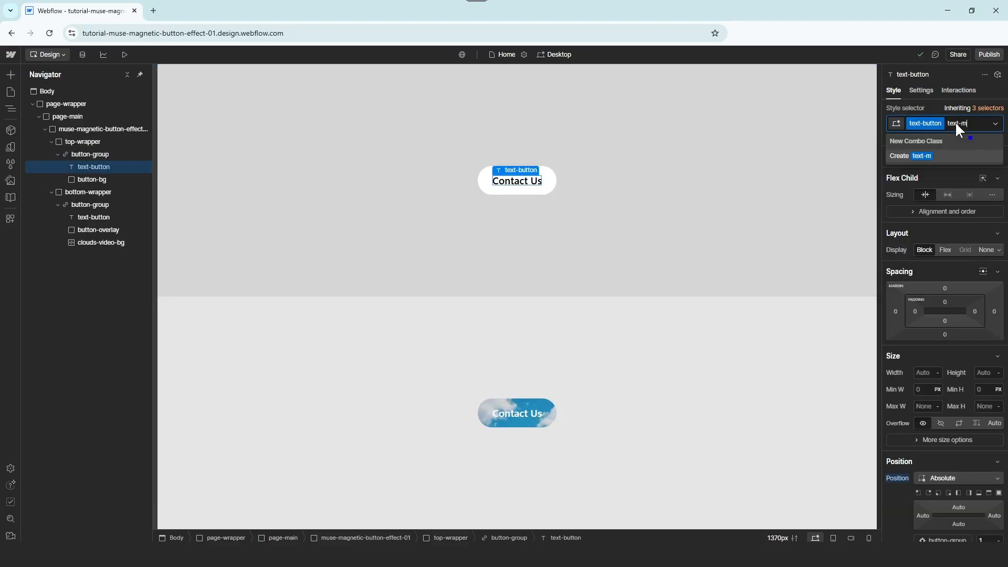
{"action": "type", "text": "agnetic"}
{"action": "key", "text": "Return"}
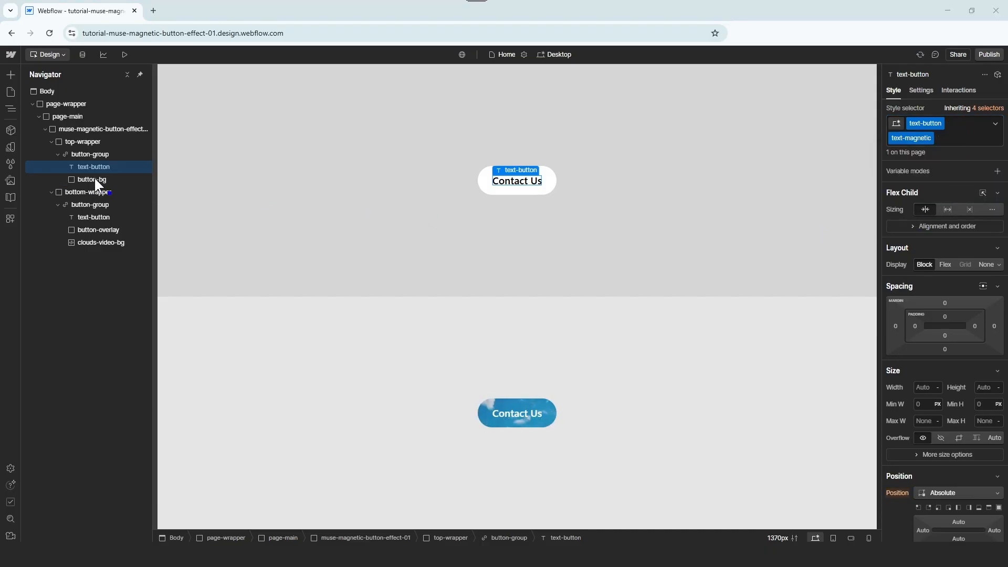
{"action": "left_click", "coordinate": [95, 179]}
{"action": "left_click", "coordinate": [958, 124]}
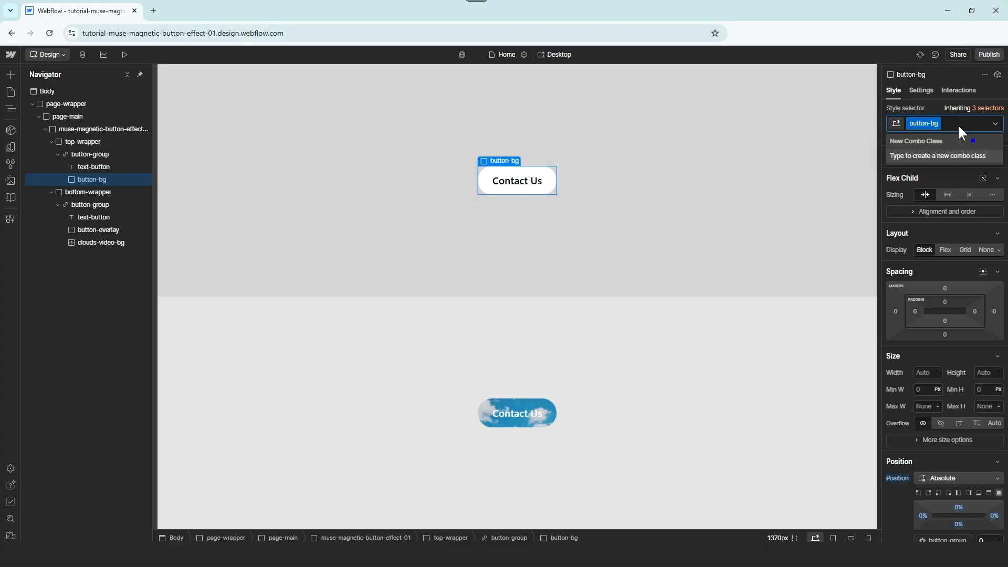
{"action": "type", "text": "bg-magnet"}
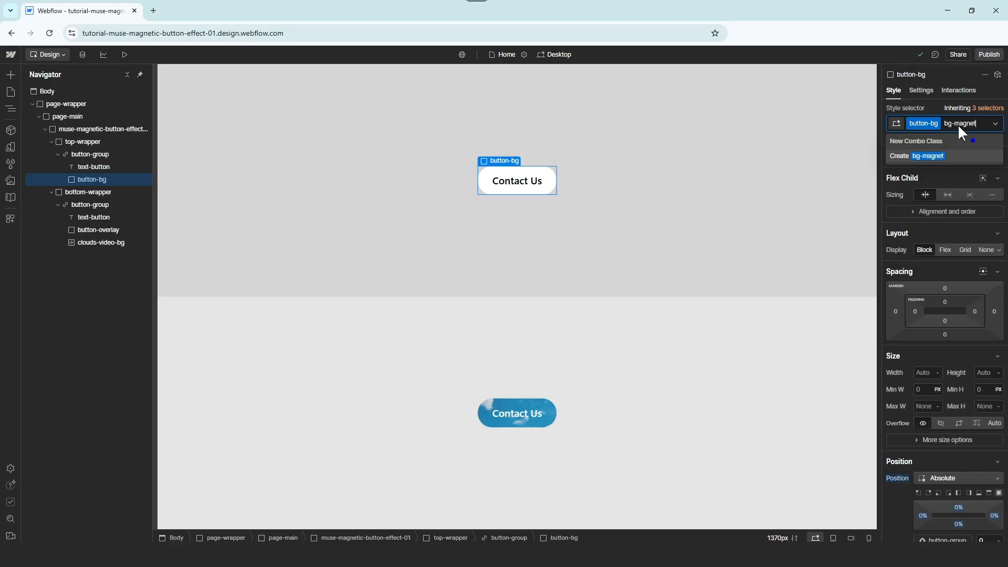
{"action": "type", "text": "ic"}
{"action": "key", "text": "Return"}
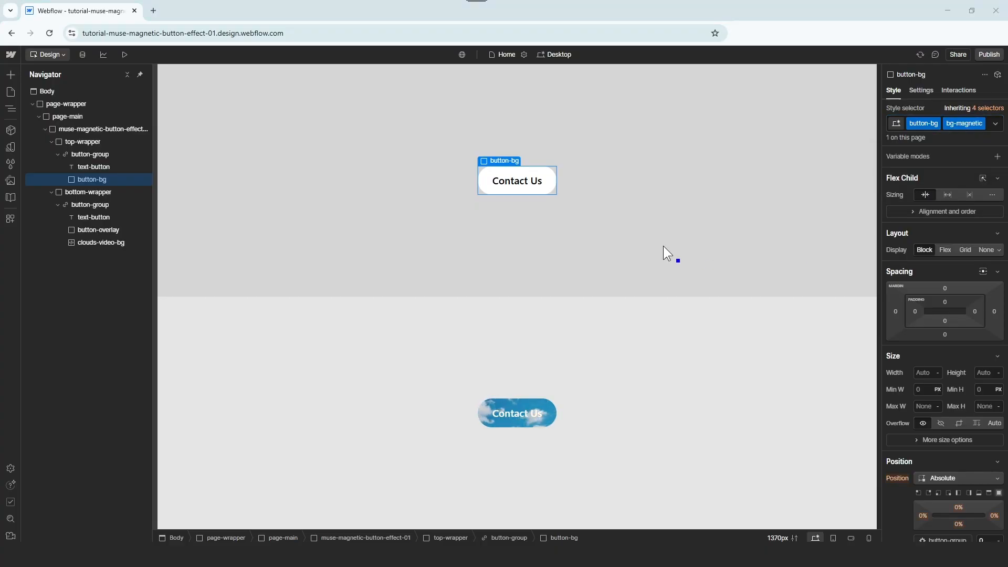
Apply button-magnetic, text-magnetic and bg-magnetic to the bottom button's group, text and overlay
{"action": "left_click", "coordinate": [115, 205]}
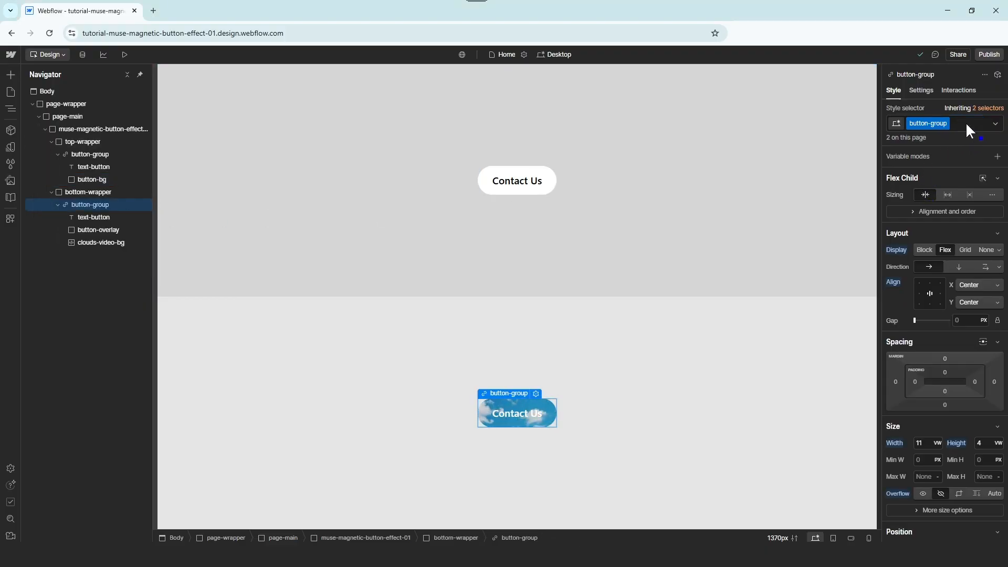
{"action": "left_click", "coordinate": [966, 124]}
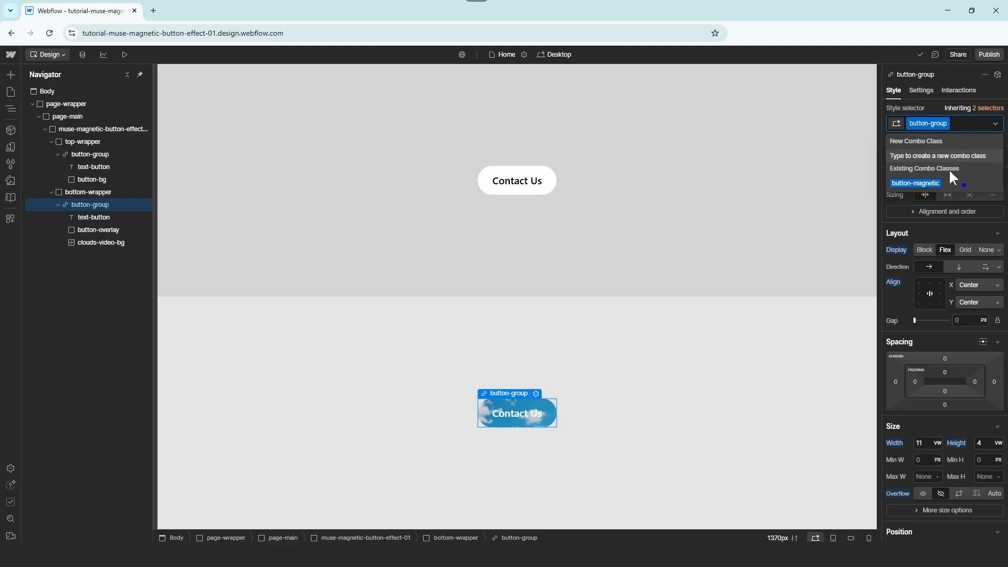
{"action": "left_click", "coordinate": [943, 182]}
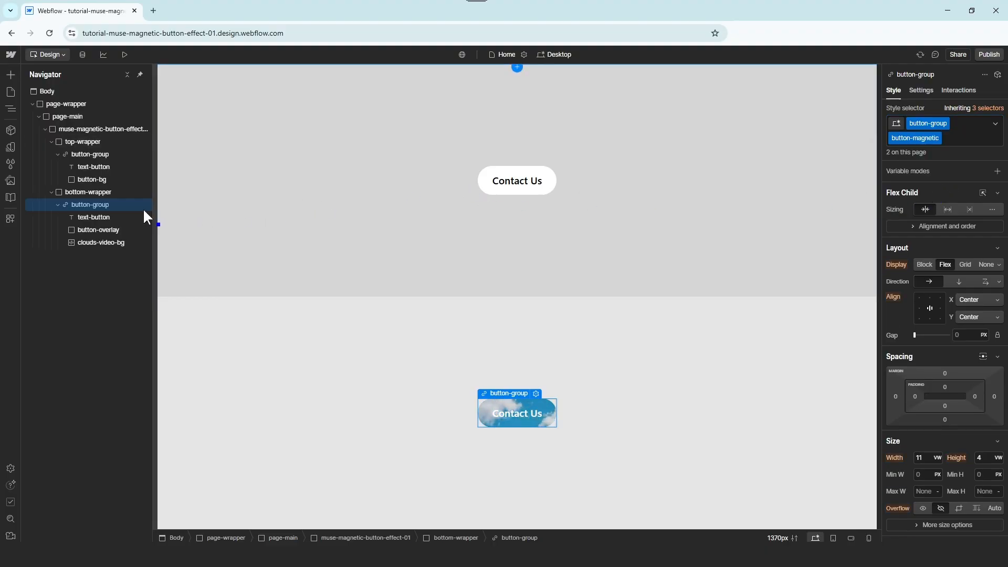
{"action": "left_click", "coordinate": [122, 216]}
{"action": "left_click", "coordinate": [965, 138]}
{"action": "type", "text": "te"}
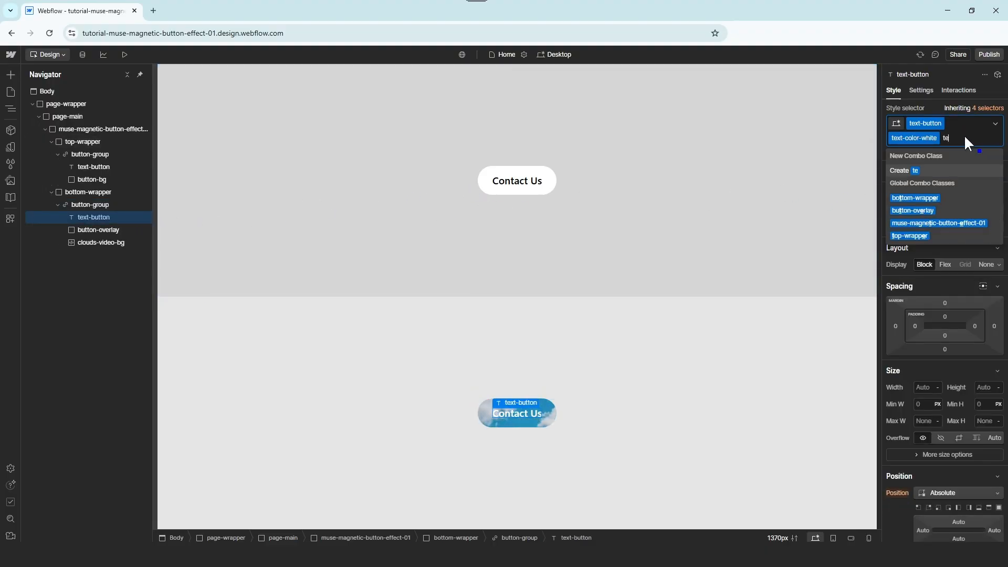
{"action": "type", "text": "xt-magnetic"}
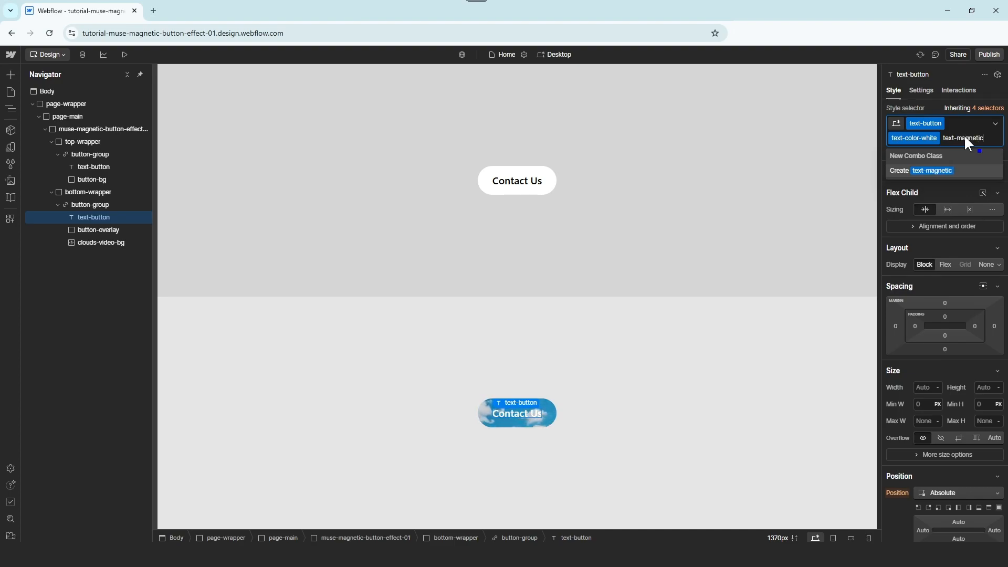
{"action": "key", "text": "Return"}
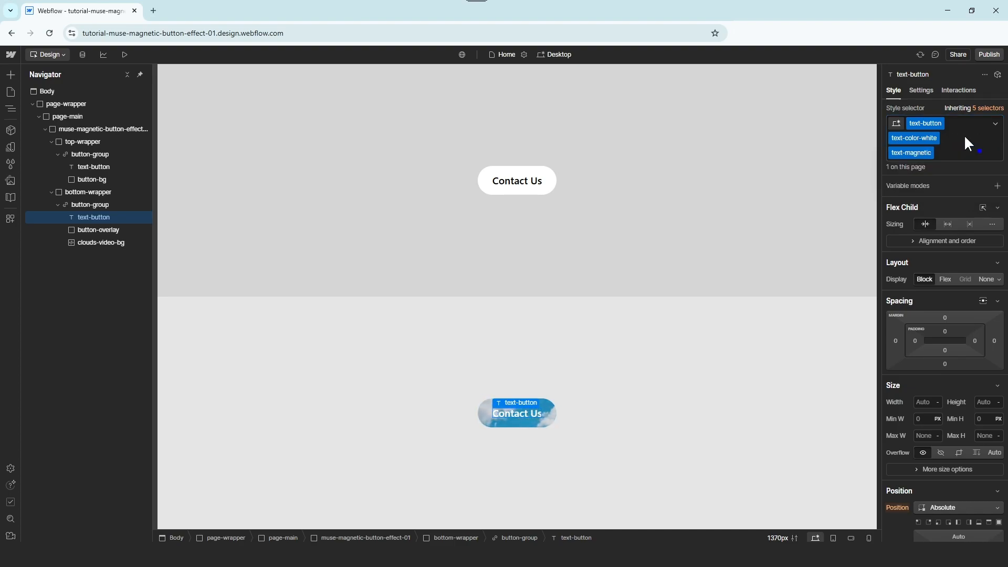
{"action": "left_click", "coordinate": [128, 230]}
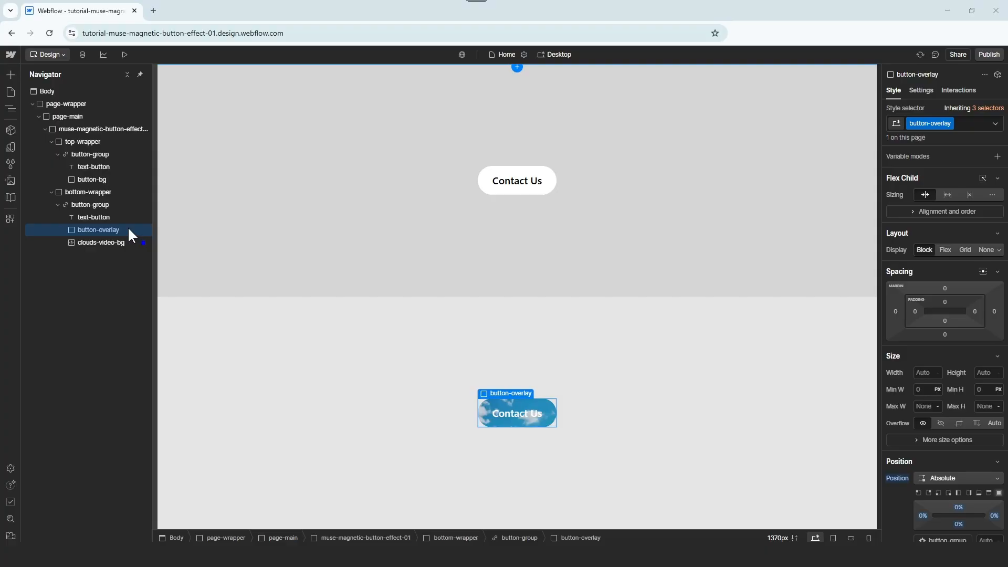
{"action": "left_click", "coordinate": [972, 125]}
{"action": "type", "text": "b"}
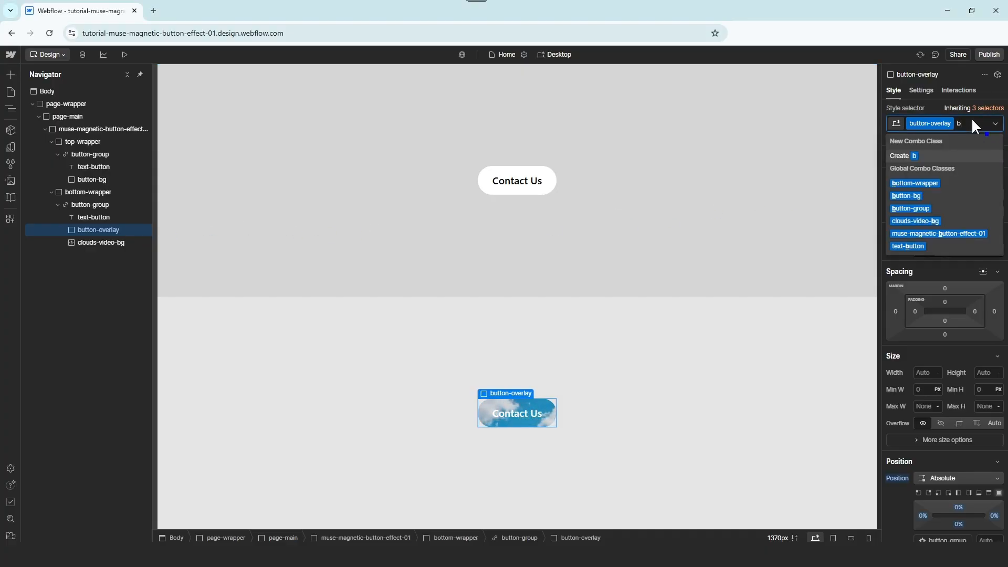
{"action": "type", "text": "g-magnetic"}
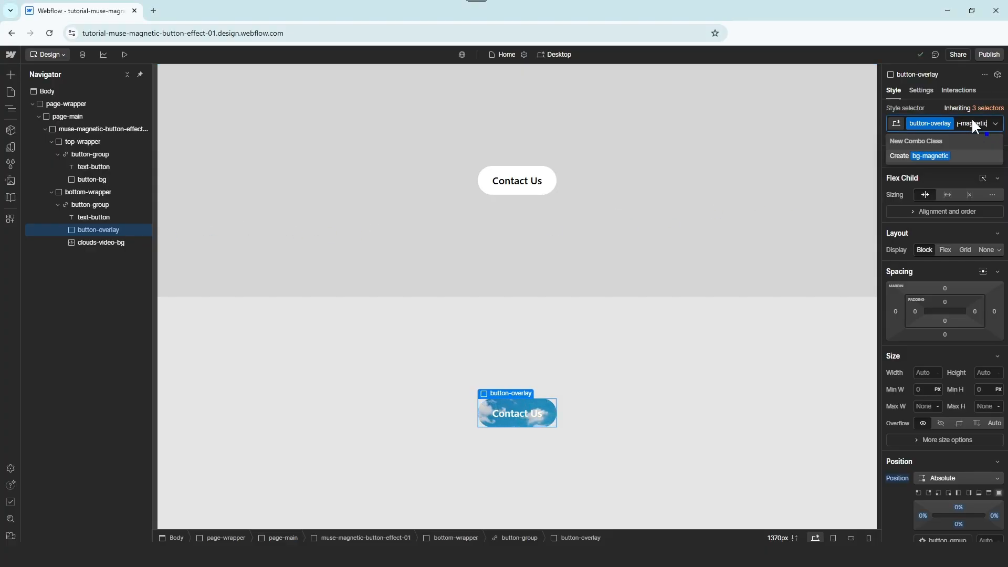
{"action": "key", "text": "Return"}
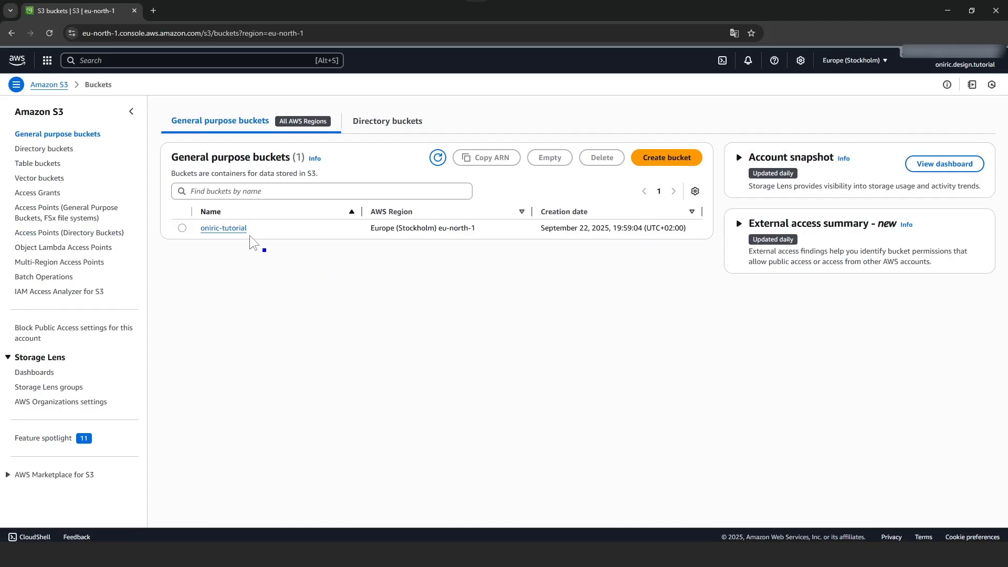
Open the bucket's oniric-tutorial/muse-magnetic-button-effect-01/scripts folder beside the local scripts folder
{"action": "left_click", "coordinate": [239, 229]}
{"action": "left_click", "coordinate": [228, 253]}
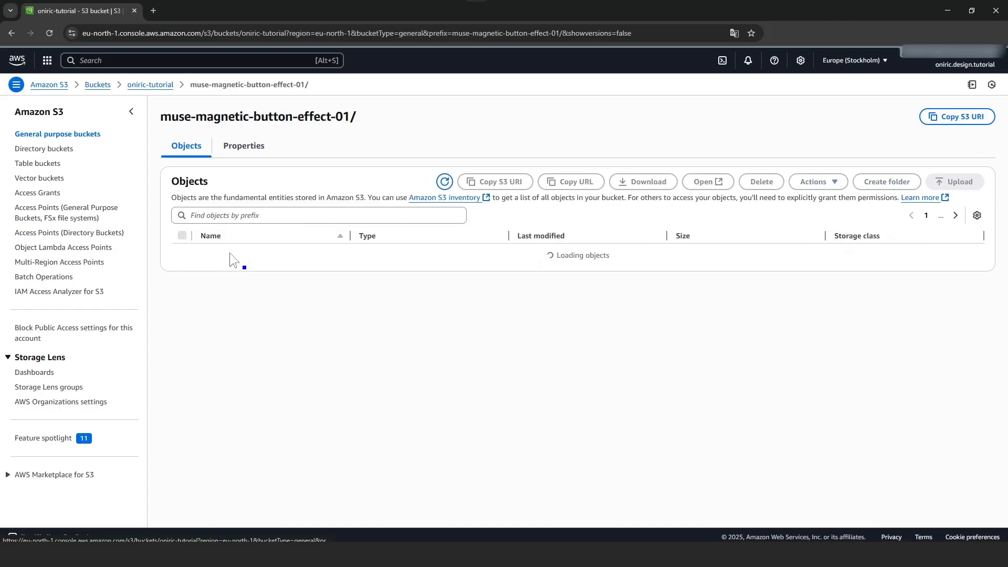
{"action": "left_click", "coordinate": [230, 271]}
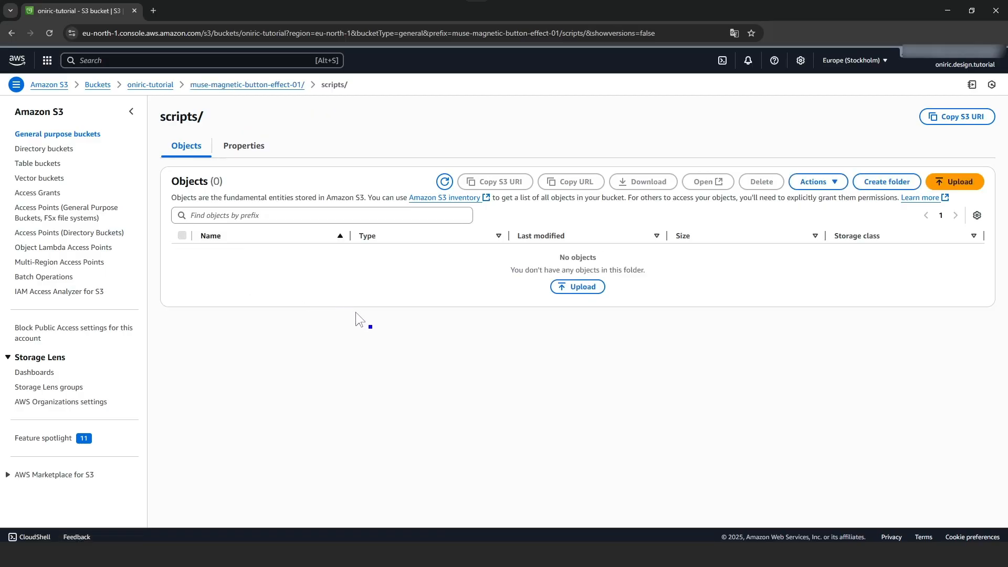
{"action": "key", "text": "alt+Tab"}
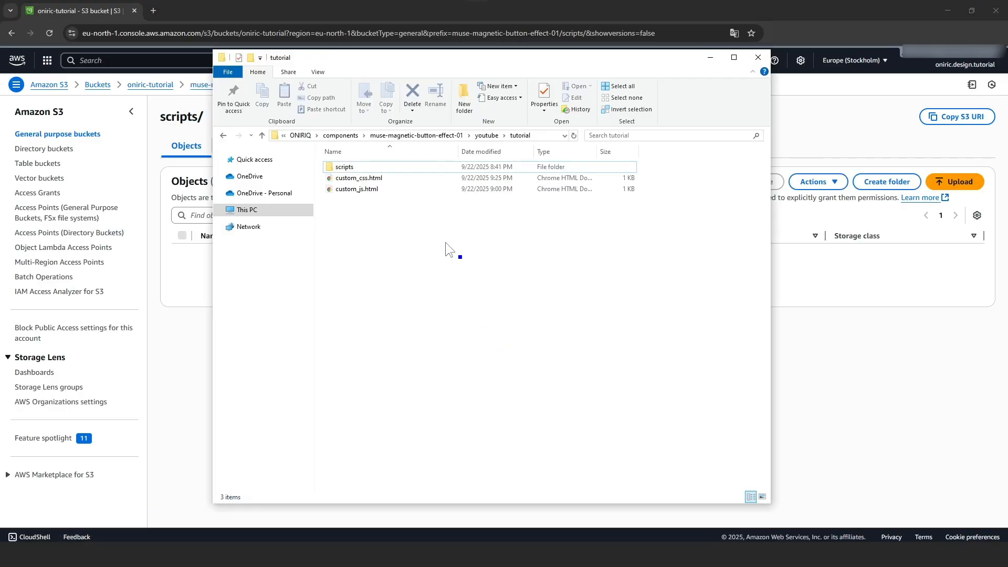
{"action": "double_click", "coordinate": [379, 166]}
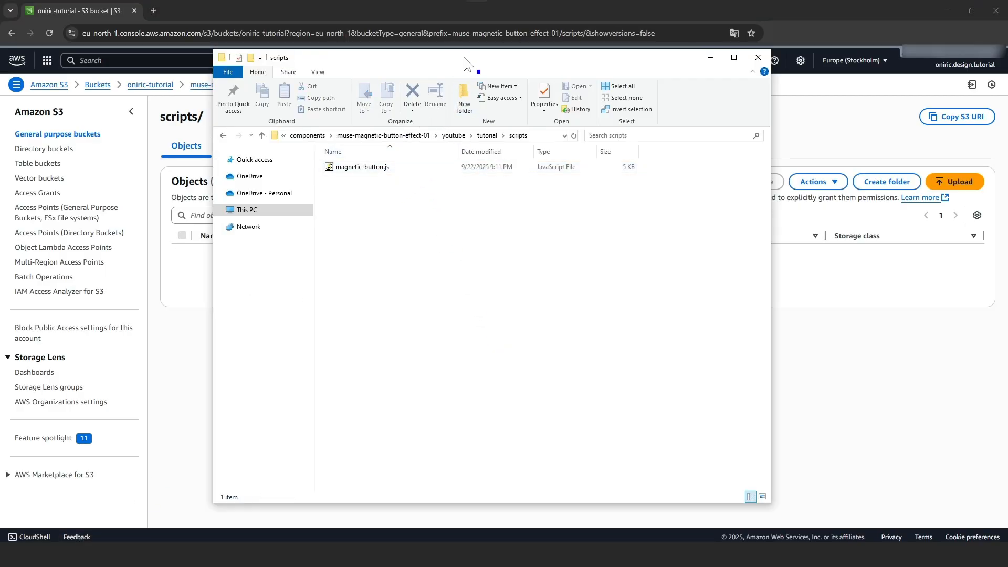
{"action": "left_click_drag", "start_coordinate": [464, 57], "coordinate": [746, 77]}
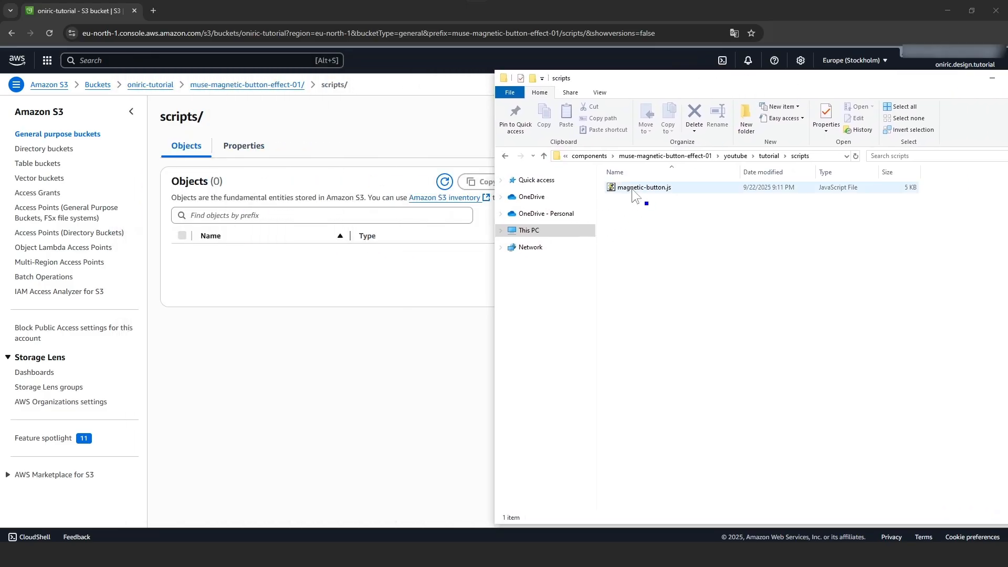
Upload magnetic-button.js into the S3 scripts folder and check it is listed
{"action": "left_click_drag", "start_coordinate": [631, 188], "coordinate": [310, 263]}
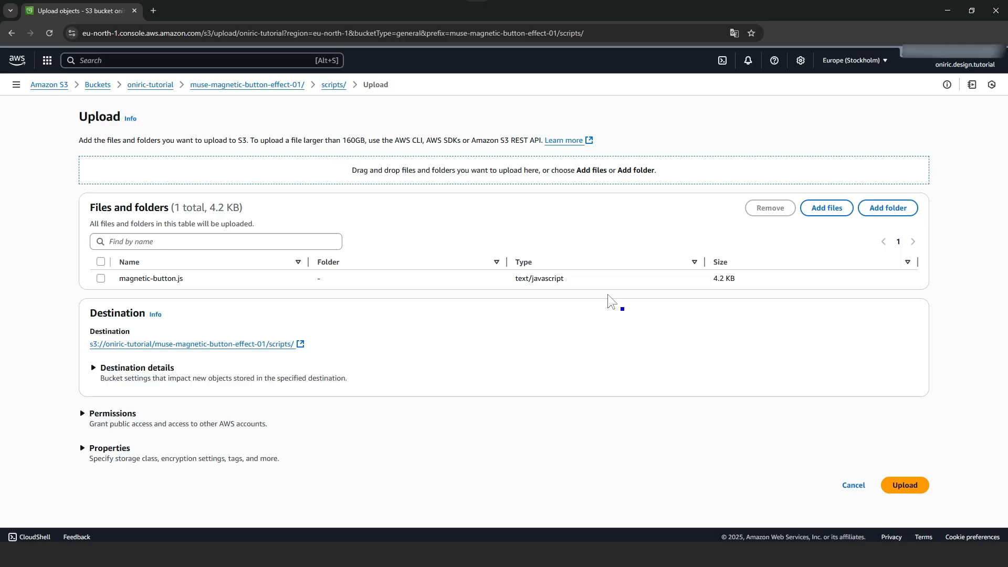
{"action": "left_click", "coordinate": [918, 492]}
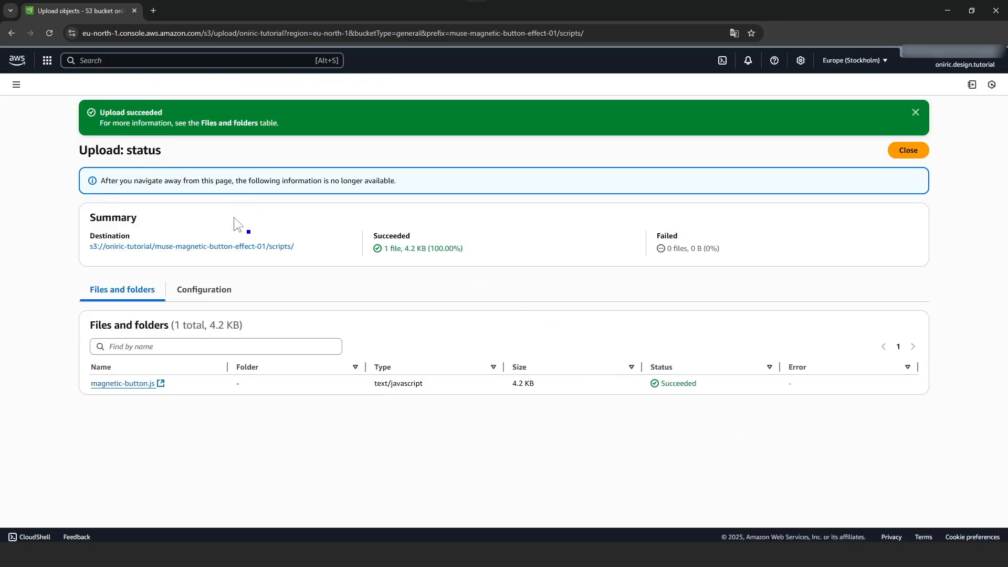
{"action": "left_click", "coordinate": [236, 246]}
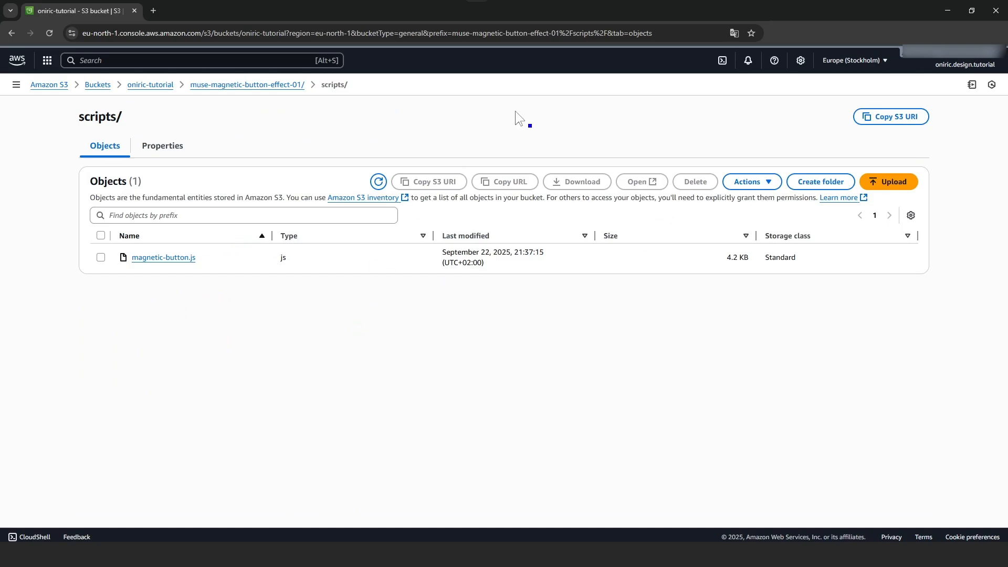
Hide the S3 browser and local folder windows and switch back to Cursor
{"action": "left_click", "coordinate": [948, 10]}
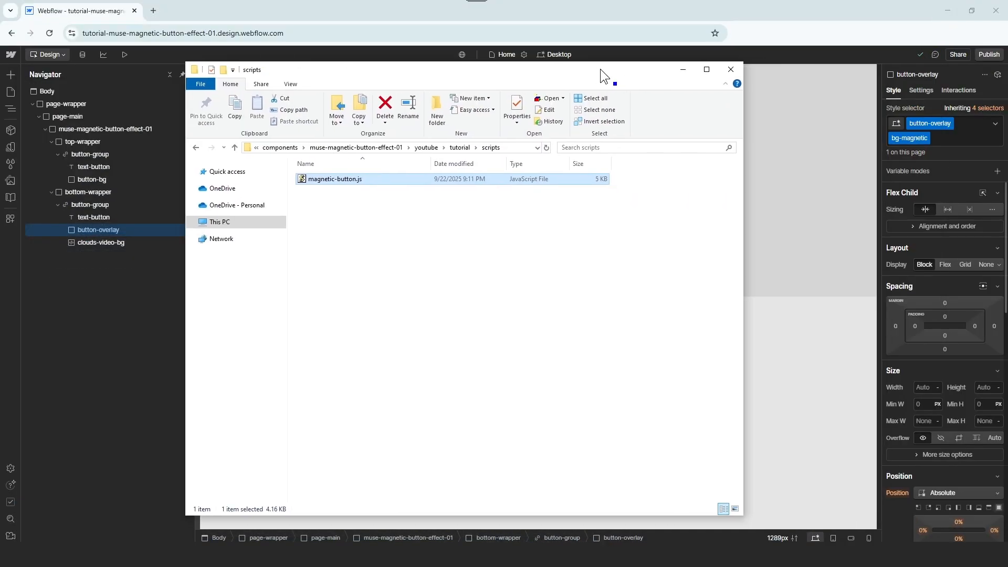
{"action": "left_click_drag", "start_coordinate": [915, 79], "coordinate": [600, 68]}
{"action": "left_click", "coordinate": [679, 68]}
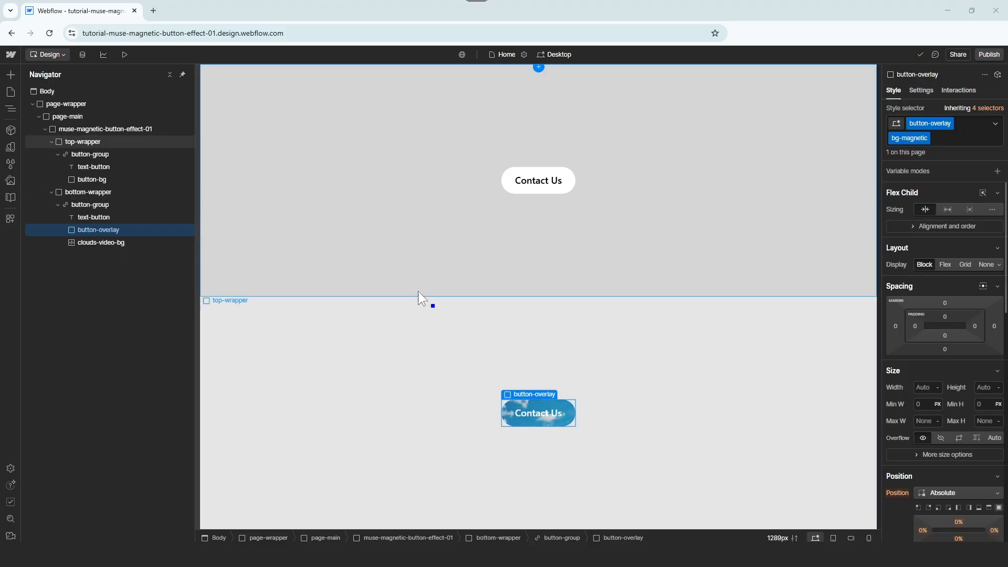
{"action": "key", "text": "alt+Tab"}
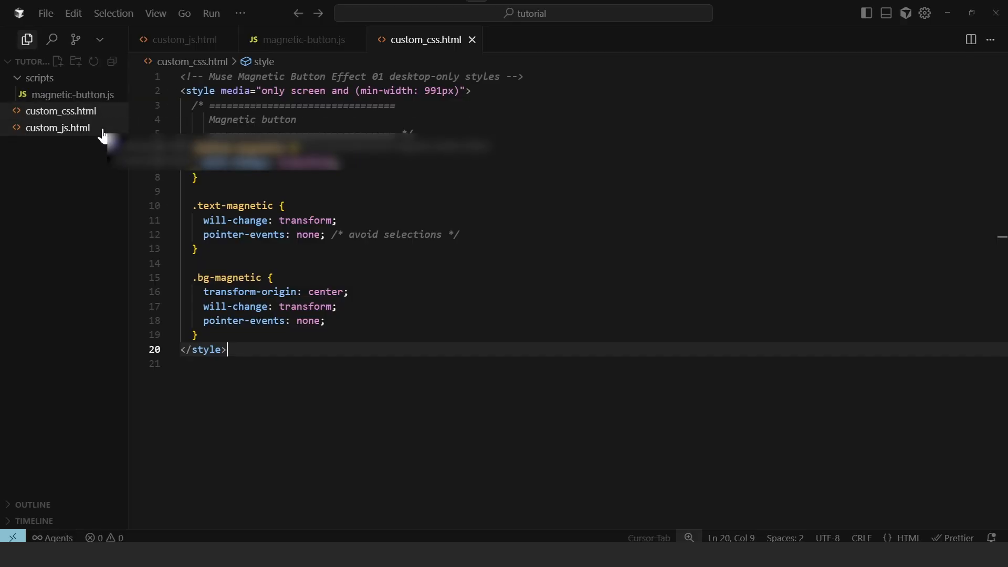
Select the entire custom_css.html magnetic-button style block for copying, then return to Webflow
{"action": "left_click", "coordinate": [99, 128]}
{"action": "left_click", "coordinate": [105, 114]}
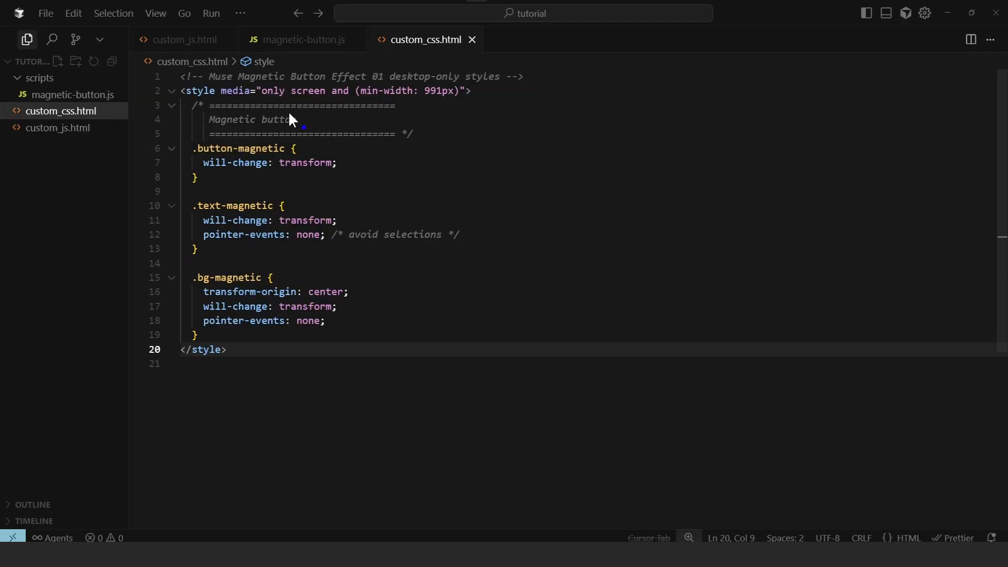
{"action": "left_click", "coordinate": [242, 305]}
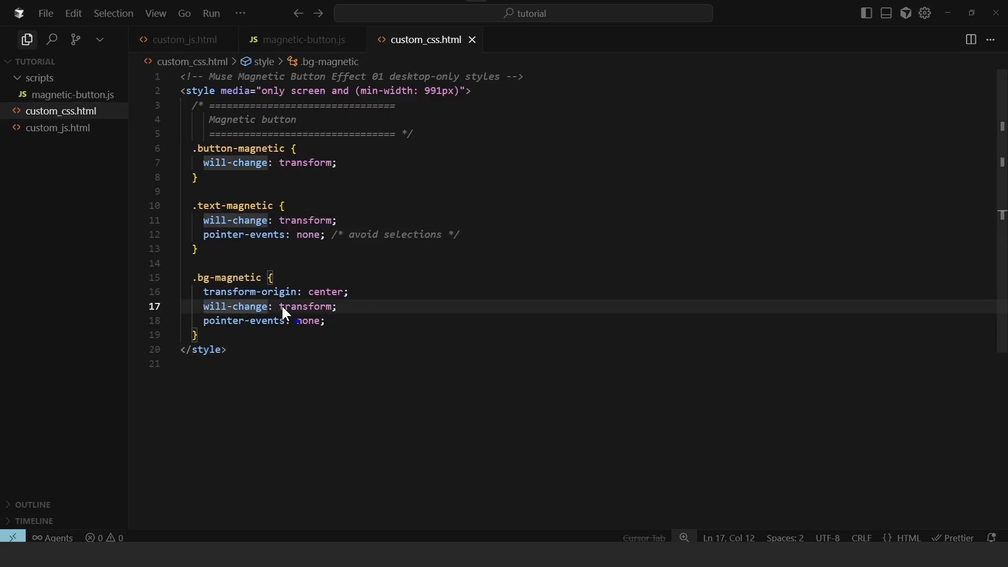
{"action": "key", "text": "ctrl+a"}
{"action": "key", "text": "ctrl+c"}
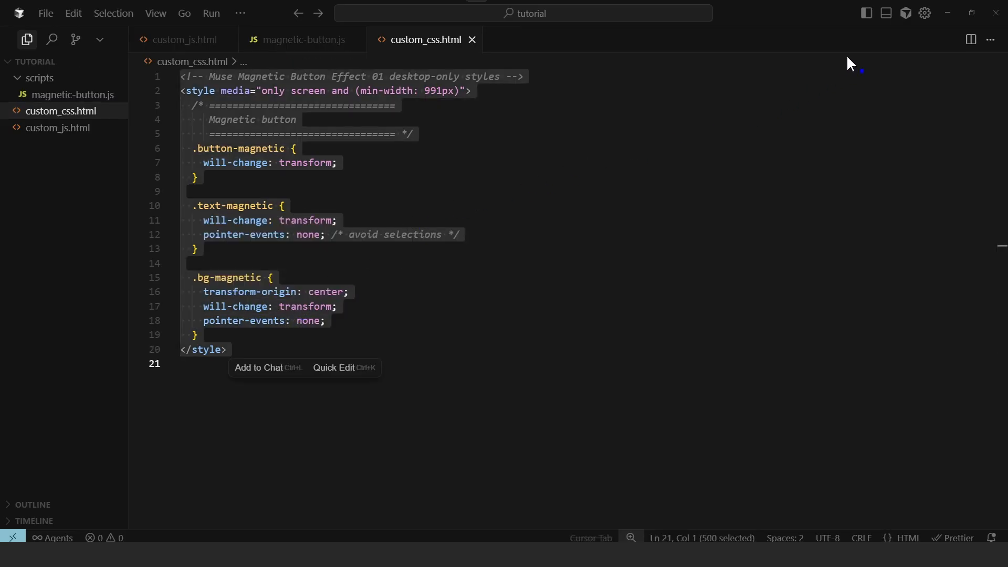
{"action": "left_click", "coordinate": [947, 14]}
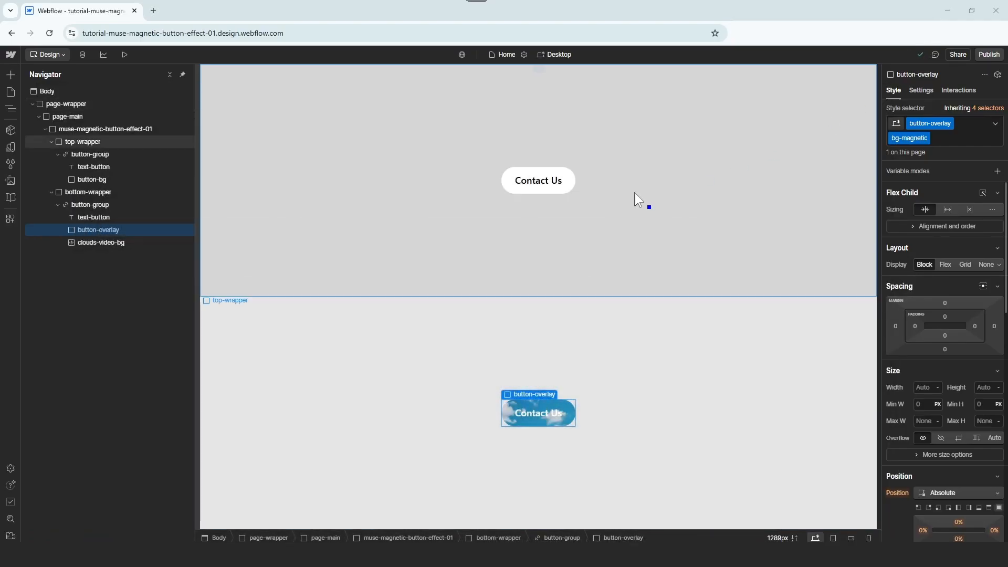
Paste the magnetic-button CSS into the Home page's Inside <head> custom code and save
{"action": "left_click", "coordinate": [11, 91]}
{"action": "left_click", "coordinate": [133, 132]}
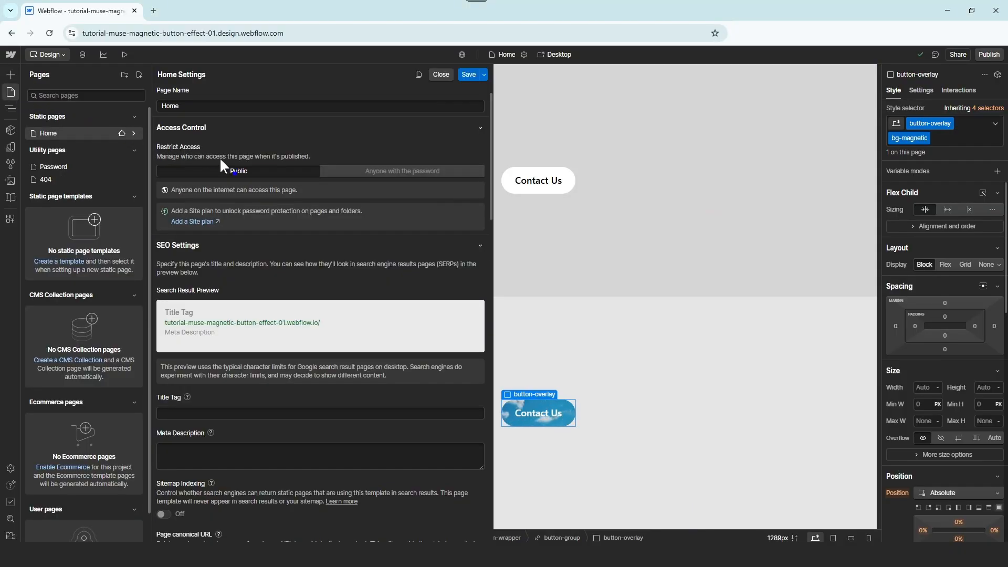
{"action": "scroll", "coordinate": [269, 213], "scroll_direction": "down", "scroll_amount": 4}
{"action": "scroll", "coordinate": [269, 213], "scroll_direction": "down", "scroll_amount": 15}
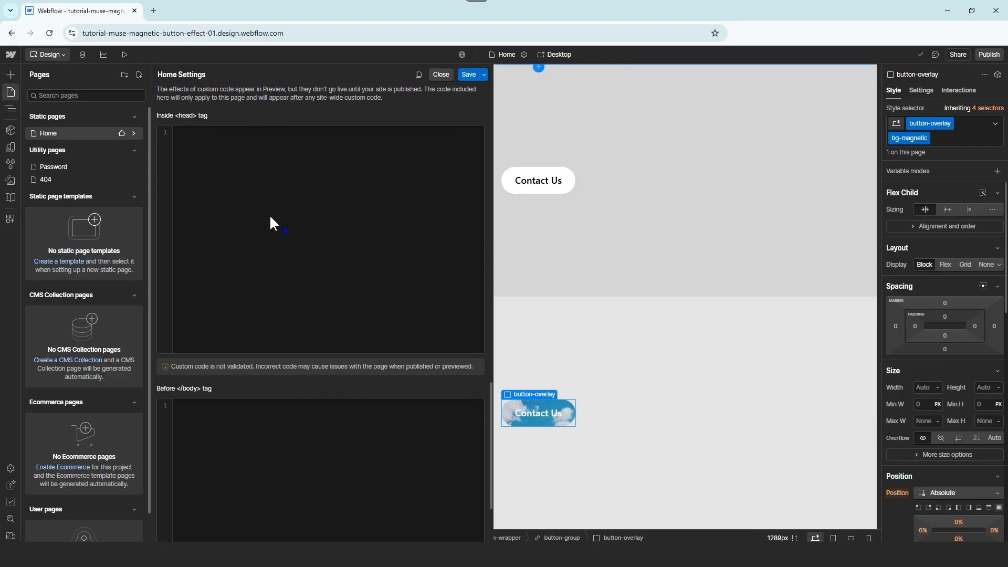
{"action": "left_click", "coordinate": [194, 124]}
{"action": "key", "text": "ctrl+v"}
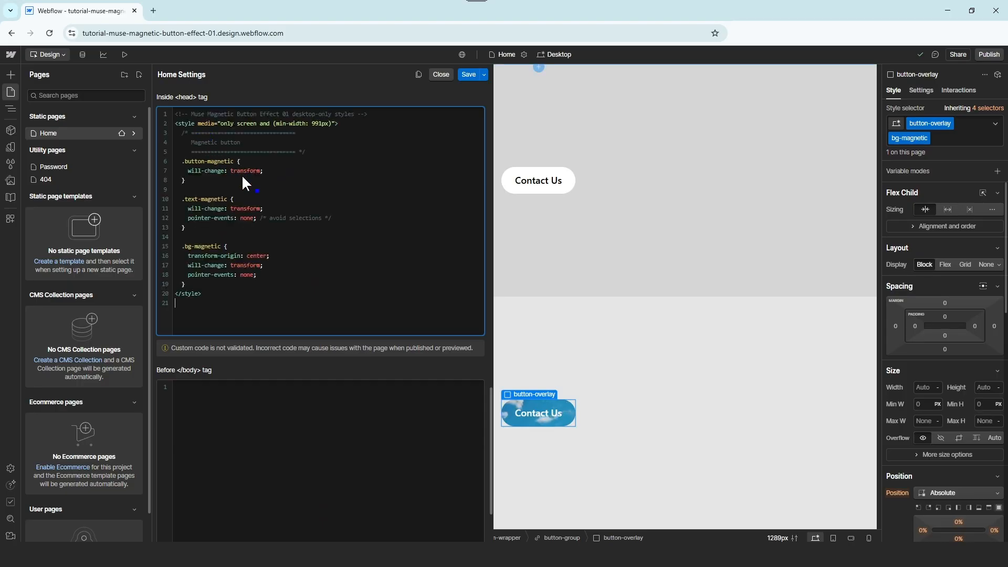
{"action": "key", "text": "BackSpace"}
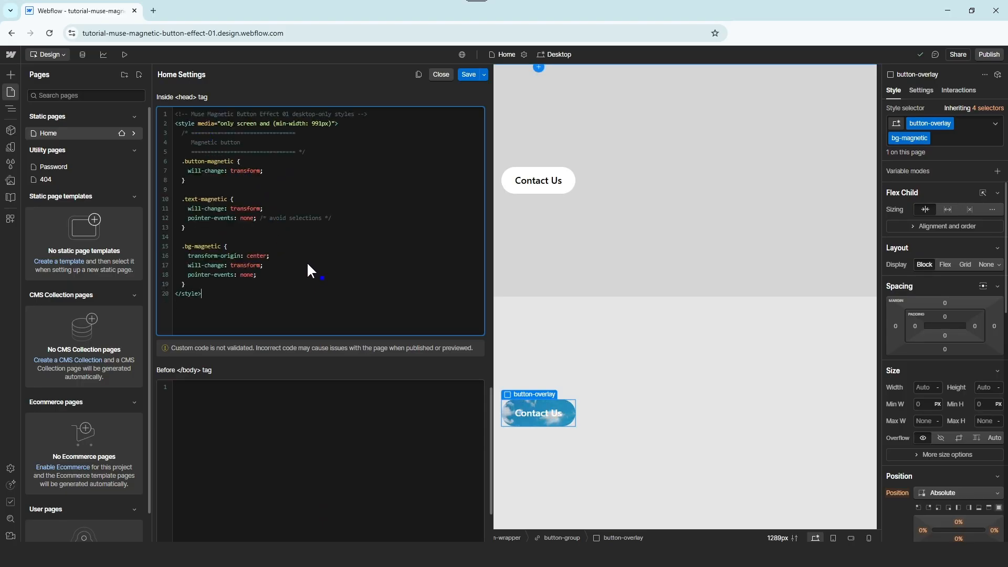
{"action": "left_click", "coordinate": [462, 76]}
Select the entire custom_js.html script in Cursor for copying, then return to Webflow
{"action": "key", "text": "alt+Tab"}
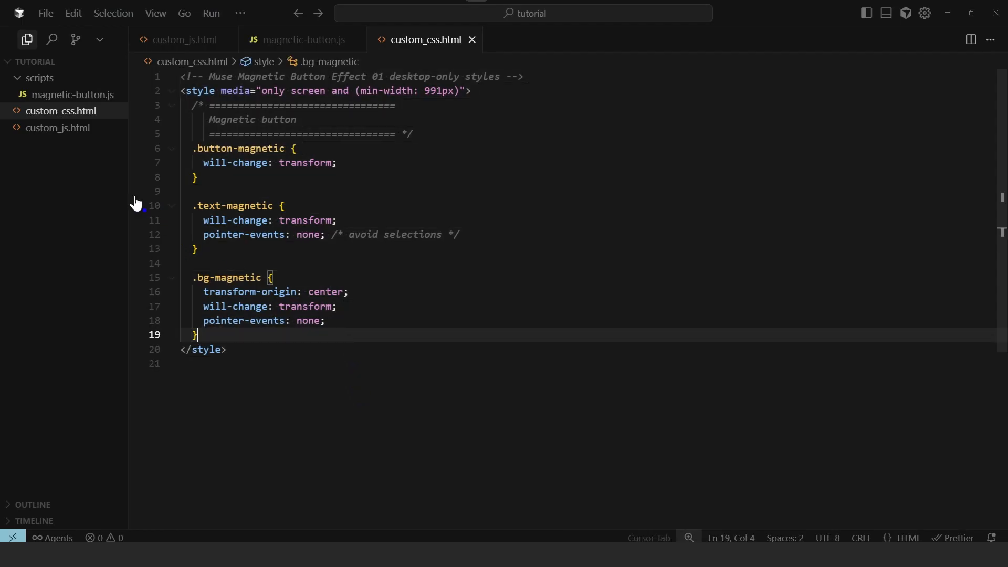
{"action": "left_click", "coordinate": [95, 131]}
{"action": "left_click", "coordinate": [261, 220]}
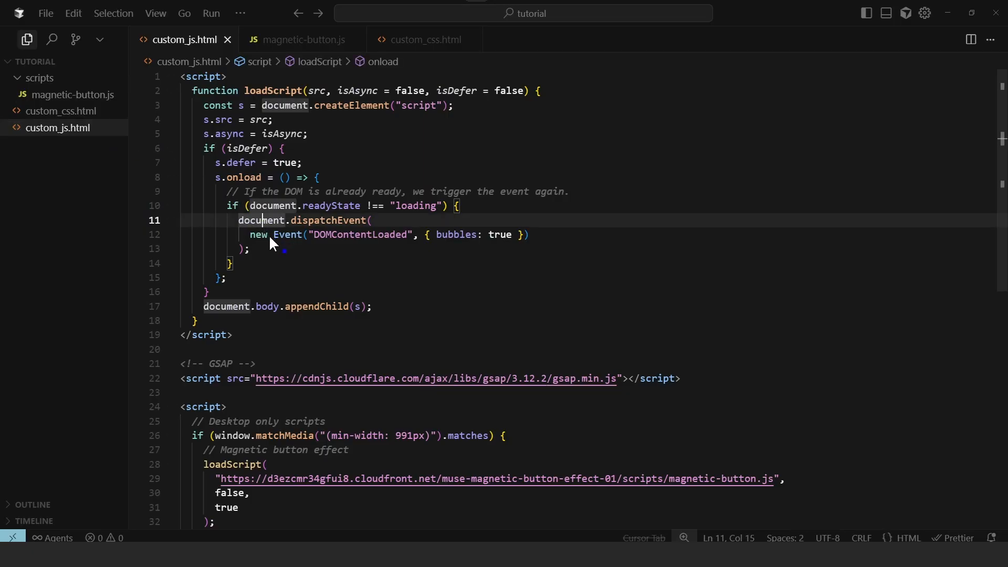
{"action": "key", "text": "ctrl+a"}
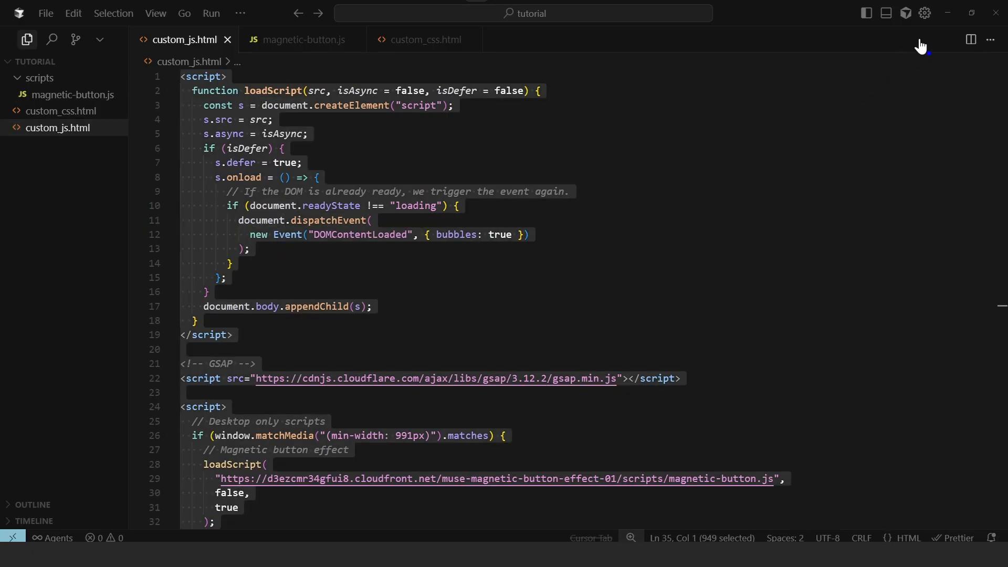
{"action": "left_click", "coordinate": [948, 14]}
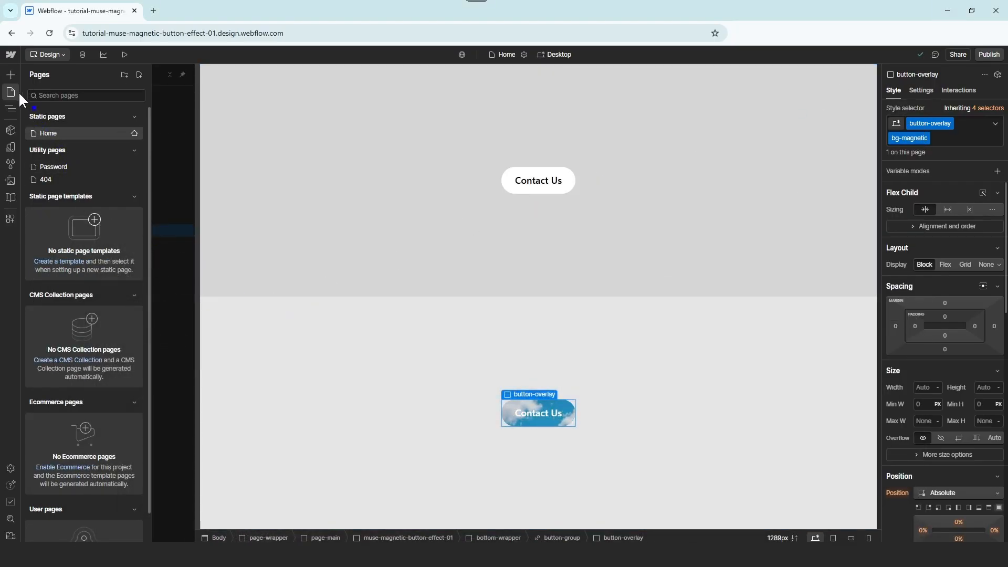
Paste the loadScript, GSAP 3.12.2 and magnetic-button.js loader into the Home page's Before </body> code and save
{"action": "left_click", "coordinate": [134, 132]}
{"action": "scroll", "coordinate": [314, 223], "scroll_direction": "down", "scroll_amount": 20}
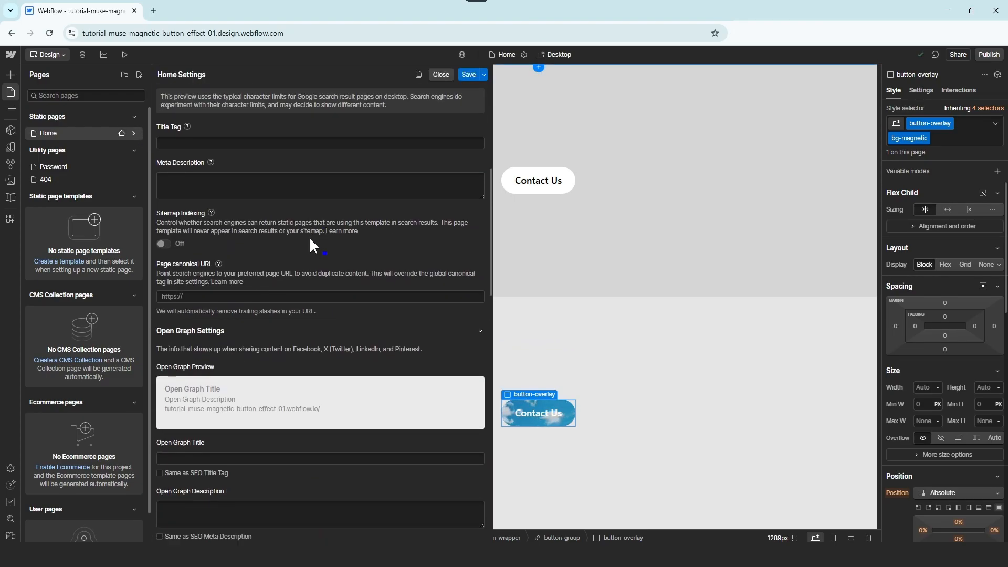
{"action": "left_click", "coordinate": [220, 336]}
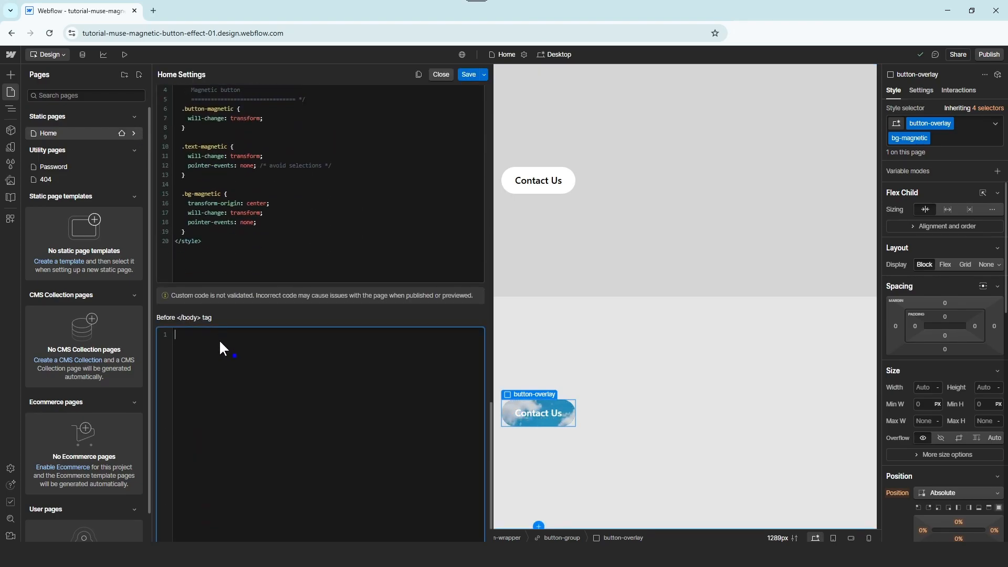
{"action": "key", "text": "ctrl+v"}
{"action": "key", "text": "BackSpace"}
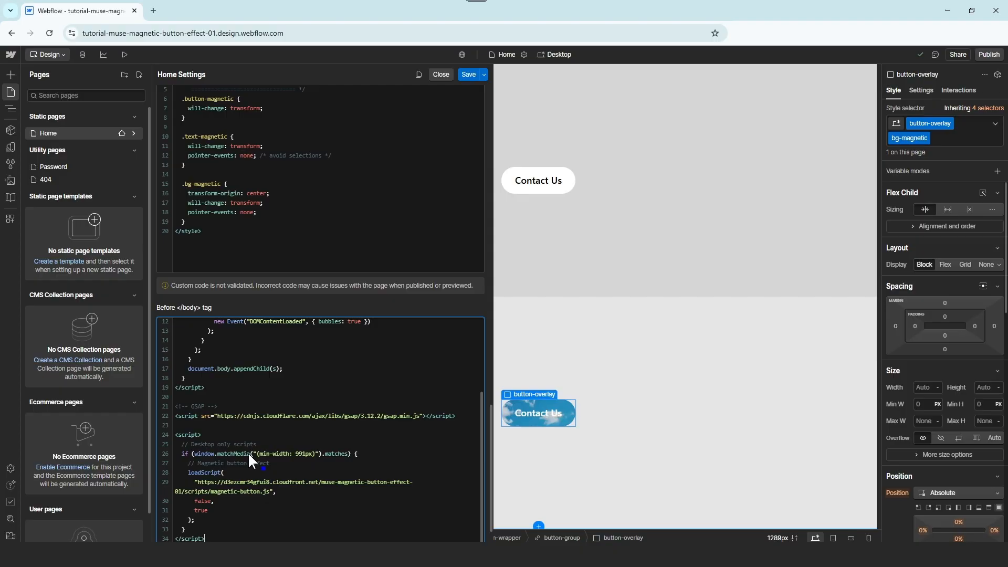
{"action": "left_click", "coordinate": [468, 74]}
{"action": "mouse_move", "coordinate": [130, 131]}
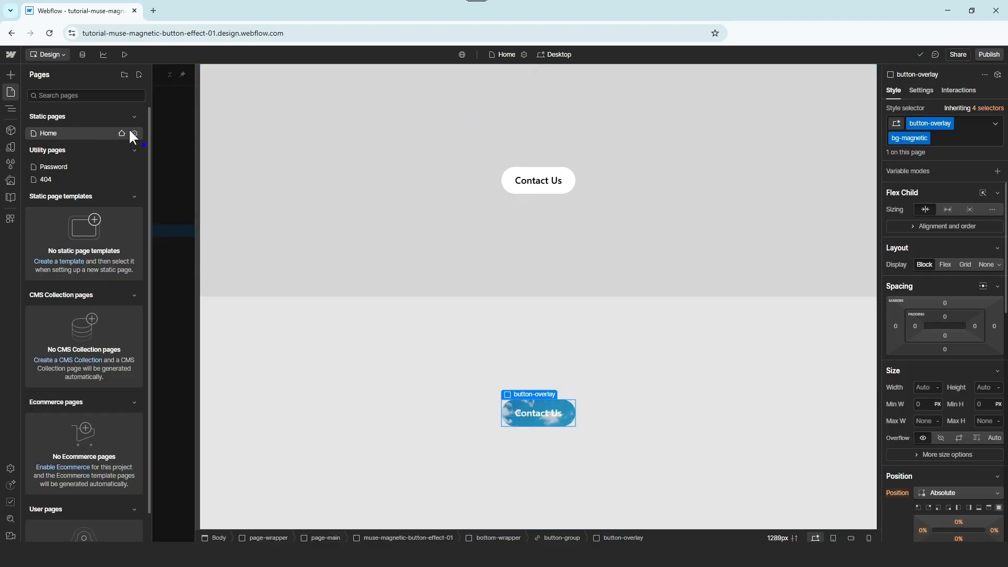
{"action": "left_click", "coordinate": [181, 106]}
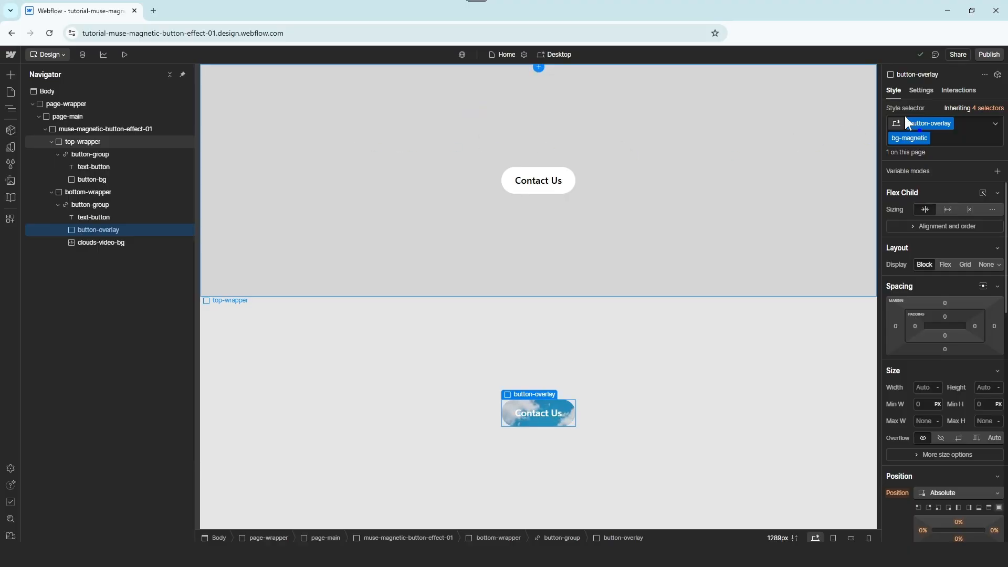
Publish the site to the staging domain and open the live webflow.io page
{"action": "left_click", "coordinate": [988, 56]}
{"action": "left_click", "coordinate": [936, 197]}
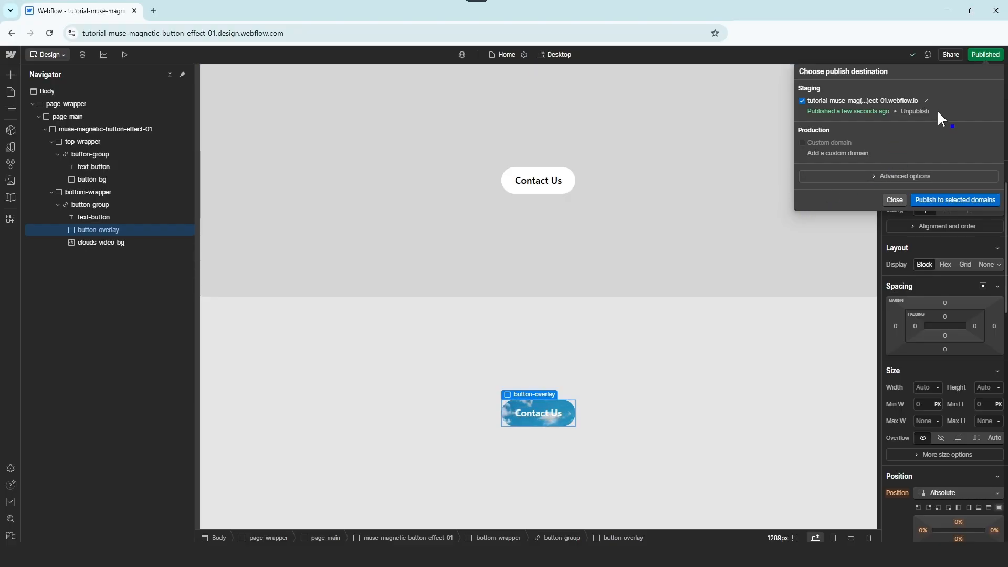
{"action": "left_click", "coordinate": [927, 99]}
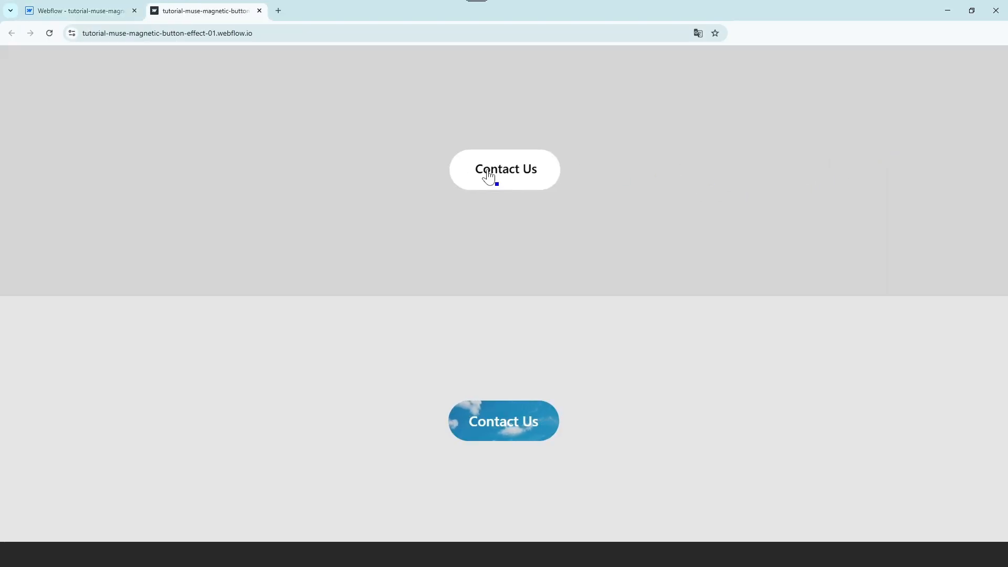